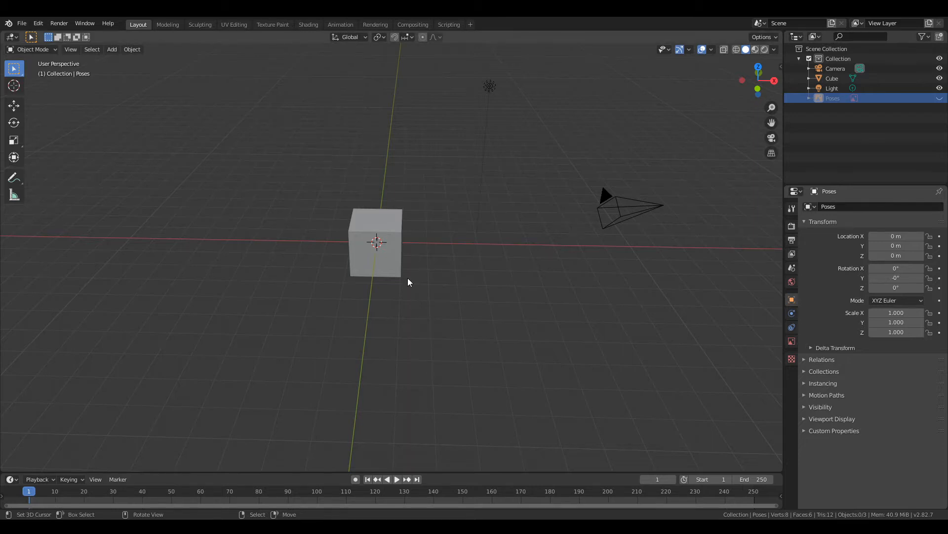
pyautogui.click(368, 255)
pyautogui.press('g')
pyautogui.press('Escape')
pyautogui.press('r')
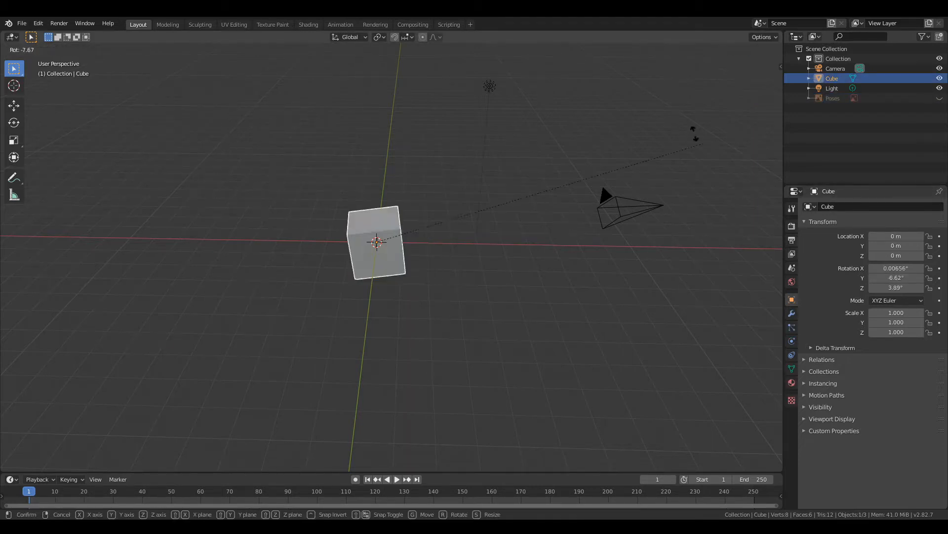
pyautogui.press('Escape')
# Delete the default camera and the light from the scene.
pyautogui.scroll(-3, 641, 219)
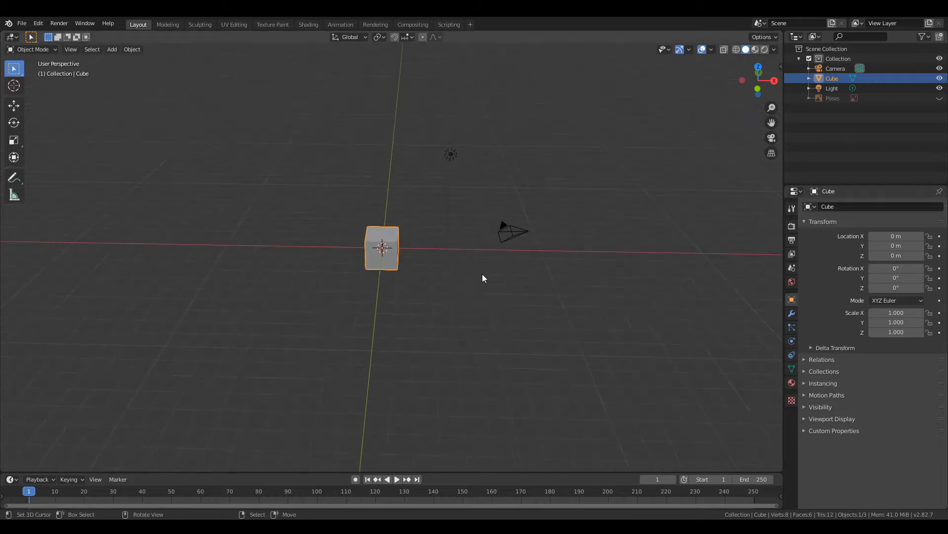
pyautogui.click(515, 240)
pyautogui.press('x')
pyautogui.click(514, 237)
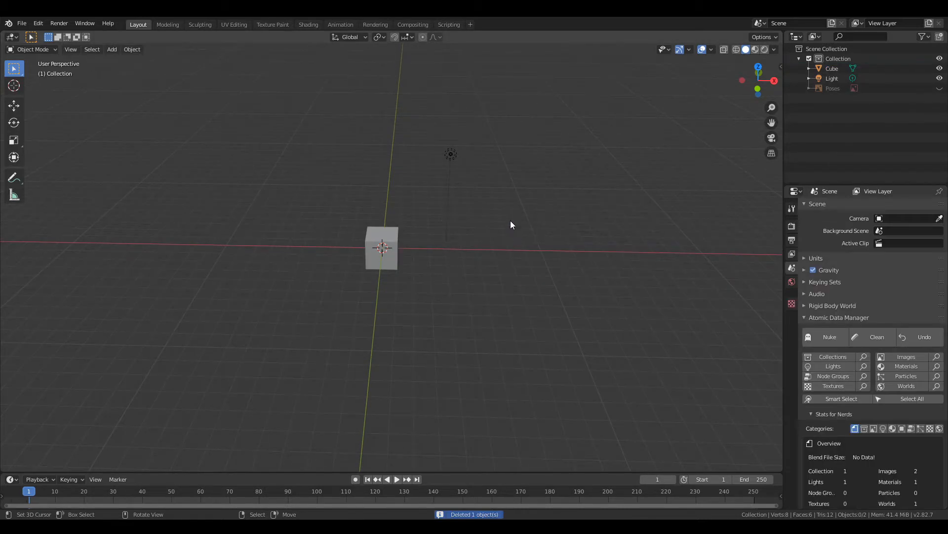
pyautogui.click(453, 153)
pyautogui.press('x')
pyautogui.click(453, 153)
# Delete the default cube at the world origin.
pyautogui.moveTo(476, 166); pyautogui.dragTo(382, 295, button='middle')
pyautogui.click(309, 273)
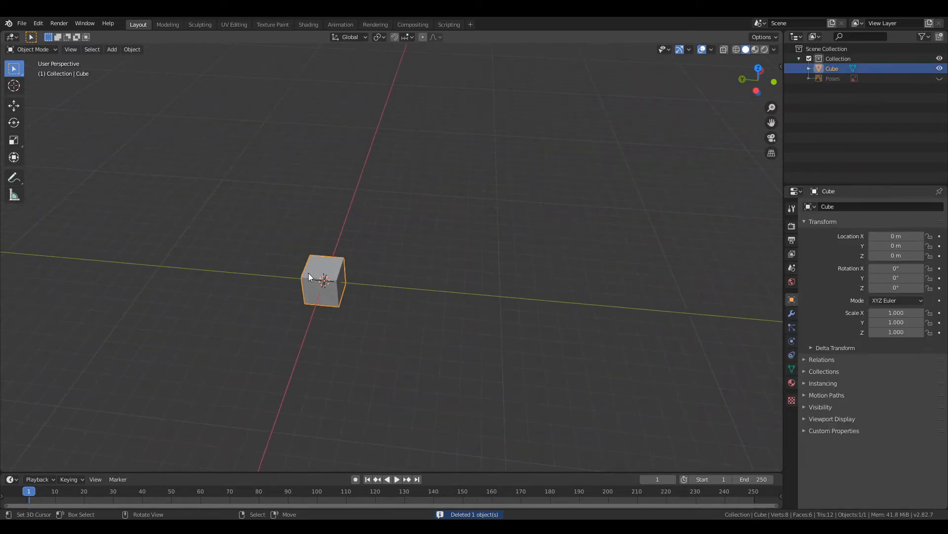
pyautogui.press('x')
pyautogui.press('KP_Decimal')
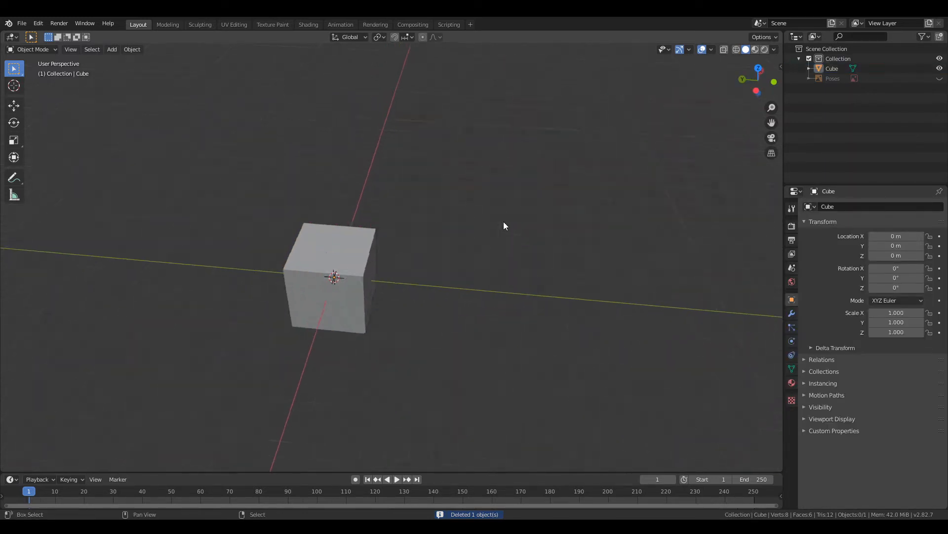
pyautogui.press('x')
pyautogui.click(384, 259)
# Turn on the Screencast Keys display with its existing settings.
pyautogui.moveTo(546, 259); pyautogui.dragTo(434, 243, button='middle')
pyautogui.press('n')
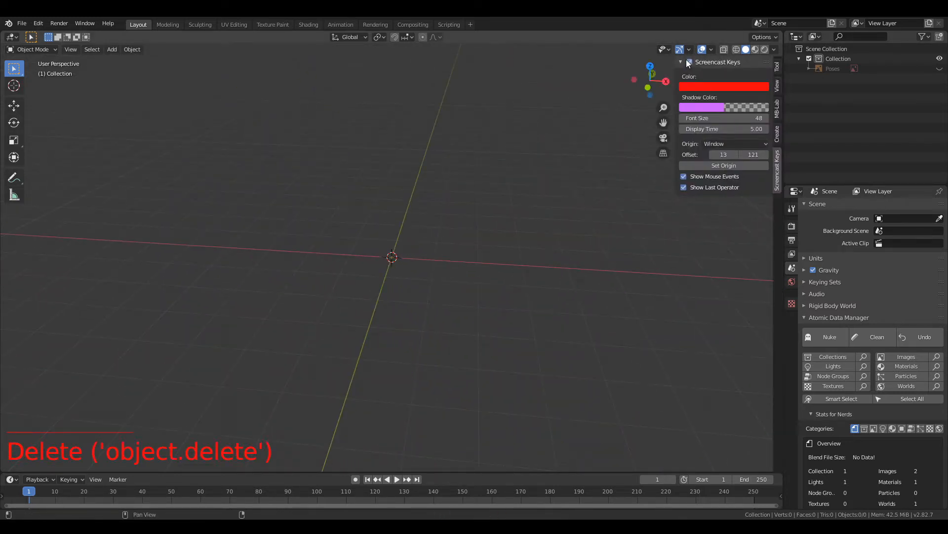
pyautogui.press('n')
pyautogui.moveTo(416, 298); pyautogui.dragTo(433, 307, button='middle')
pyautogui.scroll(-1, 395, 304)
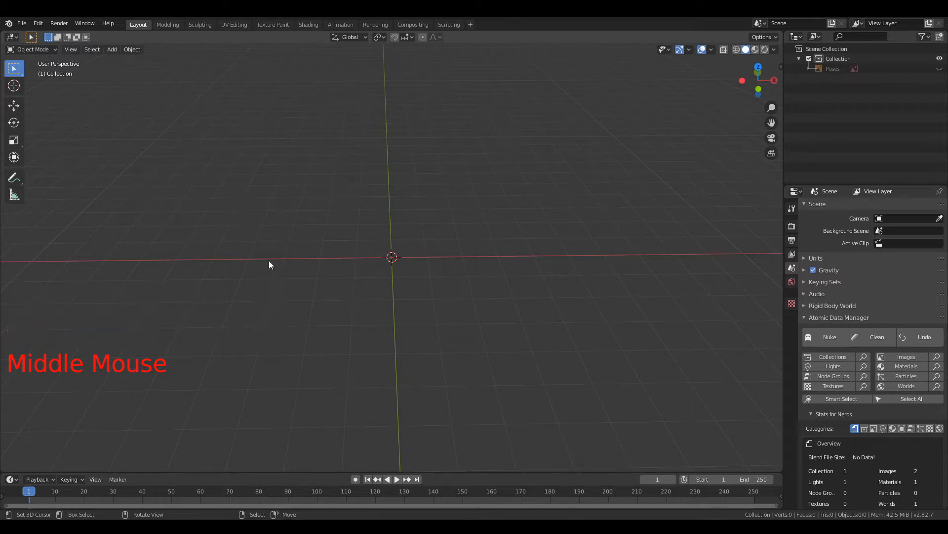
pyautogui.keyDown('shift'); pyautogui.moveTo(368, 260); pyautogui.dragTo(394, 280, button='middle'); pyautogui.keyUp('shift')
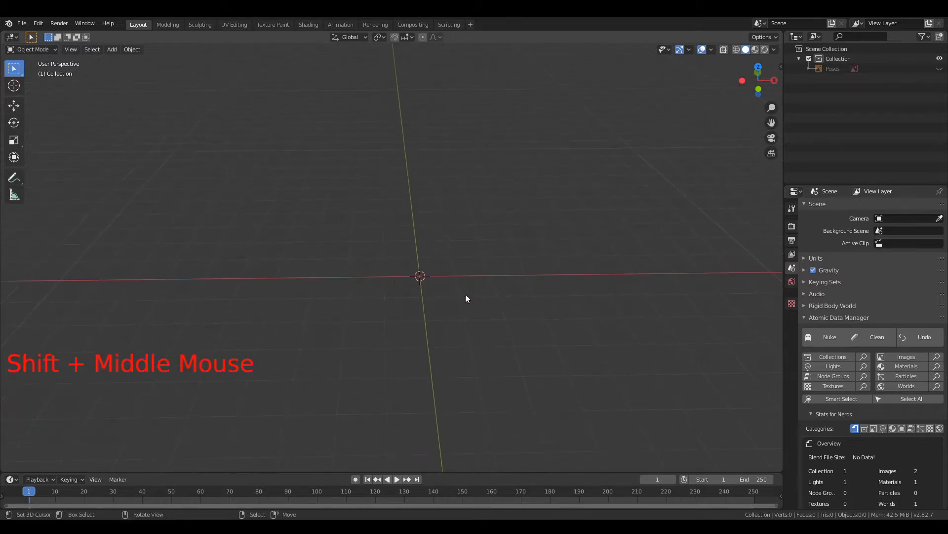
pyautogui.scroll(1, 474, 297)
pyautogui.keyDown('shift'); pyautogui.moveTo(479, 298); pyautogui.dragTo(454, 278, button='middle'); pyautogui.keyUp('shift')
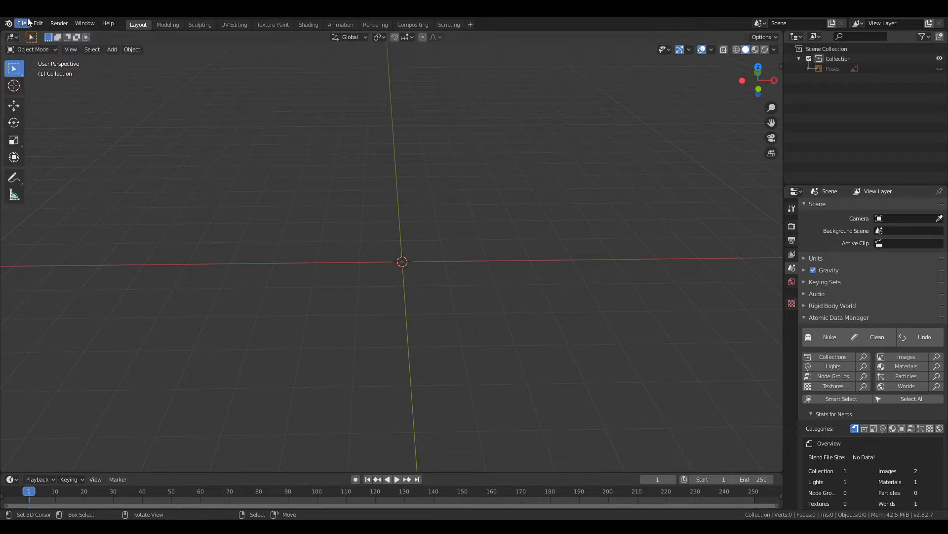
pyautogui.scroll(-1, 441, 202)
pyautogui.scroll(-2, 437, 233)
pyautogui.scroll(1, 437, 234)
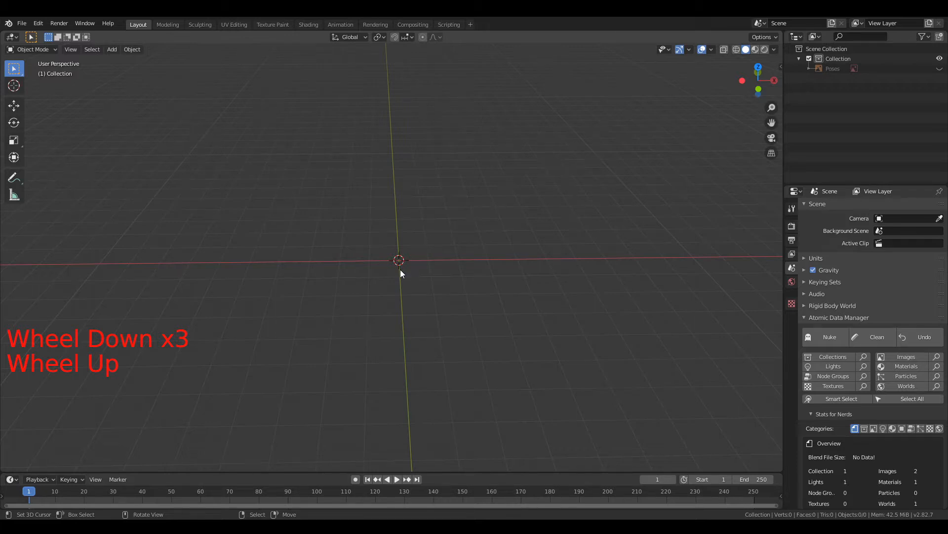
pyautogui.scroll(-1, 395, 287)
pyautogui.scroll(1, 186, 174)
# Append all items in the Object category of PaintRigV3.blend from the Lesson 2 - Importing folder inside Classes.
pyautogui.click(22, 24)
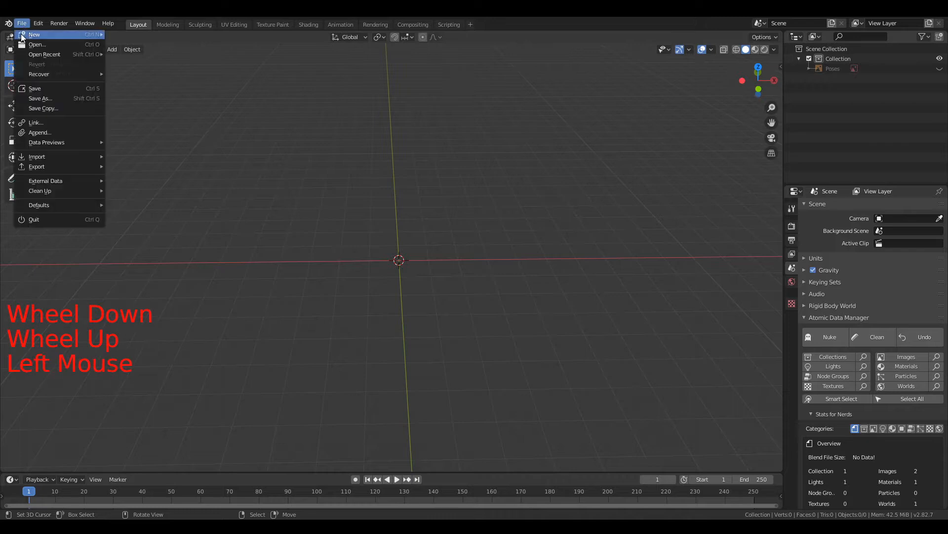
pyautogui.moveTo(48, 158)
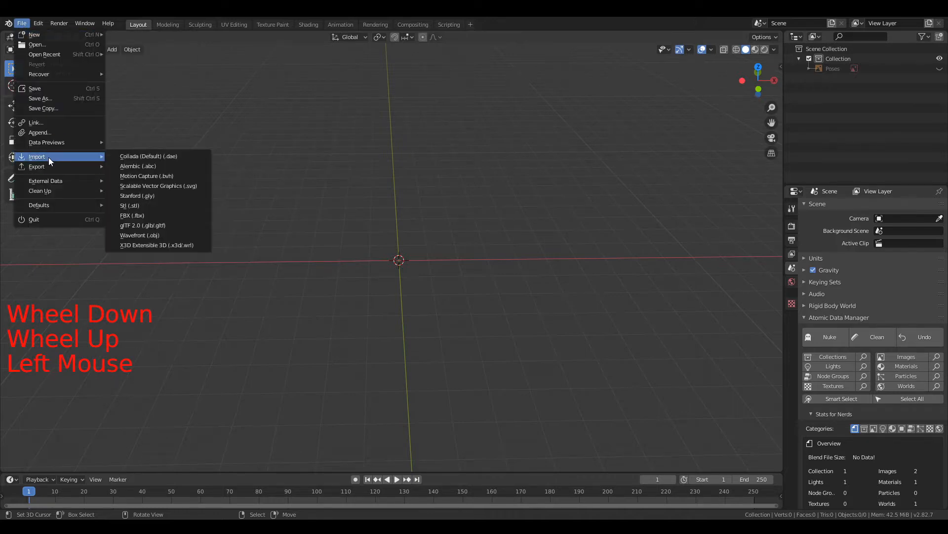
pyautogui.click(52, 132)
pyautogui.click(33, 196)
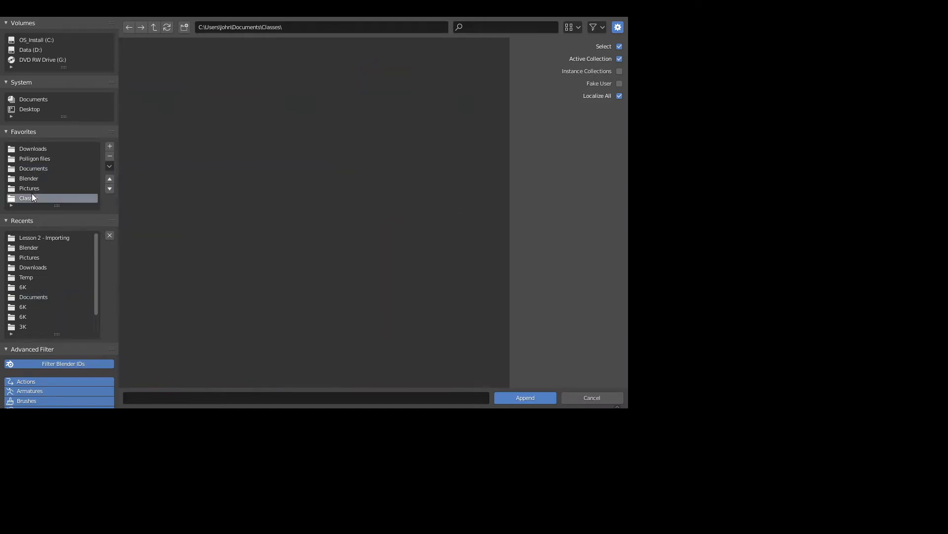
pyautogui.doubleClick(256, 68)
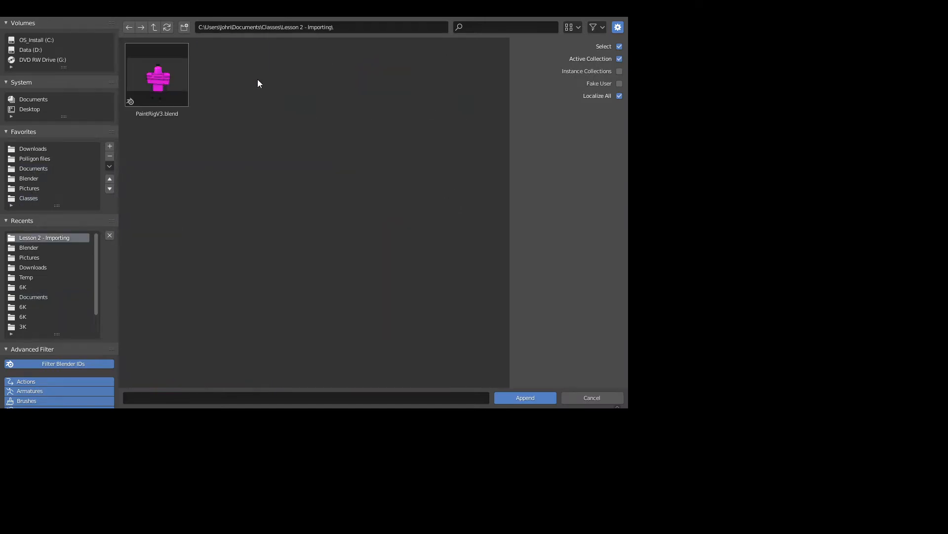
pyautogui.click(158, 76)
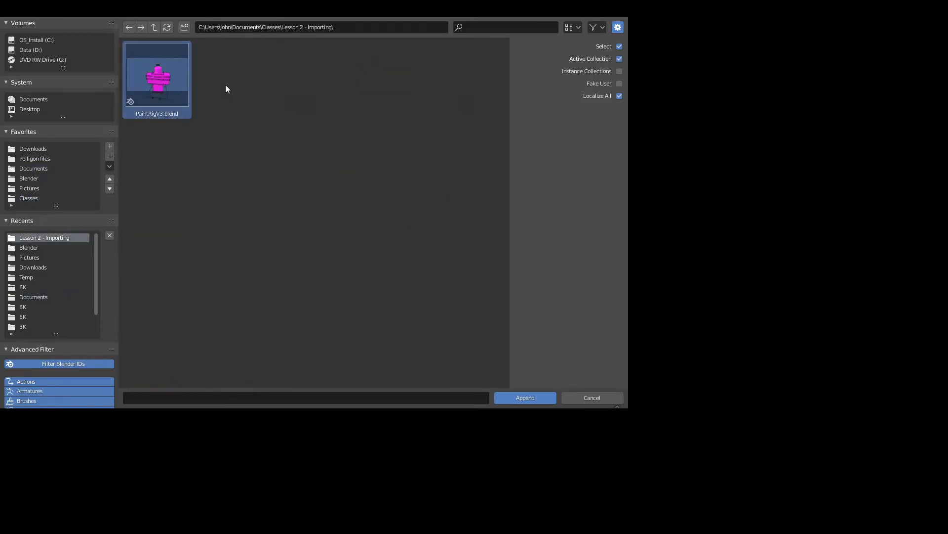
pyautogui.click(544, 395)
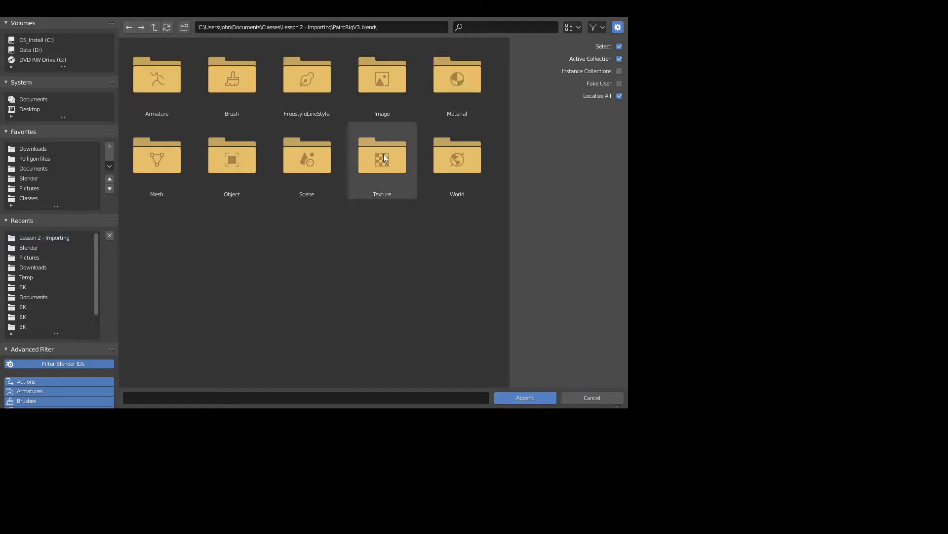
pyautogui.doubleClick(236, 176)
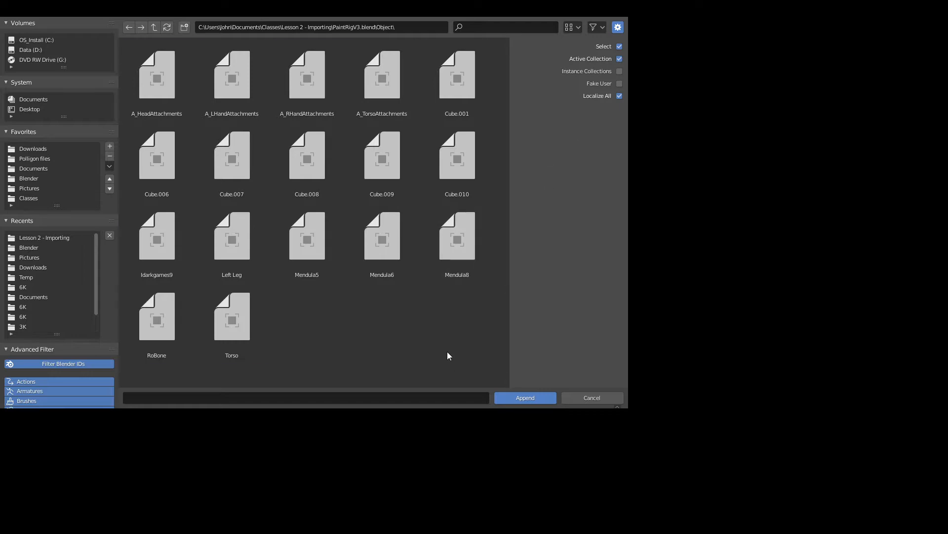
pyautogui.press('a')
pyautogui.click(528, 398)
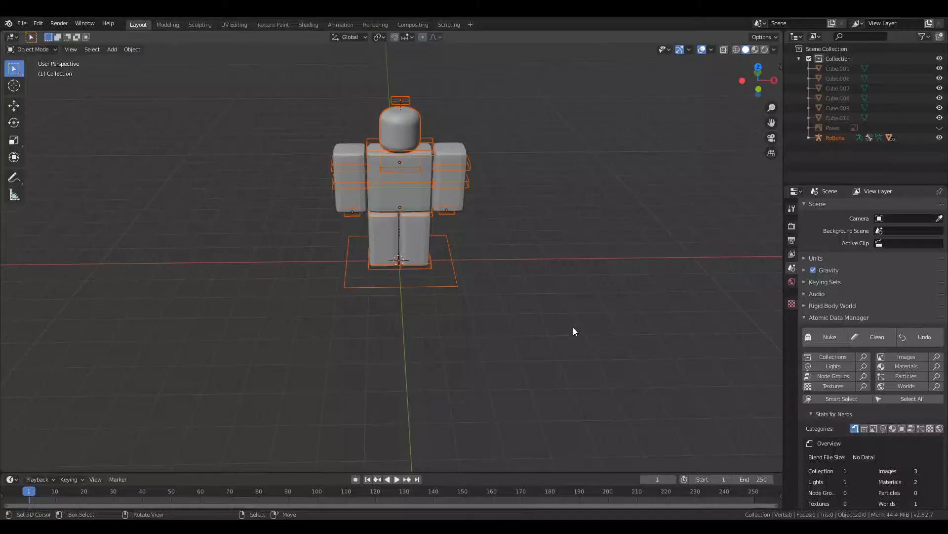
# Select only the RoBone armature of the appended character.
pyautogui.scroll(3, 497, 253)
pyautogui.scroll(-2, 515, 253)
pyautogui.moveTo(515, 253); pyautogui.dragTo(504, 227, button='middle')
pyautogui.scroll(-3, 494, 237)
pyautogui.rightClick(431, 274)
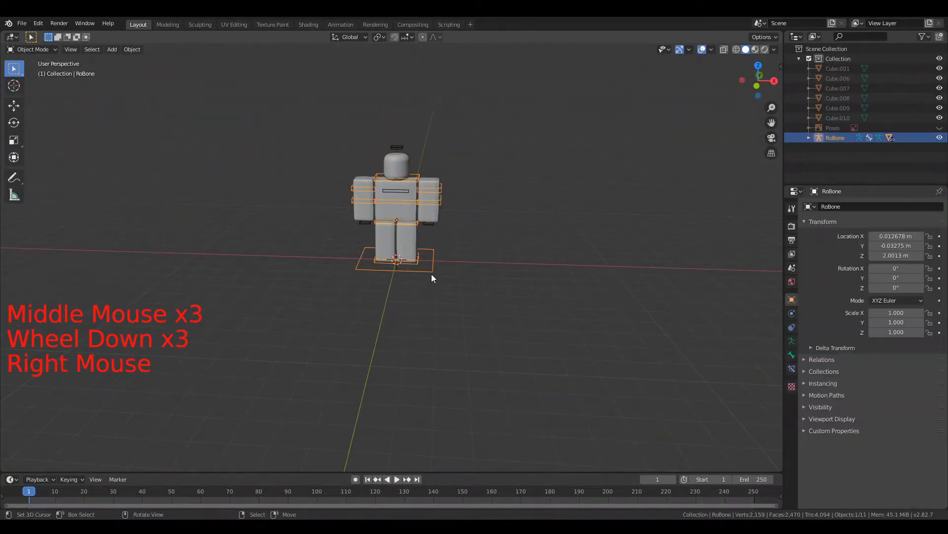
pyautogui.scroll(-2, 431, 273)
pyautogui.moveTo(432, 273); pyautogui.dragTo(436, 281, button='middle')
pyautogui.press('g')
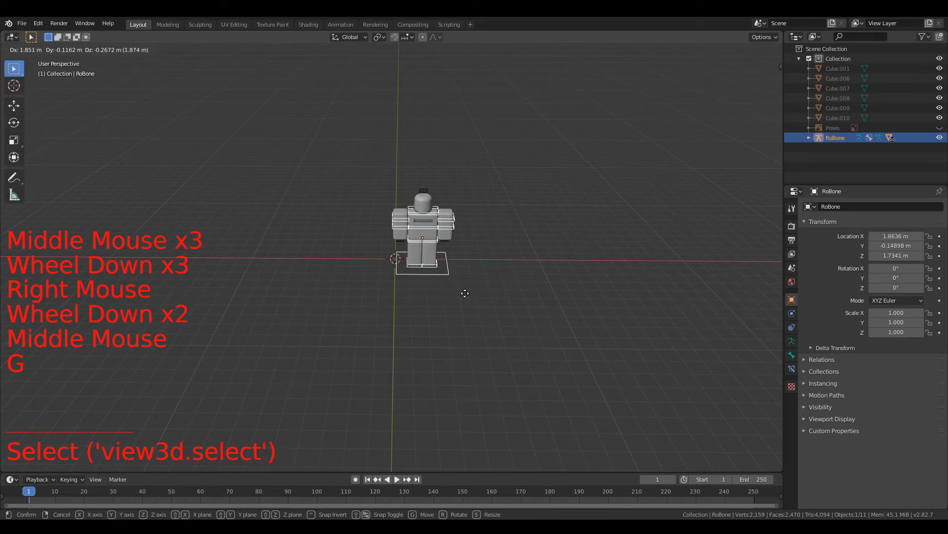
pyautogui.rightClick(464, 292)
pyautogui.scroll(5, 466, 292)
pyautogui.scroll(-11, 477, 292)
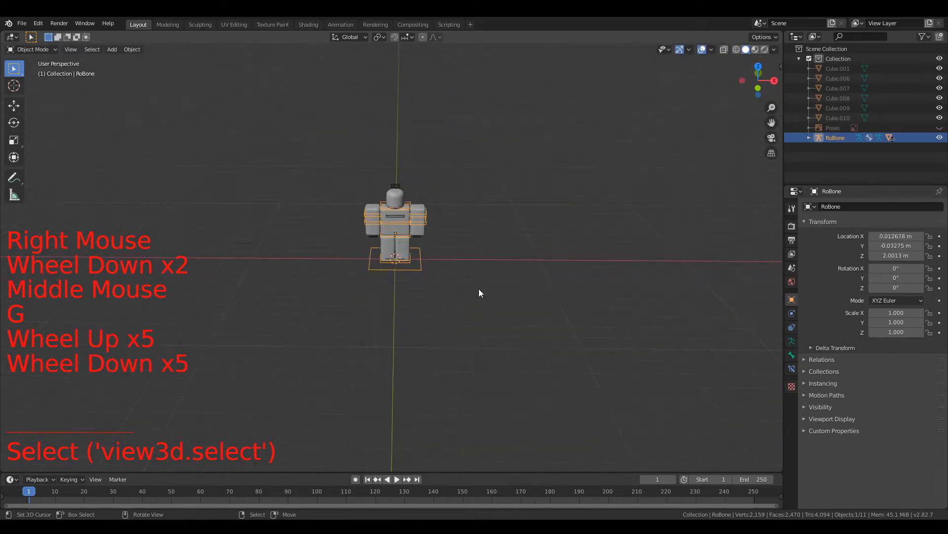
pyautogui.middleClick(462, 299)
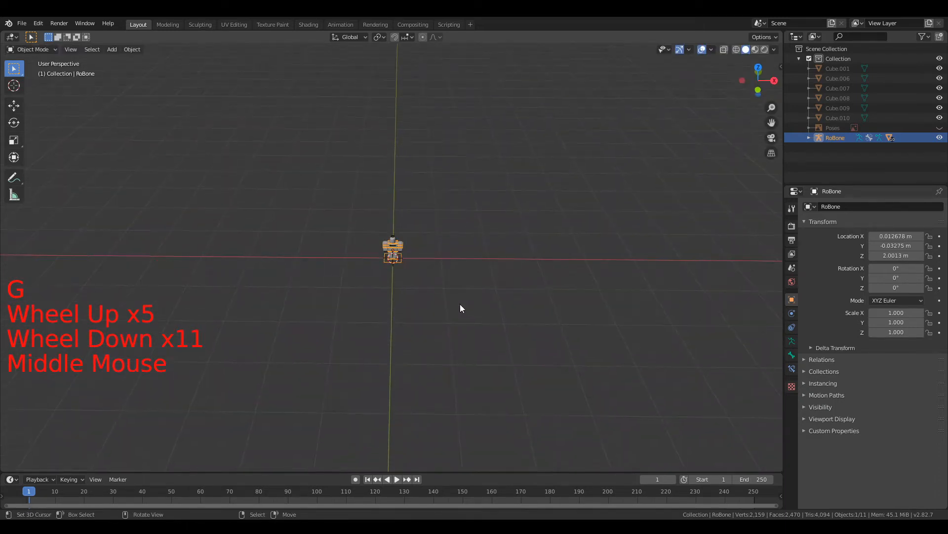
# Move the RoBone rig 10 m along the global X axis, snapping to whole increments, and deselect everything.
pyautogui.press('g')
pyautogui.press('ctrl')
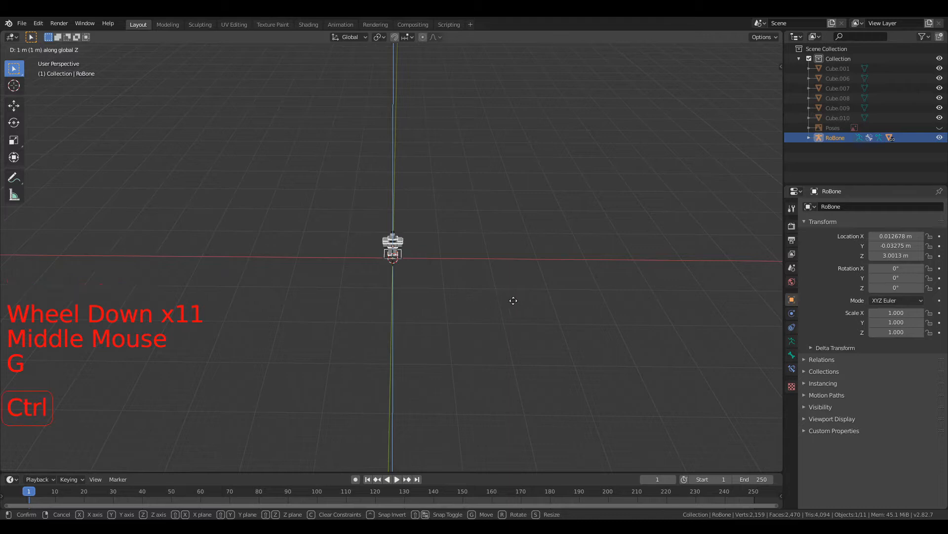
pyautogui.press('x')
pyautogui.press('ctrl')
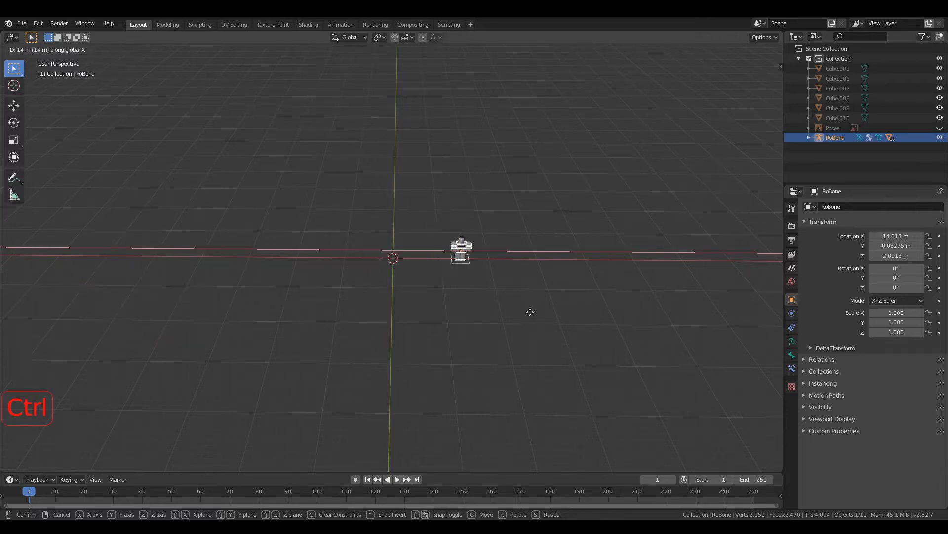
pyautogui.click(506, 325)
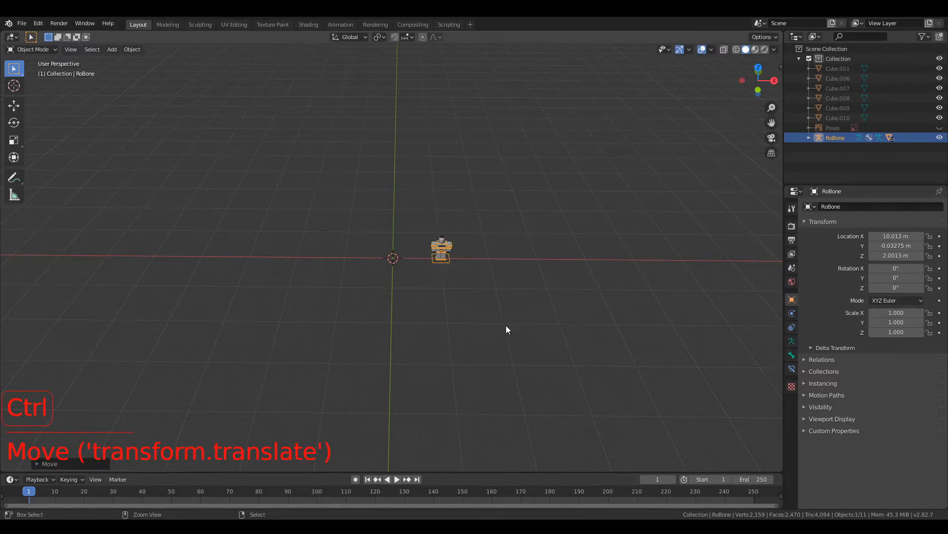
pyautogui.scroll(5, 523, 305)
pyautogui.hotkey('alt', 'a')
pyautogui.scroll(2, 523, 304)
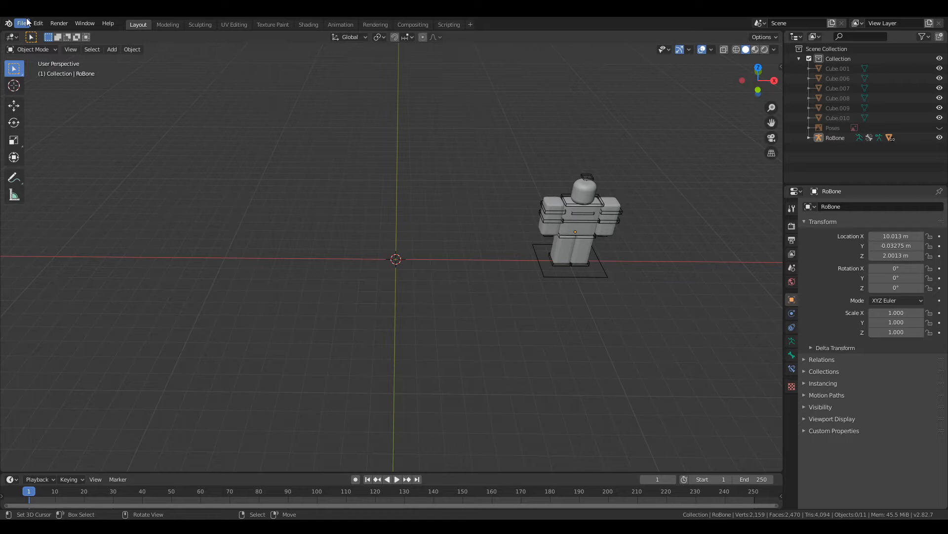
# Import the Wavefront model g8qe.obj from the Lesson 2 - Importing folder with the default import options.
pyautogui.click(27, 21)
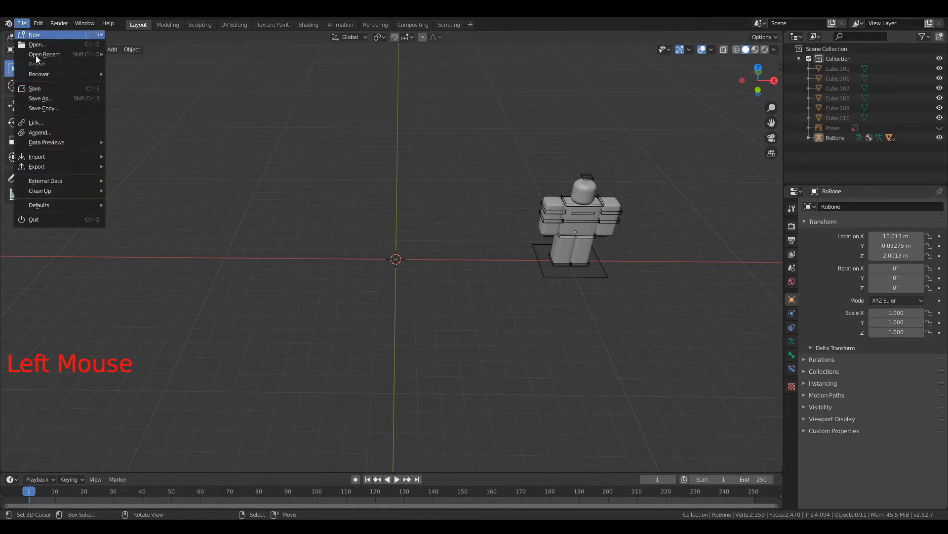
pyautogui.moveTo(54, 157)
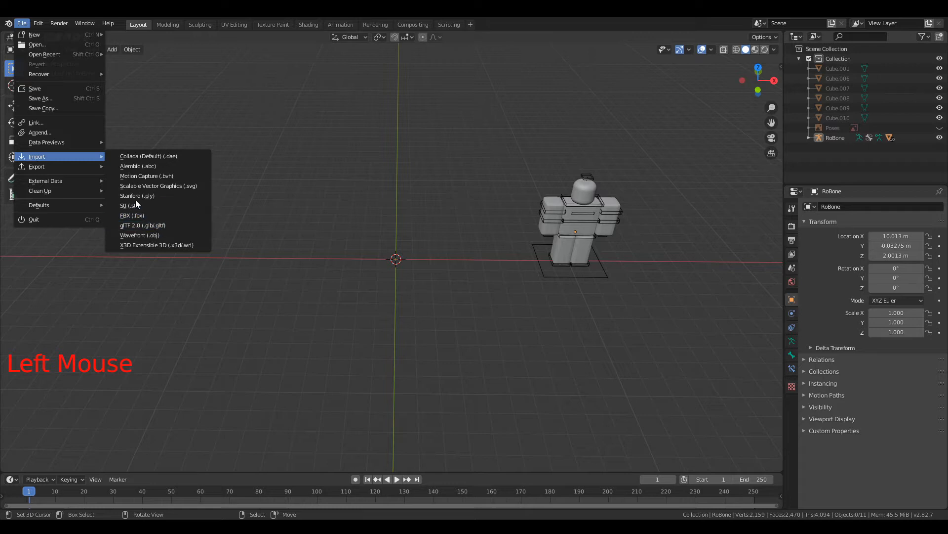
pyautogui.click(20, 23)
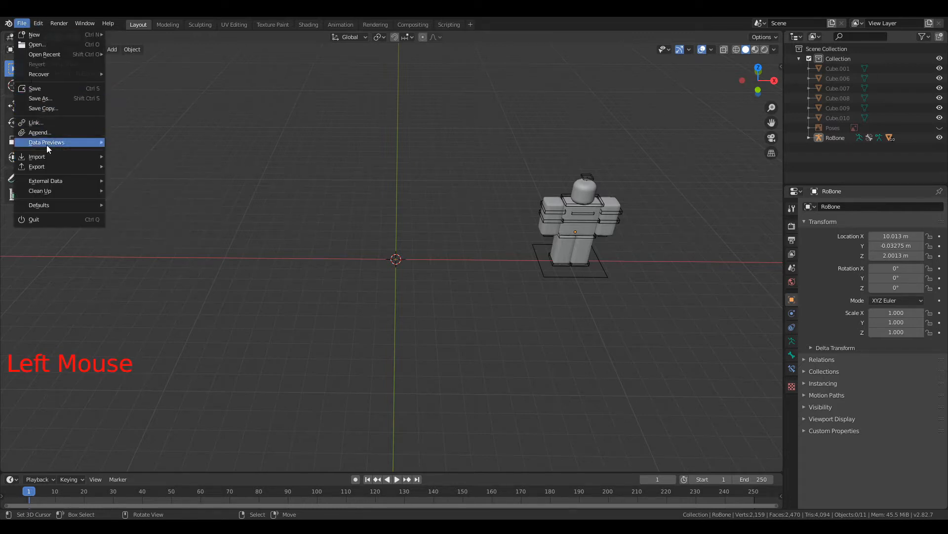
pyautogui.moveTo(48, 158)
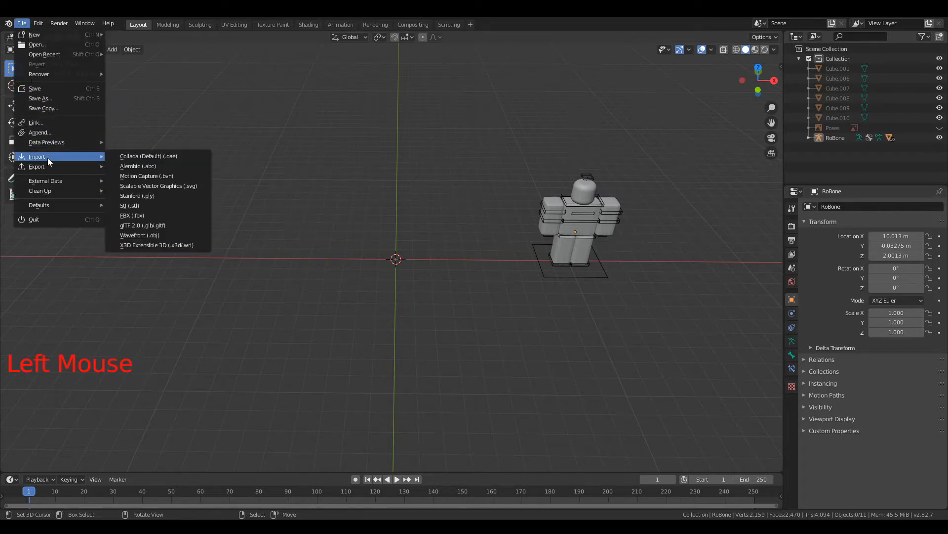
pyautogui.click(163, 236)
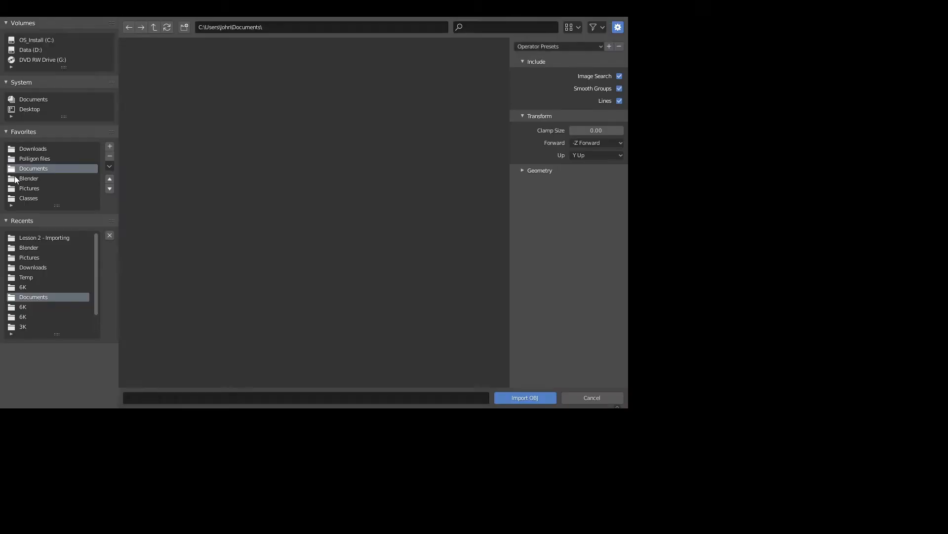
pyautogui.click(31, 238)
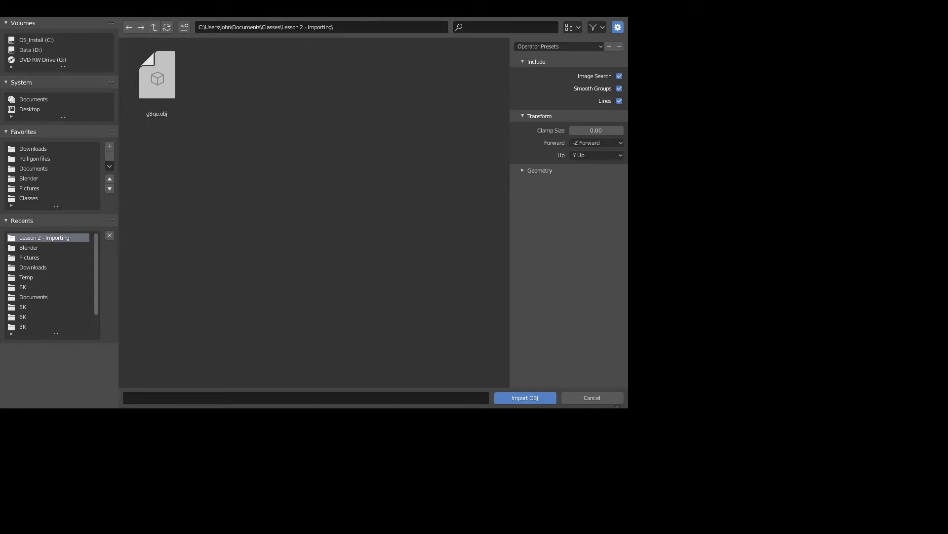
pyautogui.click(162, 88)
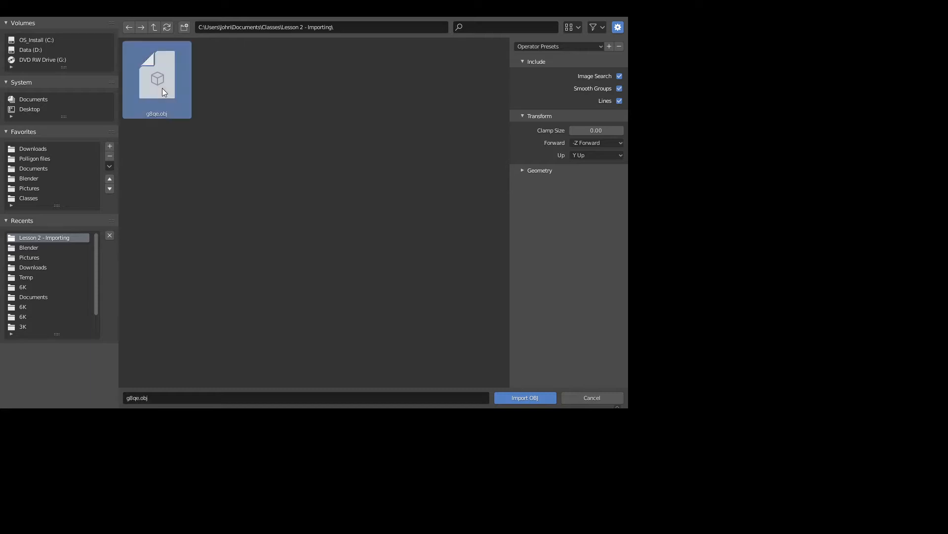
pyautogui.click(526, 398)
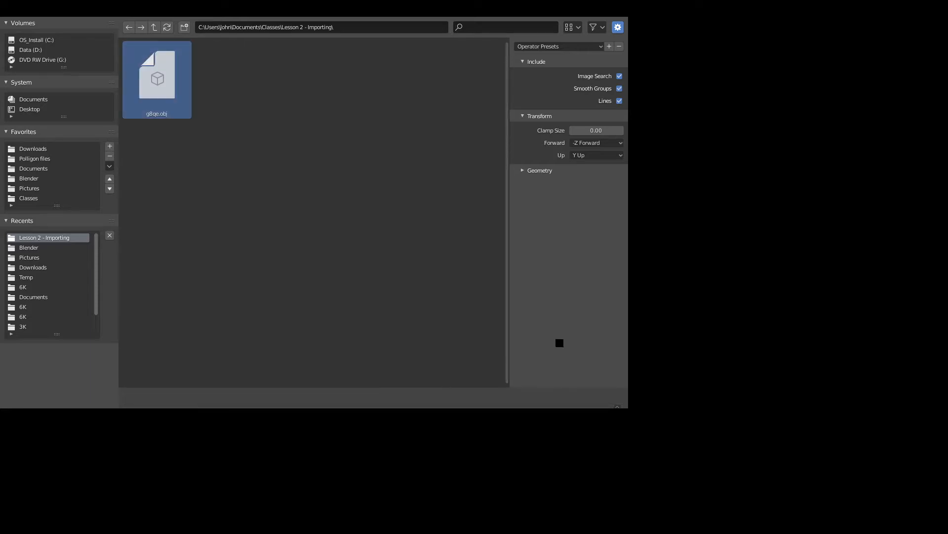
pyautogui.scroll(5, 452, 243)
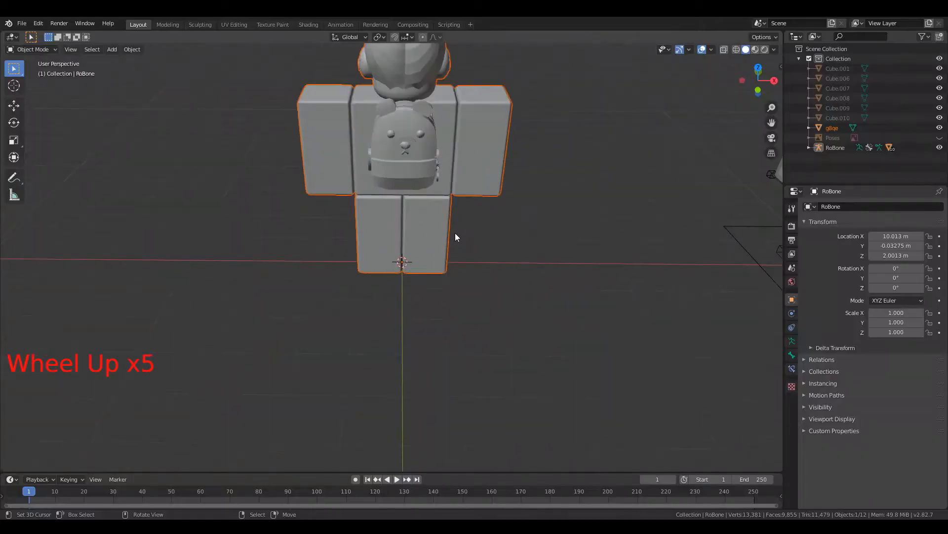
# Examine the imported g8qe avatar beside the RoBone rig from several viewing angles and distances.
pyautogui.scroll(-2, 455, 232)
pyautogui.moveTo(451, 241); pyautogui.dragTo(563, 264, button='middle')
pyautogui.scroll(-2, 676, 232)
pyautogui.scroll(1, 565, 265)
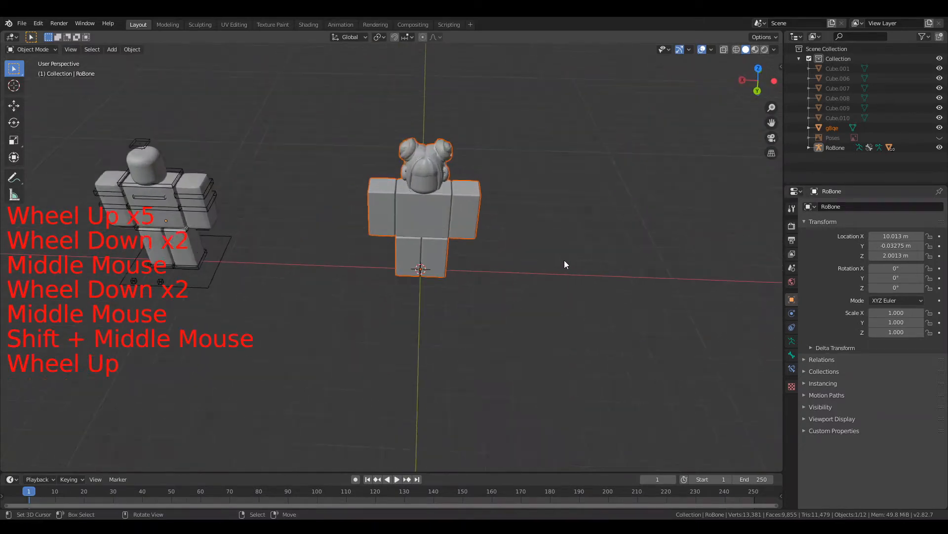
pyautogui.press('KP_1')
pyautogui.moveTo(460, 155); pyautogui.dragTo(525, 273, button='middle')
pyautogui.scroll(1, 470, 205)
pyautogui.scroll(3, 499, 265)
# Make the g8qe avatar the active object and preview the scene in rendered viewport shading.
pyautogui.rightClick(451, 153)
pyautogui.scroll(-2, 452, 154)
pyautogui.moveTo(452, 153); pyautogui.dragTo(565, 212, button='middle')
pyautogui.scroll(-2, 567, 151)
pyautogui.scroll(3, 510, 190)
pyautogui.scroll(-1, 586, 209)
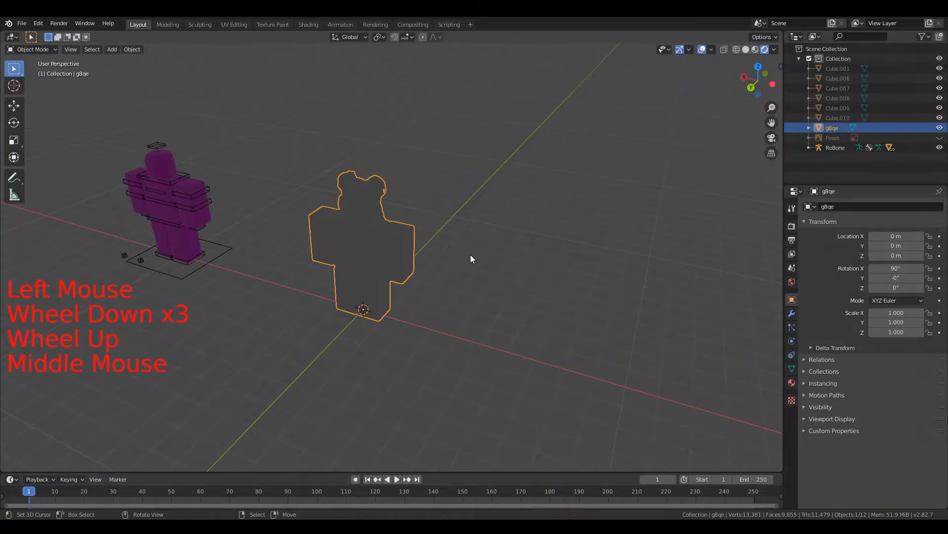
pyautogui.moveTo(470, 256); pyautogui.dragTo(658, 337, button='middle')
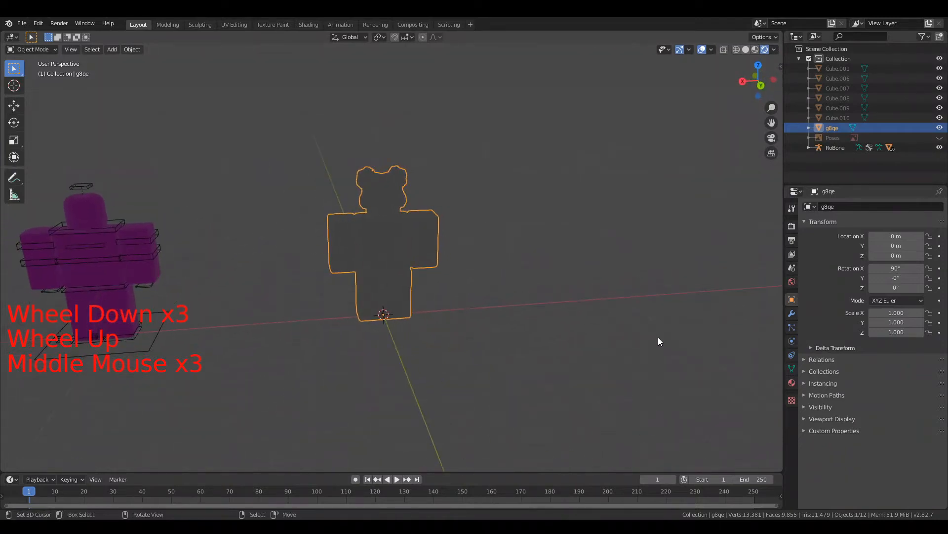
# Open the g8qe avatar's material properties and examine the surface settings of G8qe1Mtl.
pyautogui.click(791, 383)
pyautogui.scroll(-2, 860, 200)
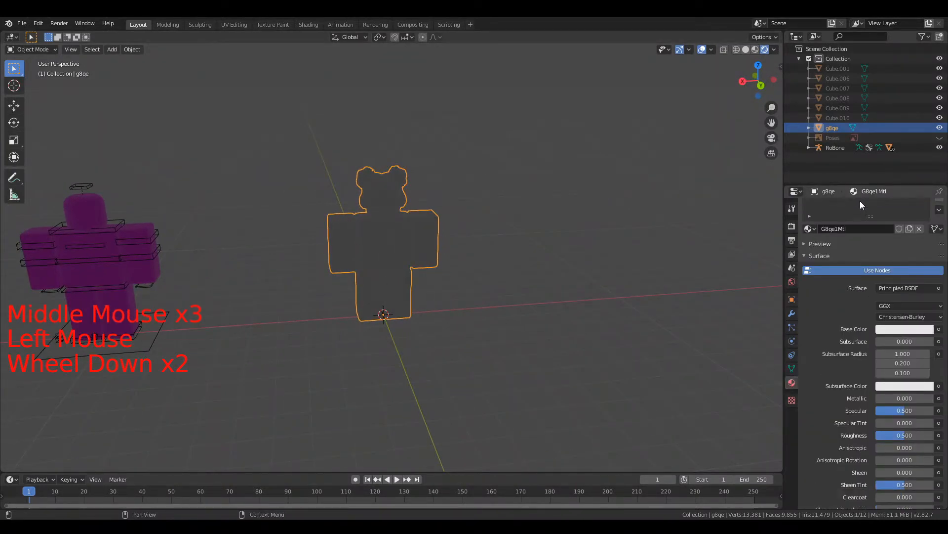
pyautogui.scroll(2, 560, 227)
pyautogui.scroll(1, 560, 227)
pyautogui.scroll(4, 843, 212)
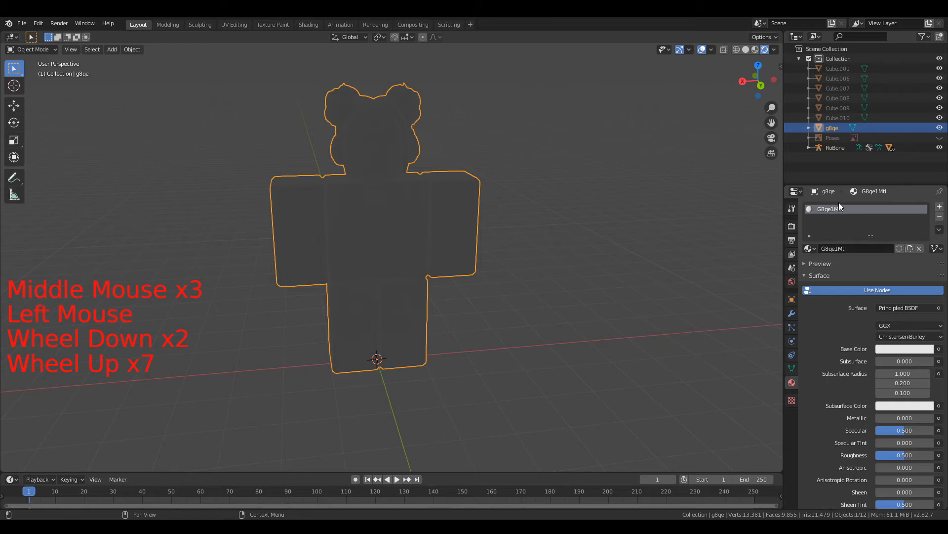
pyautogui.scroll(-5, 239, 193)
pyautogui.moveTo(238, 193); pyautogui.dragTo(365, 236, button='middle')
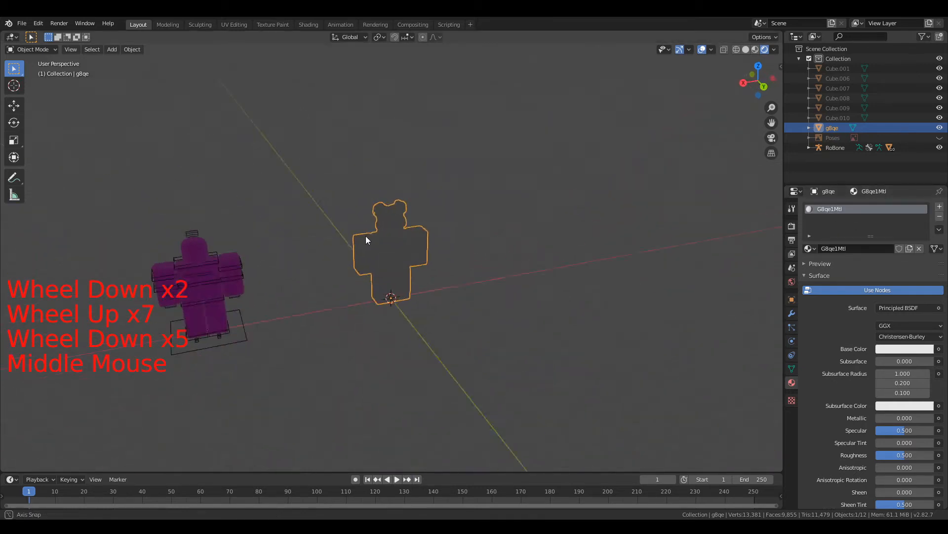
pyautogui.scroll(3, 464, 224)
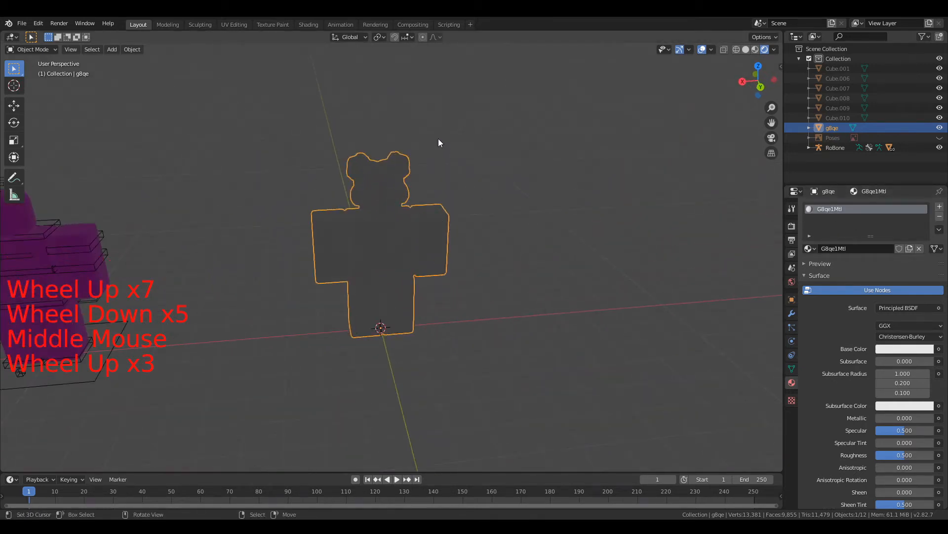
# Return the viewport to solid shading and open the Shading workspace with the g8qe avatar selected.
pyautogui.click(746, 49)
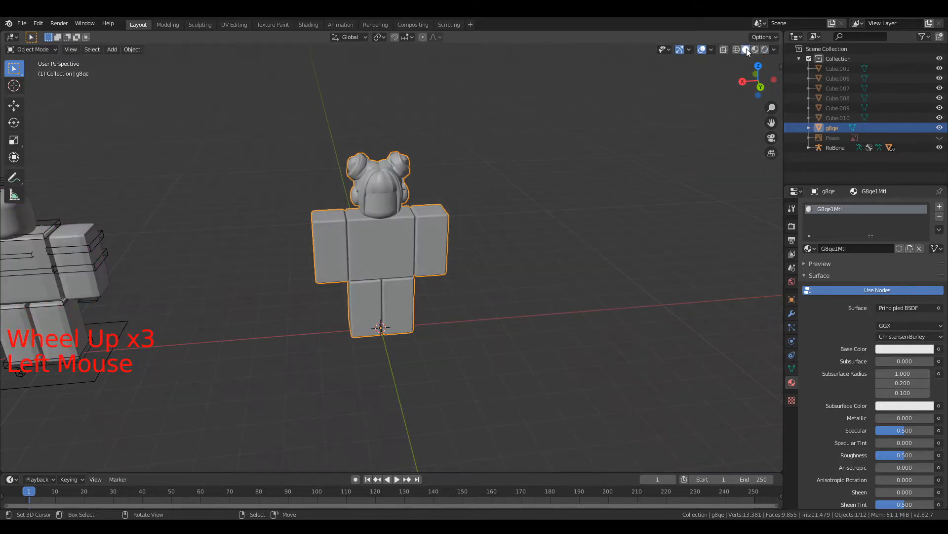
pyautogui.rightClick(367, 240)
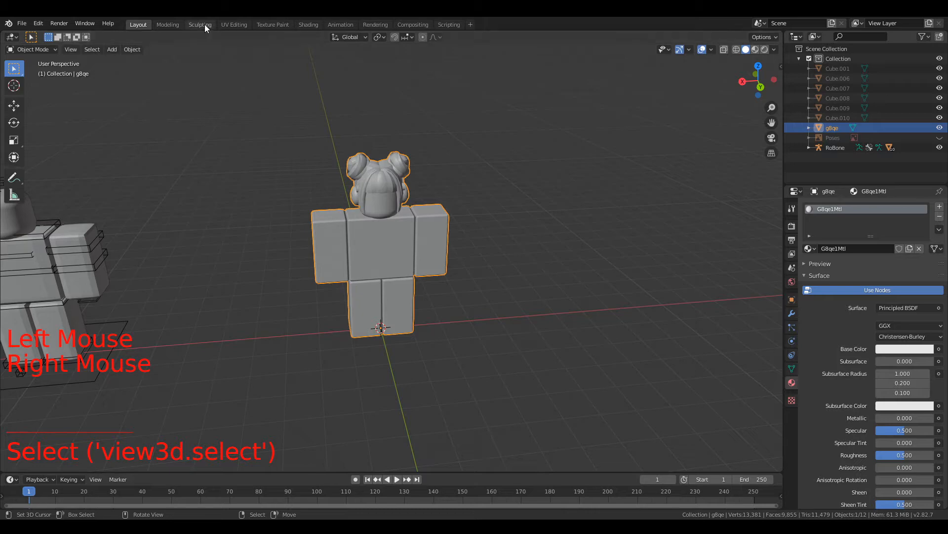
pyautogui.click(310, 26)
pyautogui.scroll(-6, 508, 398)
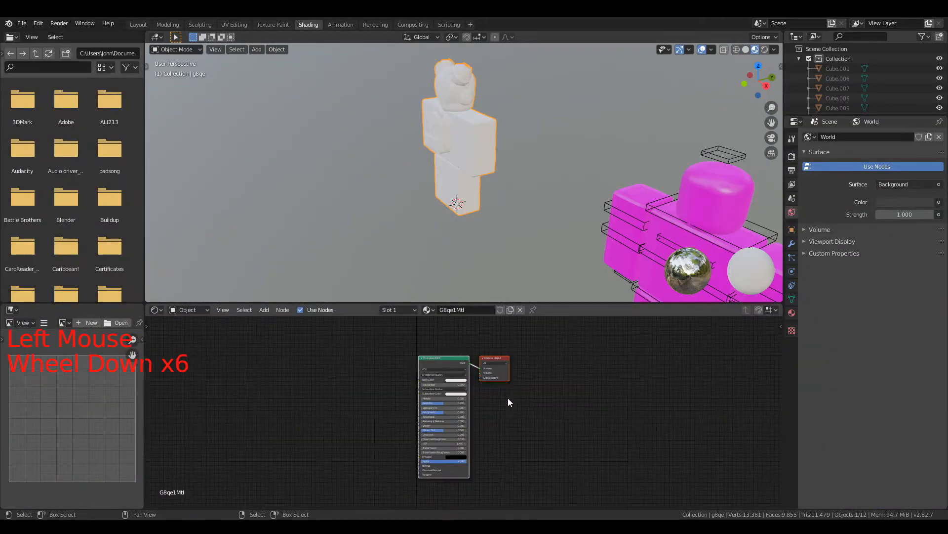
pyautogui.scroll(-2, 344, 177)
pyautogui.moveTo(342, 369); pyautogui.dragTo(378, 401, button='middle')
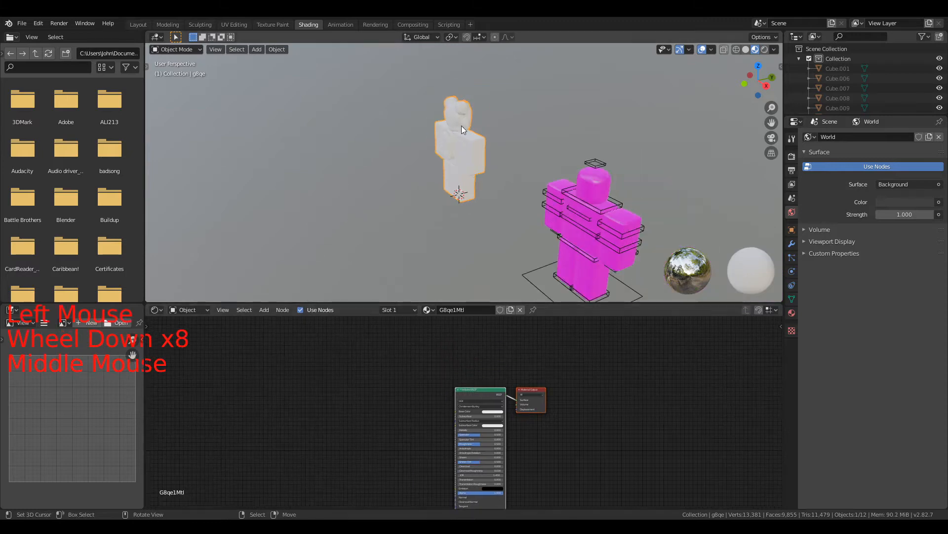
pyautogui.rightClick(459, 131)
# Add an Image Texture node to the G8qe1Mtl material, placed ahead of the Principled BSDF node.
pyautogui.scroll(3, 487, 214)
pyautogui.moveTo(476, 339); pyautogui.dragTo(451, 320, button='middle')
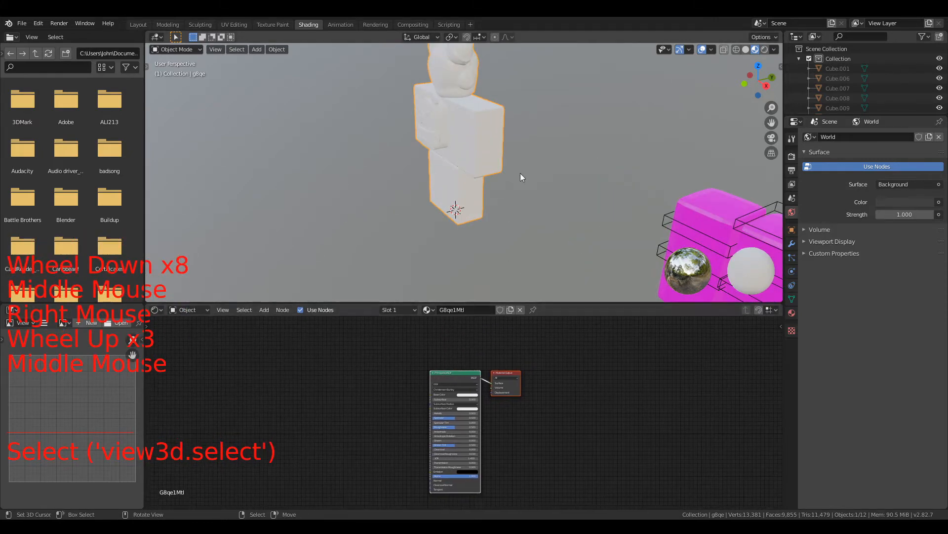
pyautogui.moveTo(520, 177); pyautogui.dragTo(533, 149, button='middle')
pyautogui.scroll(6, 443, 348)
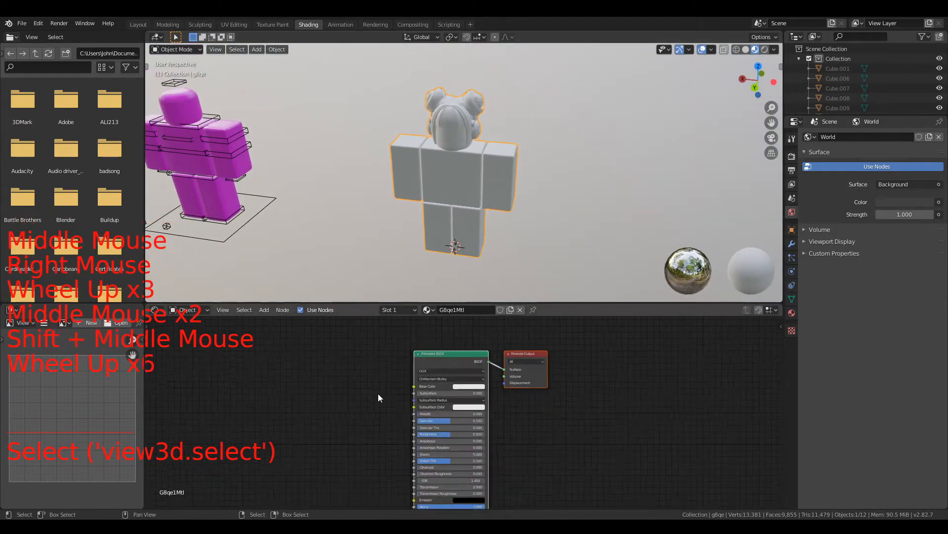
pyautogui.scroll(4, 378, 393)
pyautogui.scroll(-7, 378, 393)
pyautogui.moveTo(378, 394); pyautogui.dragTo(443, 398, button='middle')
pyautogui.scroll(5, 460, 382)
pyautogui.rightClick(459, 176)
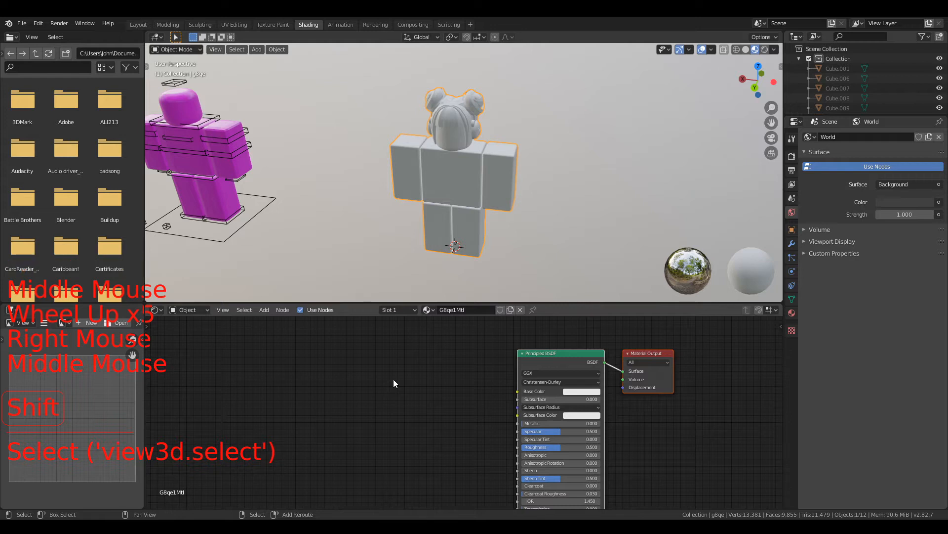
pyautogui.hotkey('shift', 'a')
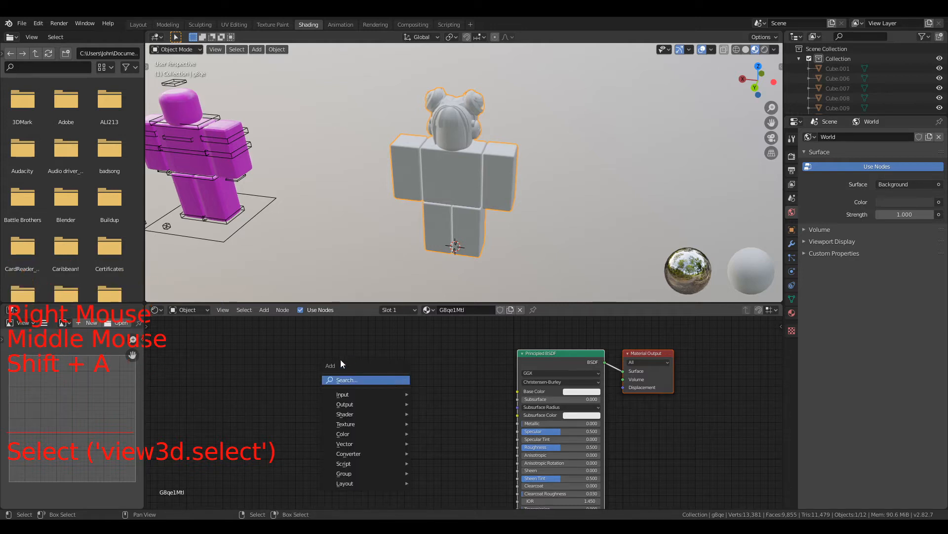
pyautogui.click(268, 311)
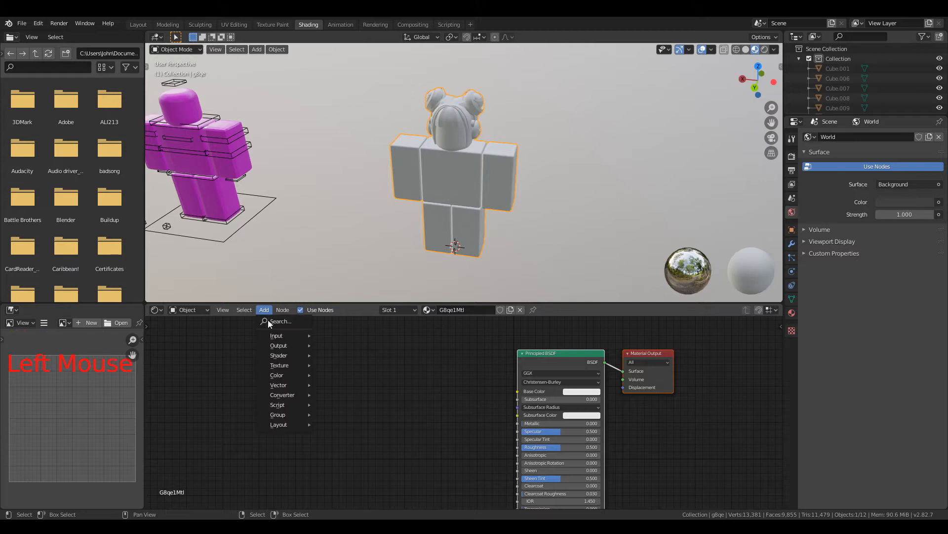
pyautogui.moveTo(281, 367)
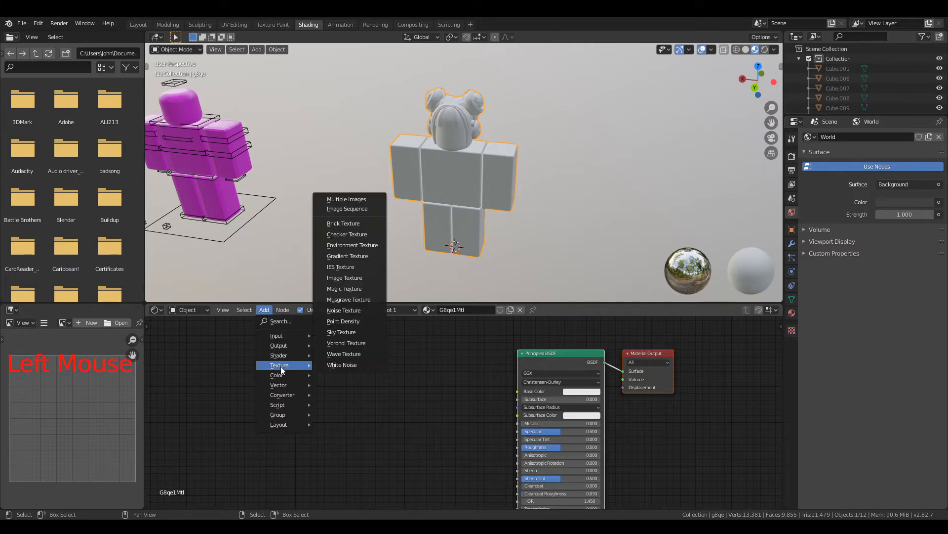
pyautogui.click(353, 279)
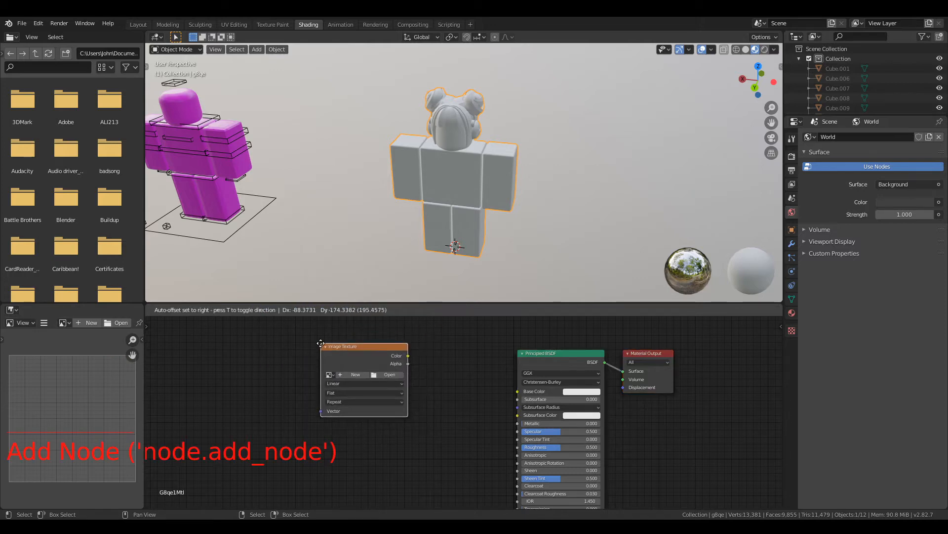
pyautogui.click(321, 342)
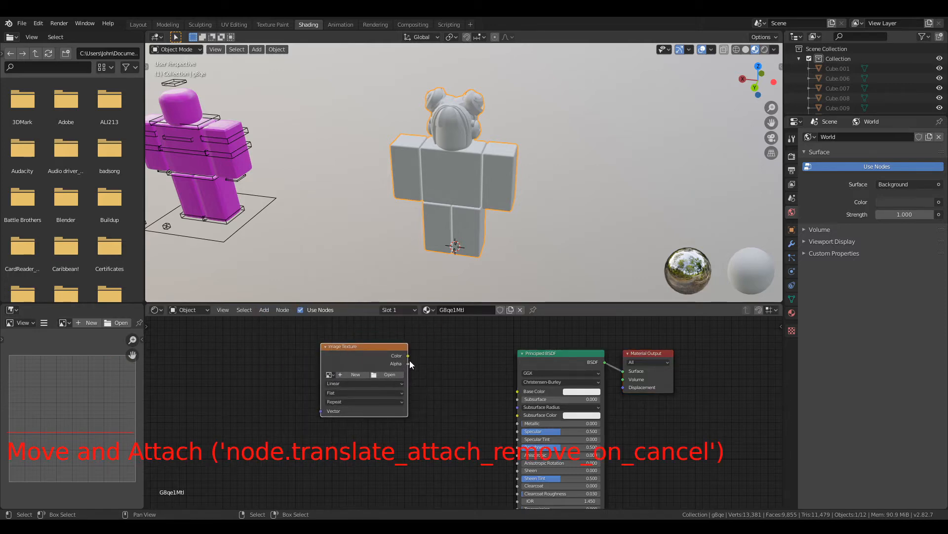
# Link the Image Texture node's Color output to the Principled BSDF's Base Color input and shift the texture node slightly up.
pyautogui.moveTo(409, 356); pyautogui.dragTo(517, 390)
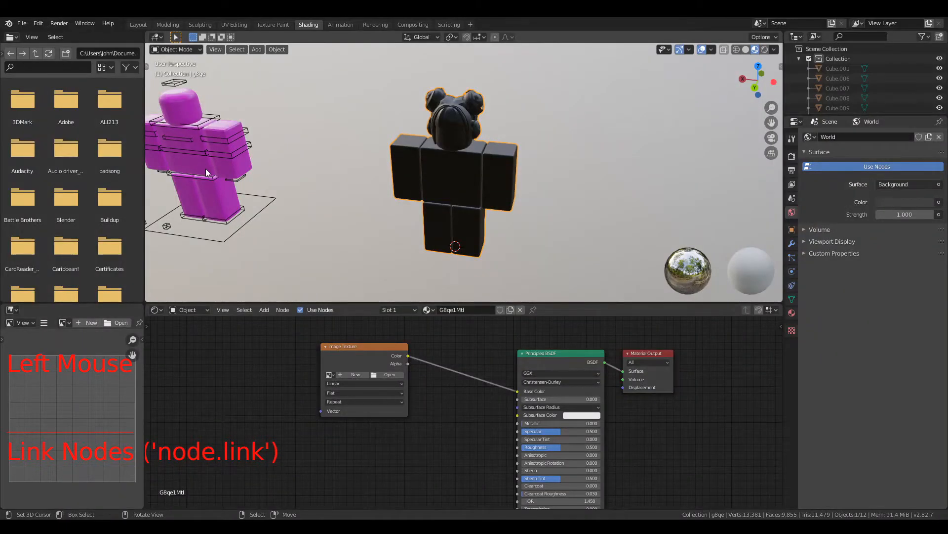
pyautogui.scroll(-1, 458, 259)
pyautogui.scroll(1, 458, 257)
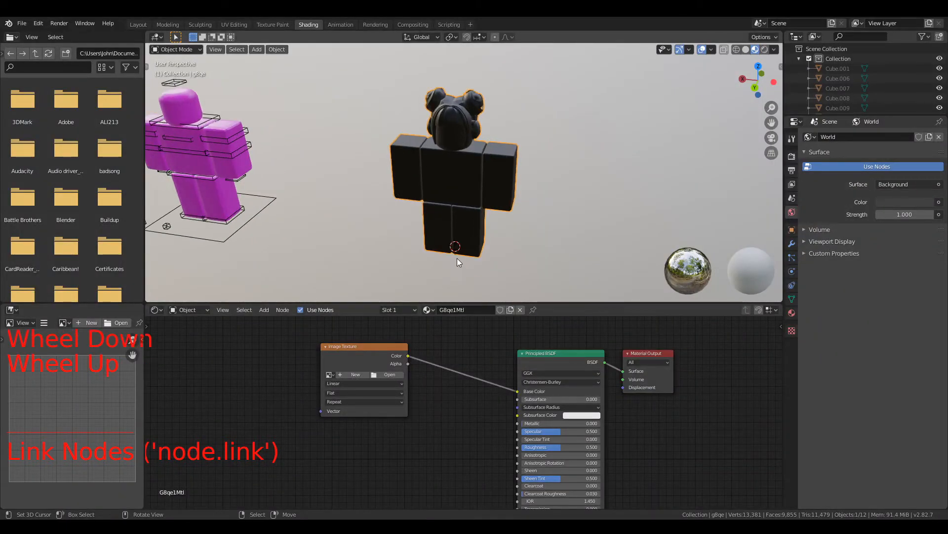
pyautogui.moveTo(457, 258); pyautogui.dragTo(434, 249, button='middle')
pyautogui.scroll(-1, 342, 247)
pyautogui.scroll(2, 346, 256)
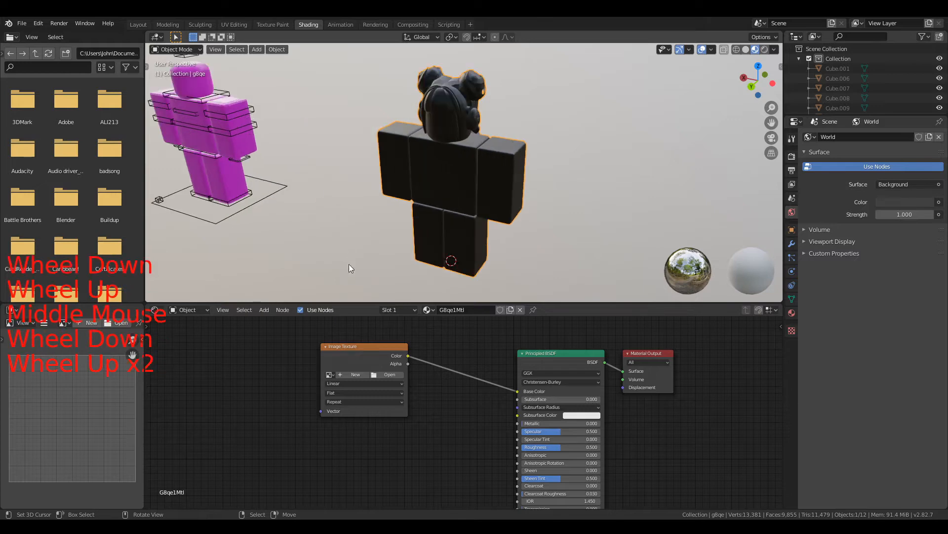
pyautogui.click(358, 351)
pyautogui.moveTo(358, 351); pyautogui.dragTo(350, 335)
# Load G8qe1Tex.png from the Lesson 2 - Importing folder into the avatar's Image Texture node.
pyautogui.scroll(1, 457, 240)
pyautogui.moveTo(457, 240); pyautogui.dragTo(432, 196, button='middle')
pyautogui.rightClick(436, 185)
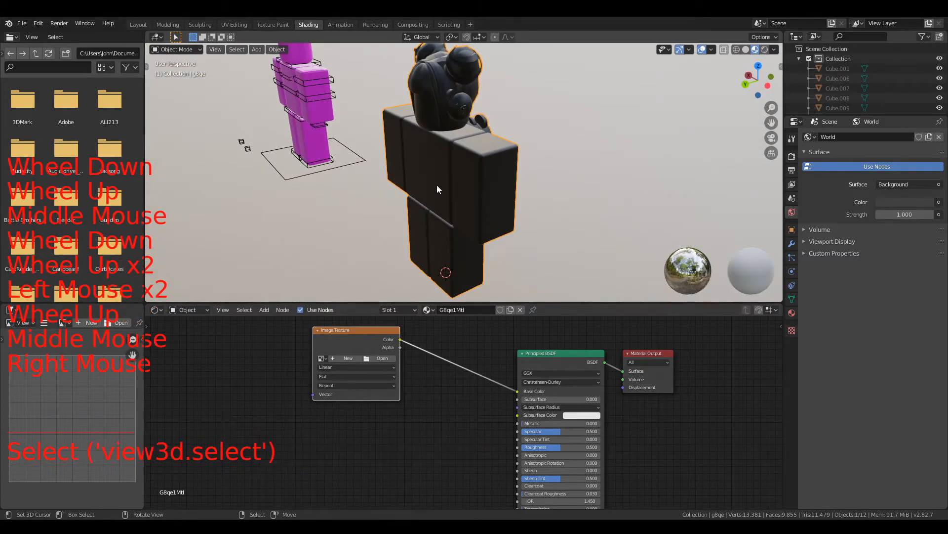
pyautogui.scroll(-3, 437, 185)
pyautogui.moveTo(376, 278); pyautogui.dragTo(411, 253, button='middle')
pyautogui.moveTo(410, 358); pyautogui.dragTo(435, 346, button='middle')
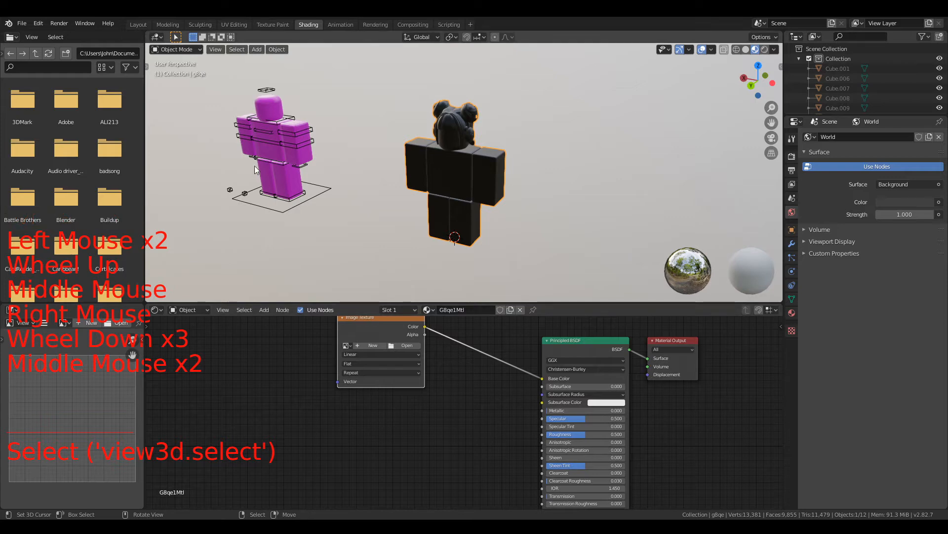
pyautogui.click(407, 345)
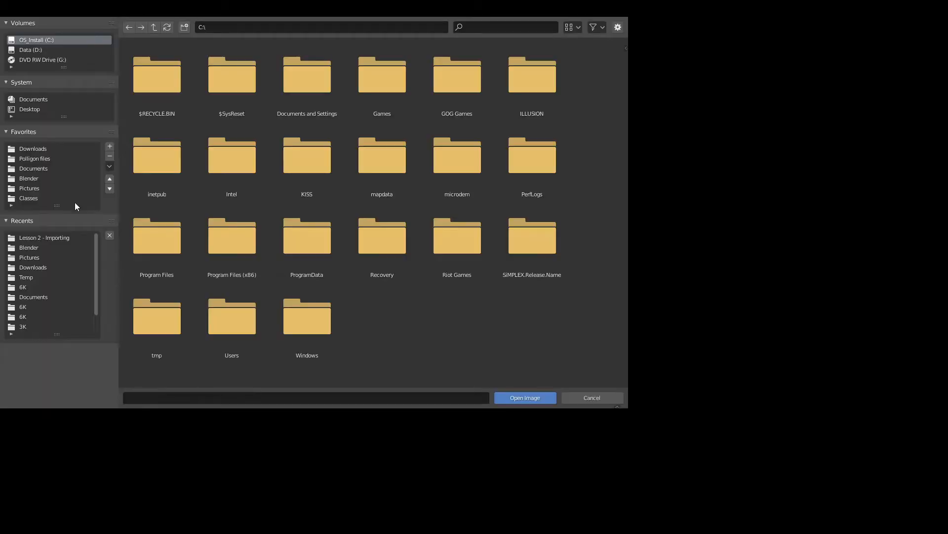
pyautogui.click(55, 238)
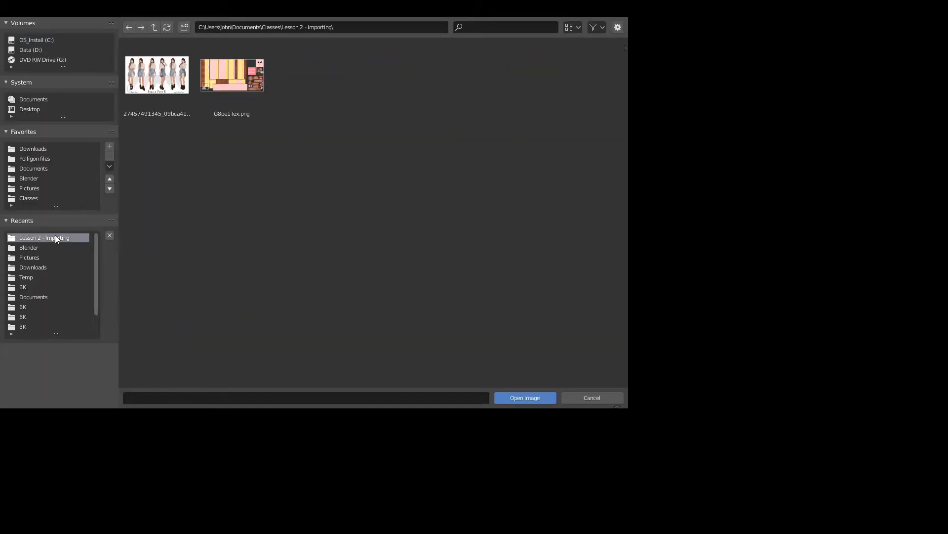
pyautogui.click(220, 82)
pyautogui.click(525, 398)
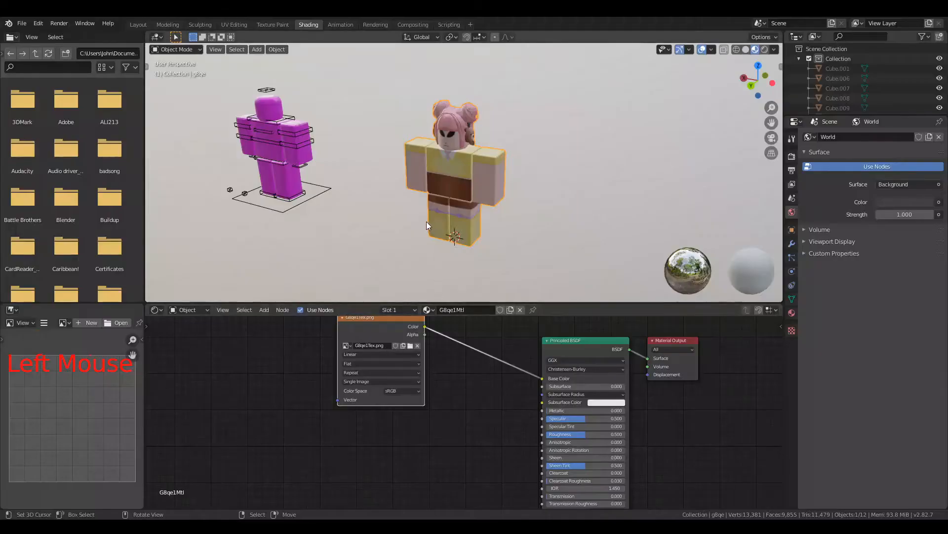
# Inspect the textured avatar up close and set the Shading workspace's viewport to solid shading.
pyautogui.scroll(2, 426, 221)
pyautogui.moveTo(426, 221)
pyautogui.mouseDown(button='middle')
pyautogui.moveTo(686, 218)
pyautogui.moveTo(740, 238)
pyautogui.moveTo(476, 236)
pyautogui.moveTo(434, 221)
pyautogui.mouseUp(button='middle')
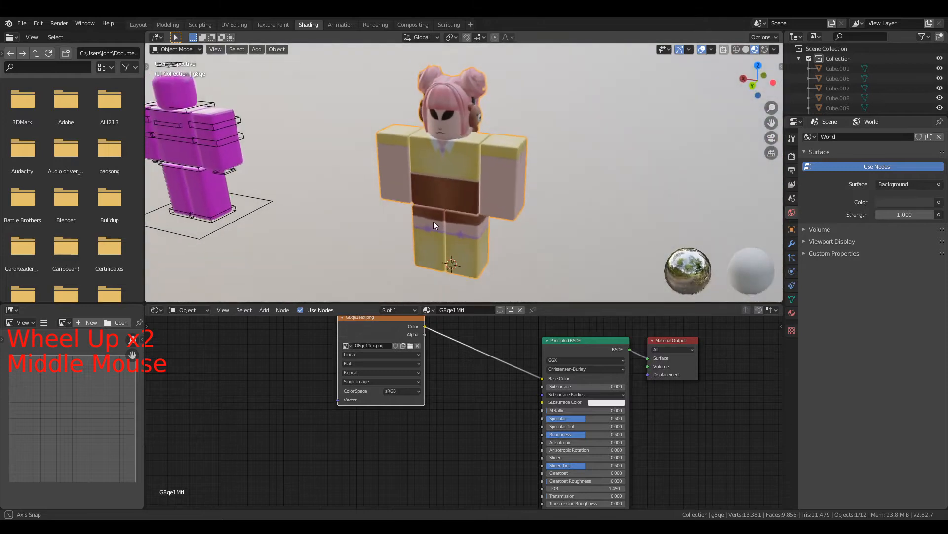
pyautogui.scroll(-1, 434, 217)
pyautogui.scroll(-1, 434, 217)
pyautogui.click(746, 50)
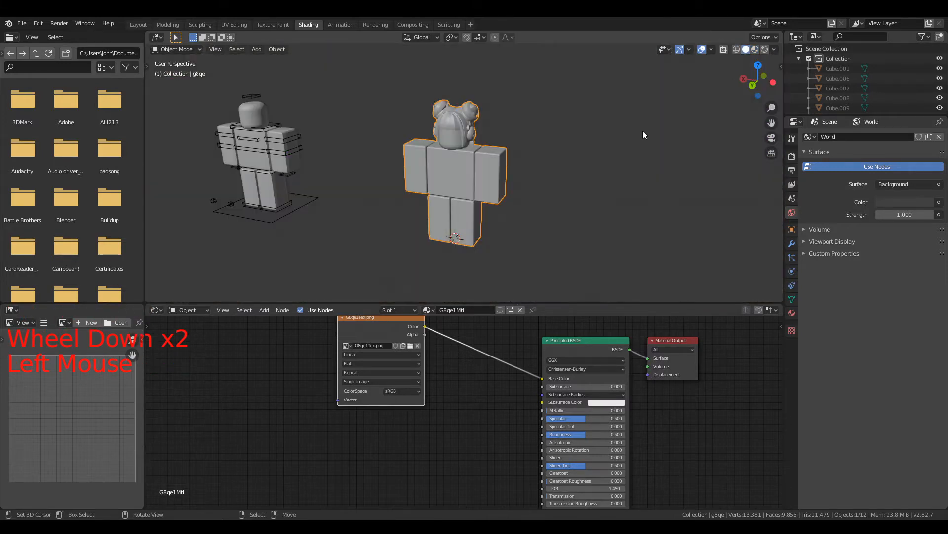
# Select the RoBone rig in the viewport.
pyautogui.scroll(-1, 476, 185)
pyautogui.keyDown('shift'); pyautogui.moveTo(477, 188); pyautogui.dragTo(535, 194, button='middle'); pyautogui.keyUp('shift')
pyautogui.scroll(1, 368, 197)
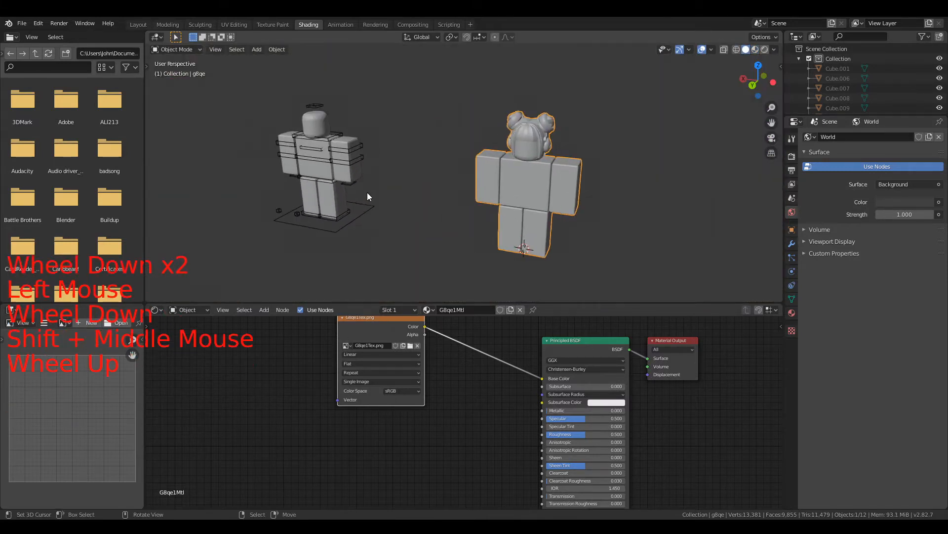
pyautogui.rightClick(312, 232)
pyautogui.scroll(-1, 314, 230)
pyautogui.moveTo(314, 230); pyautogui.dragTo(287, 138, button='middle')
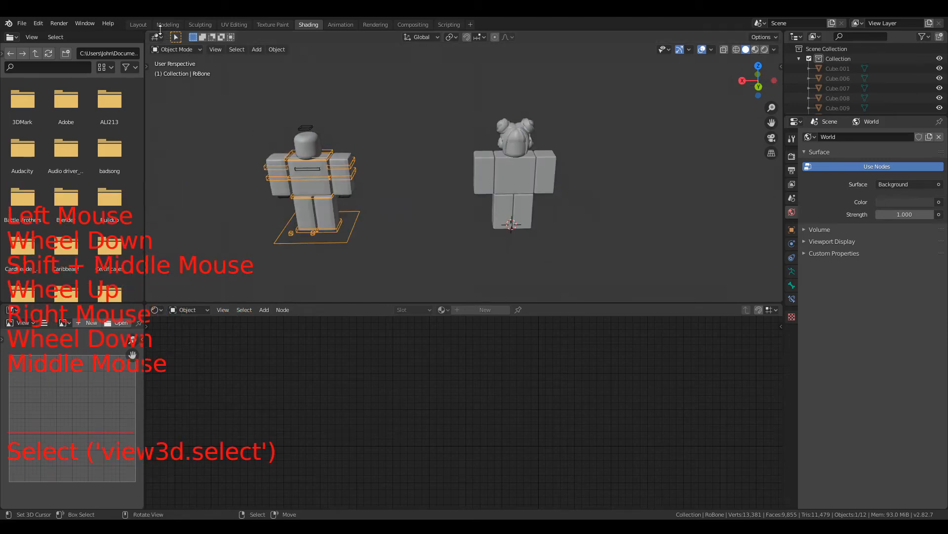
# Go back to the Layout workspace and select the g8qe avatar.
pyautogui.click(138, 24)
pyautogui.scroll(-2, 366, 238)
pyautogui.moveTo(366, 238); pyautogui.dragTo(463, 262, button='middle')
pyautogui.rightClick(467, 262)
pyautogui.scroll(2, 476, 263)
pyautogui.scroll(-1, 469, 263)
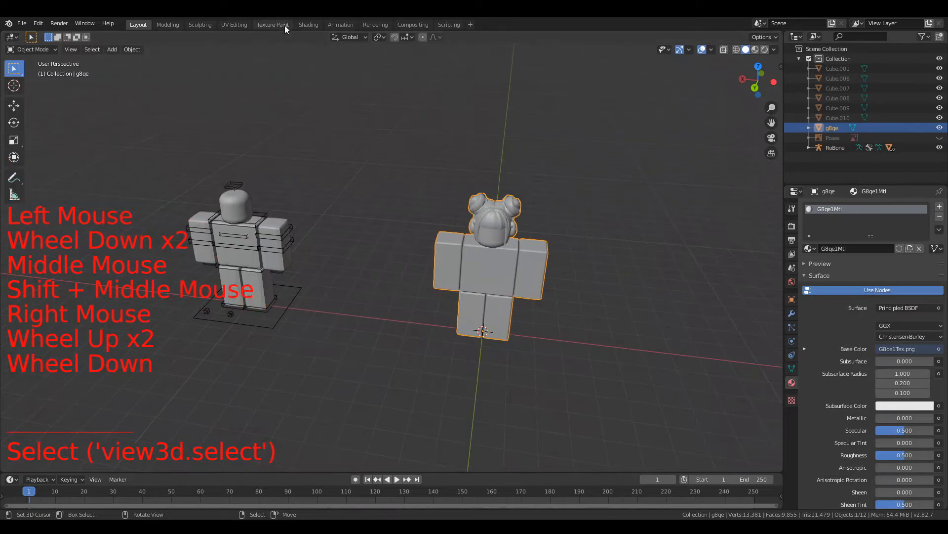
# Revisit the avatar's material nodes in the Shading workspace and return to the Layout workspace.
pyautogui.click(307, 25)
pyautogui.moveTo(415, 150); pyautogui.dragTo(439, 147, button='middle')
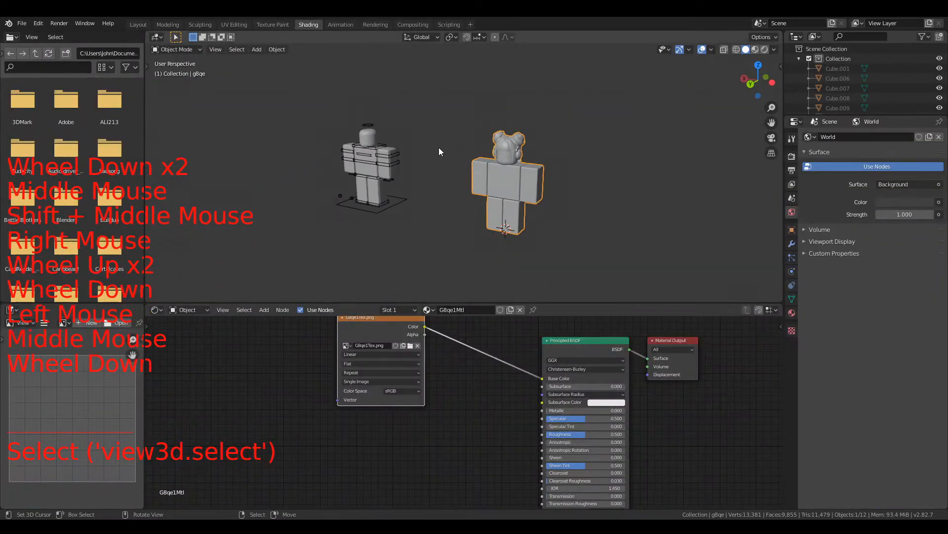
pyautogui.scroll(-1, 75, 198)
pyautogui.scroll(-1, 74, 197)
pyautogui.scroll(3, 362, 184)
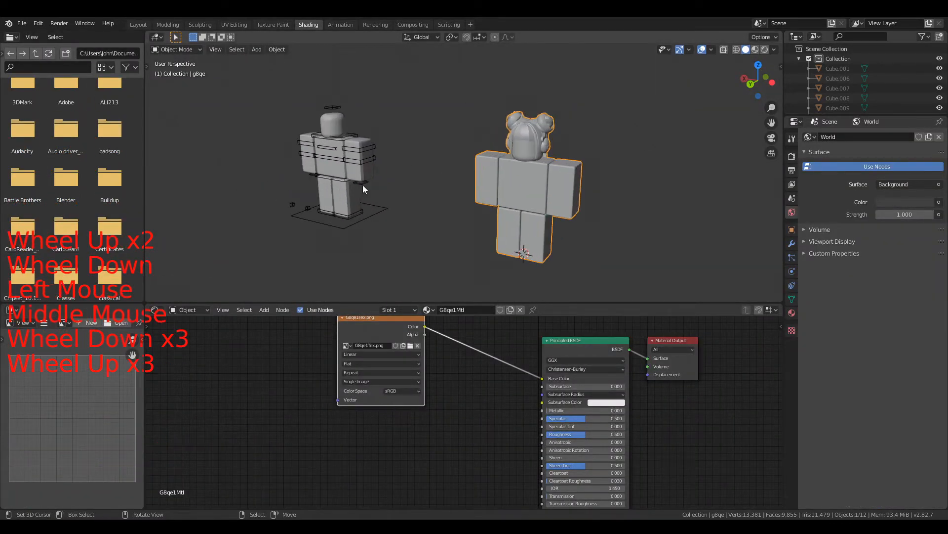
pyautogui.click(143, 24)
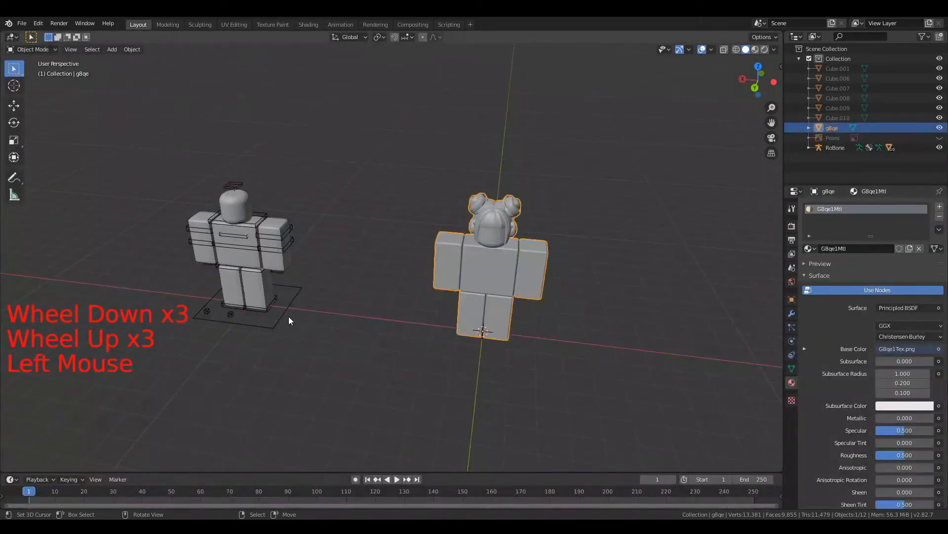
# Select the RoBone rig and try to move it freely toward the avatar.
pyautogui.rightClick(277, 330)
pyautogui.scroll(-1, 277, 330)
pyautogui.keyDown('shift'); pyautogui.moveTo(278, 330); pyautogui.dragTo(351, 305, button='middle'); pyautogui.keyUp('shift')
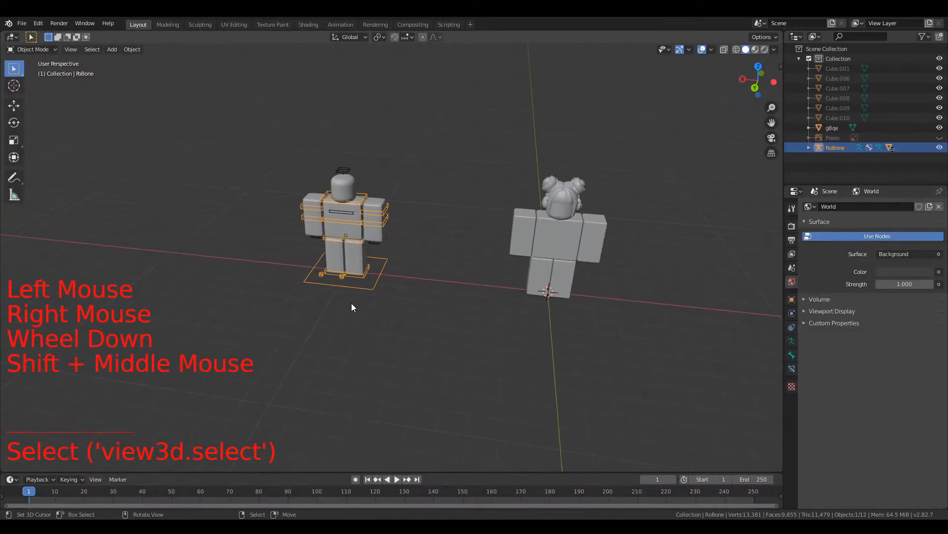
pyautogui.press('g')
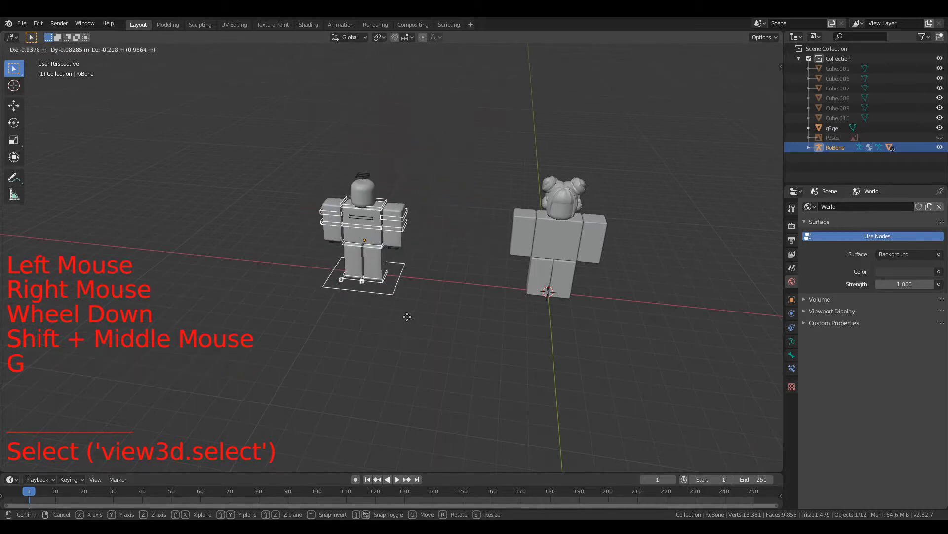
pyautogui.rightClick(432, 281)
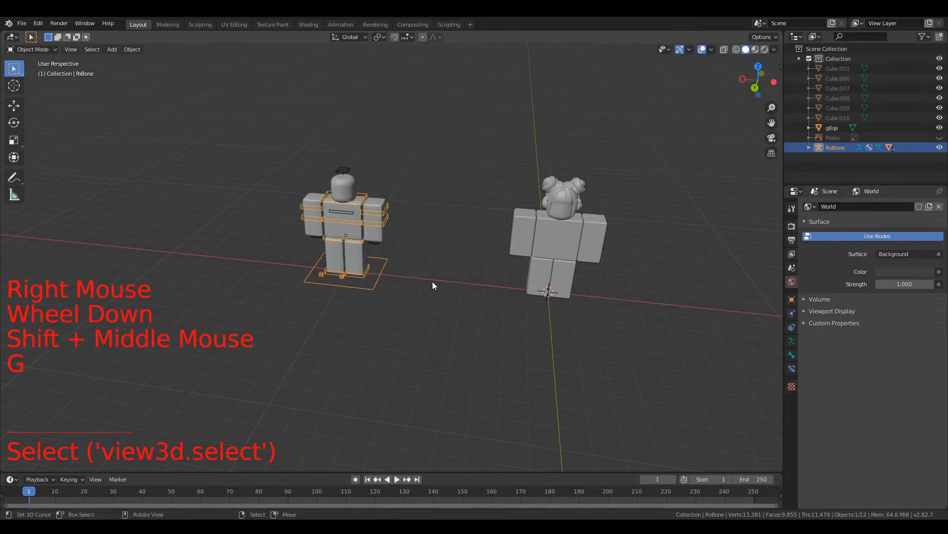
# Show the Move object gizmo and try to shift the RoBone rig along the X axis with it.
pyautogui.click(689, 49)
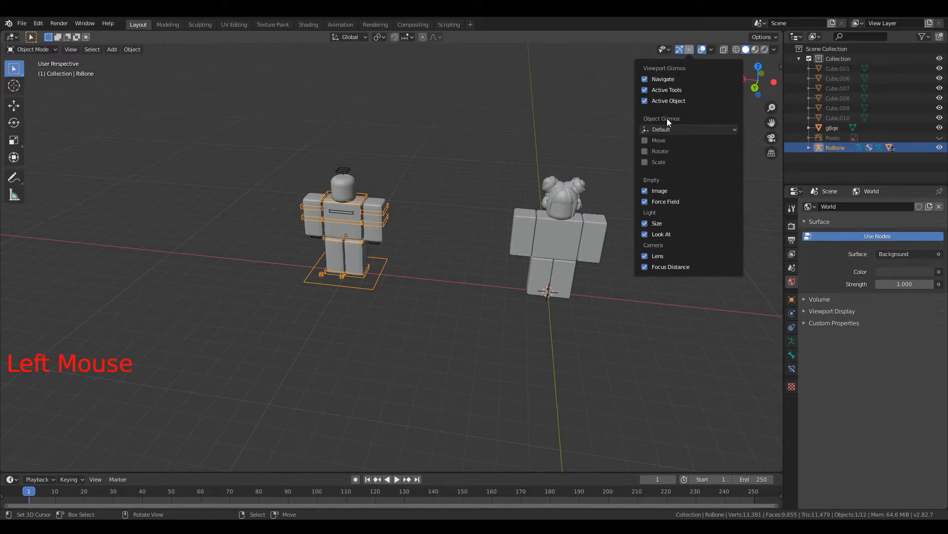
pyautogui.click(644, 141)
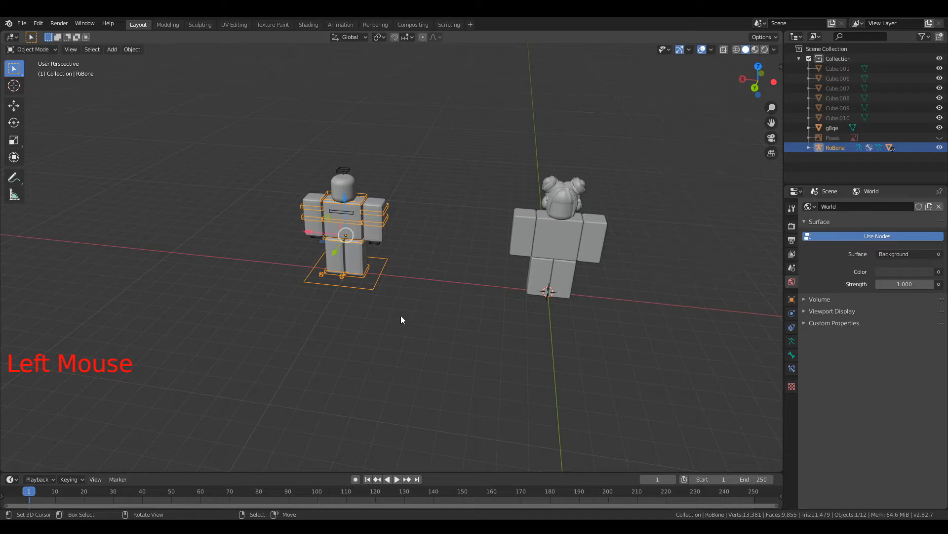
pyautogui.moveTo(311, 234); pyautogui.dragTo(349, 236)
# Try out the Move, Rotate, Scale and Cursor tools and return to the Select Box tool.
pyautogui.click(11, 111)
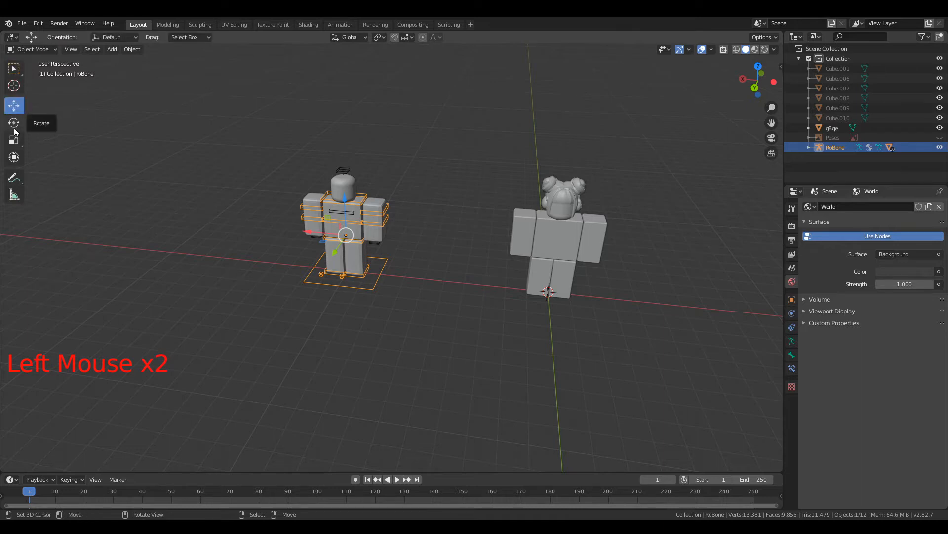
pyautogui.click(15, 129)
pyautogui.click(14, 142)
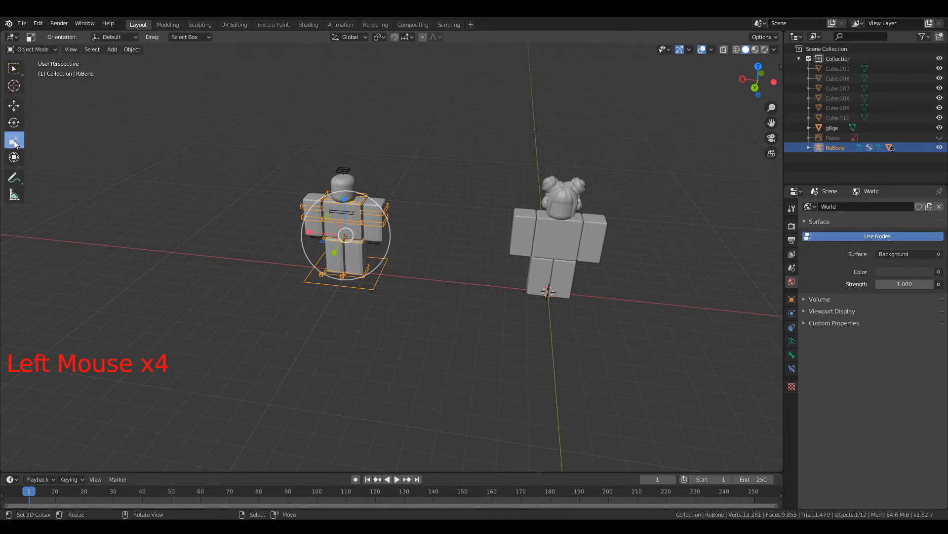
pyautogui.click(14, 86)
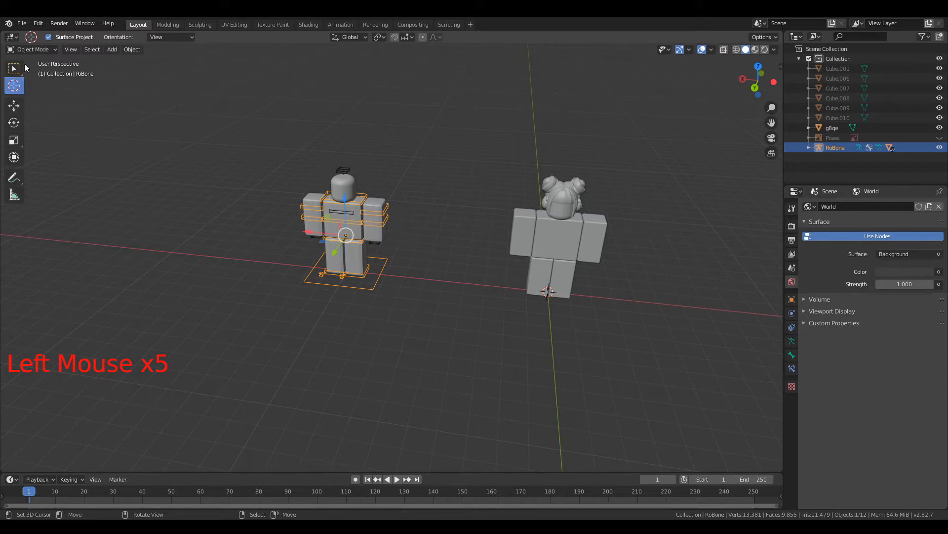
pyautogui.click(15, 69)
# Hide the Move object gizmo in the viewport.
pyautogui.click(690, 49)
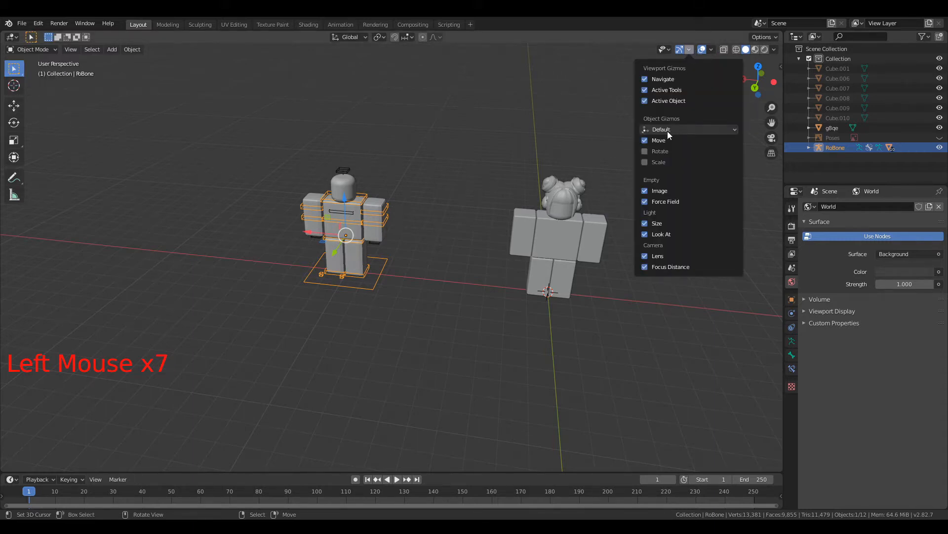
pyautogui.click(660, 135)
pyautogui.scroll(-1, 388, 292)
pyautogui.scroll(3, 393, 286)
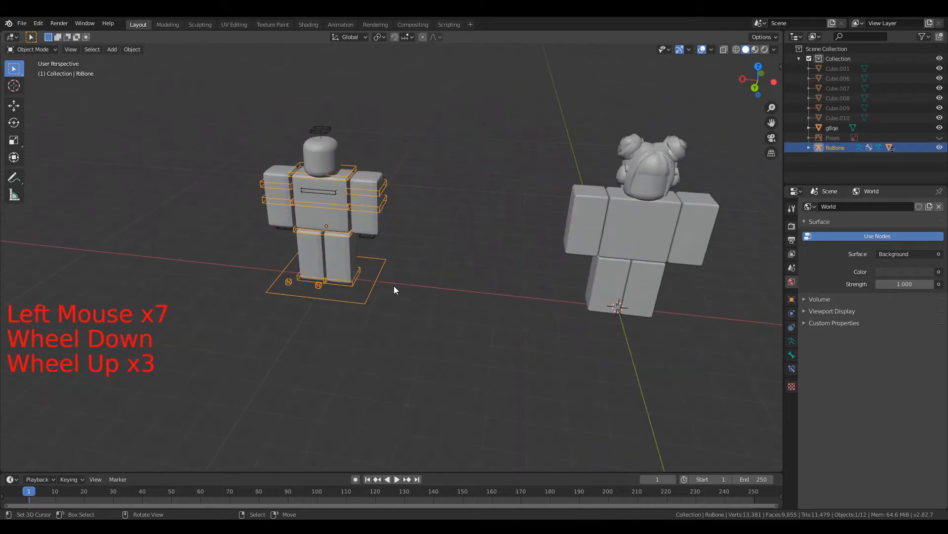
# Try to reposition the RoBone rig again with a free move.
pyautogui.press('g')
pyautogui.scroll(-3, 503, 264)
pyautogui.keyDown('shift'); pyautogui.moveTo(502, 264); pyautogui.dragTo(468, 205, button='middle'); pyautogui.keyUp('shift')
pyautogui.press('g')
pyautogui.click(437, 238)
pyautogui.scroll(3, 428, 250)
# Select the g8qe avatar, view it from several angles and briefly inspect its mesh in Edit Mode.
pyautogui.rightClick(431, 218)
pyautogui.scroll(-3, 467, 204)
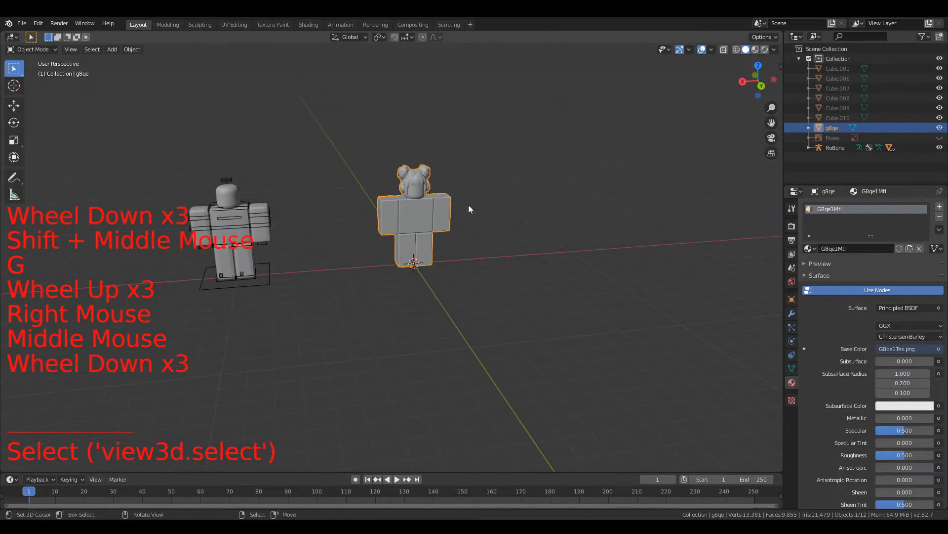
pyautogui.press('KP_1')
pyautogui.scroll(2, 469, 205)
pyautogui.keyDown('shift'); pyautogui.moveTo(539, 209); pyautogui.dragTo(456, 262, button='middle'); pyautogui.keyUp('shift')
pyautogui.scroll(3, 455, 261)
pyautogui.scroll(-1, 356, 248)
pyautogui.moveTo(359, 248); pyautogui.dragTo(531, 260, button='middle')
pyautogui.press('Tab')
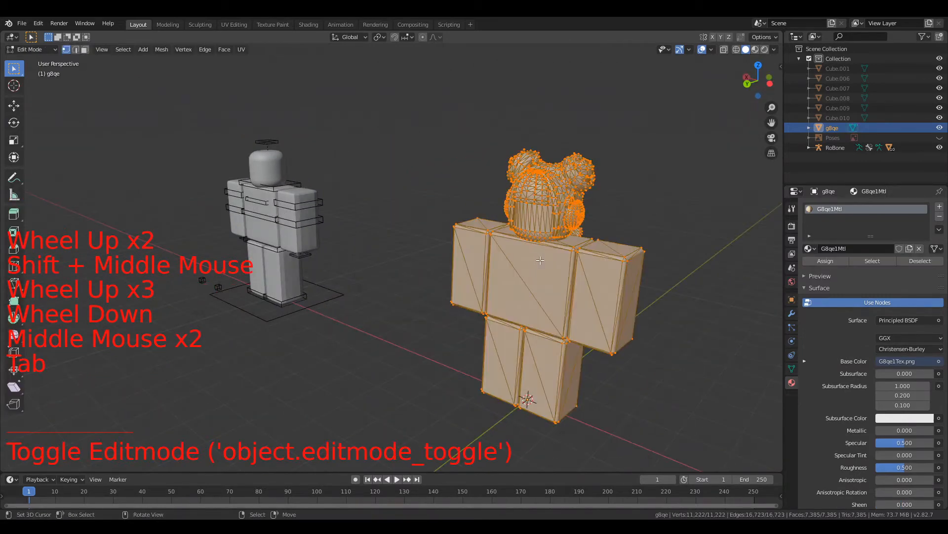
pyautogui.press('Tab')
# Select the RoBone rig, inspect its bones in Edit Mode and return to Object Mode.
pyautogui.rightClick(281, 237)
pyautogui.press('Tab')
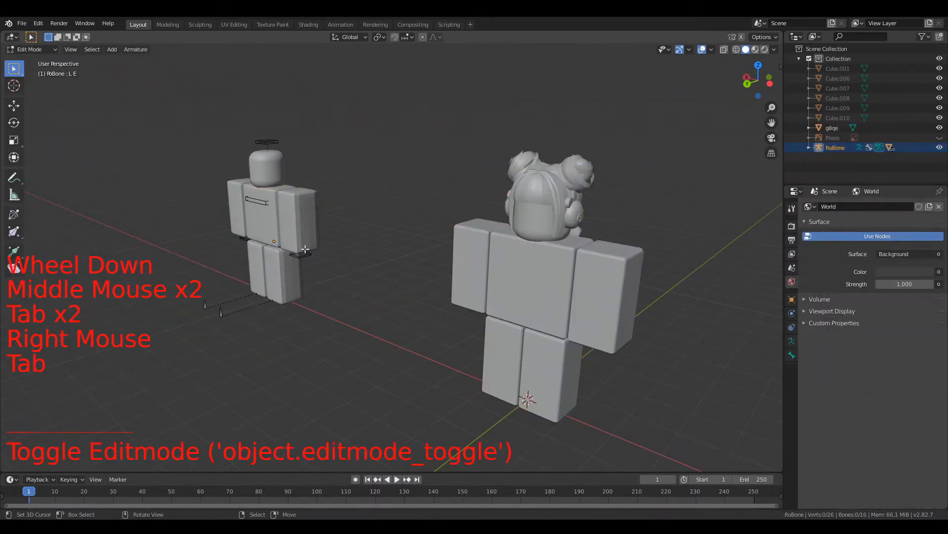
pyautogui.press('Tab')
pyautogui.rightClick(302, 247)
pyautogui.scroll(-1, 303, 247)
pyautogui.moveTo(318, 245); pyautogui.dragTo(352, 243, button='middle')
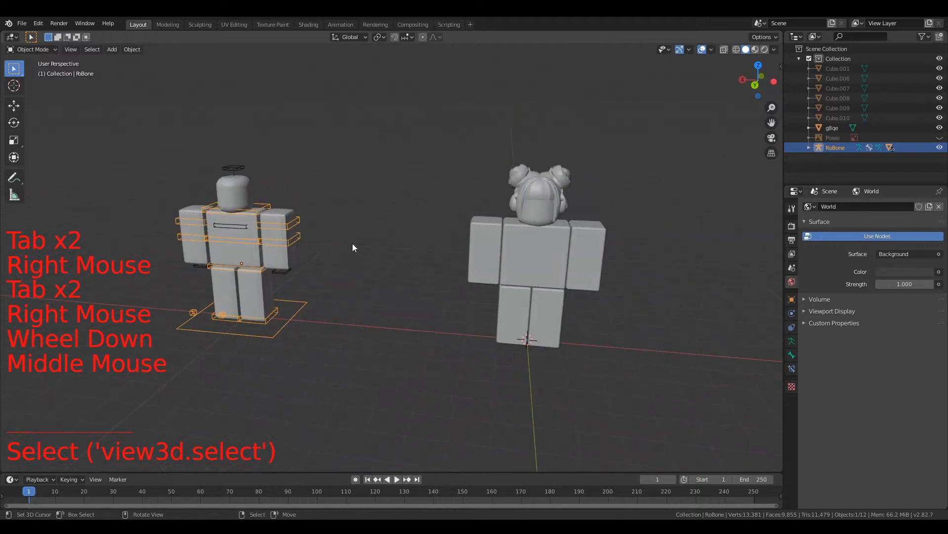
# Inspect the rig's head mesh in Edit Mode, reselect the RoBone rig and briefly check its Edit Mode.
pyautogui.rightClick(232, 186)
pyautogui.press('Tab')
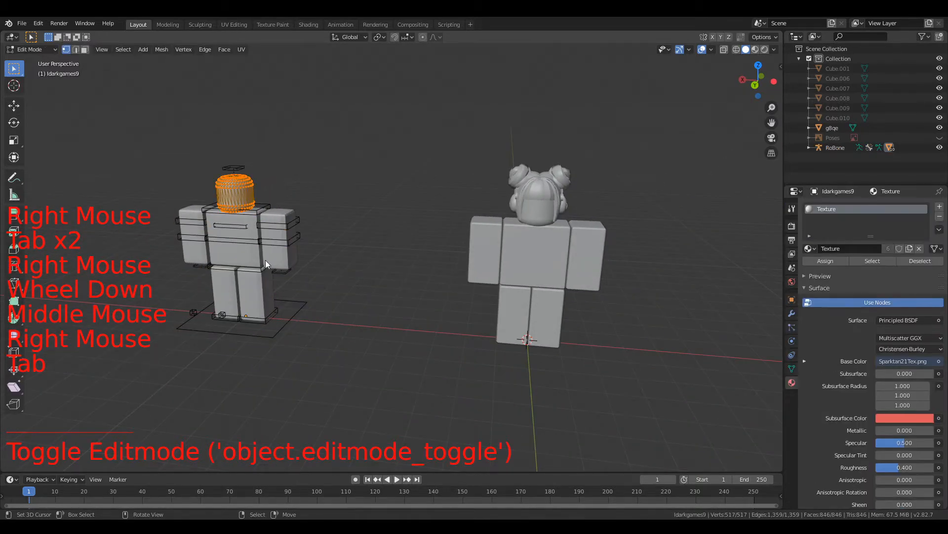
pyautogui.press('Tab')
pyautogui.rightClick(268, 294)
pyautogui.press('Tab')
pyautogui.press('Tab')
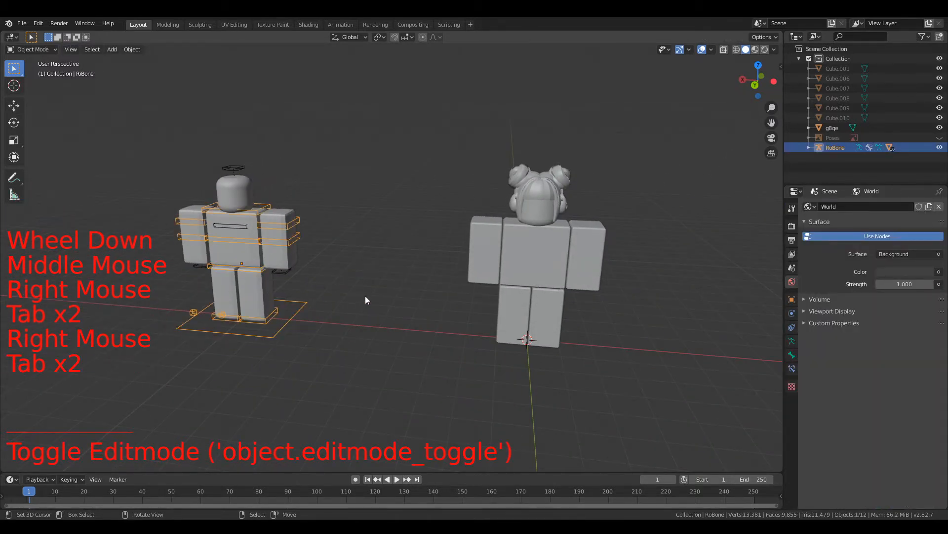
# Clear the object selection, select the g8qe avatar and enter Edit Mode with none of its vertices selected.
pyautogui.scroll(-1, 366, 296)
pyautogui.keyDown('shift'); pyautogui.moveTo(386, 312); pyautogui.dragTo(339, 295, button='middle'); pyautogui.keyUp('shift')
pyautogui.scroll(1, 358, 256)
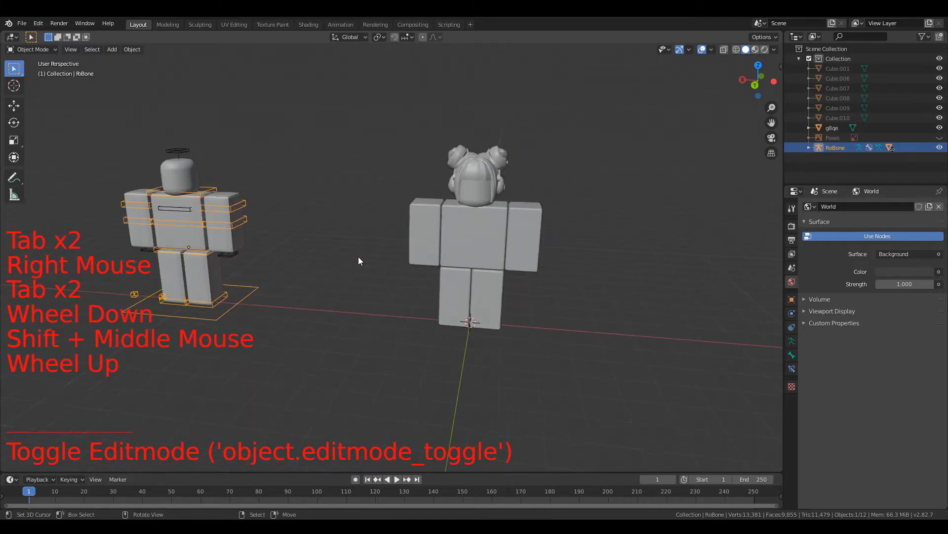
pyautogui.hotkey('alt', 'a')
pyautogui.keyDown('shift'); pyautogui.moveTo(359, 258); pyautogui.dragTo(363, 278, button='middle'); pyautogui.keyUp('shift')
pyautogui.scroll(3, 375, 280)
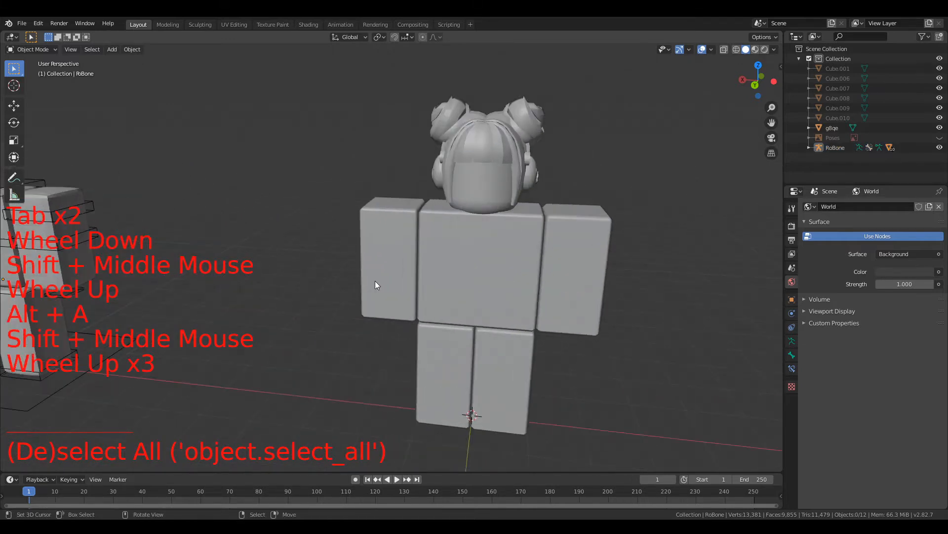
pyautogui.rightClick(424, 237)
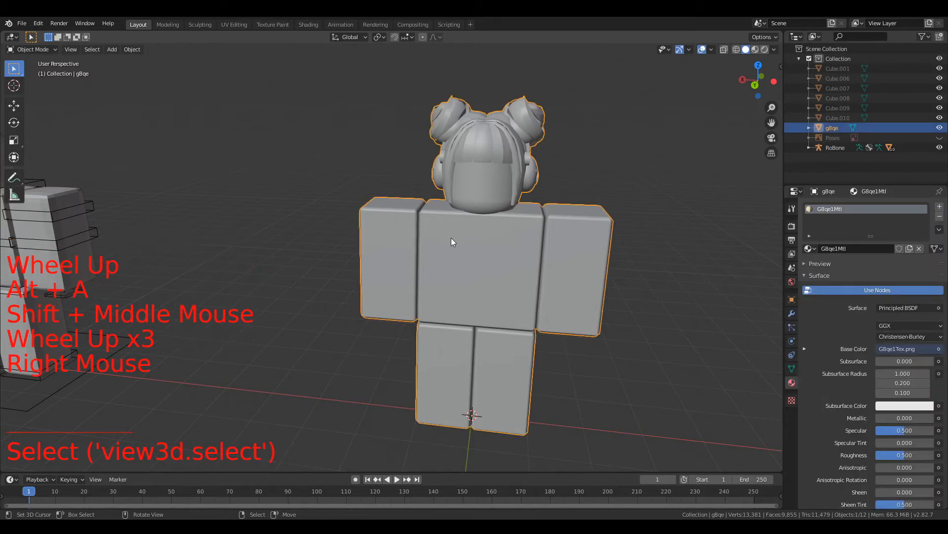
pyautogui.moveTo(452, 238)
pyautogui.keyDown('shift'); pyautogui.mouseDown(button='middle')
pyautogui.moveTo(437, 261)
pyautogui.moveTo(450, 250)
pyautogui.moveTo(297, 225)
pyautogui.moveTo(439, 239)
pyautogui.mouseUp(button='middle'); pyautogui.keyUp('shift')
pyautogui.press('Tab')
pyautogui.hotkey('alt', 'a')
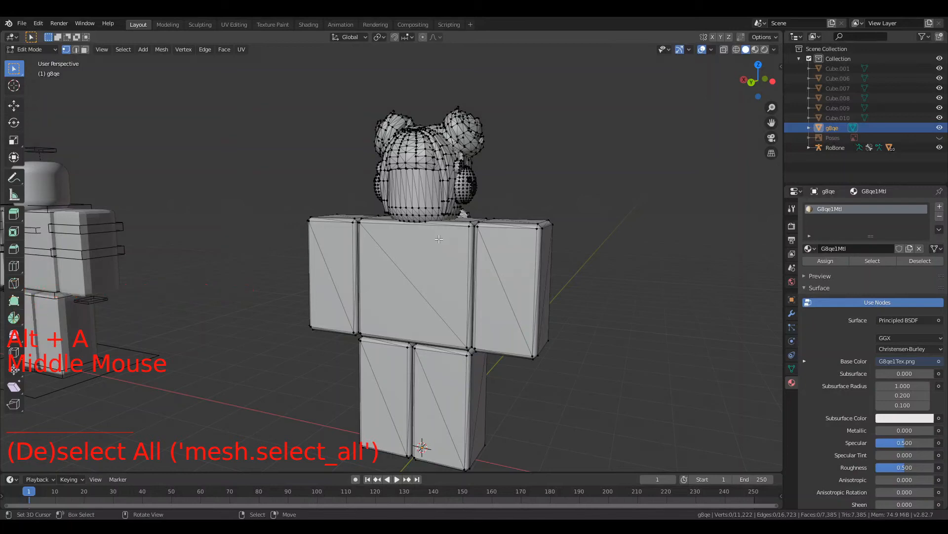
# Select the linked geometry of one of the avatar's arms.
pyautogui.scroll(-2, 439, 239)
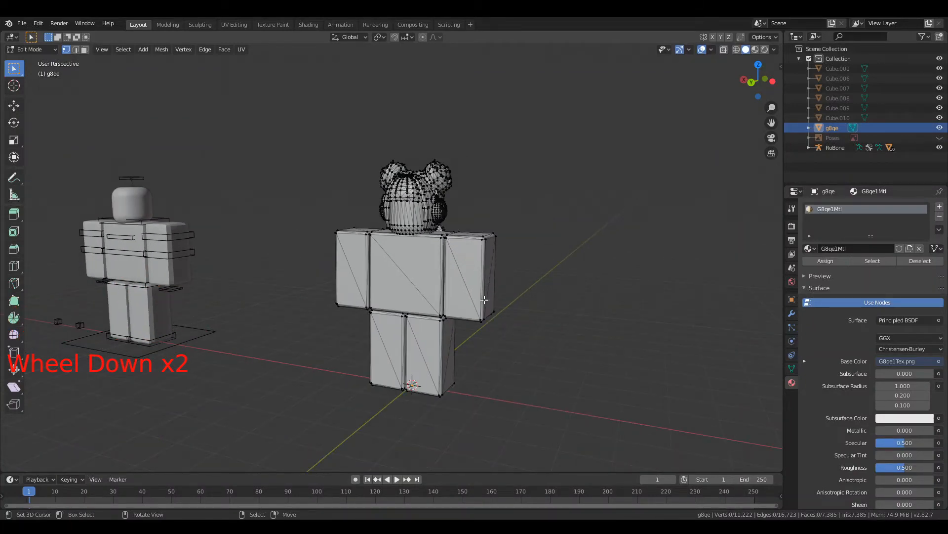
pyautogui.press('l')
pyautogui.moveTo(504, 304); pyautogui.dragTo(528, 306, button='middle')
pyautogui.scroll(2, 487, 330)
pyautogui.scroll(-1, 489, 333)
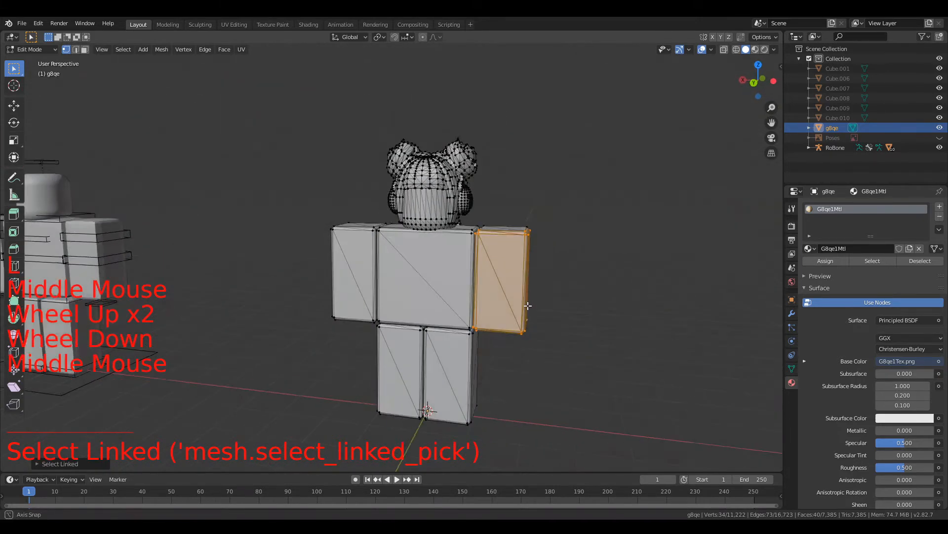
# Select the whole avatar mesh and merge its vertices by distance with a merge distance of 0.00001 m.
pyautogui.press('a')
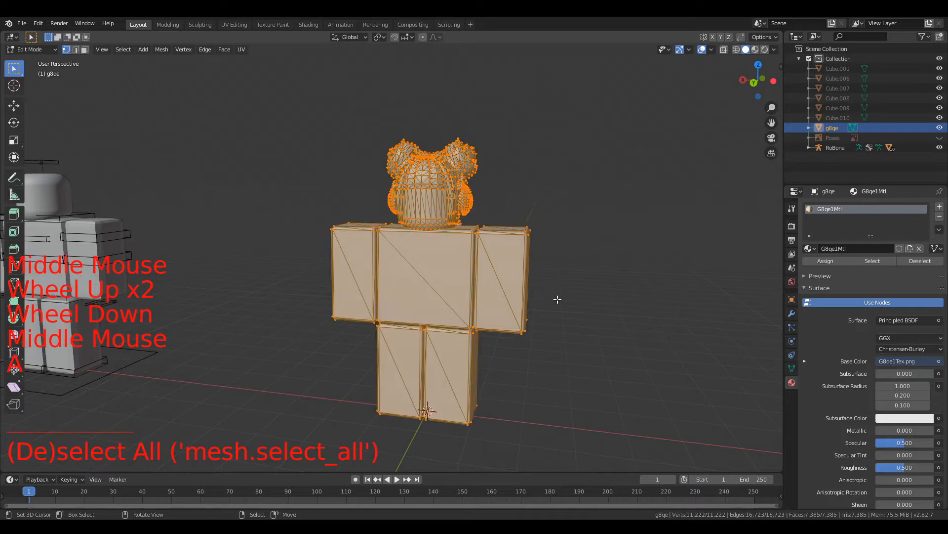
pyautogui.click(184, 49)
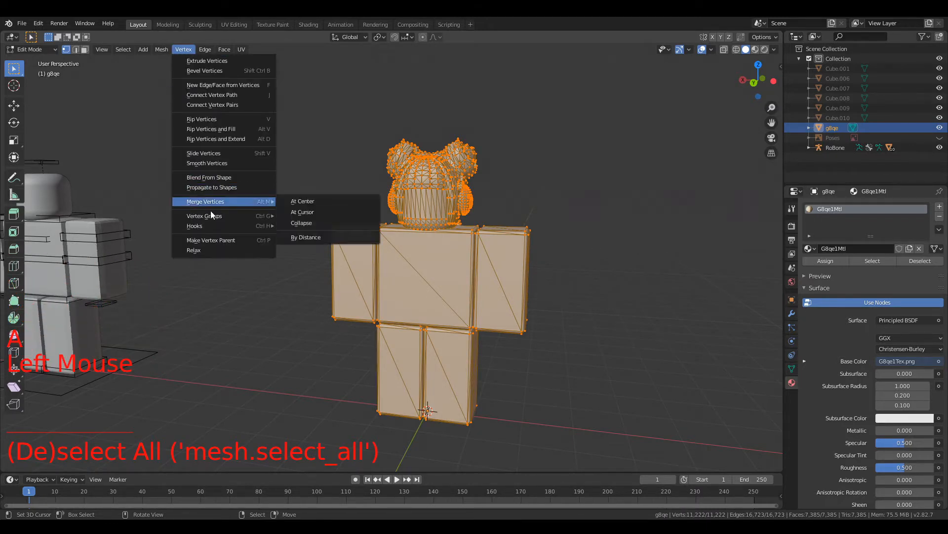
pyautogui.click(304, 238)
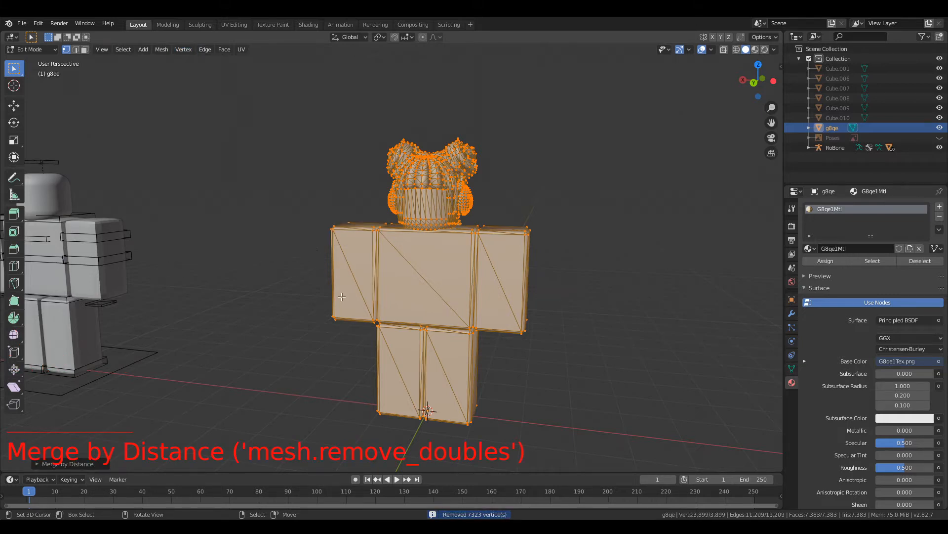
pyautogui.click(38, 463)
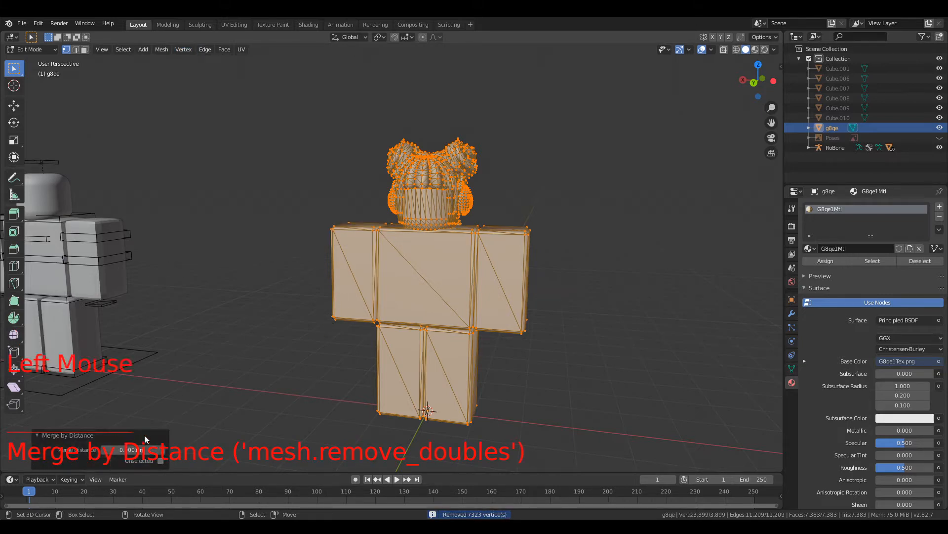
pyautogui.click(105, 450)
pyautogui.click(105, 451)
pyautogui.click(104, 450)
pyautogui.click(104, 450)
pyautogui.click(104, 451)
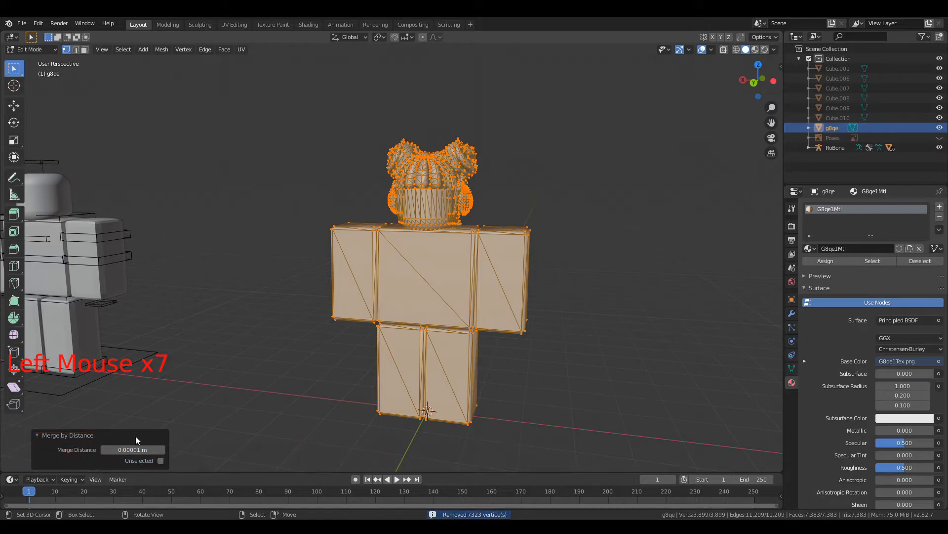
# Leave Edit Mode and inspect the merged avatar mesh from different angles.
pyautogui.scroll(-2, 598, 274)
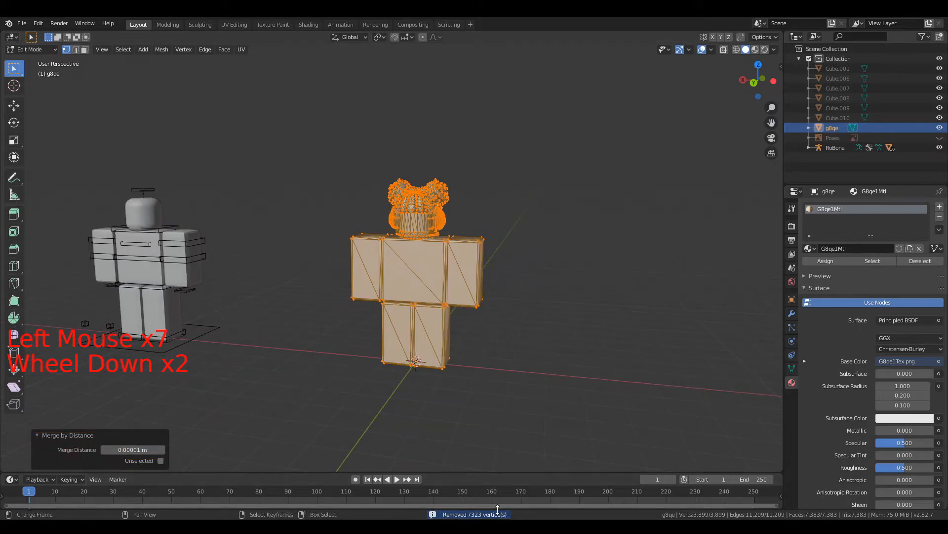
pyautogui.scroll(3, 592, 257)
pyautogui.moveTo(609, 276); pyautogui.dragTo(551, 272, button='middle')
pyautogui.press('Tab')
pyautogui.scroll(-1, 576, 273)
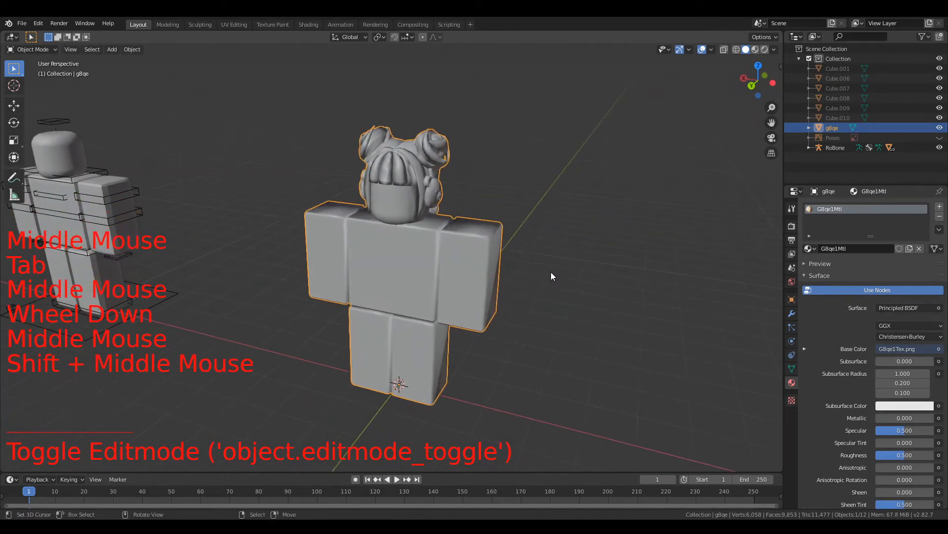
# In Edit Mode, clear the selection and delete the vertices of the avatar's linked torso, arms and legs.
pyautogui.press('Tab')
pyautogui.hotkey('alt', 'a')
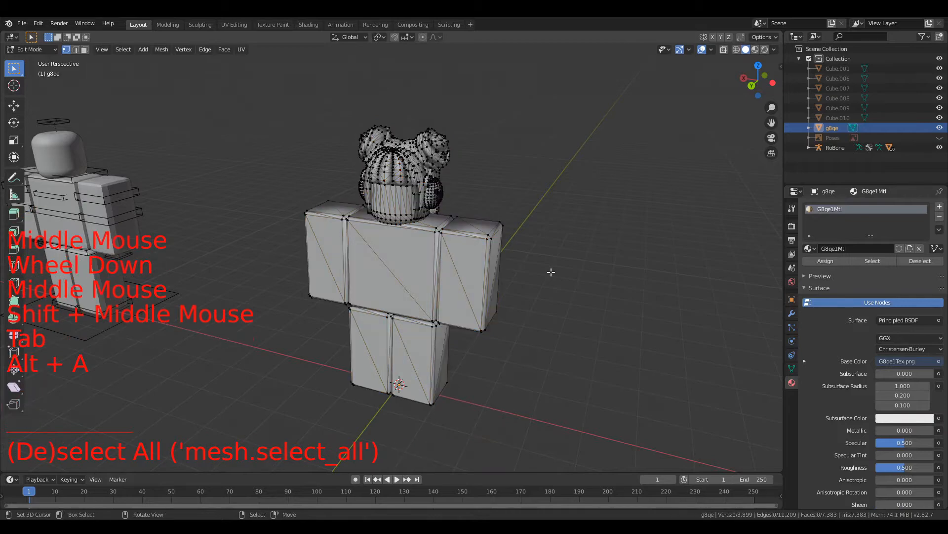
pyautogui.press('l')
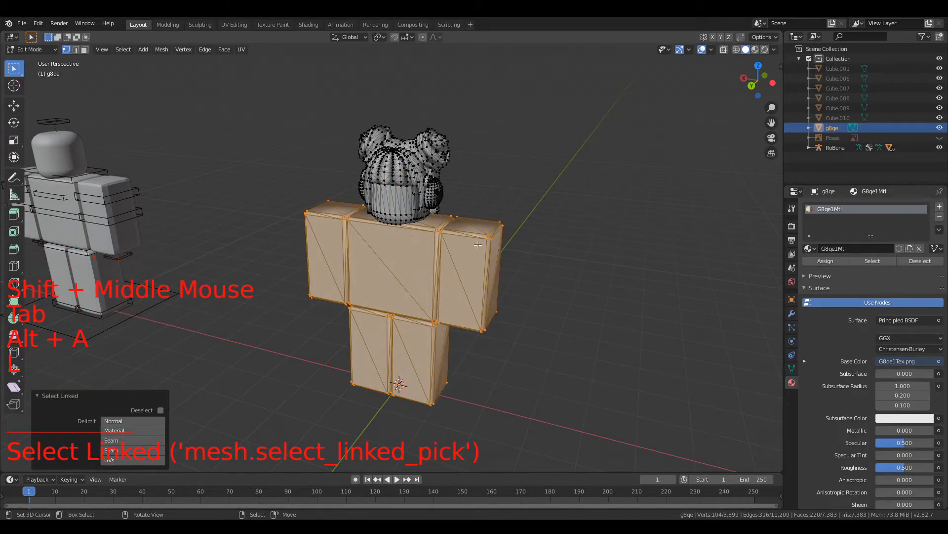
pyautogui.press('x')
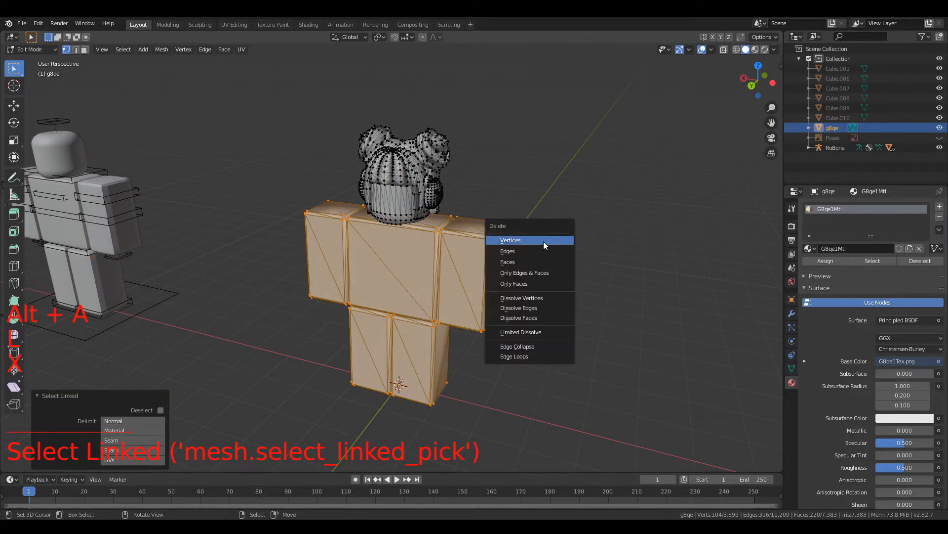
pyautogui.click(543, 241)
# Select the avatar's linked head geometry and delete its vertices, keeping the hair and accessories.
pyautogui.keyDown('shift'); pyautogui.moveTo(451, 220); pyautogui.dragTo(451, 264, button='middle'); pyautogui.keyUp('shift')
pyautogui.scroll(3, 402, 279)
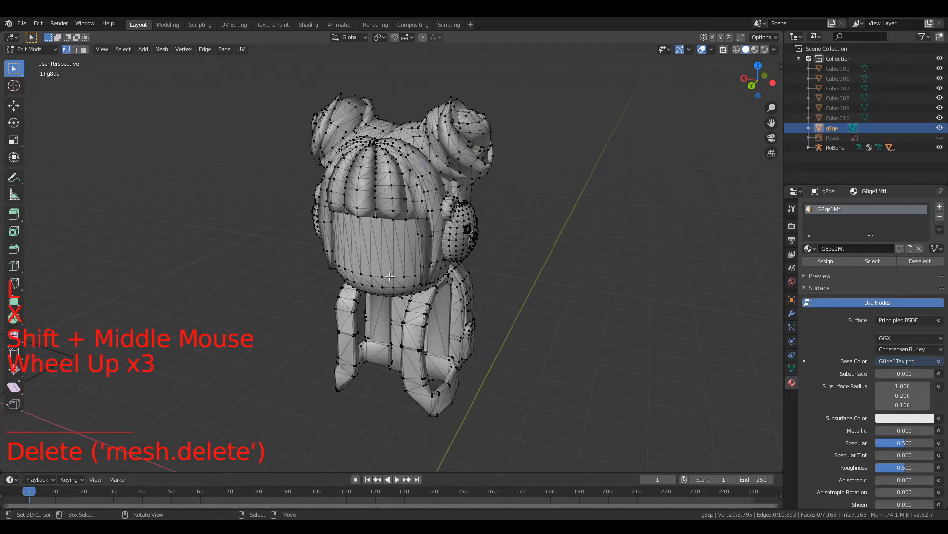
pyautogui.press('l')
pyautogui.press('x')
pyautogui.click(389, 276)
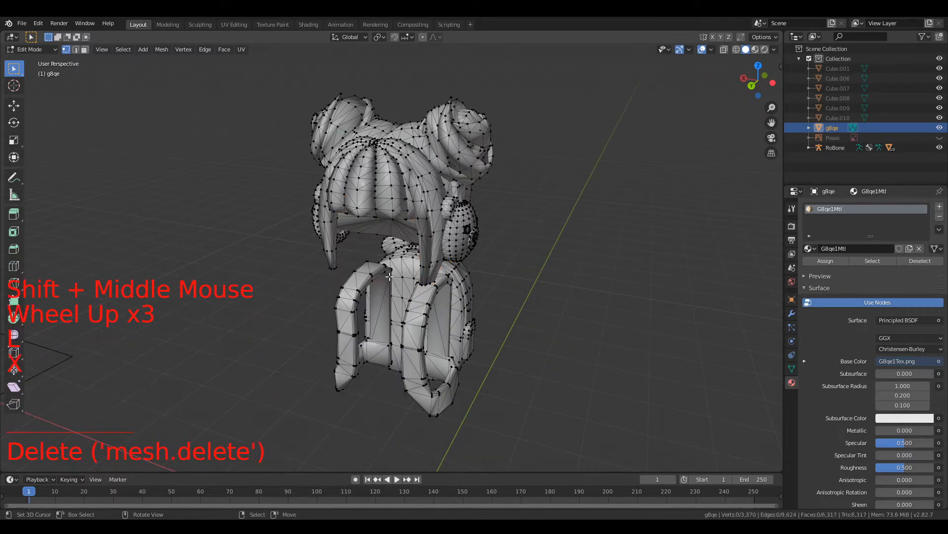
# Return to Object Mode and bring both the remaining accessories and the RoBone rig into view.
pyautogui.scroll(-2, 501, 262)
pyautogui.moveTo(501, 263); pyautogui.dragTo(545, 265, button='middle')
pyautogui.press('Tab')
pyautogui.scroll(-4, 523, 252)
pyautogui.scroll(-1, 509, 266)
pyautogui.scroll(2, 546, 265)
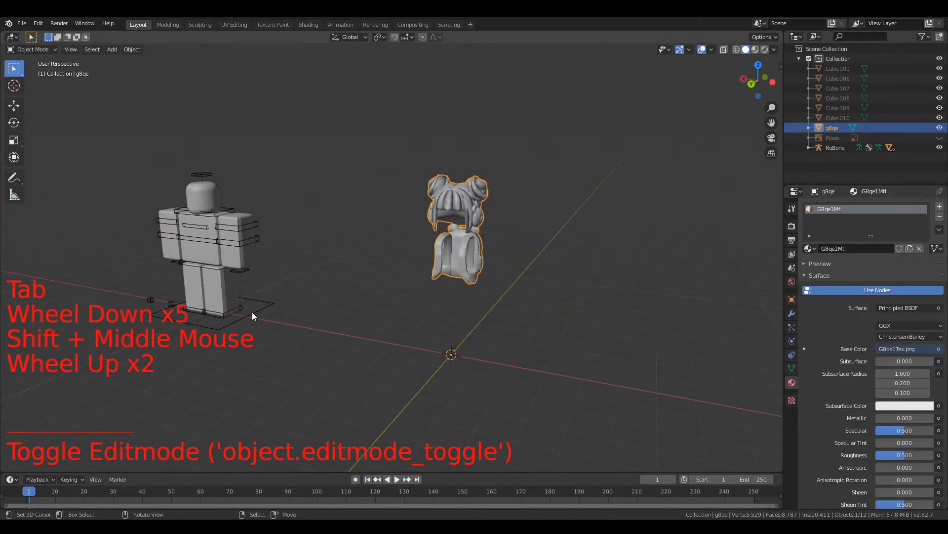
# Move the RoBone rig along the global X axis, snapping in increments, until it lines up with the hair and accessories, and clear the selection.
pyautogui.rightClick(261, 311)
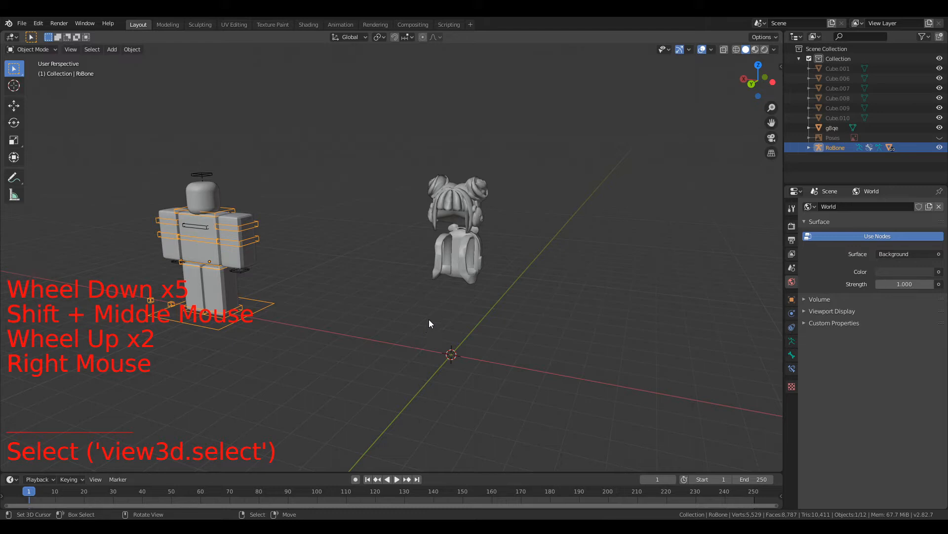
pyautogui.scroll(-1, 429, 319)
pyautogui.moveTo(429, 320); pyautogui.dragTo(448, 334, button='middle')
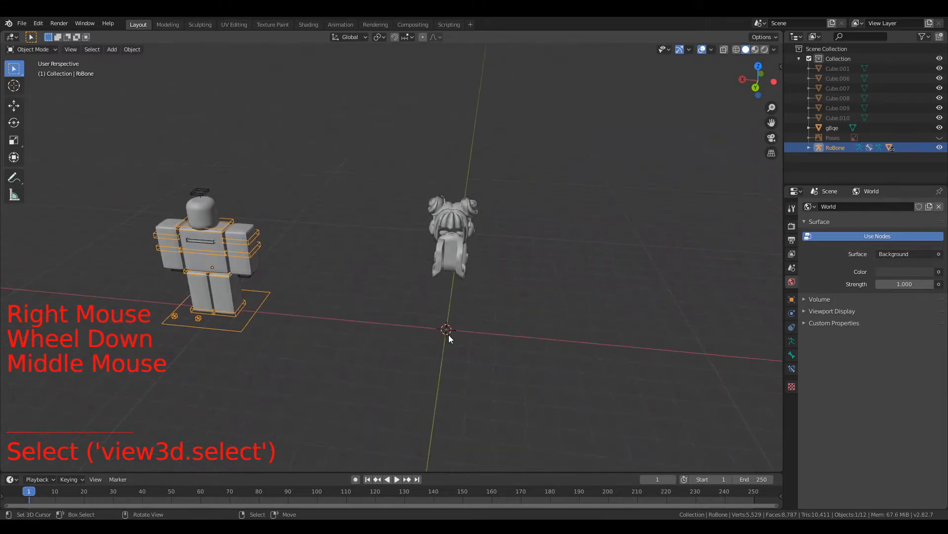
pyautogui.press('g')
pyautogui.press('ctrl')
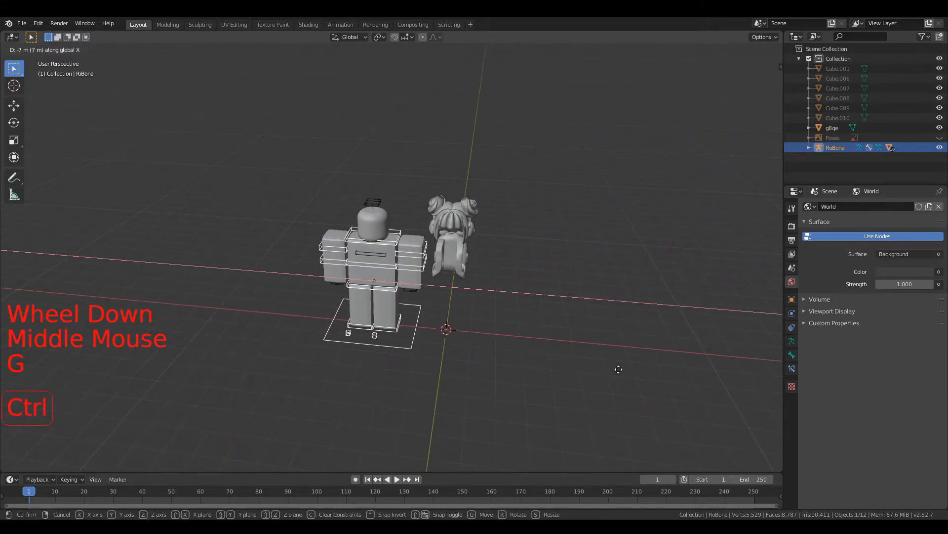
pyautogui.click(674, 385)
pyautogui.hotkey('alt', 'a')
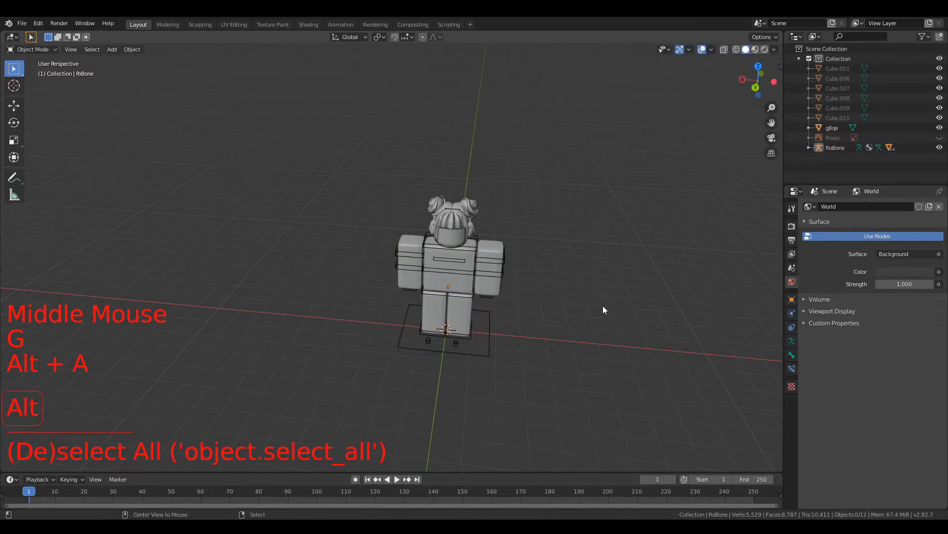
# Inspect the combined character in rendered shading, and return the viewport to solid shading.
pyautogui.moveTo(603, 310)
pyautogui.mouseDown(button='middle')
pyautogui.moveTo(556, 269)
pyautogui.moveTo(584, 266)
pyautogui.moveTo(515, 283)
pyautogui.moveTo(517, 237)
pyautogui.moveTo(435, 296)
pyautogui.moveTo(251, 327)
pyautogui.moveTo(521, 328)
pyautogui.moveTo(544, 343)
pyautogui.moveTo(514, 348)
pyautogui.mouseUp(button='middle')
pyautogui.scroll(2, 515, 283)
pyautogui.click(765, 49)
pyautogui.scroll(4, 558, 250)
pyautogui.scroll(-1, 513, 348)
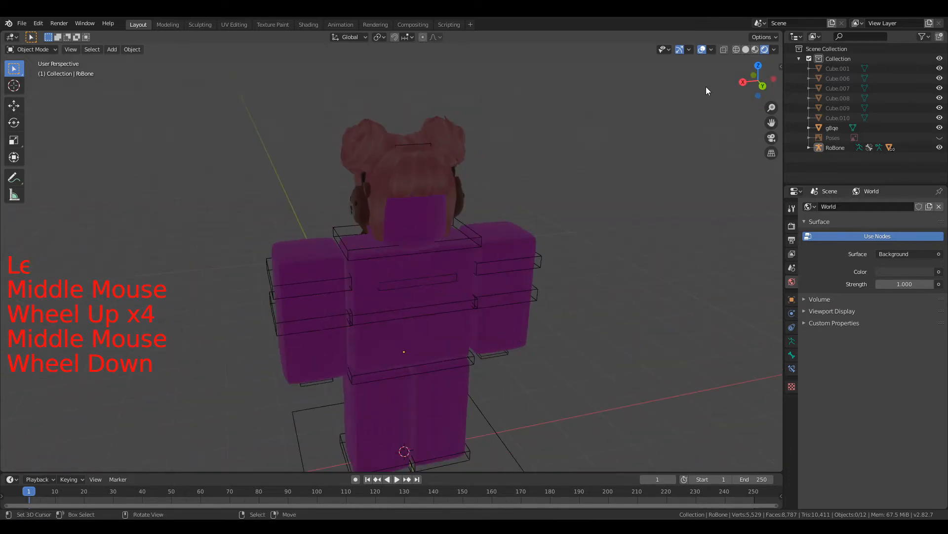
pyautogui.click(745, 49)
# Select the rig's head mesh and bring up its material nodes in the Shading workspace.
pyautogui.scroll(-3, 595, 237)
pyautogui.moveTo(594, 237)
pyautogui.keyDown('shift'); pyautogui.mouseDown(button='middle')
pyautogui.moveTo(571, 216)
pyautogui.moveTo(643, 226)
pyautogui.moveTo(202, 72)
pyautogui.mouseUp(button='middle'); pyautogui.keyUp('shift')
pyautogui.scroll(2, 399, 206)
pyautogui.rightClick(392, 201)
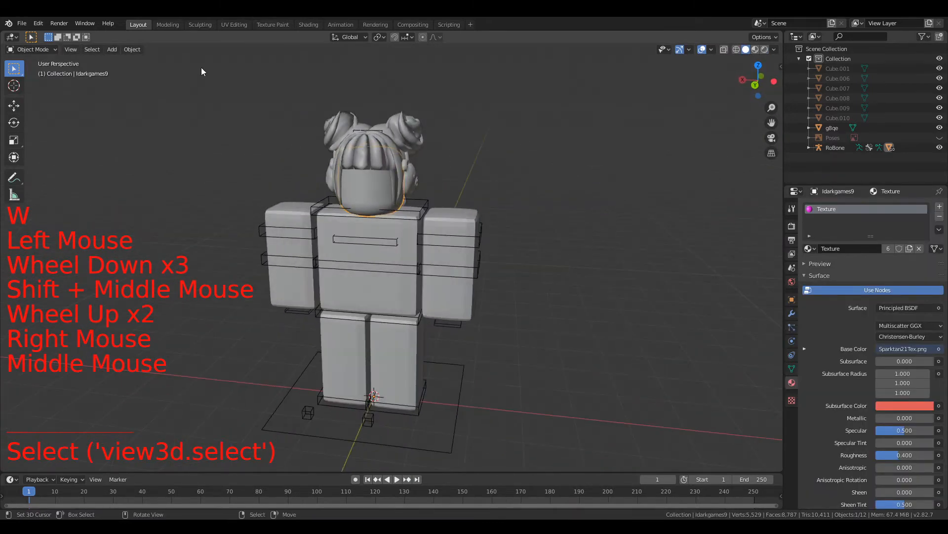
pyautogui.click(309, 25)
pyautogui.scroll(3, 416, 391)
pyautogui.moveTo(455, 417); pyautogui.dragTo(396, 379, button='middle')
# Reposition the material's image texture node and switch its image to G8qe1Tex.png.
pyautogui.moveTo(414, 385); pyautogui.dragTo(343, 386)
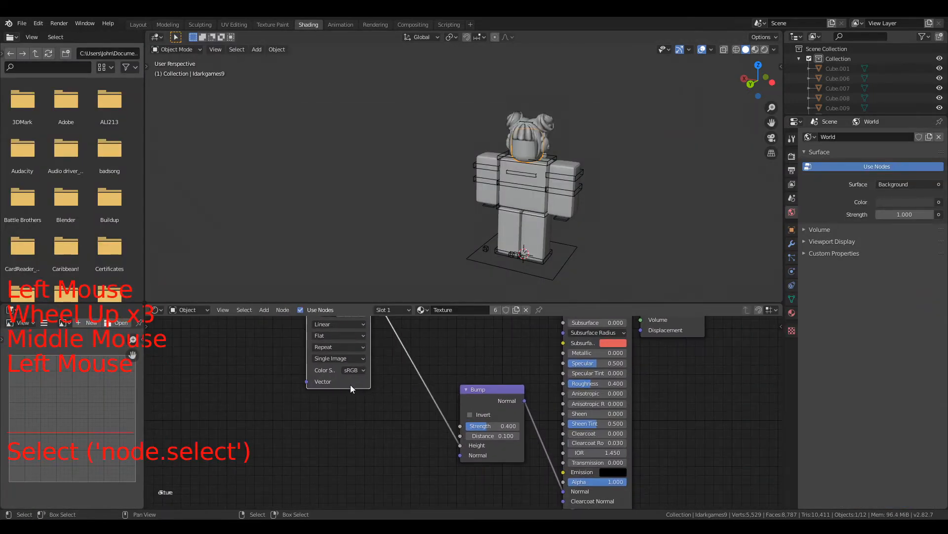
pyautogui.scroll(-1, 454, 346)
pyautogui.moveTo(453, 345); pyautogui.dragTo(507, 412, button='middle')
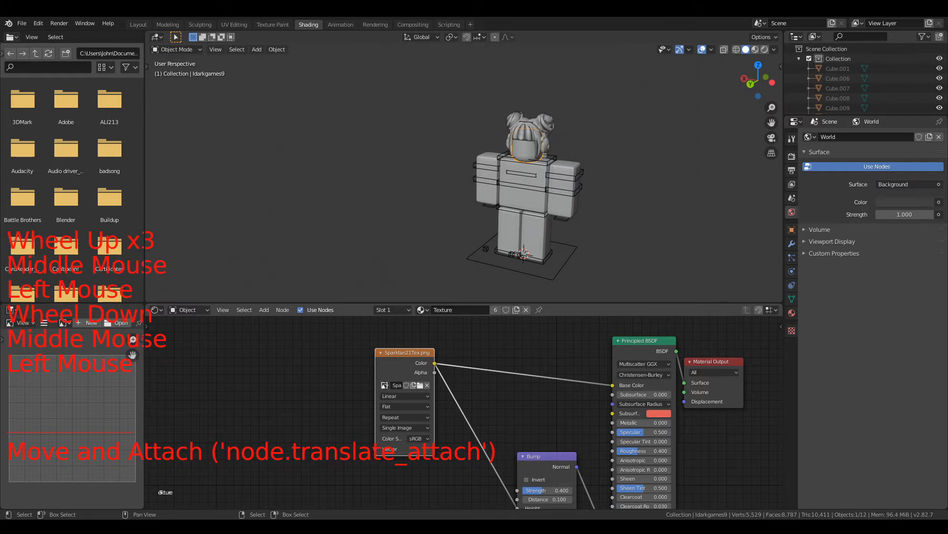
pyautogui.click(385, 385)
pyautogui.click(427, 407)
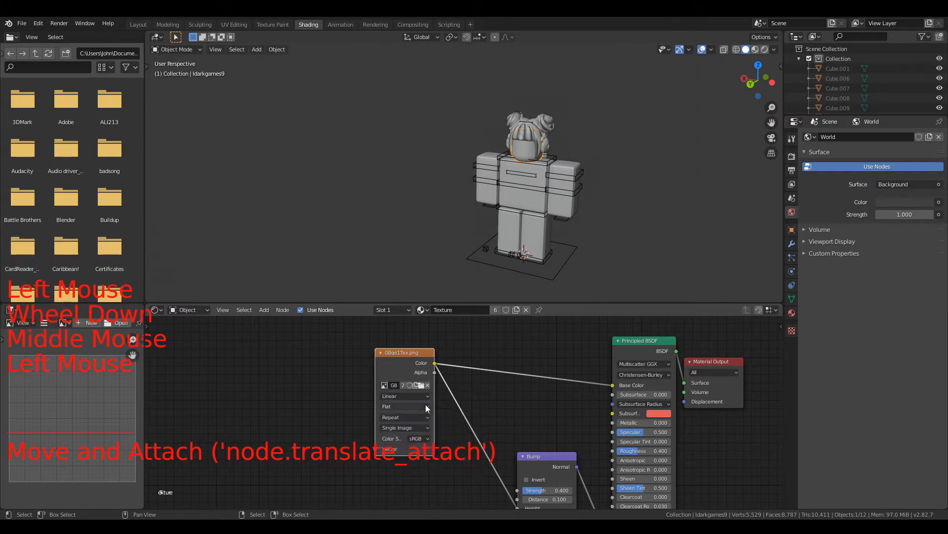
# Preview the retextured rig in rendered shading within the Shading workspace.
pyautogui.moveTo(425, 257); pyautogui.dragTo(469, 257, button='middle')
pyautogui.click(765, 49)
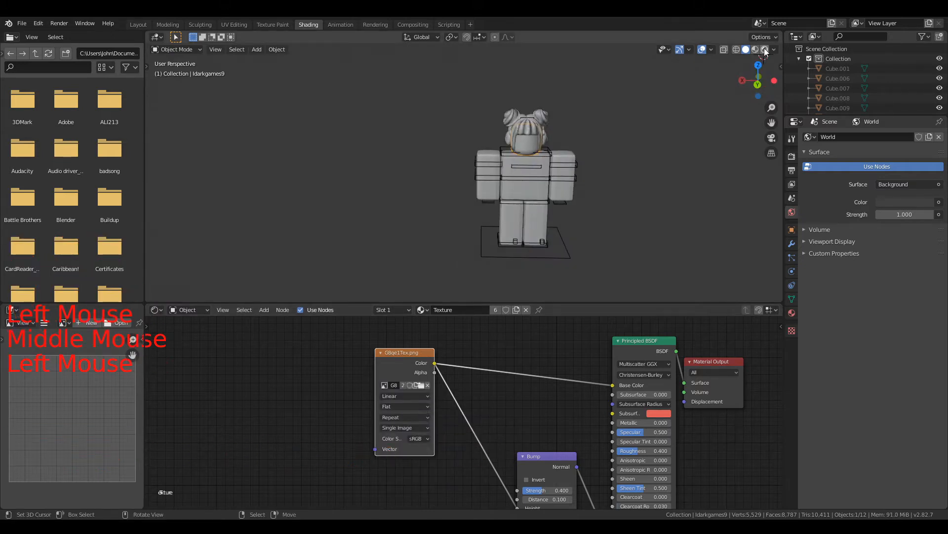
pyautogui.click(764, 49)
pyautogui.moveTo(636, 183)
pyautogui.mouseDown(button='middle')
pyautogui.moveTo(603, 188)
pyautogui.moveTo(632, 184)
pyautogui.mouseUp(button='middle')
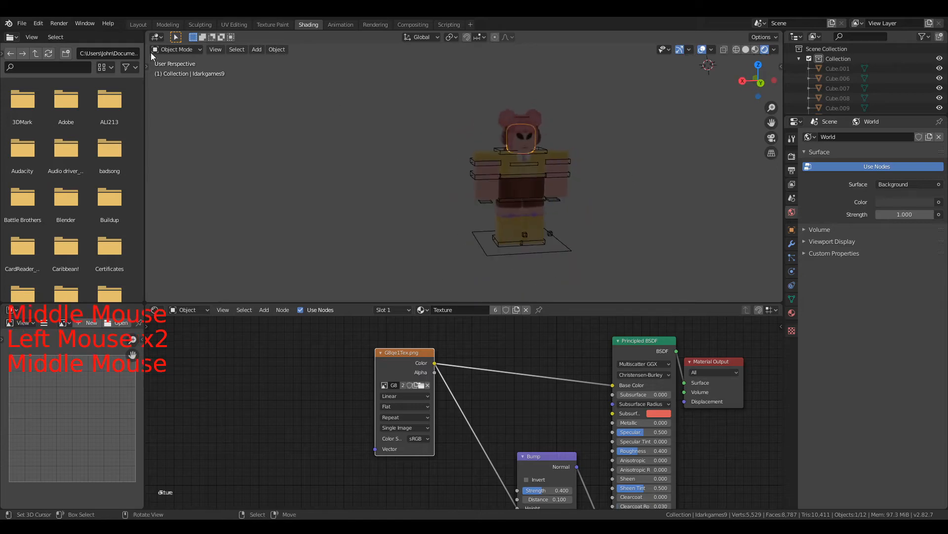
# Return to the Layout workspace, examine the textured character in rendered shading, and reset the 3D cursor to the world origin.
pyautogui.click(138, 24)
pyautogui.moveTo(501, 230); pyautogui.dragTo(704, 88, button='middle')
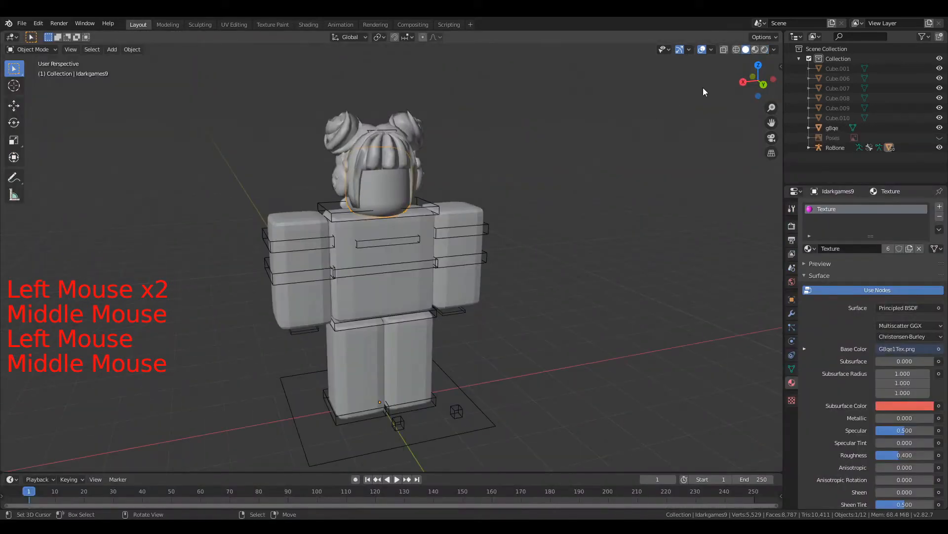
pyautogui.click(765, 49)
pyautogui.scroll(-2, 530, 259)
pyautogui.moveTo(530, 259)
pyautogui.mouseDown(button='middle')
pyautogui.moveTo(485, 288)
pyautogui.moveTo(503, 265)
pyautogui.mouseUp(button='middle')
pyautogui.hotkey('shift', 'c')
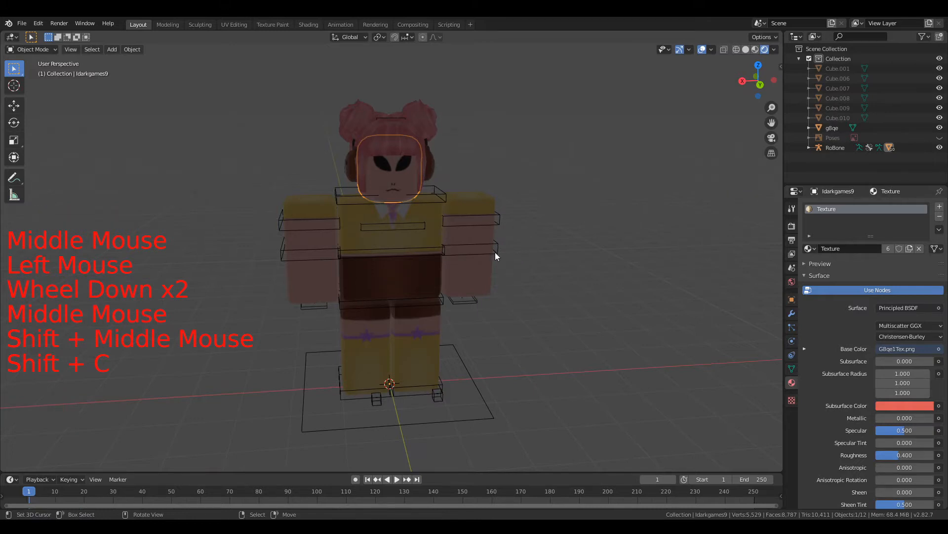
pyautogui.scroll(-1, 450, 388)
pyautogui.rightClick(463, 385)
pyautogui.scroll(-2, 550, 340)
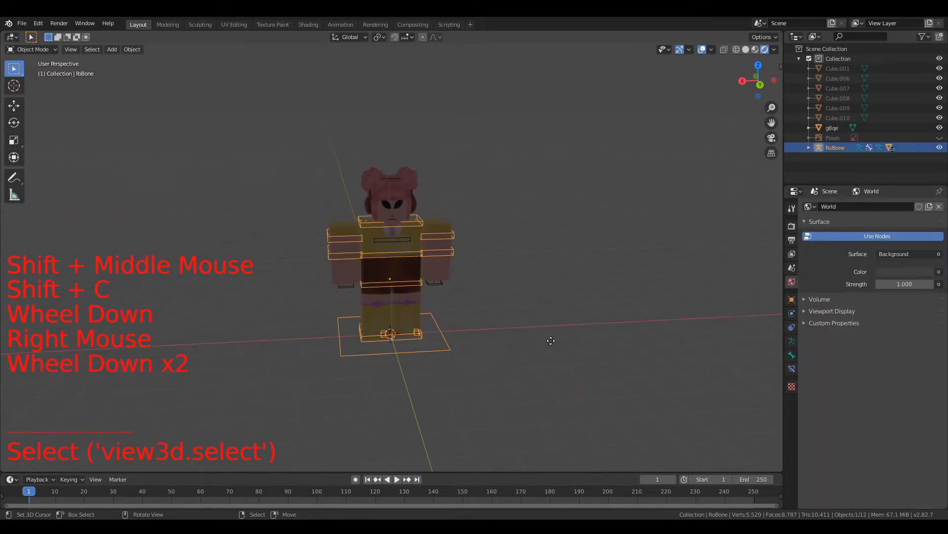
pyautogui.press('g')
pyautogui.rightClick(487, 323)
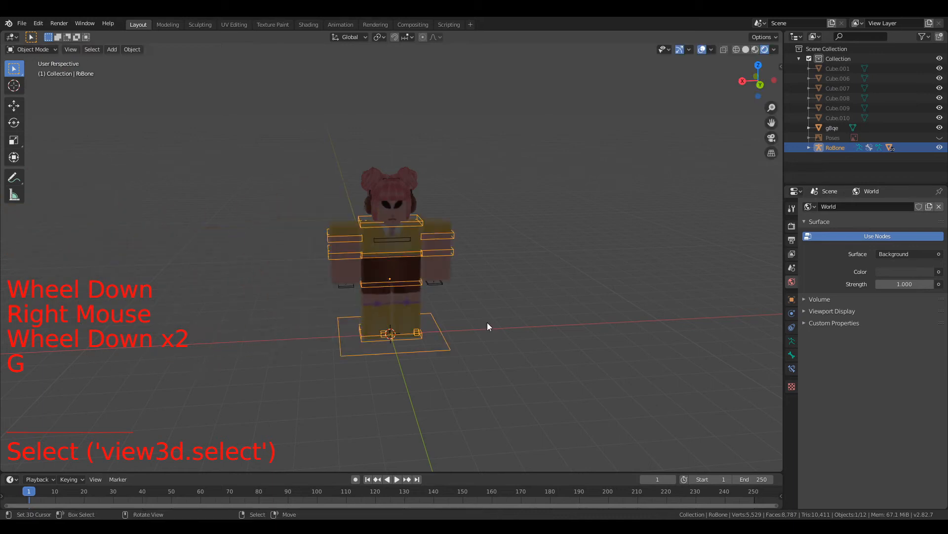
# Select the g8qe hair and accessories mesh and enter Edit Mode on it.
pyautogui.rightClick(410, 173)
pyautogui.scroll(3, 410, 172)
pyautogui.moveTo(411, 173)
pyautogui.mouseDown(button='middle')
pyautogui.moveTo(426, 212)
pyautogui.moveTo(407, 164)
pyautogui.mouseUp(button='middle')
pyautogui.press('g')
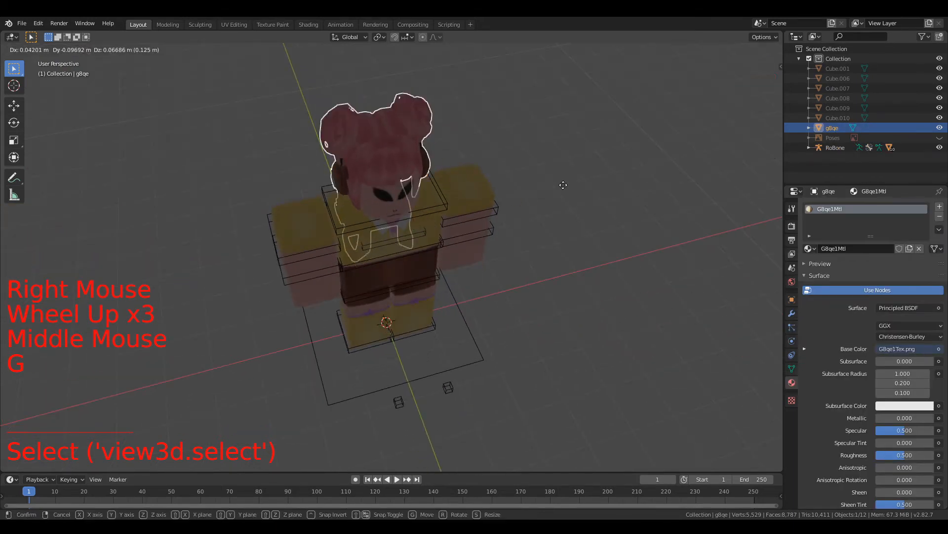
pyautogui.moveTo(449, 101); pyautogui.dragTo(512, 181, button='middle')
pyautogui.press('Tab')
pyautogui.scroll(2, 406, 269)
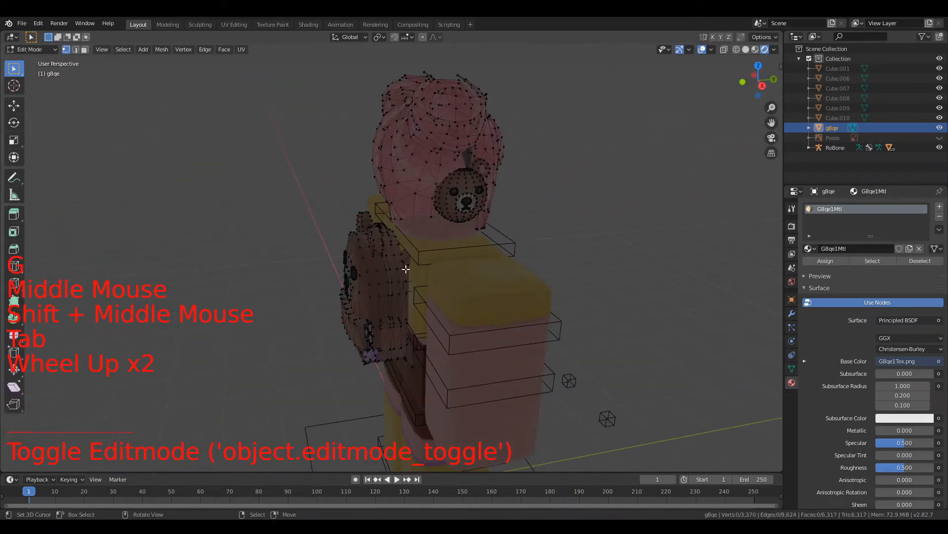
# Try to isolate the backpack and the hair by selecting linked geometry, and clear the selection.
pyautogui.press('l')
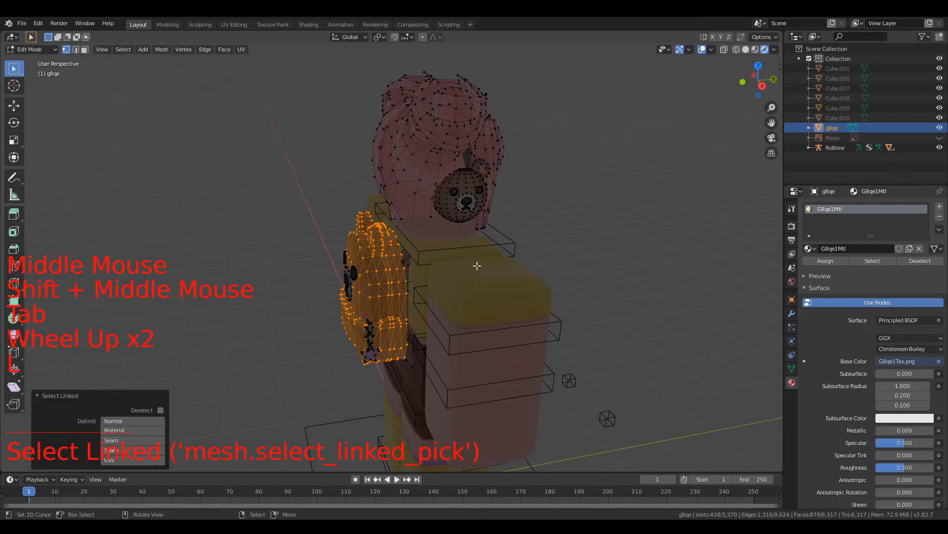
pyautogui.press('g')
pyautogui.rightClick(392, 299)
pyautogui.scroll(1, 403, 291)
pyautogui.moveTo(408, 288)
pyautogui.mouseDown(button='middle')
pyautogui.moveTo(465, 269)
pyautogui.moveTo(411, 284)
pyautogui.mouseUp(button='middle')
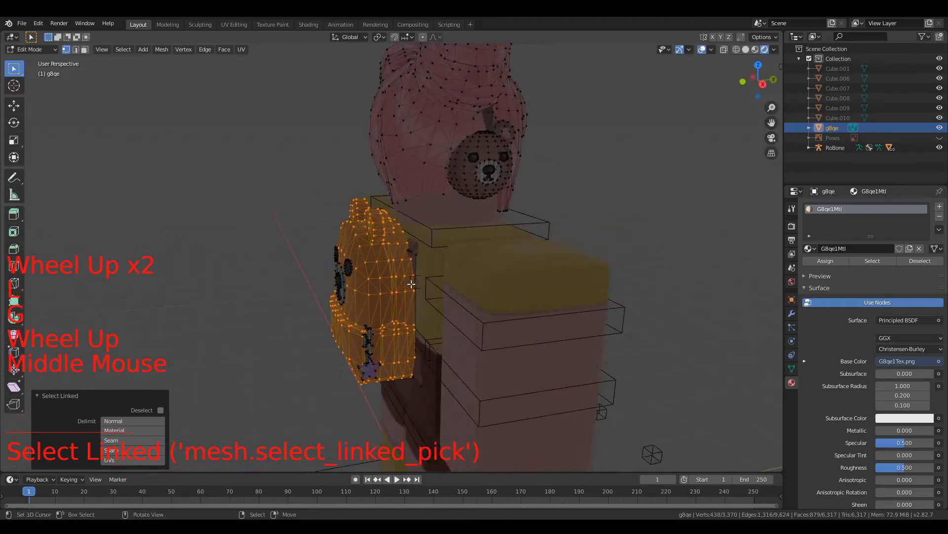
pyautogui.hotkey('alt', 'a')
pyautogui.press('l')
pyautogui.scroll(-2, 427, 139)
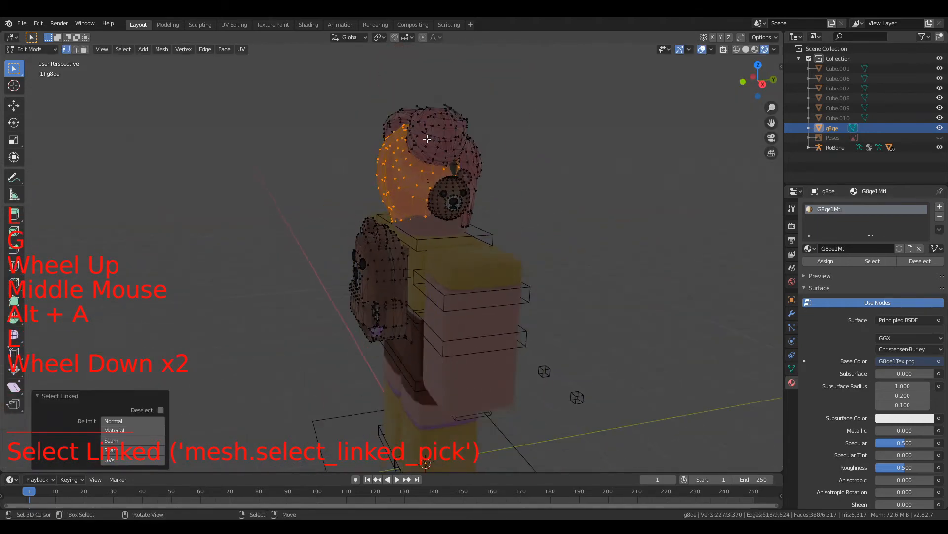
pyautogui.hotkey('alt', 'a')
# In wireframe shading and right orthographic view, circle-select the vertices of the backpack's straps.
pyautogui.moveTo(428, 176); pyautogui.dragTo(520, 224, button='middle')
pyautogui.press('z')
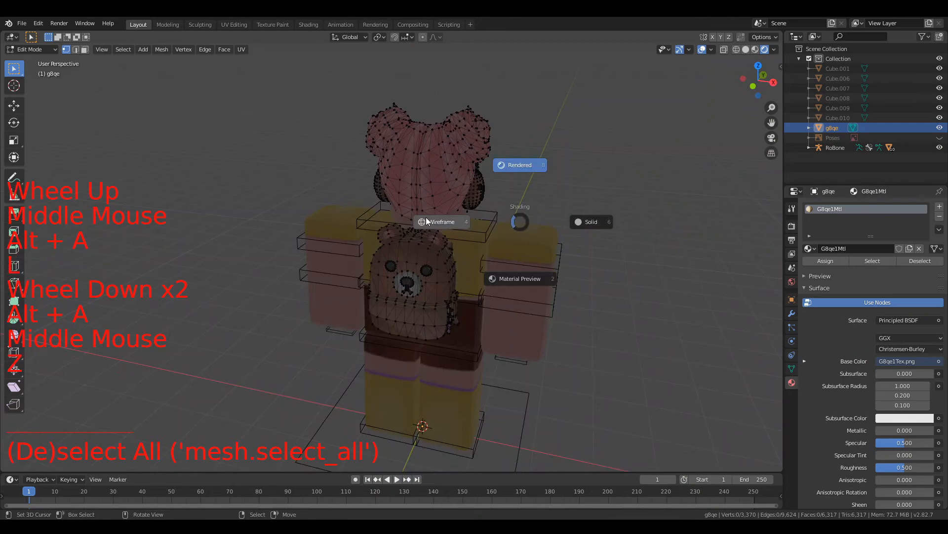
pyautogui.click(464, 221)
pyautogui.moveTo(467, 221)
pyautogui.mouseDown(button='middle')
pyautogui.moveTo(470, 235)
pyautogui.moveTo(386, 212)
pyautogui.mouseUp(button='middle')
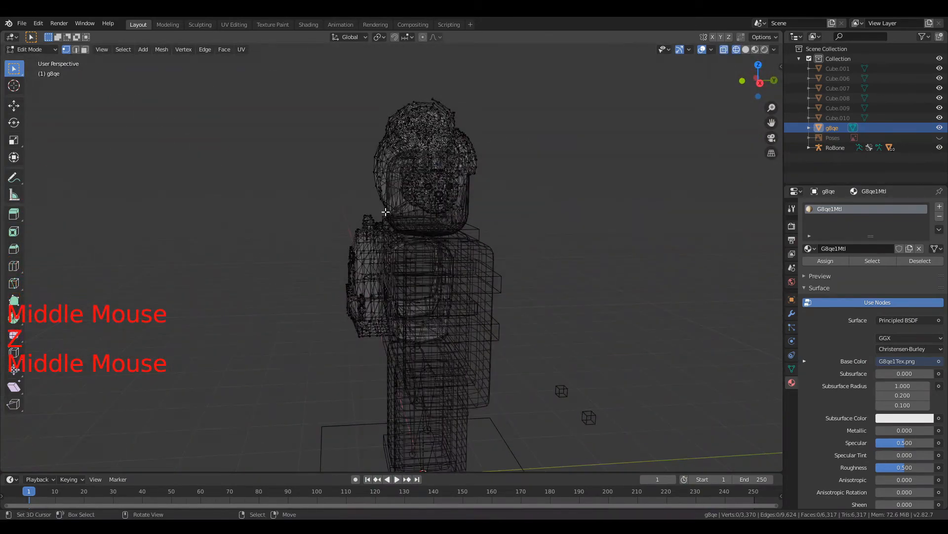
pyautogui.press('KP_3')
pyautogui.scroll(3, 385, 212)
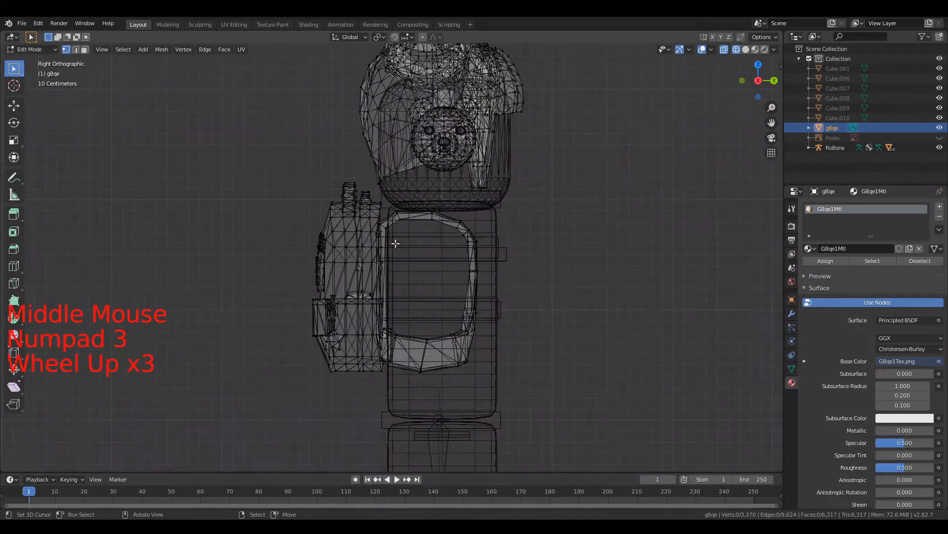
pyautogui.press('c')
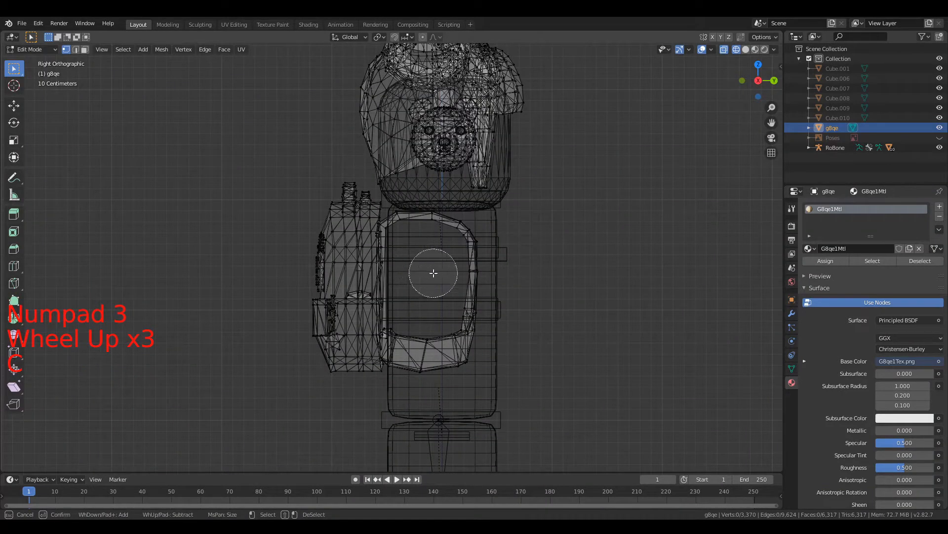
pyautogui.moveTo(375, 213)
pyautogui.mouseDown()
pyautogui.moveTo(469, 265)
pyautogui.moveTo(451, 355)
pyautogui.moveTo(418, 355)
pyautogui.mouseUp()
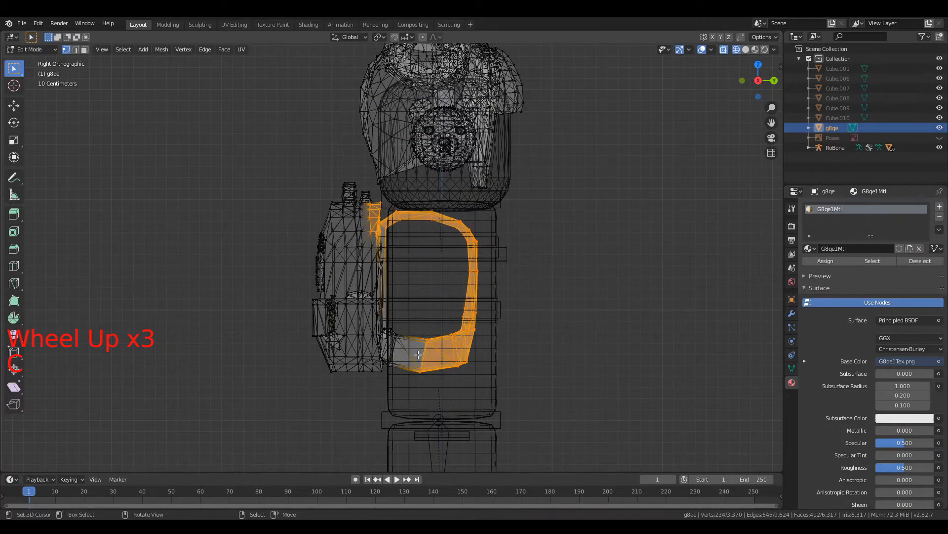
pyautogui.press('c')
pyautogui.rightClick(405, 303)
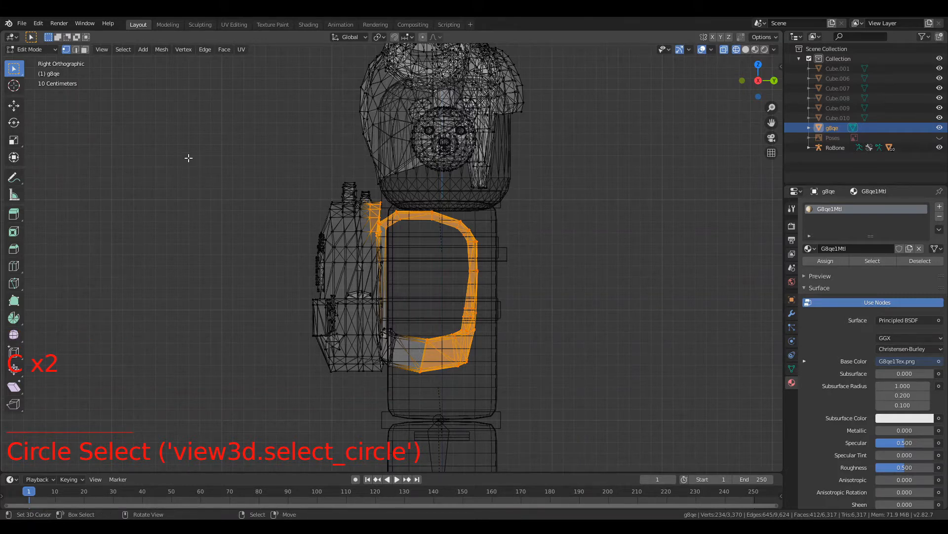
# Enlarge the selection circle and add the vertices of the backpack's main body and front details to the selection.
pyautogui.press('c')
pyautogui.scroll(-4, 190, 159)
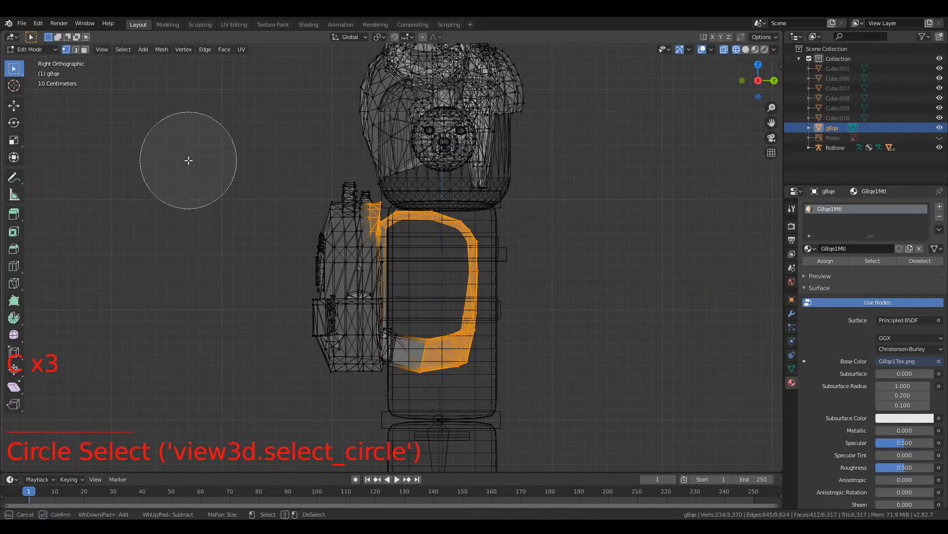
pyautogui.scroll(1, 187, 160)
pyautogui.moveTo(309, 212)
pyautogui.mouseDown()
pyautogui.moveTo(341, 210)
pyautogui.moveTo(345, 170)
pyautogui.moveTo(399, 151)
pyautogui.moveTo(338, 232)
pyautogui.moveTo(328, 303)
pyautogui.mouseUp()
pyautogui.moveTo(328, 304)
pyautogui.mouseDown(button='middle')
pyautogui.moveTo(356, 234)
pyautogui.moveTo(338, 273)
pyautogui.mouseUp(button='middle')
pyautogui.moveTo(362, 406)
pyautogui.mouseDown()
pyautogui.moveTo(324, 326)
pyautogui.moveTo(405, 360)
pyautogui.moveTo(346, 276)
pyautogui.moveTo(313, 201)
pyautogui.mouseUp()
pyautogui.rightClick(317, 204)
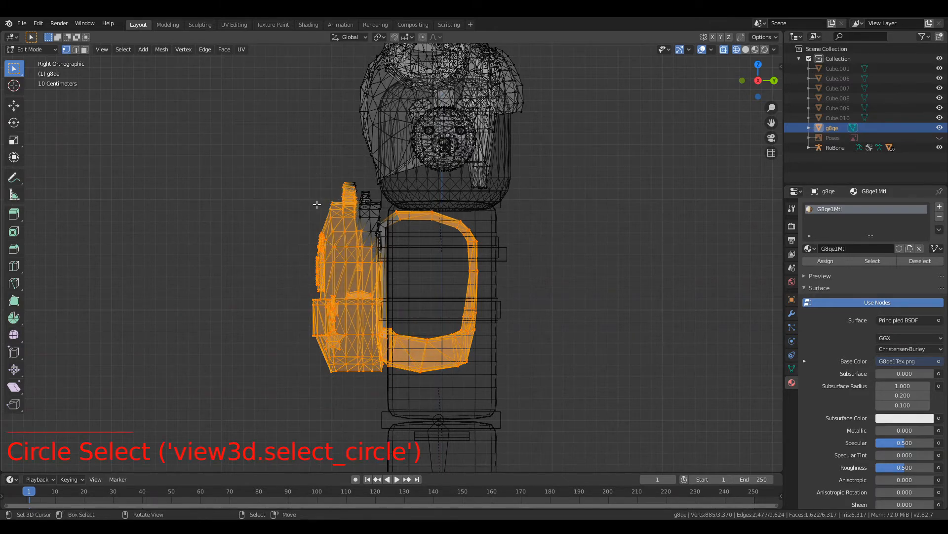
# Add the remaining vertices around the backpack's ears, upper edge and strap joints to the selection.
pyautogui.keyDown('shift'); pyautogui.moveTo(316, 204); pyautogui.dragTo(346, 198, button='middle'); pyautogui.keyUp('shift')
pyautogui.scroll(5, 345, 198)
pyautogui.press('c')
pyautogui.click(351, 186)
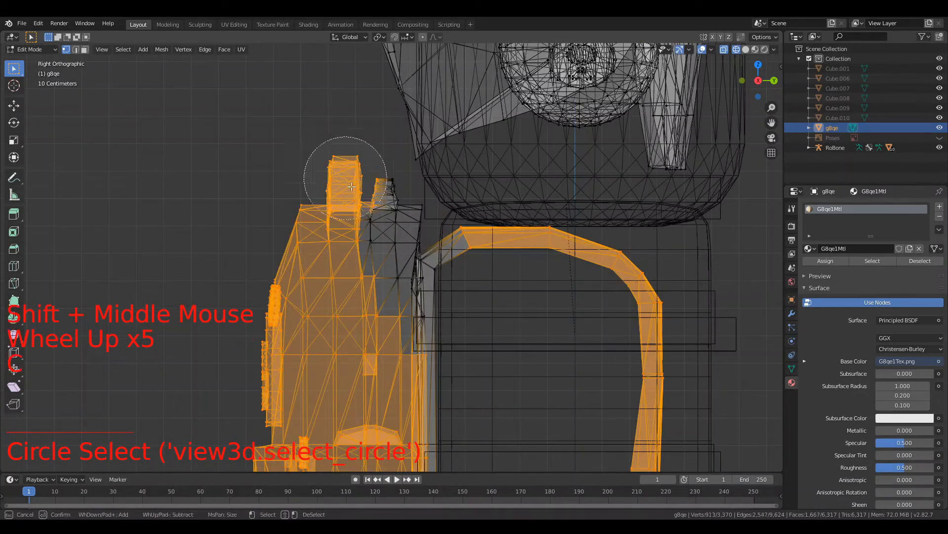
pyautogui.moveTo(351, 187)
pyautogui.mouseDown()
pyautogui.moveTo(430, 435)
pyautogui.moveTo(447, 316)
pyautogui.moveTo(480, 387)
pyautogui.mouseUp()
pyautogui.rightClick(521, 327)
pyautogui.scroll(-3, 521, 327)
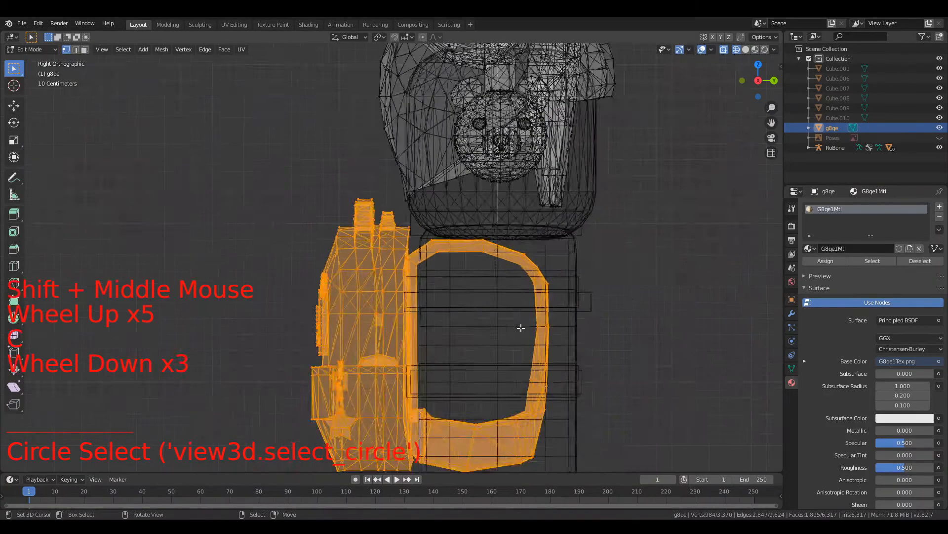
# Switch to solid shading and check the selected backpack geometry with a trial move and from different angles.
pyautogui.scroll(-4, 520, 328)
pyautogui.press('z')
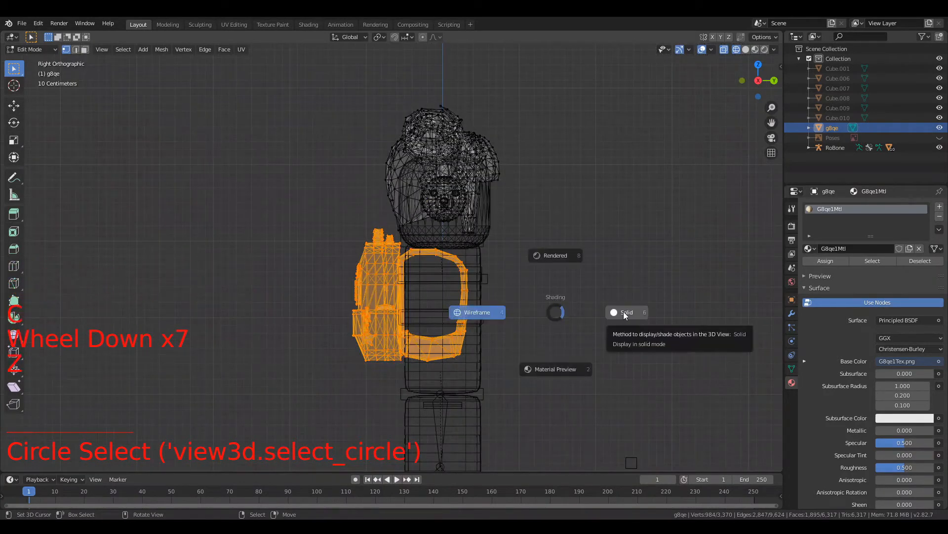
pyautogui.click(621, 311)
pyautogui.scroll(-3, 518, 252)
pyautogui.moveTo(518, 252)
pyautogui.mouseDown(button='middle')
pyautogui.moveTo(558, 295)
pyautogui.moveTo(592, 262)
pyautogui.mouseUp(button='middle')
pyautogui.press('g')
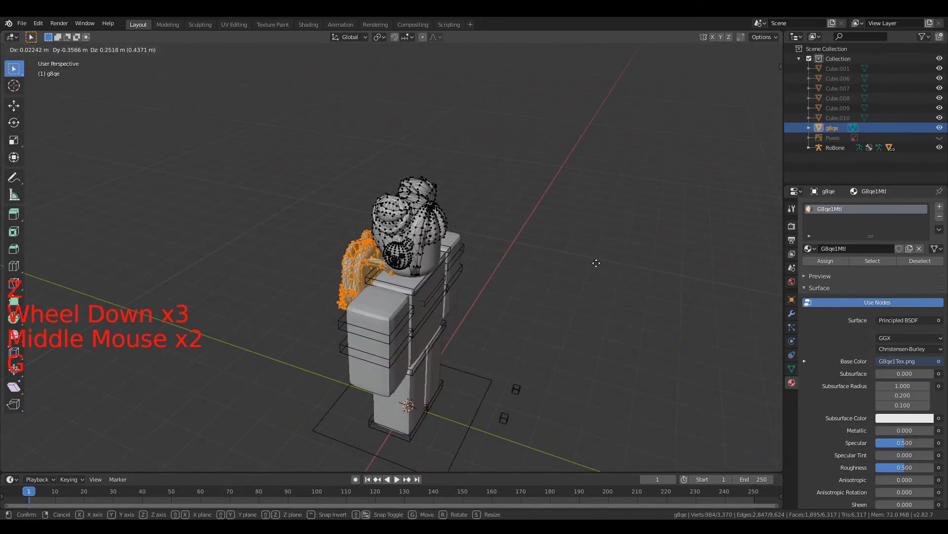
pyautogui.rightClick(424, 211)
pyautogui.moveTo(496, 242); pyautogui.dragTo(272, 214, button='middle')
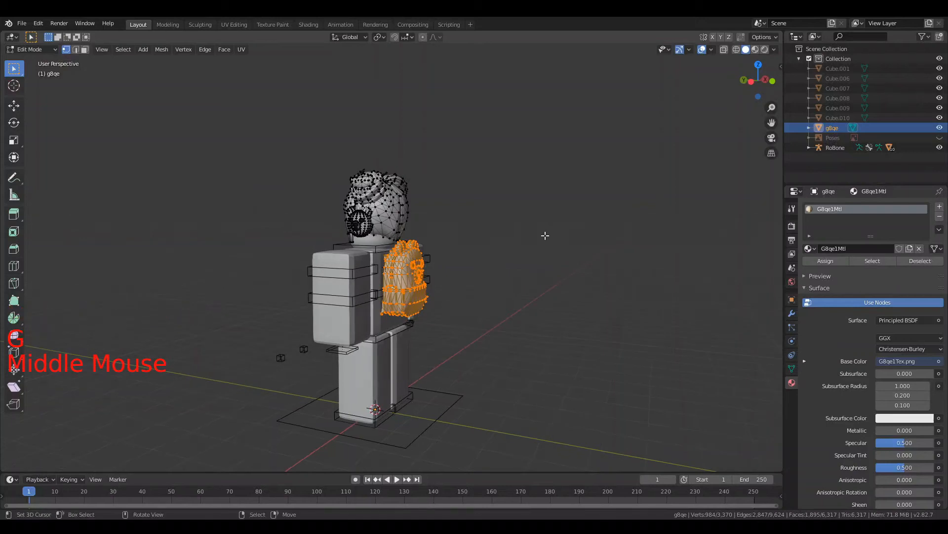
# Separate the selected backpack into its own object and return to Object Mode.
pyautogui.press('p')
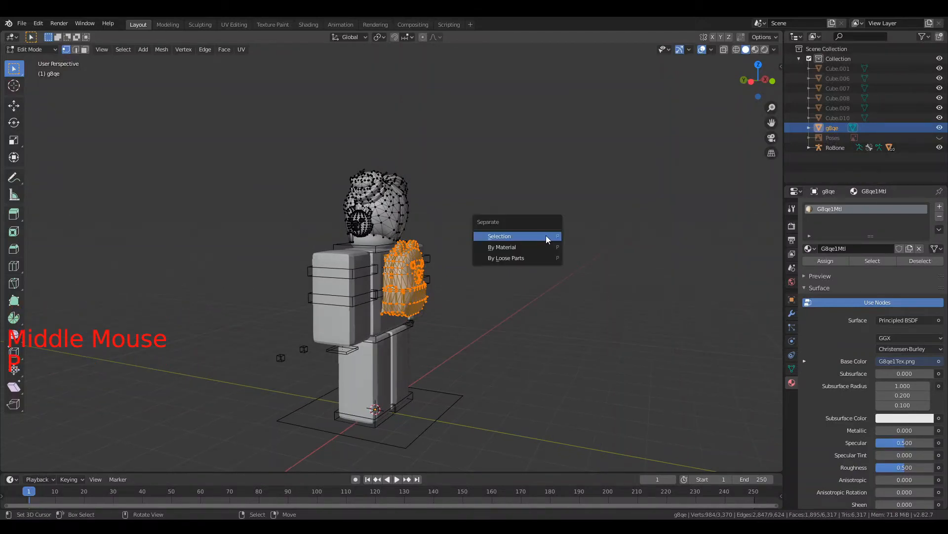
pyautogui.click(546, 235)
pyautogui.press('Tab')
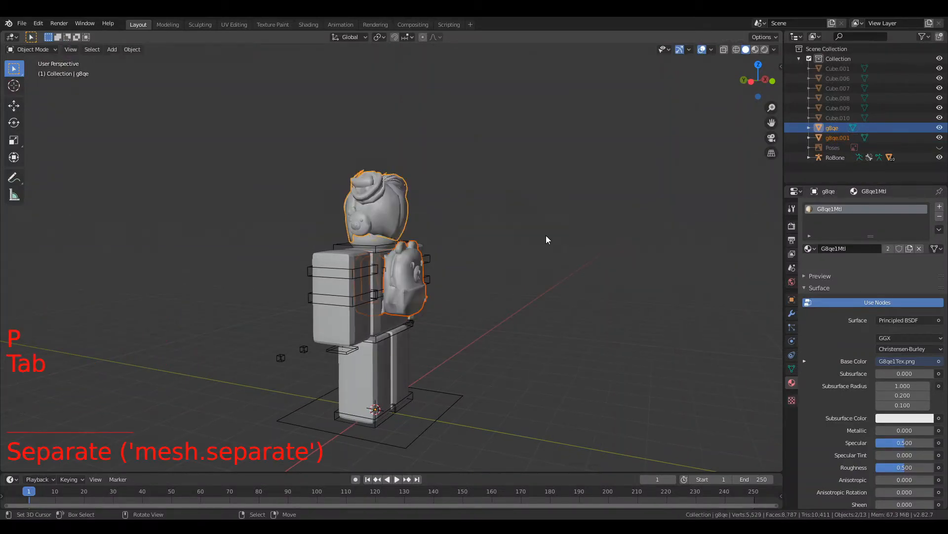
# Check that the hair and the backpack are separate objects by selecting each in turn and viewing them from behind.
pyautogui.scroll(3, 475, 238)
pyautogui.rightClick(431, 266)
pyautogui.rightClick(386, 161)
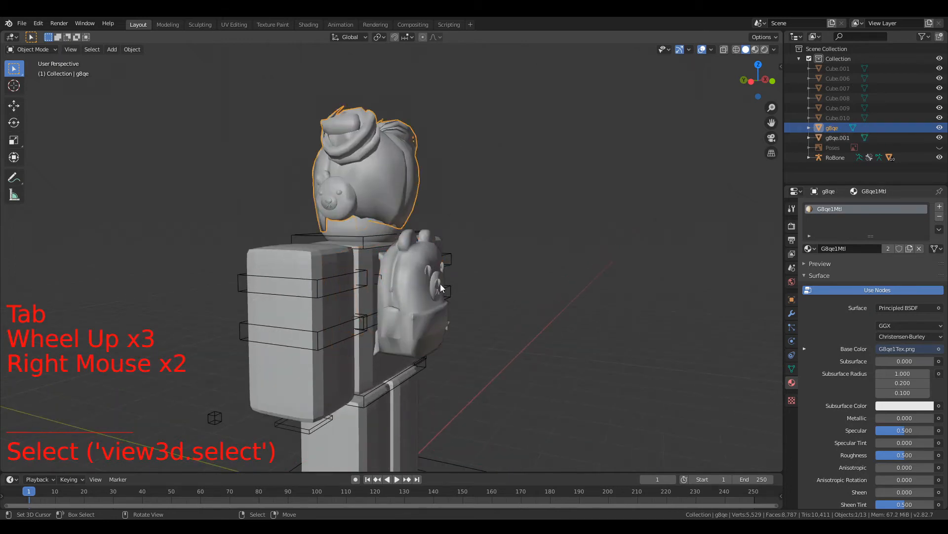
pyautogui.rightClick(440, 284)
pyautogui.rightClick(397, 188)
pyautogui.rightClick(439, 297)
pyautogui.moveTo(482, 293); pyautogui.dragTo(449, 301, button='middle')
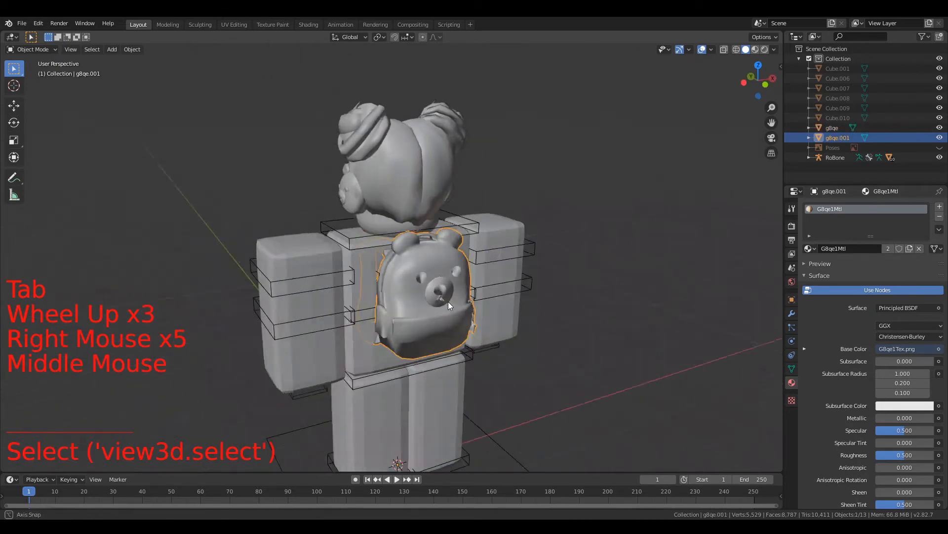
pyautogui.hotkey('alt', 'a')
pyautogui.moveTo(511, 313); pyautogui.dragTo(419, 289, button='middle')
pyautogui.rightClick(419, 289)
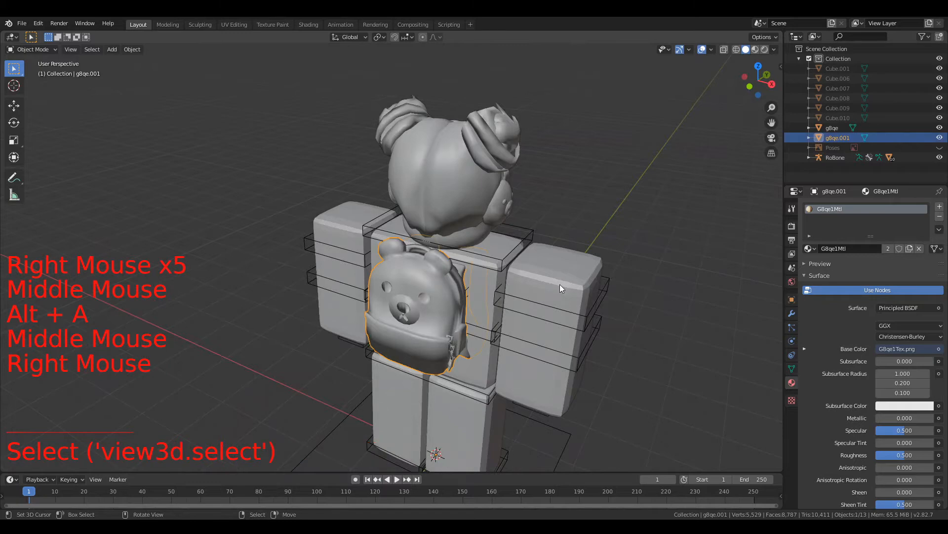
# Check the separated backpack with trial moves away from the body, viewed from the side and from below.
pyautogui.scroll(-4, 560, 281)
pyautogui.moveTo(561, 280); pyautogui.dragTo(496, 284, button='middle')
pyautogui.scroll(3, 496, 284)
pyautogui.press('g')
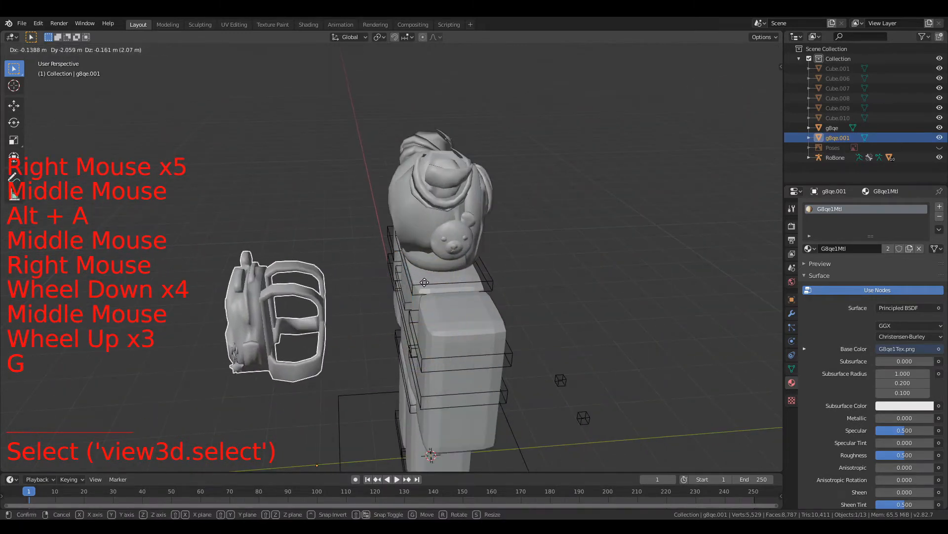
pyautogui.rightClick(393, 274)
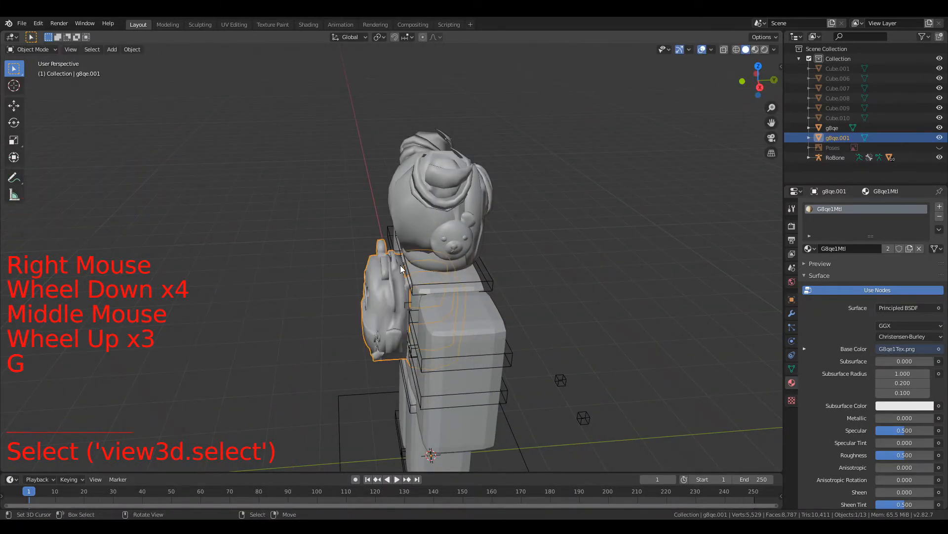
pyautogui.moveTo(404, 266); pyautogui.dragTo(405, 223, button='middle')
pyautogui.press('g')
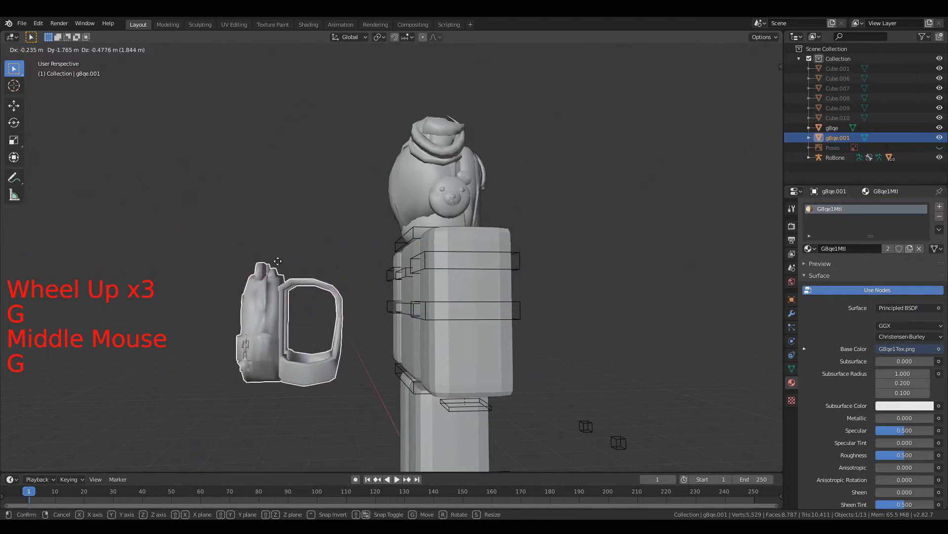
pyautogui.rightClick(280, 266)
pyautogui.moveTo(357, 265); pyautogui.dragTo(306, 176, button='middle')
pyautogui.scroll(-2, 306, 175)
pyautogui.press('g')
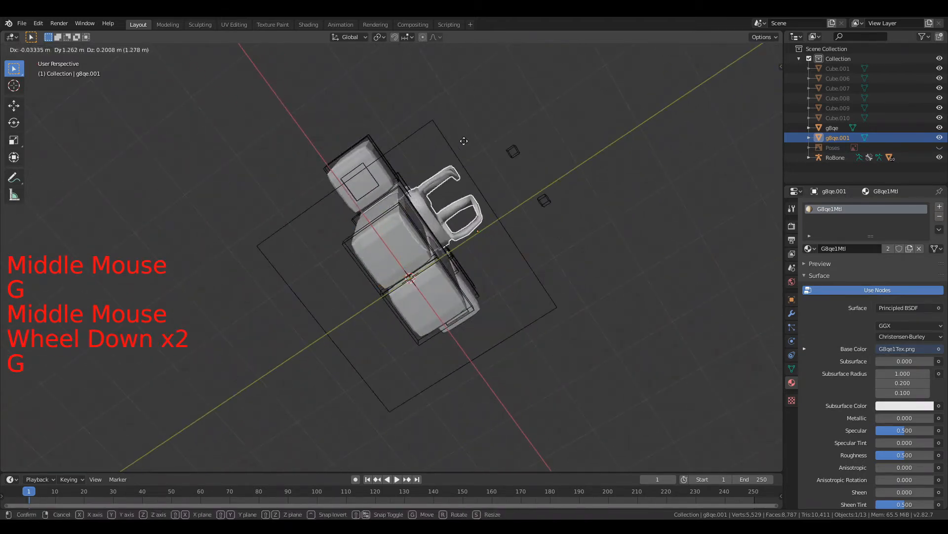
pyautogui.rightClick(486, 130)
pyautogui.moveTo(486, 131); pyautogui.dragTo(416, 247, button='middle')
pyautogui.scroll(1, 453, 321)
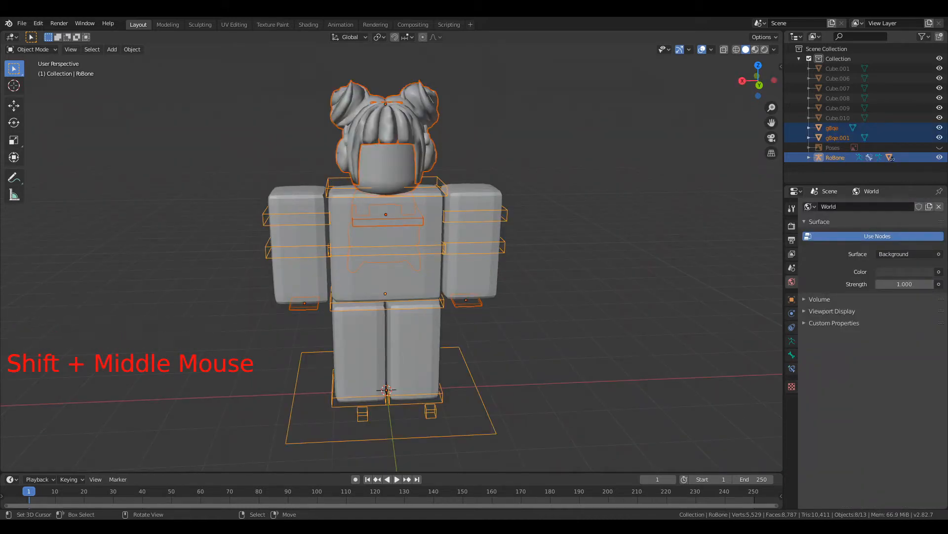
# Clear the selection and test with a trial move of the RoBone rig whether the hair and backpack follow it.
pyautogui.scroll(-2, 469, 335)
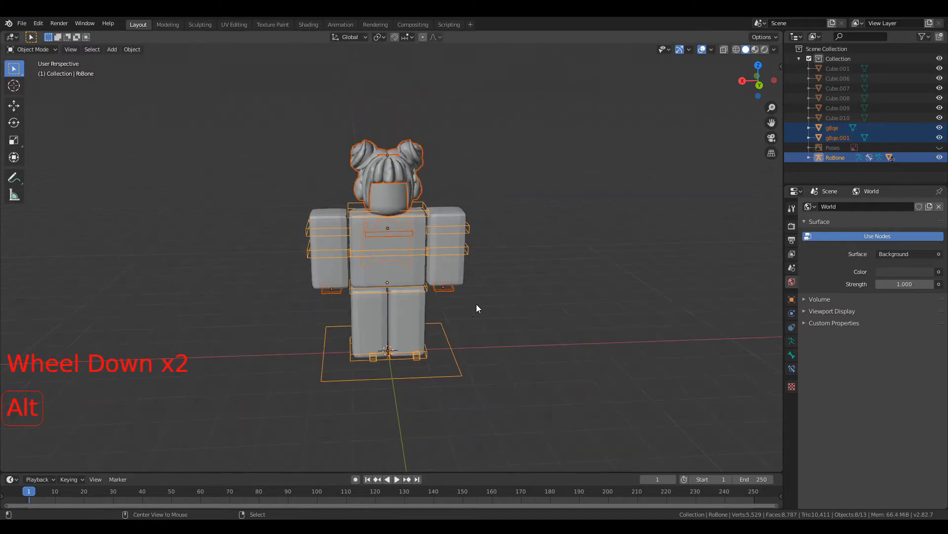
pyautogui.hotkey('alt', 'a')
pyautogui.moveTo(476, 303)
pyautogui.mouseDown(button='middle')
pyautogui.moveTo(487, 296)
pyautogui.moveTo(479, 307)
pyautogui.mouseUp(button='middle')
pyautogui.moveTo(480, 306)
pyautogui.keyDown('shift'); pyautogui.mouseDown(button='middle')
pyautogui.moveTo(473, 313)
pyautogui.moveTo(480, 292)
pyautogui.mouseUp(button='middle'); pyautogui.keyUp('shift')
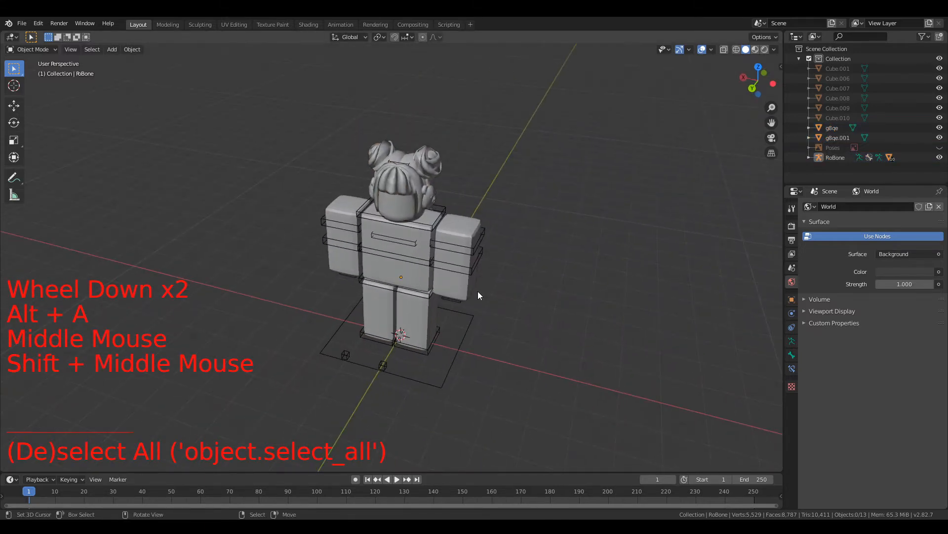
pyautogui.scroll(3, 478, 291)
pyautogui.rightClick(516, 394)
pyautogui.scroll(-3, 517, 376)
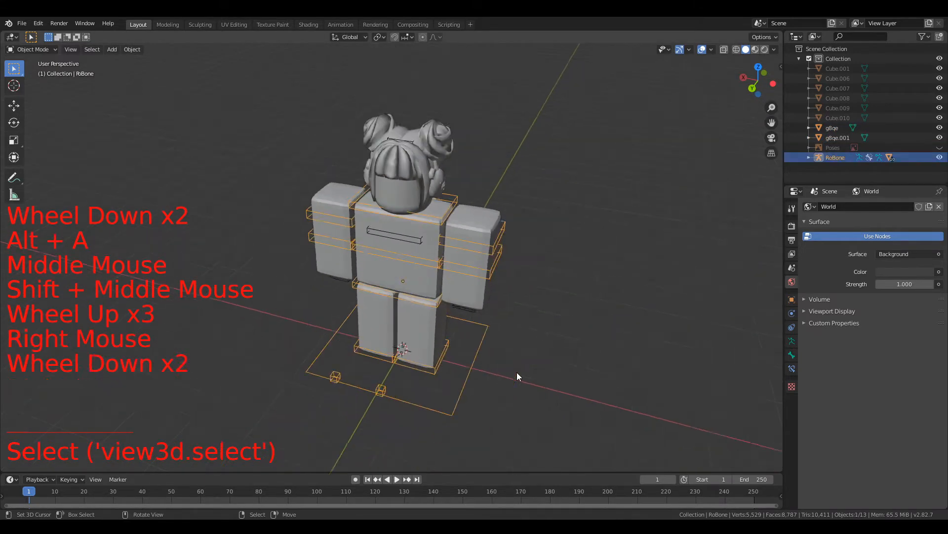
pyautogui.press('g')
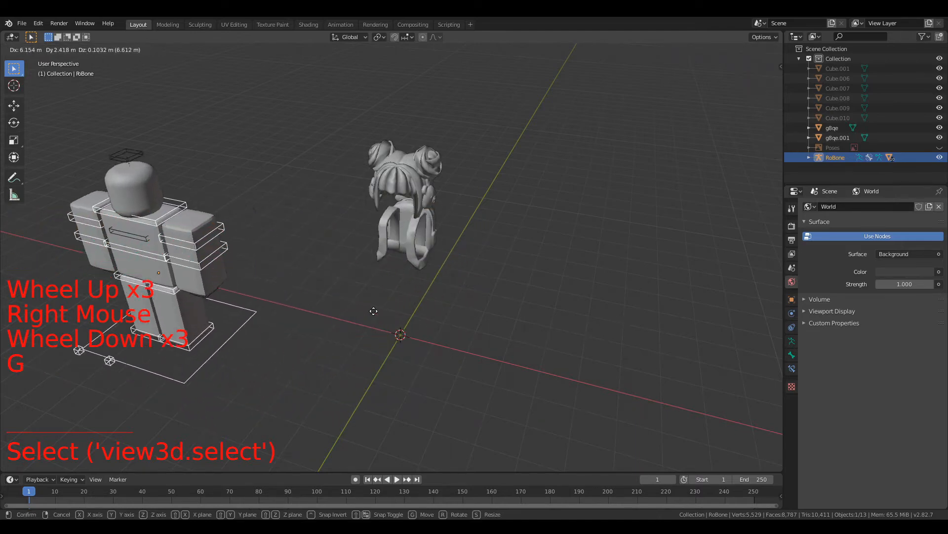
pyautogui.rightClick(330, 353)
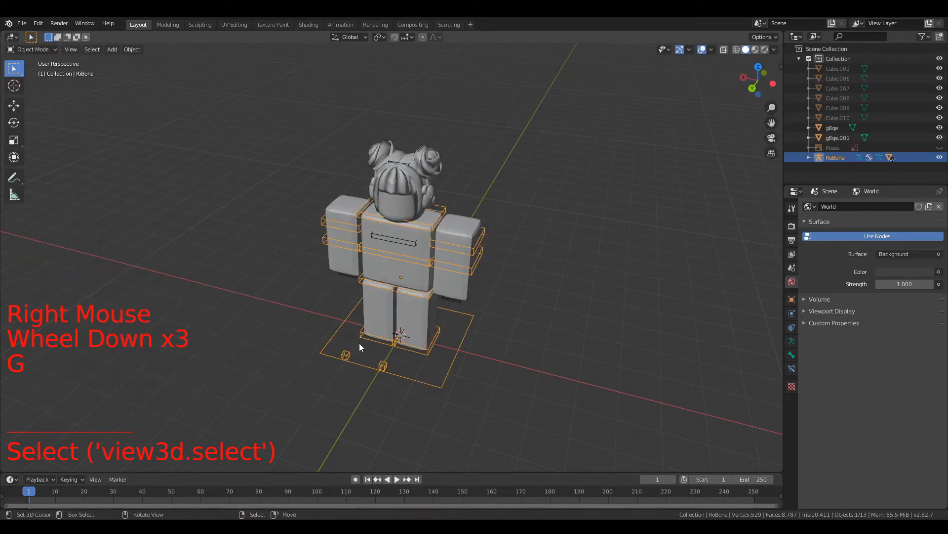
# Select the hair and check it with a trial move away from the head.
pyautogui.moveTo(492, 292); pyautogui.dragTo(365, 277, button='middle')
pyautogui.keyDown('shift'); pyautogui.moveTo(449, 236); pyautogui.dragTo(462, 334, button='middle'); pyautogui.keyUp('shift')
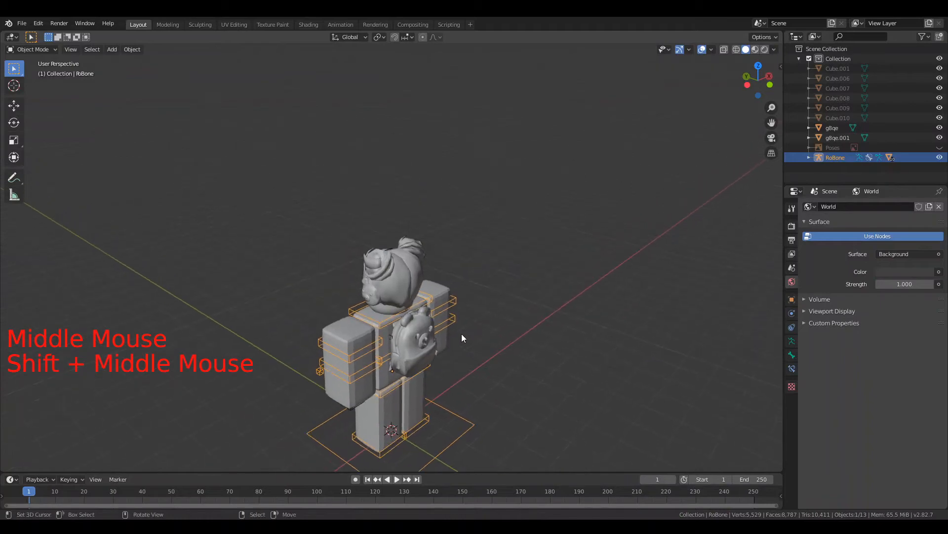
pyautogui.scroll(5, 421, 256)
pyautogui.rightClick(443, 256)
pyautogui.scroll(-2, 473, 260)
pyautogui.moveTo(472, 261); pyautogui.dragTo(602, 263, button='middle')
pyautogui.press('g')
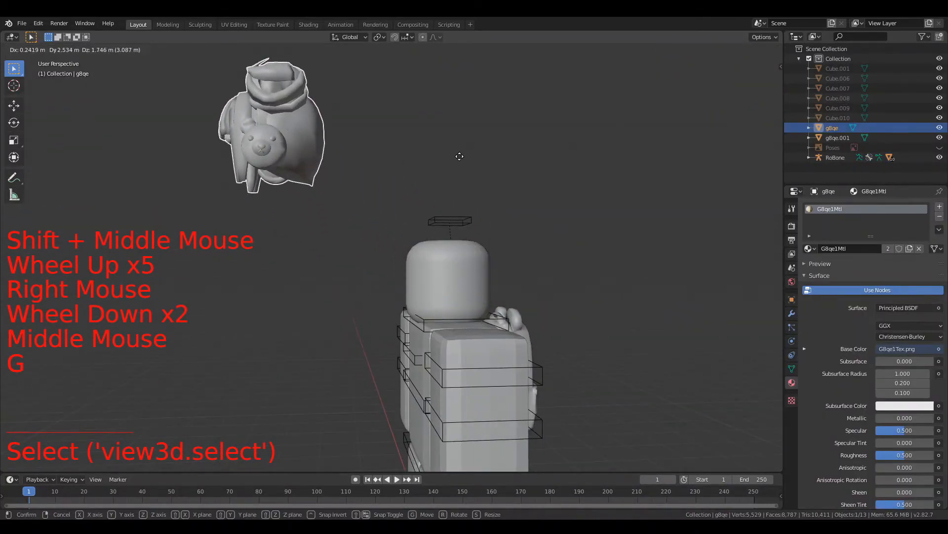
pyautogui.rightClick(466, 162)
# Try to parent the hair to the A_HeadAttachments plate above the head.
pyautogui.moveTo(468, 164); pyautogui.dragTo(553, 202, button='middle')
pyautogui.scroll(2, 551, 203)
pyautogui.keyDown('shift'); pyautogui.scroll(1, 544, 206); pyautogui.keyUp('shift')
pyautogui.keyDown('shift'); pyautogui.moveTo(483, 241); pyautogui.dragTo(473, 241, button='middle'); pyautogui.keyUp('shift')
pyautogui.scroll(3, 377, 313)
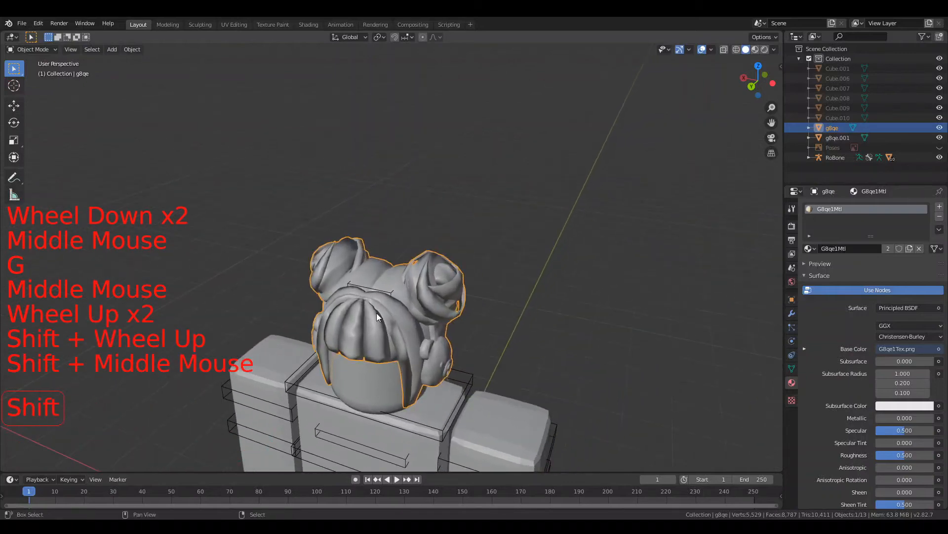
pyautogui.rightClick(366, 316)
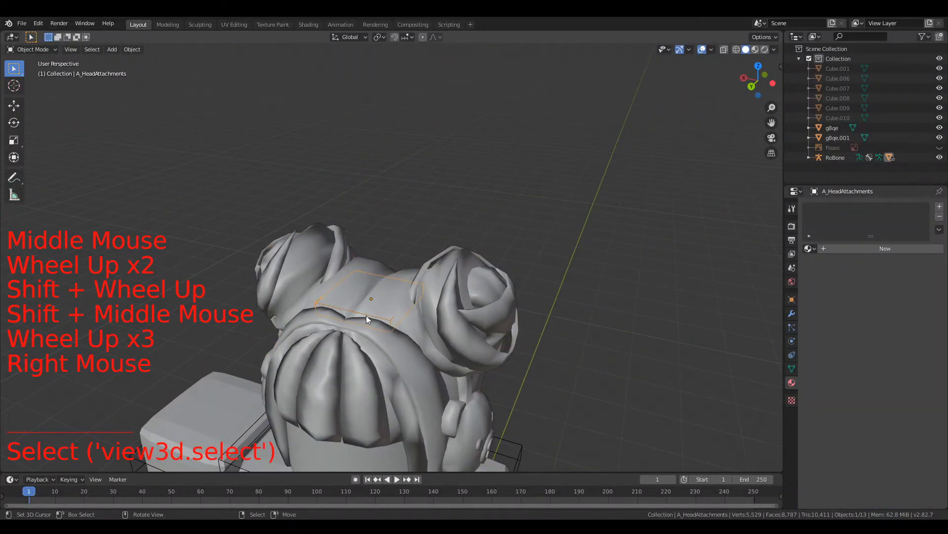
pyautogui.scroll(-2, 366, 315)
pyautogui.keyDown('shift'); pyautogui.moveTo(384, 298); pyautogui.dragTo(390, 257, button='middle'); pyautogui.keyUp('shift')
pyautogui.click(790, 314)
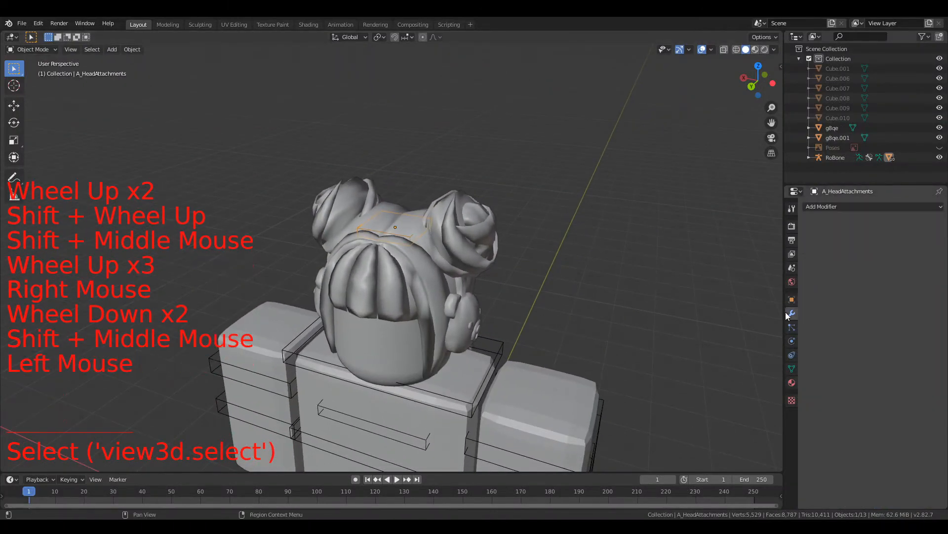
pyautogui.rightClick(481, 263)
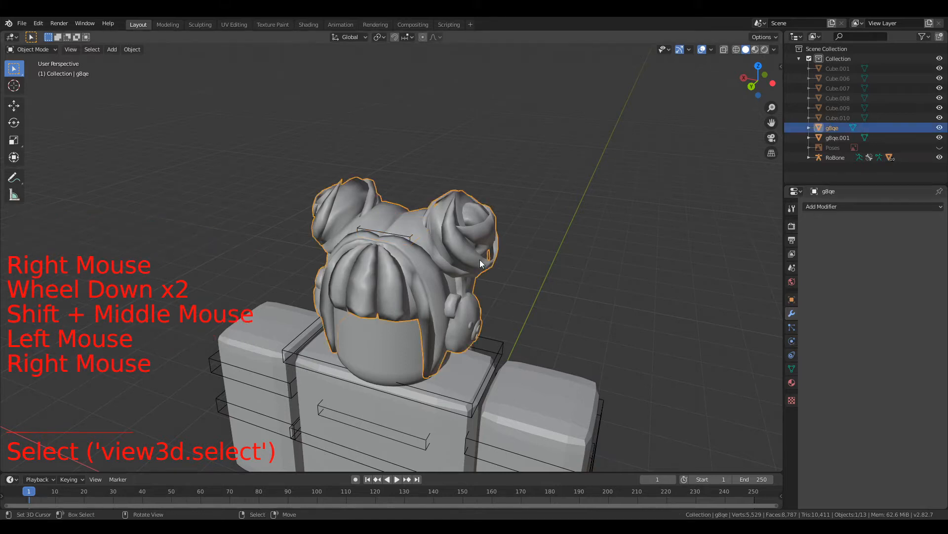
pyautogui.keyDown('shift'); pyautogui.rightClick(408, 238); pyautogui.keyUp('shift')
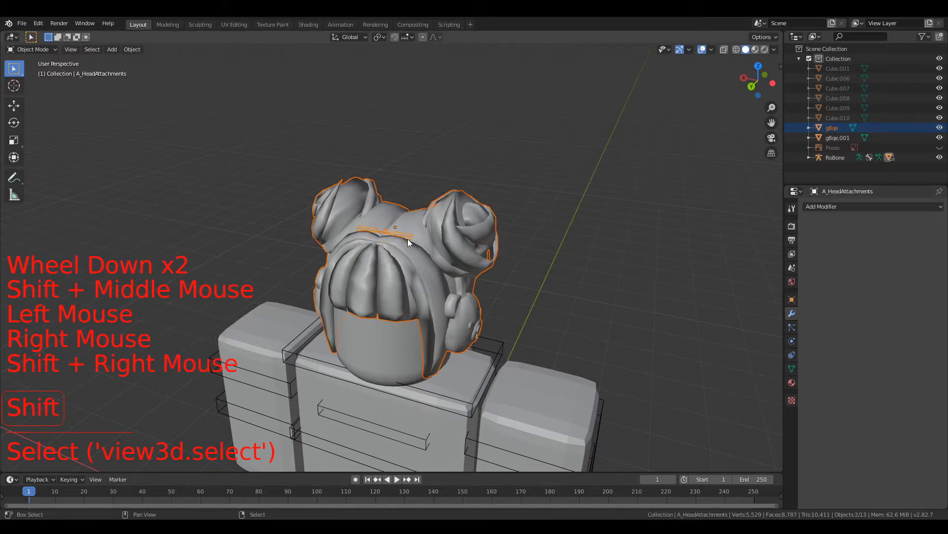
pyautogui.hotkey('ctrl', 'p')
pyautogui.click(474, 231)
# Test the hair with a trial move, then parent it to the A_HeadAttachments plate using the Object option.
pyautogui.rightClick(454, 213)
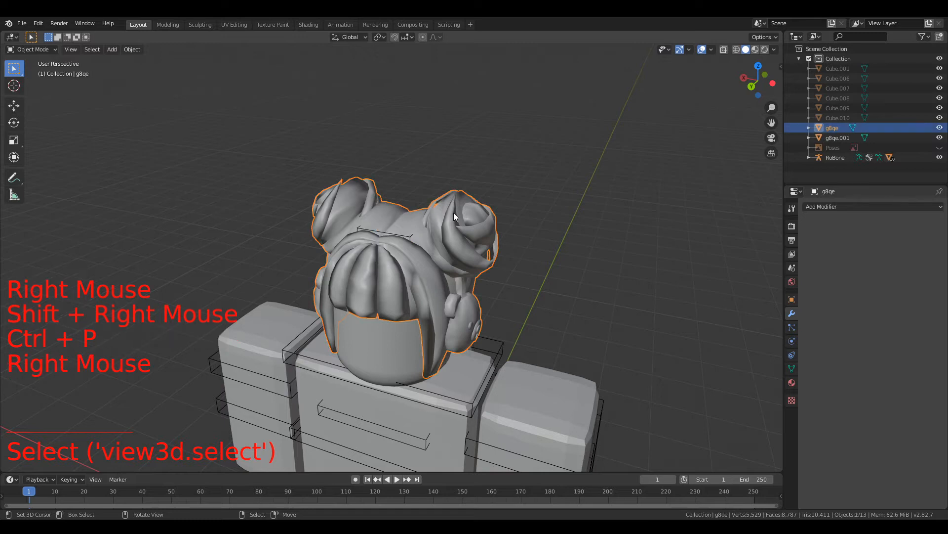
pyautogui.press('g')
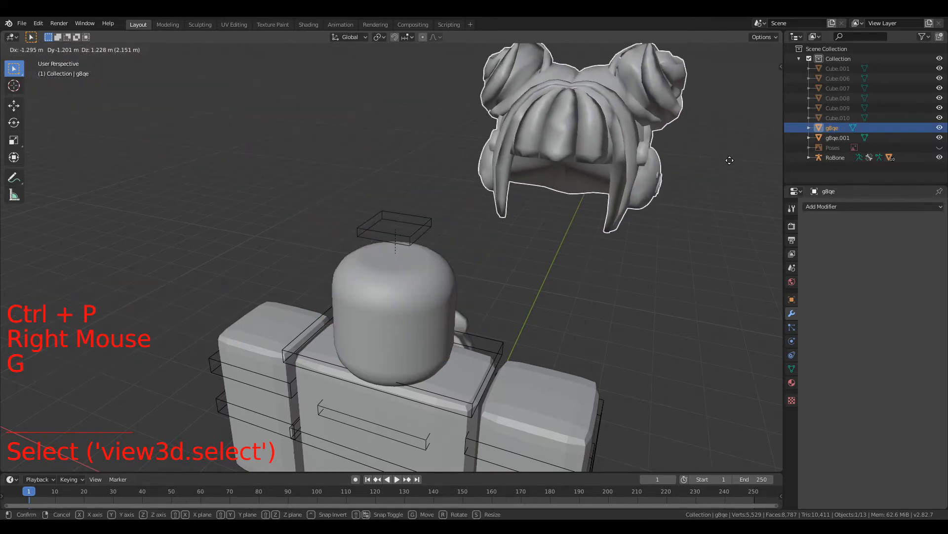
pyautogui.rightClick(727, 157)
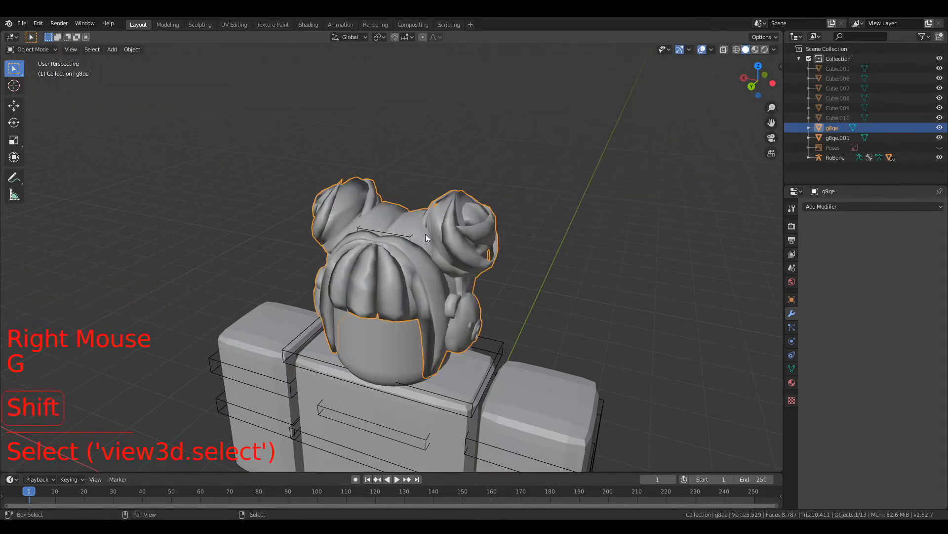
pyautogui.keyDown('shift'); pyautogui.rightClick(410, 237); pyautogui.keyUp('shift')
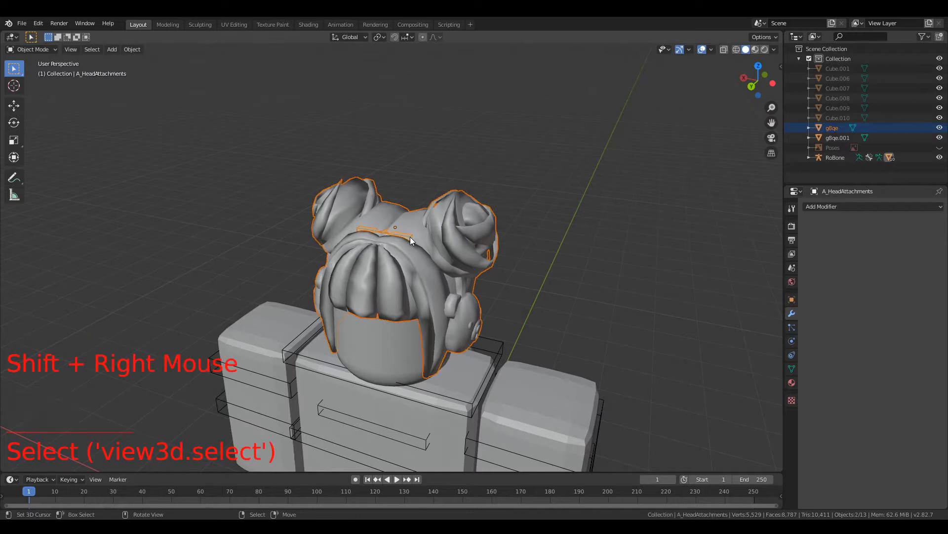
pyautogui.scroll(-5, 411, 236)
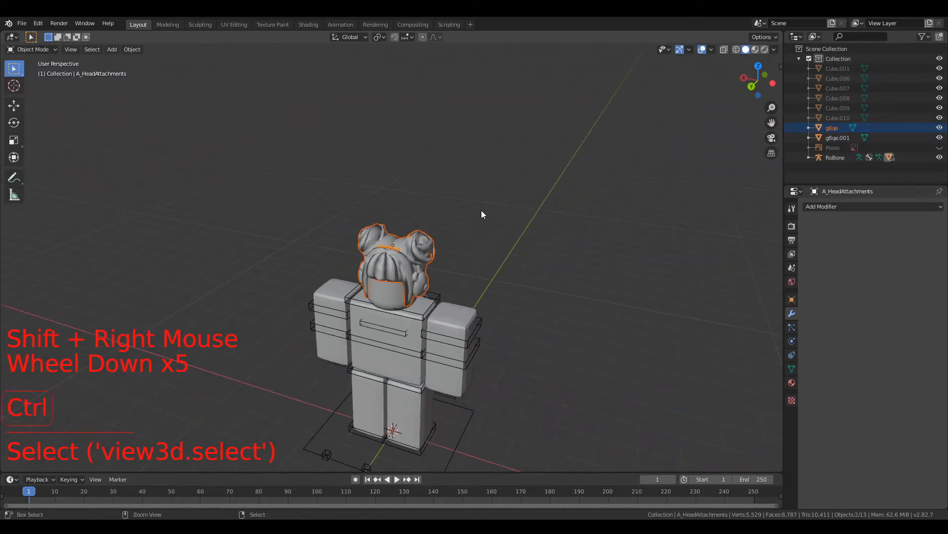
pyautogui.hotkey('ctrl', 'p')
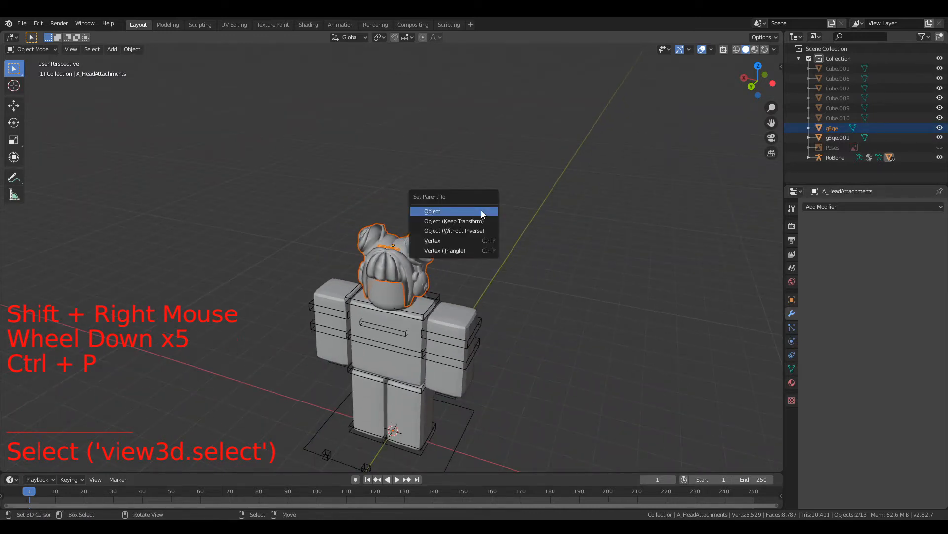
pyautogui.click(482, 210)
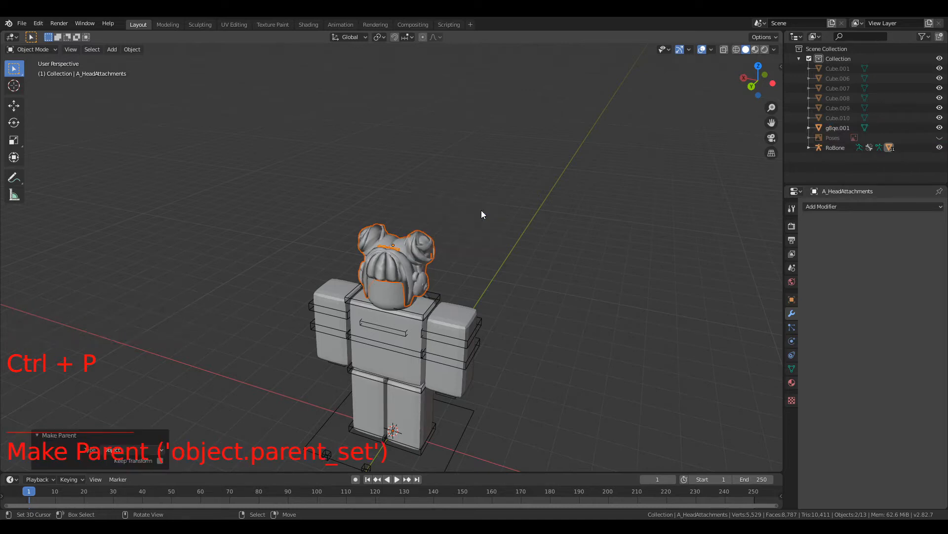
# Test with a trial move of the RoBone rig whether the parented hair follows it.
pyautogui.scroll(-1, 482, 210)
pyautogui.rightClick(445, 441)
pyautogui.press('g')
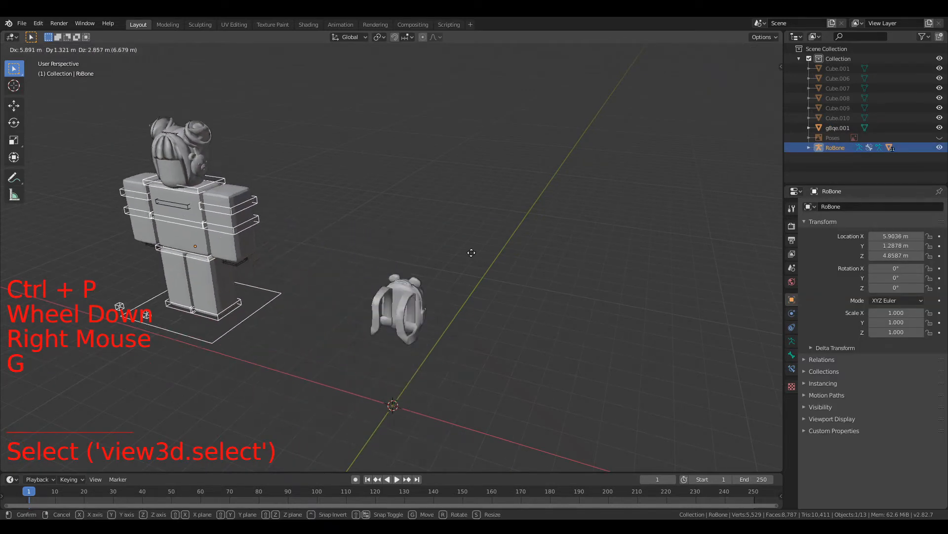
pyautogui.rightClick(505, 275)
# Parent the bear backpack to the A_TorsoAttachments plate on the chest using the Object option.
pyautogui.scroll(4, 505, 274)
pyautogui.moveTo(489, 278); pyautogui.dragTo(353, 282, button='middle')
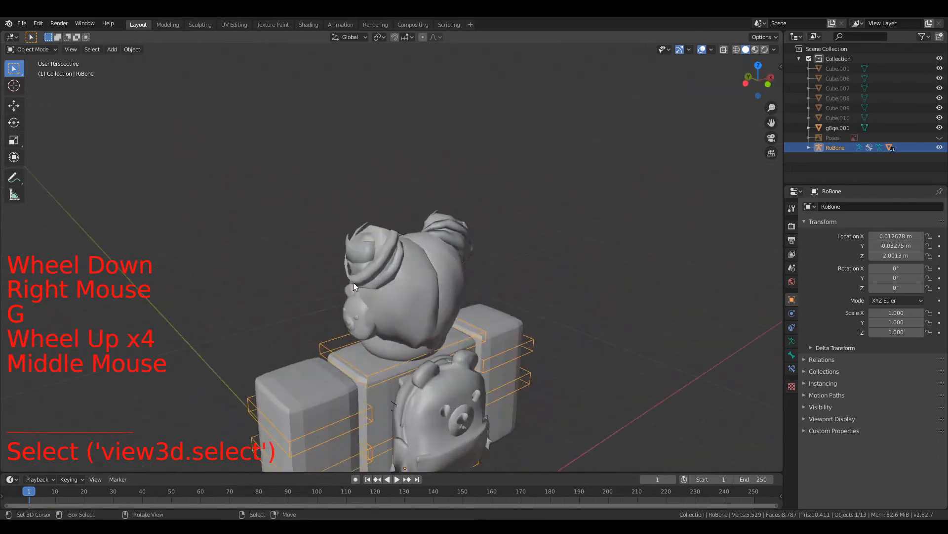
pyautogui.rightClick(384, 444)
pyautogui.rightClick(385, 441)
pyautogui.scroll(-1, 385, 441)
pyautogui.moveTo(385, 441); pyautogui.dragTo(458, 337, button='middle')
pyautogui.rightClick(419, 336)
pyautogui.rightClick(461, 343)
pyautogui.scroll(1, 458, 337)
pyautogui.scroll(1, 437, 360)
pyautogui.keyDown('shift'); pyautogui.rightClick(438, 369); pyautogui.keyUp('shift')
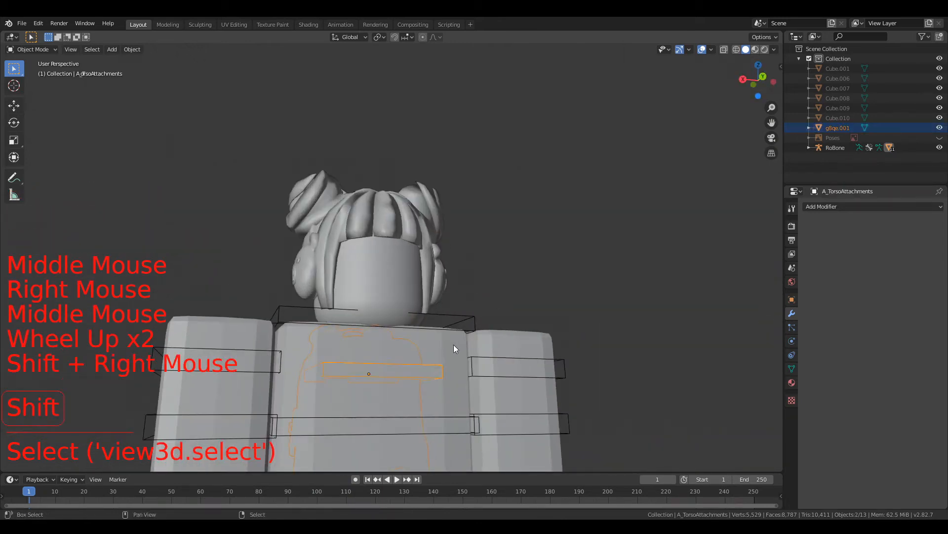
pyautogui.hotkey('ctrl', 'p')
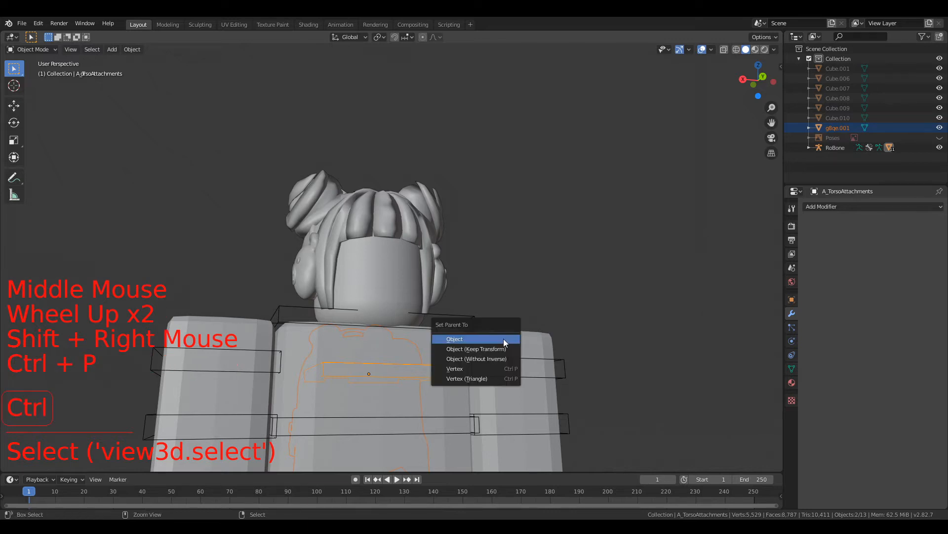
pyautogui.click(503, 339)
# Clear the selection and test with a trial move of the RoBone rig whether both hair and backpack follow it.
pyautogui.scroll(-5, 501, 341)
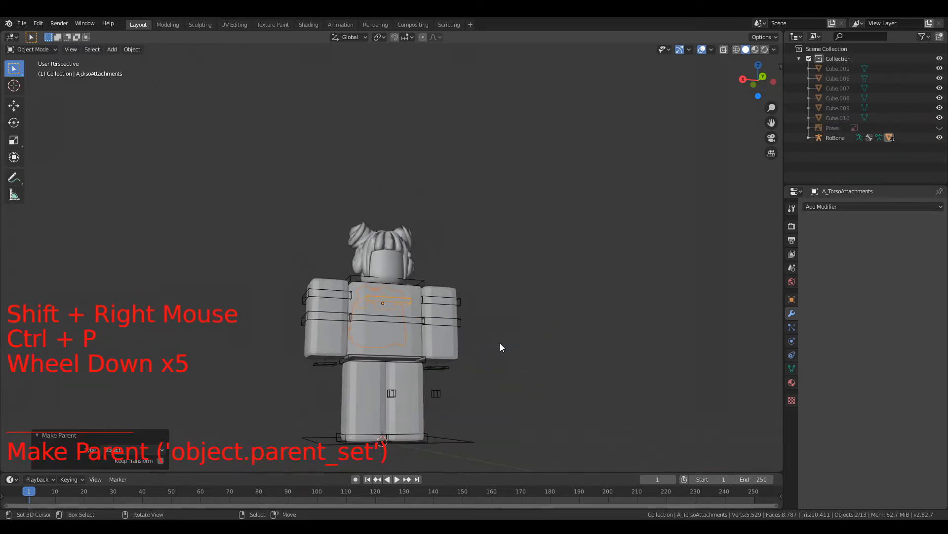
pyautogui.moveTo(500, 343)
pyautogui.mouseDown(button='middle')
pyautogui.moveTo(490, 354)
pyautogui.moveTo(561, 335)
pyautogui.moveTo(507, 357)
pyautogui.mouseUp(button='middle')
pyautogui.scroll(1, 562, 336)
pyautogui.hotkey('alt', 'a')
pyautogui.rightClick(479, 444)
pyautogui.scroll(-3, 480, 444)
pyautogui.moveTo(479, 445); pyautogui.dragTo(543, 375, button='middle')
pyautogui.press('g')
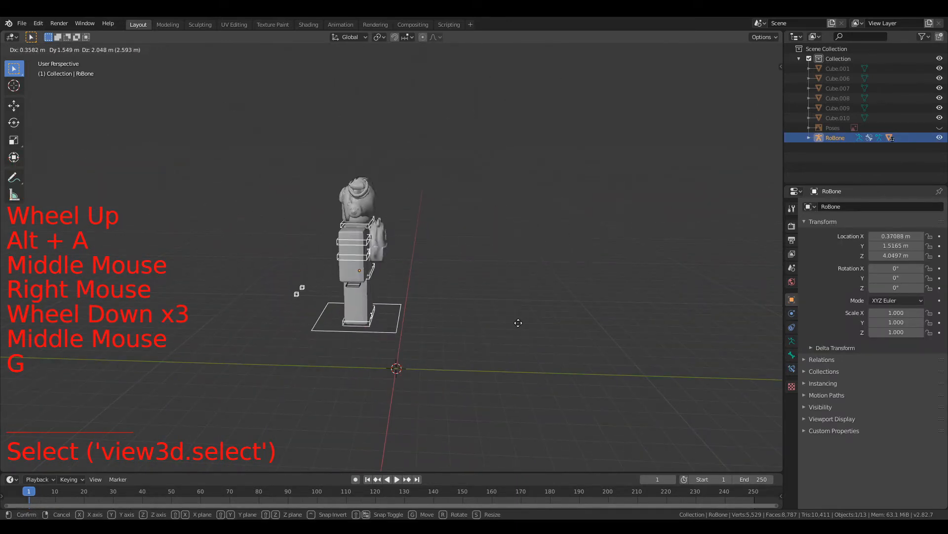
pyautogui.click(517, 322)
# Test the accessories' attachment with a trial rotation of the RoBone rig.
pyautogui.scroll(3, 516, 322)
pyautogui.moveTo(515, 322); pyautogui.dragTo(749, 338, button='middle')
pyautogui.scroll(-3, 595, 348)
pyautogui.press('KP_1')
pyautogui.press('r')
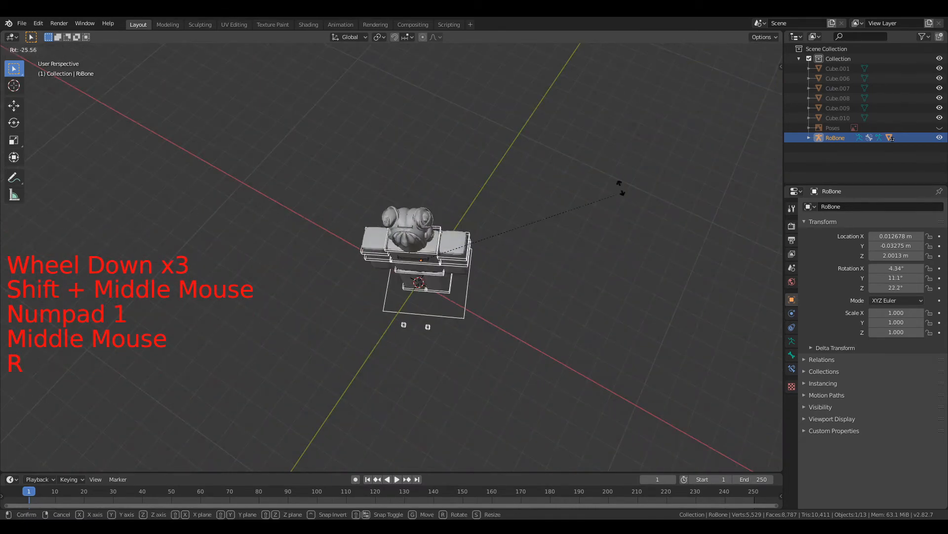
pyautogui.rightClick(619, 186)
# Show the rig in the front orthographic view.
pyautogui.scroll(-1, 619, 187)
pyautogui.press('KP_1')
pyautogui.press('KP_1')
pyautogui.press('KP_1')
pyautogui.press('KP_1')
pyautogui.press('KP_1')
pyautogui.press('KP_1')
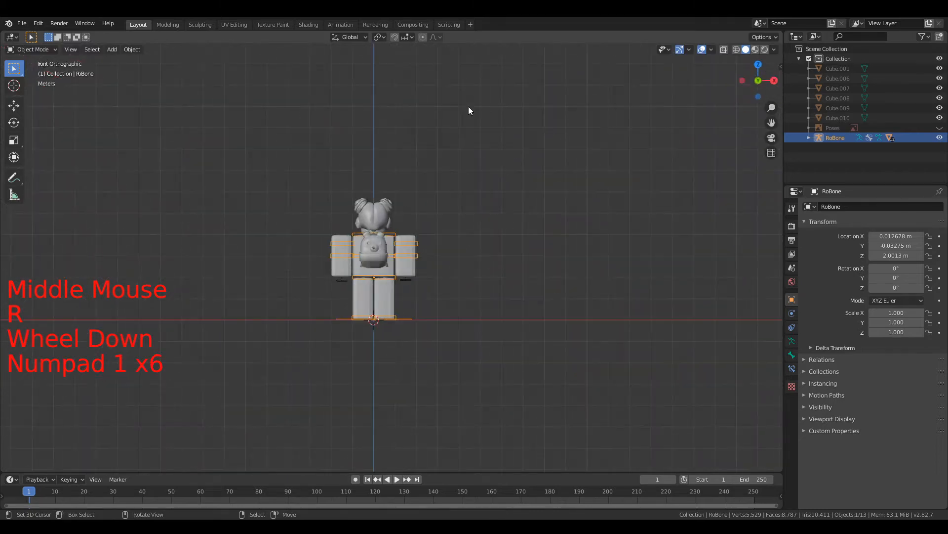
pyautogui.press('KP_1')
pyautogui.press('KP_1')
pyautogui.scroll(5, 508, 143)
pyautogui.moveTo(508, 144); pyautogui.dragTo(575, 217, button='middle')
pyautogui.scroll(-3, 566, 130)
pyautogui.press('KP_1')
# Rotate the RoBone rig 180° about the vertical axis in the top view, snapping the angle to increments.
pyautogui.press('KP_7')
pyautogui.scroll(-4, 574, 213)
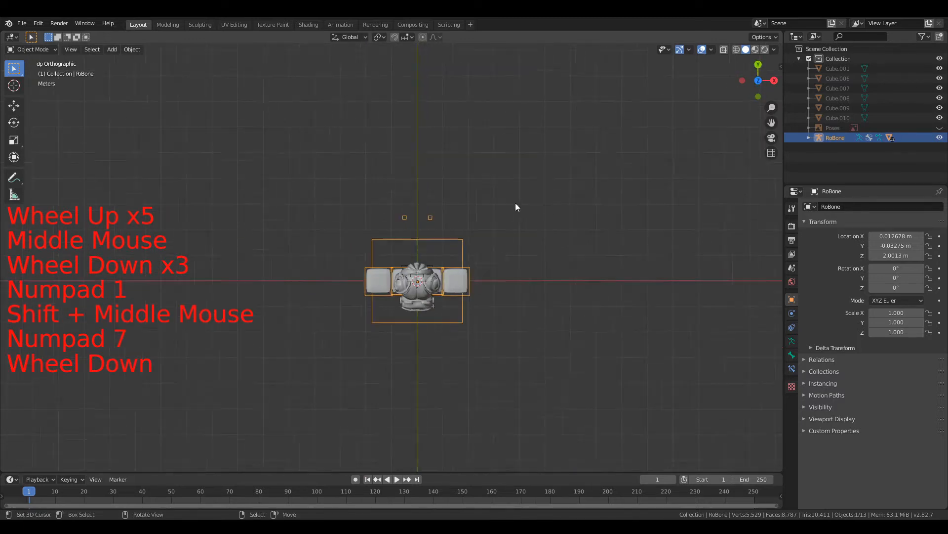
pyautogui.scroll(4, 529, 284)
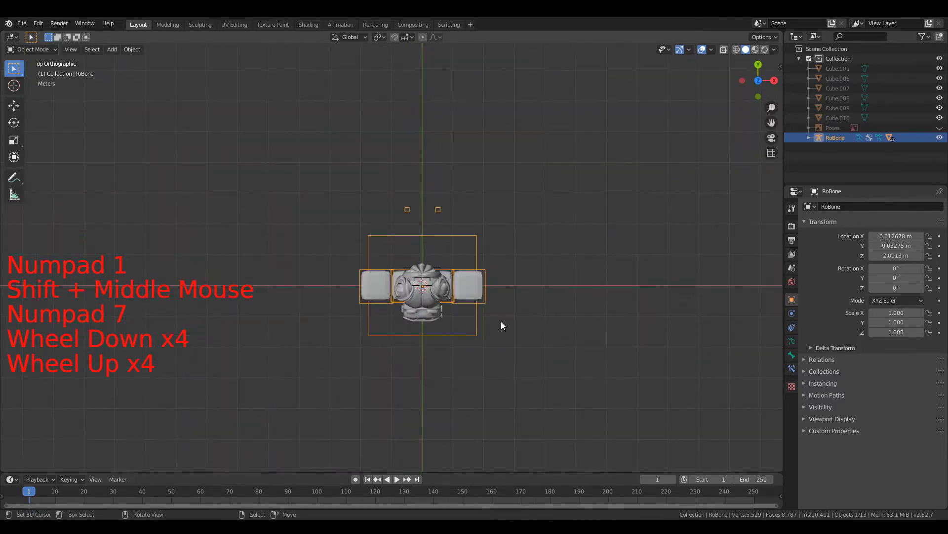
pyautogui.hotkey('alt', 'a')
pyautogui.rightClick(480, 340)
pyautogui.scroll(-2, 571, 272)
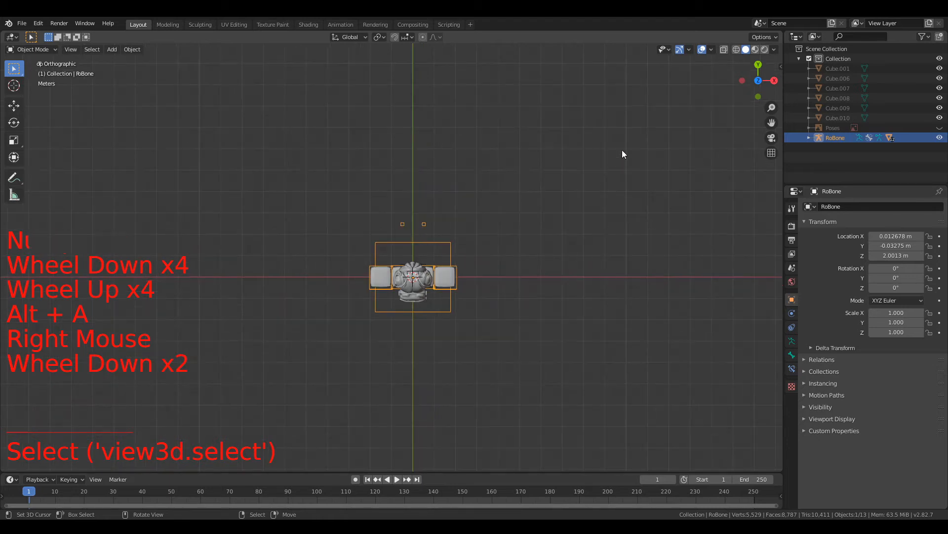
pyautogui.press('r')
pyautogui.press('ctrl')
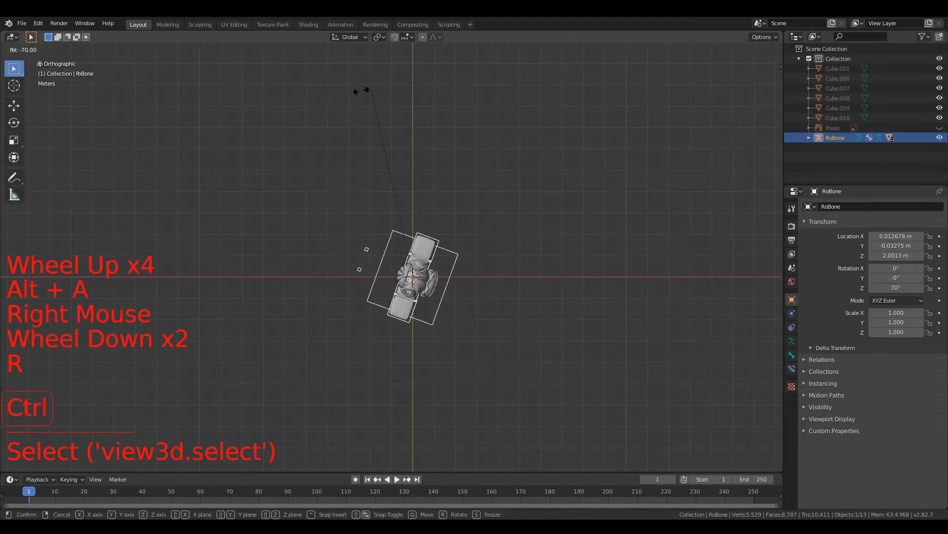
pyautogui.click(200, 407)
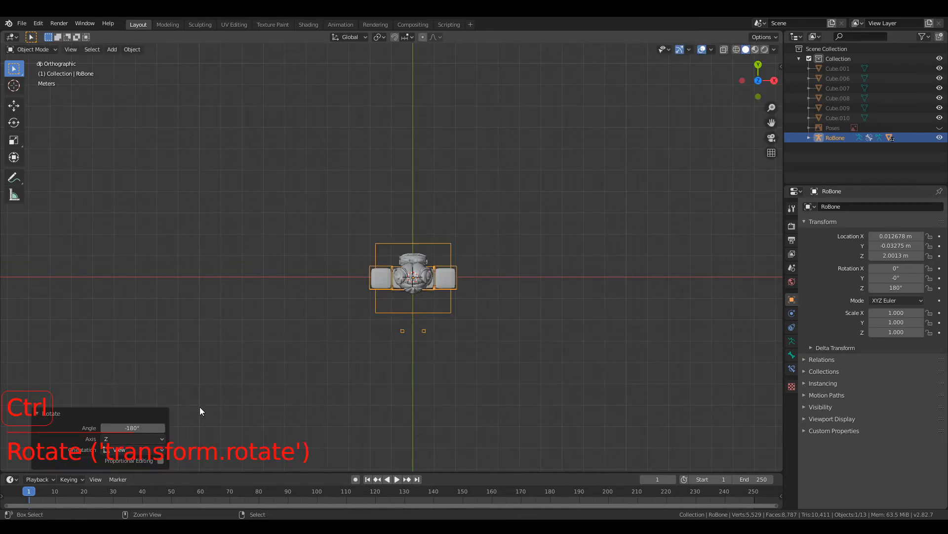
# View the turned rig in perspective and clear the selection.
pyautogui.scroll(2, 392, 379)
pyautogui.moveTo(393, 380); pyautogui.dragTo(482, 244, button='middle')
pyautogui.hotkey('alt', 'a')
pyautogui.rightClick(472, 321)
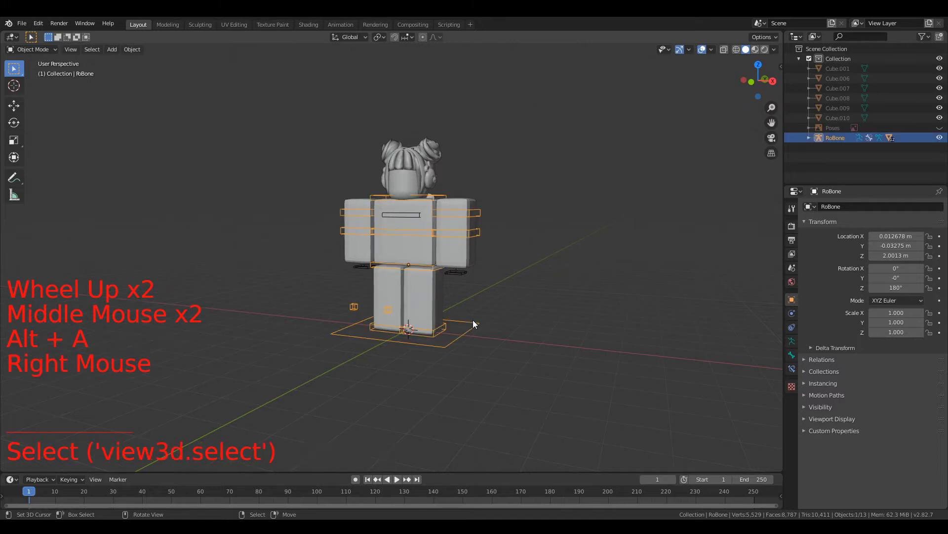
pyautogui.rightClick(462, 276)
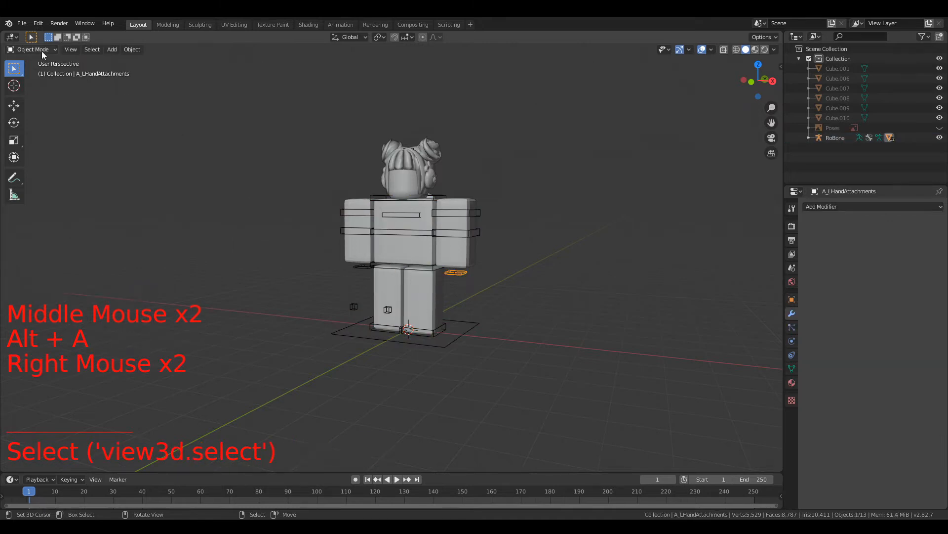
pyautogui.hotkey('alt', 'a')
pyautogui.moveTo(500, 247); pyautogui.dragTo(548, 264, button='middle')
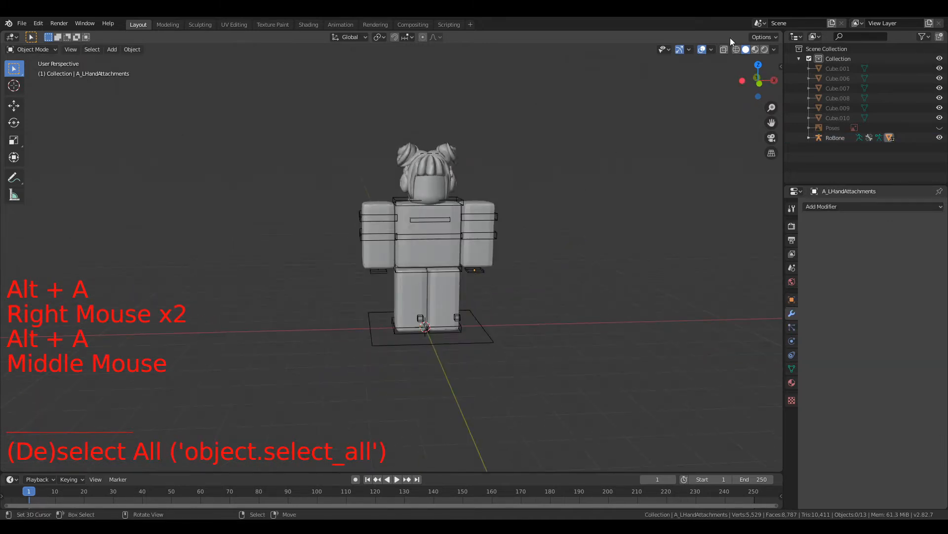
# Examine the textured avatar from front and back in rendered shading and return to solid shading.
pyautogui.click(764, 50)
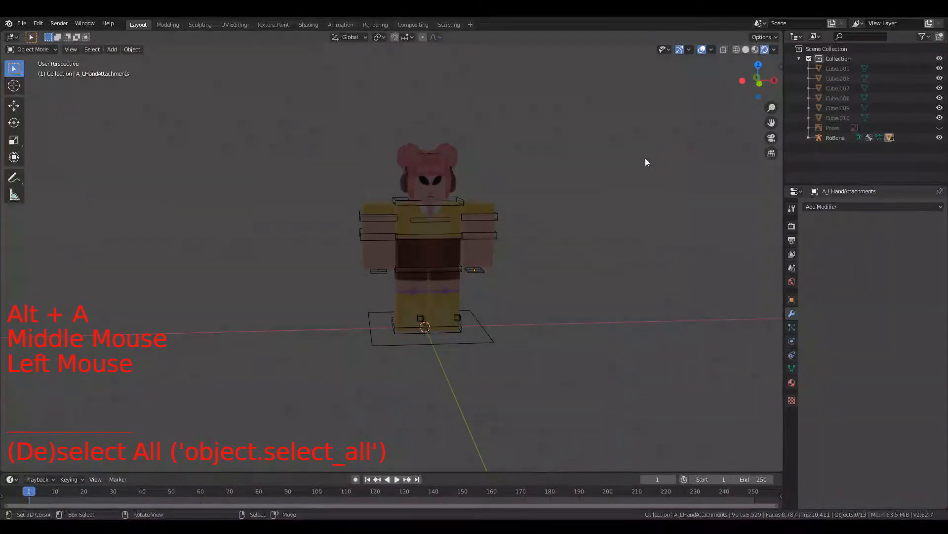
pyautogui.moveTo(645, 158); pyautogui.dragTo(347, 178, button='middle')
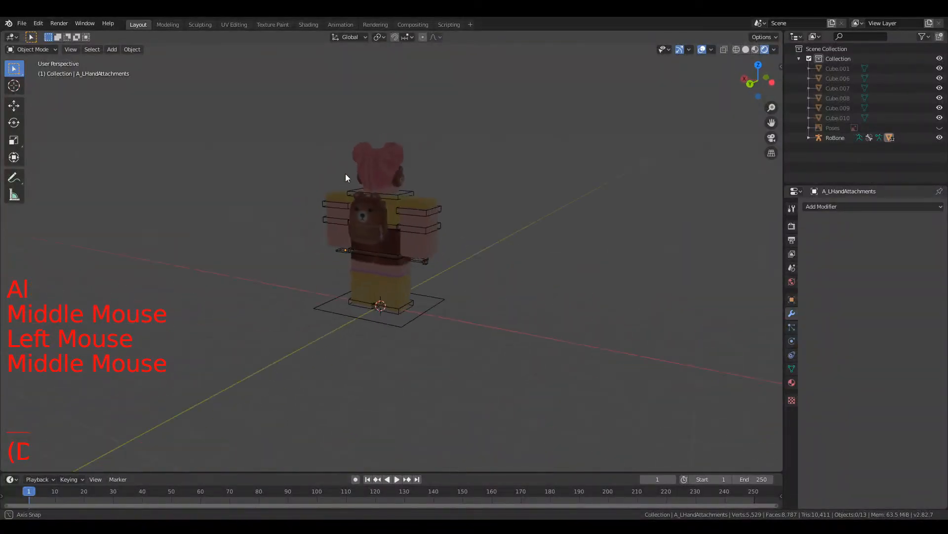
pyautogui.scroll(5, 489, 207)
pyautogui.scroll(-2, 512, 217)
pyautogui.scroll(-2, 511, 217)
pyautogui.moveTo(534, 212); pyautogui.dragTo(644, 153, button='middle')
pyautogui.click(745, 47)
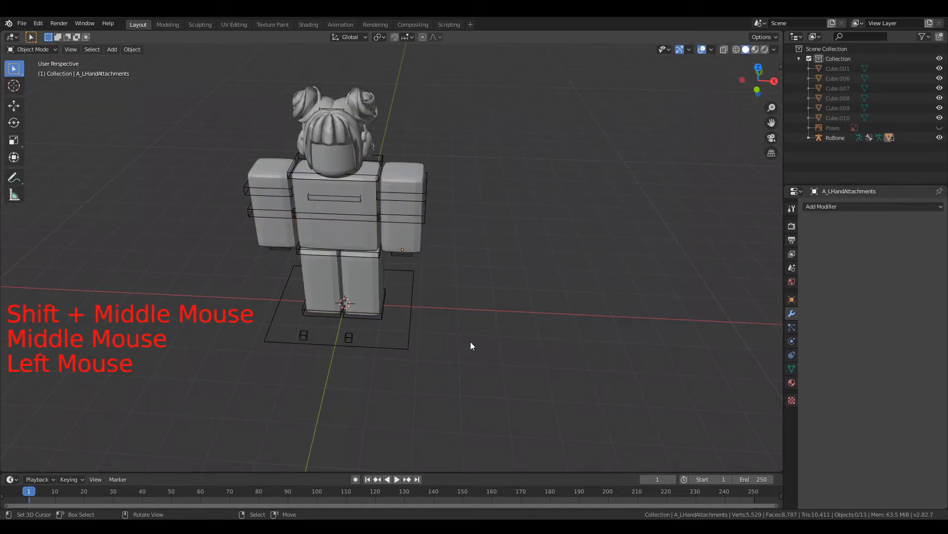
# Select the RoBone rig and switch it to Pose Mode.
pyautogui.rightClick(413, 342)
pyautogui.keyDown('shift'); pyautogui.moveTo(51, 52); pyautogui.dragTo(100, 134, button='middle'); pyautogui.keyUp('shift')
pyautogui.click(34, 48)
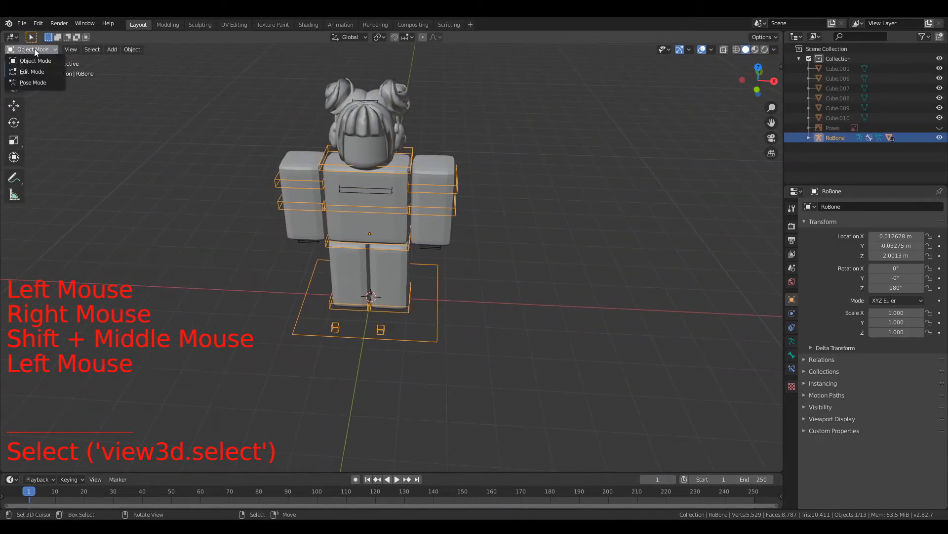
pyautogui.click(34, 83)
pyautogui.scroll(-1, 400, 257)
pyautogui.scroll(3, 473, 121)
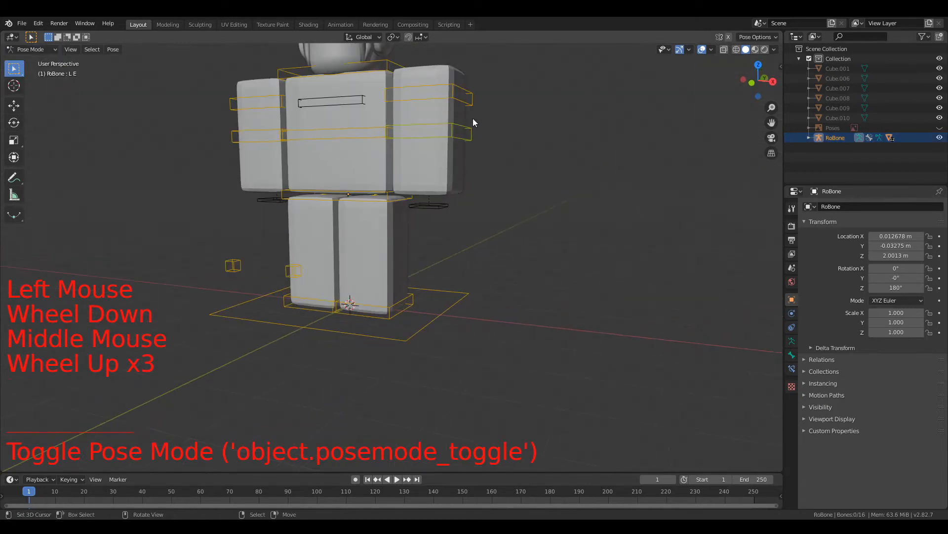
# Test the left elbow bone L E with a trial rotation in a side view and cancel it.
pyautogui.rightClick(474, 130)
pyautogui.scroll(-1, 529, 138)
pyautogui.moveTo(529, 138); pyautogui.dragTo(562, 169, button='middle')
pyautogui.hotkey('alt', 'a')
pyautogui.rightClick(512, 170)
pyautogui.press('e')
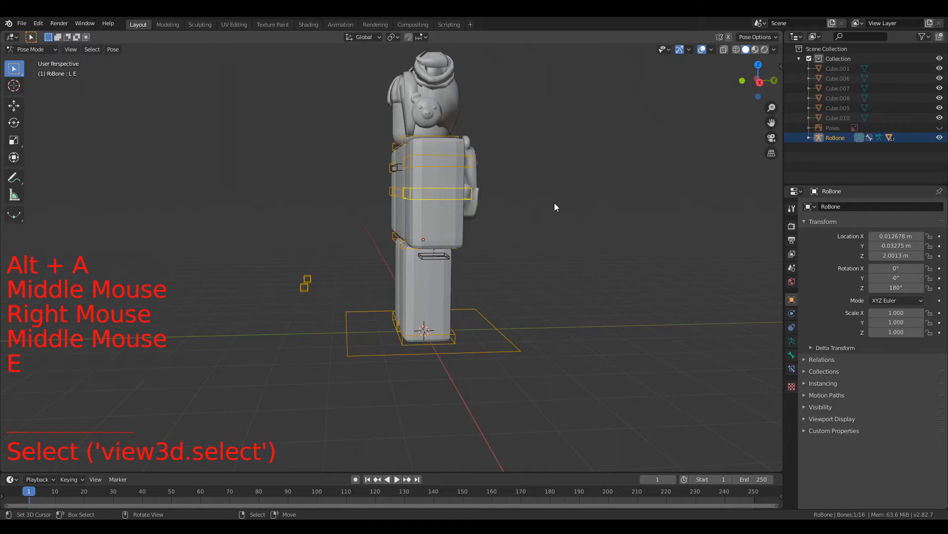
pyautogui.press('e')
pyautogui.press('g')
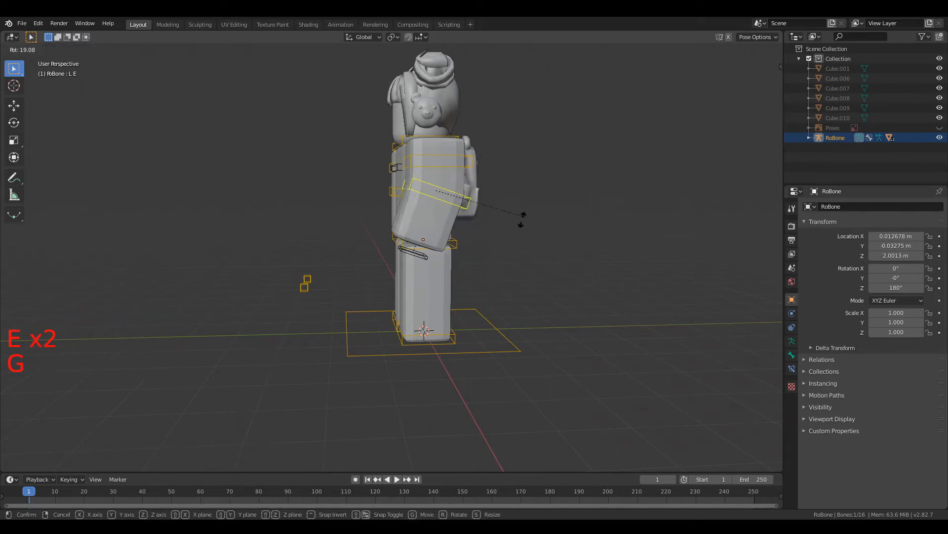
pyautogui.rightClick(469, 256)
# Test the left upper-arm bone L A with a trial rotation of the whole arm and cancel it.
pyautogui.rightClick(471, 165)
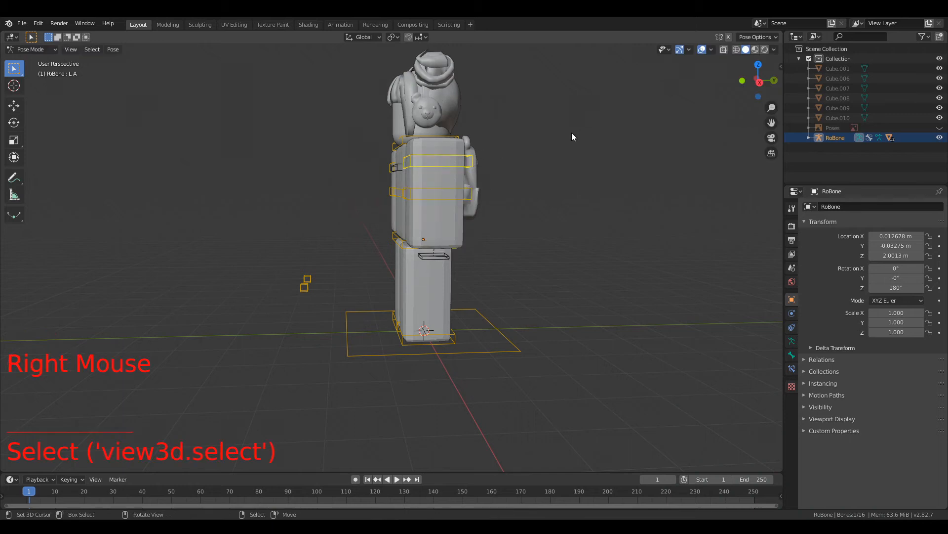
pyautogui.press('g')
pyautogui.rightClick(479, 185)
pyautogui.press('r')
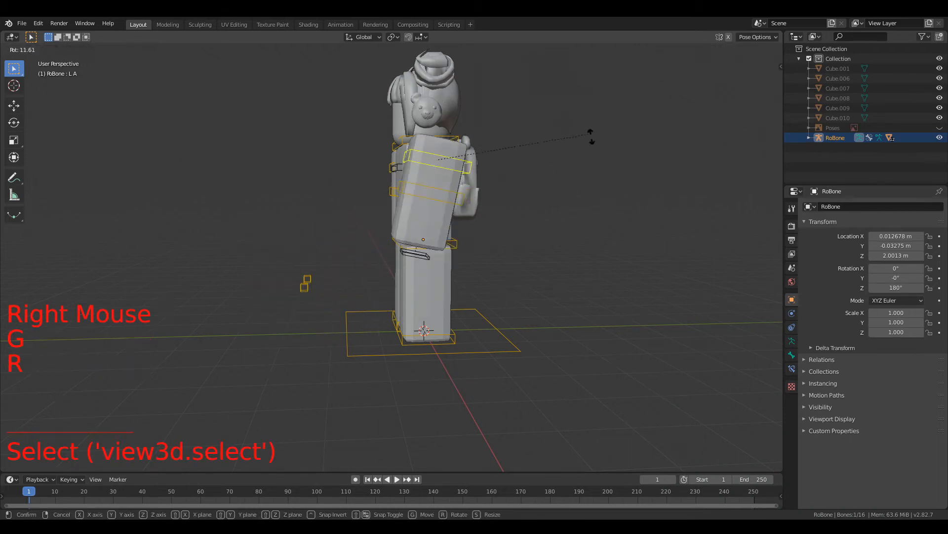
pyautogui.rightClick(511, 273)
# Test the left foot bone L K.001 with a trial move that bends the leg and cancel it.
pyautogui.moveTo(512, 275); pyautogui.dragTo(629, 275, button='middle')
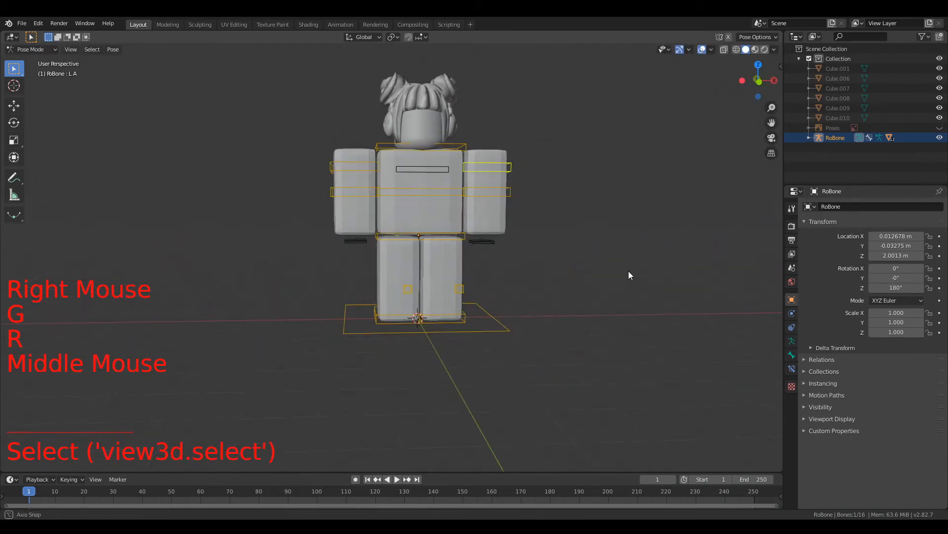
pyautogui.rightClick(461, 315)
pyautogui.press('g')
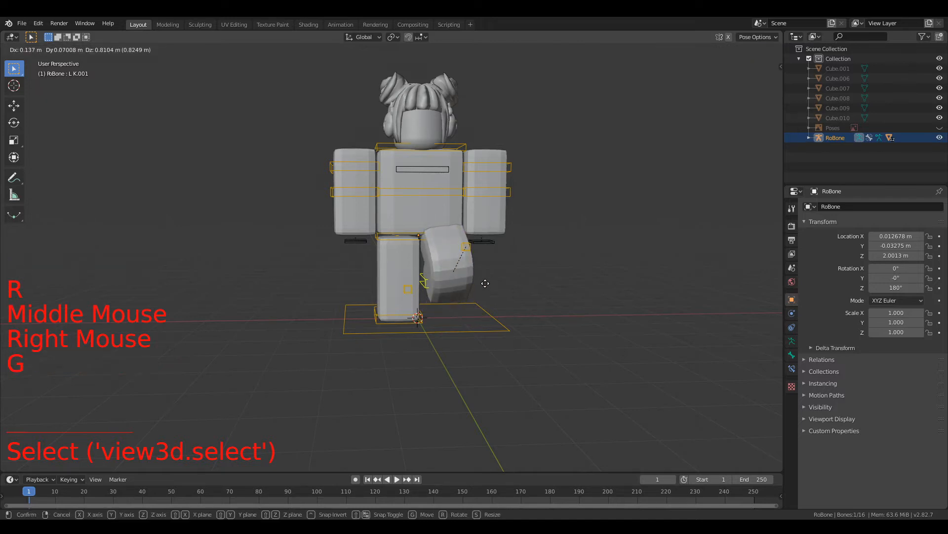
pyautogui.rightClick(459, 306)
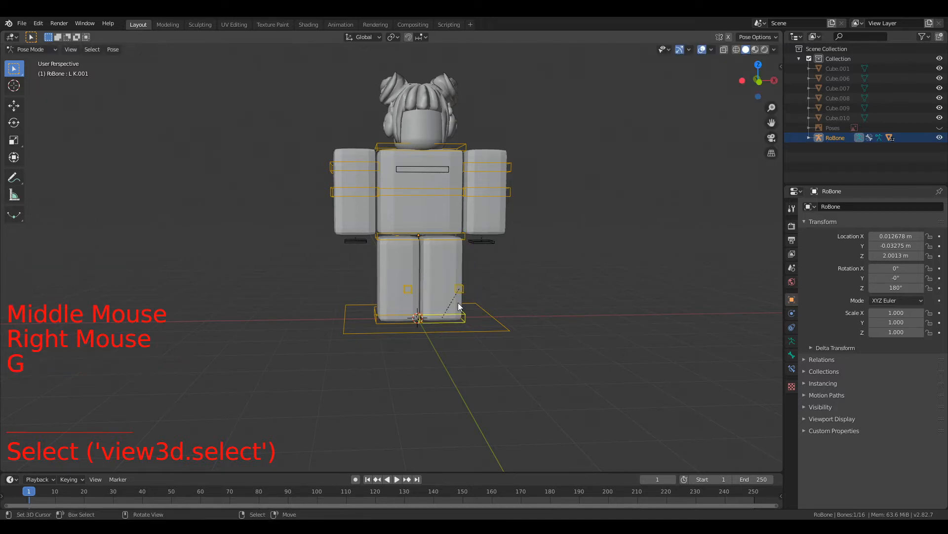
# Test the Lower bone at the hips with a trial move and rotation of the body and cancel both.
pyautogui.rightClick(439, 229)
pyautogui.press('t')
pyautogui.press('g')
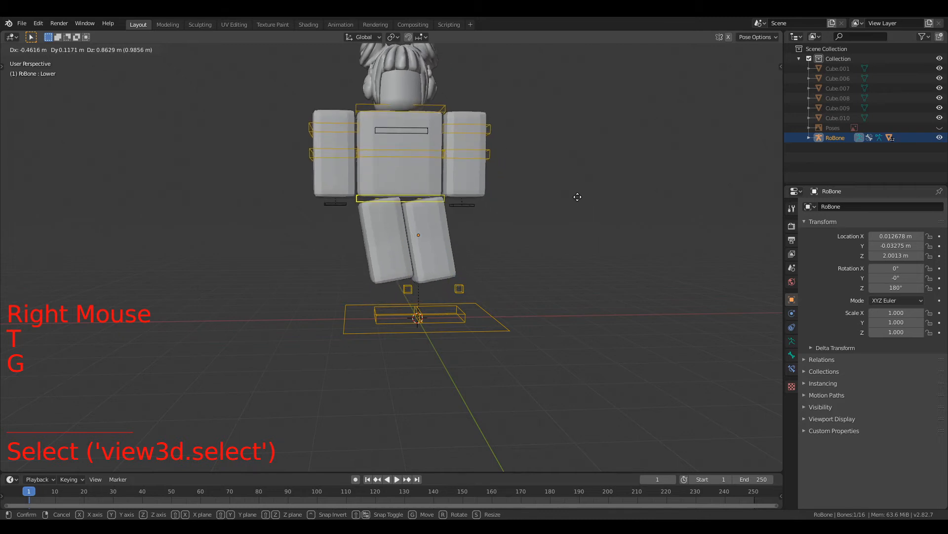
pyautogui.press('r')
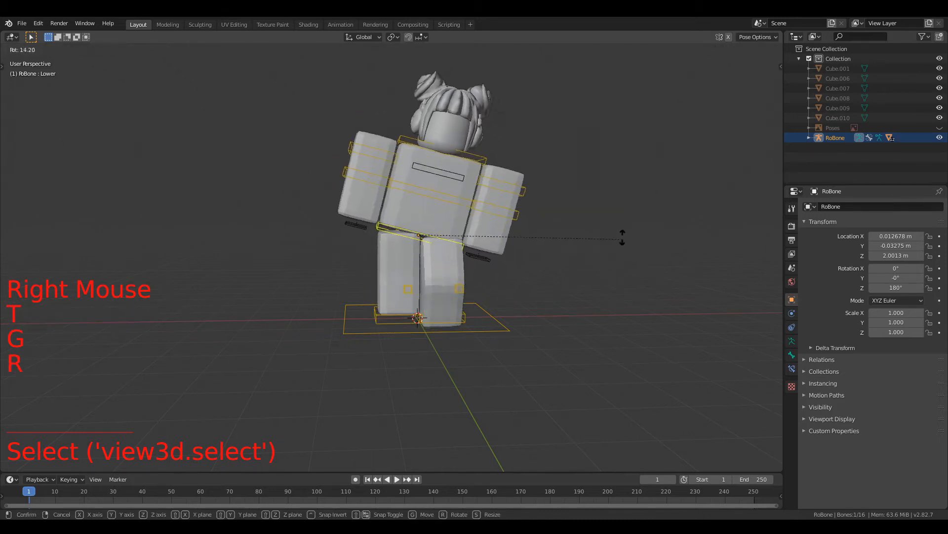
pyautogui.rightClick(585, 149)
pyautogui.click(479, 517)
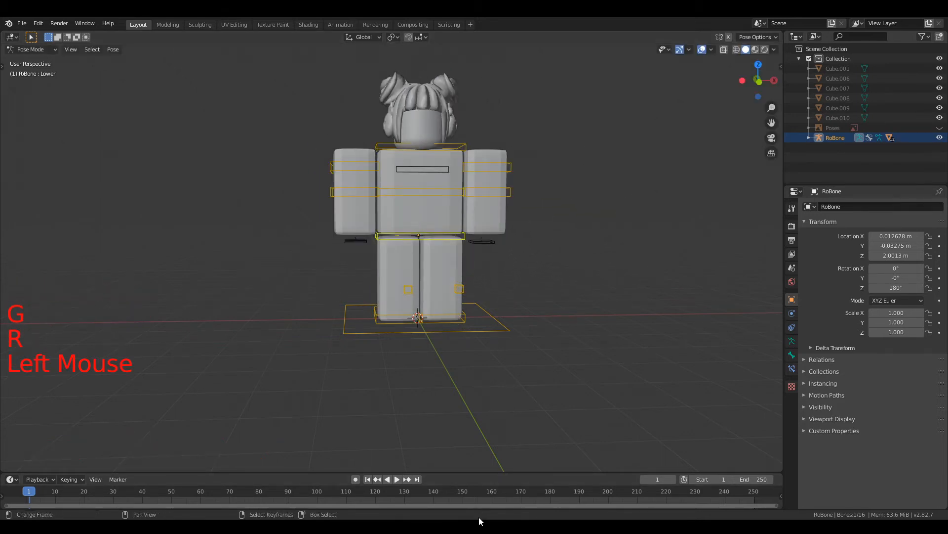
# Test the Head bone with a trial rotation to check that the hair follows, and cancel it.
pyautogui.keyDown('shift'); pyautogui.moveTo(611, 317); pyautogui.dragTo(597, 336, button='middle'); pyautogui.keyUp('shift')
pyautogui.rightClick(452, 182)
pyautogui.press('r')
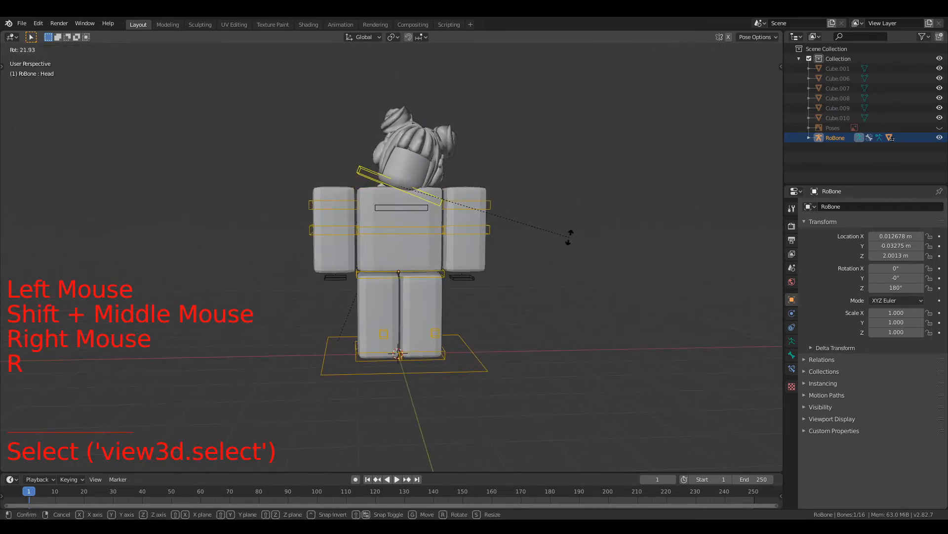
pyautogui.rightClick(532, 118)
pyautogui.moveTo(536, 119); pyautogui.dragTo(420, 138, button='middle')
pyautogui.moveTo(417, 259); pyautogui.dragTo(621, 275, button='middle')
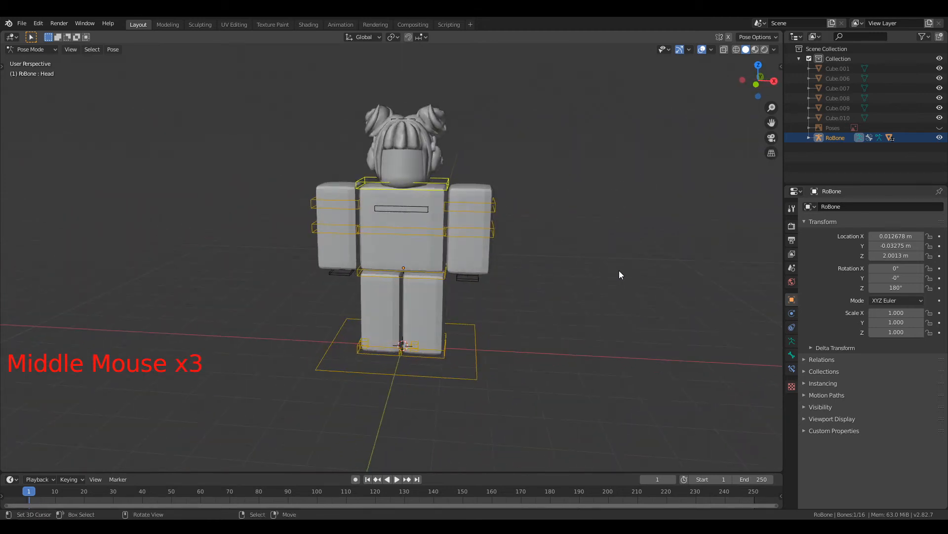
# Return the rig to Object Mode and clear the selection.
pyautogui.click(40, 53)
pyautogui.click(40, 61)
pyautogui.scroll(-5, 453, 143)
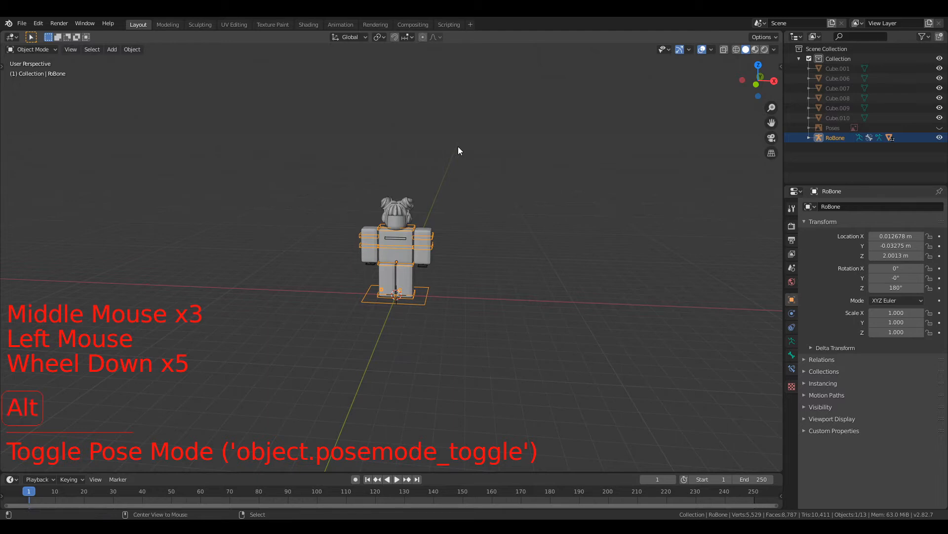
pyautogui.hotkey('alt', 'a')
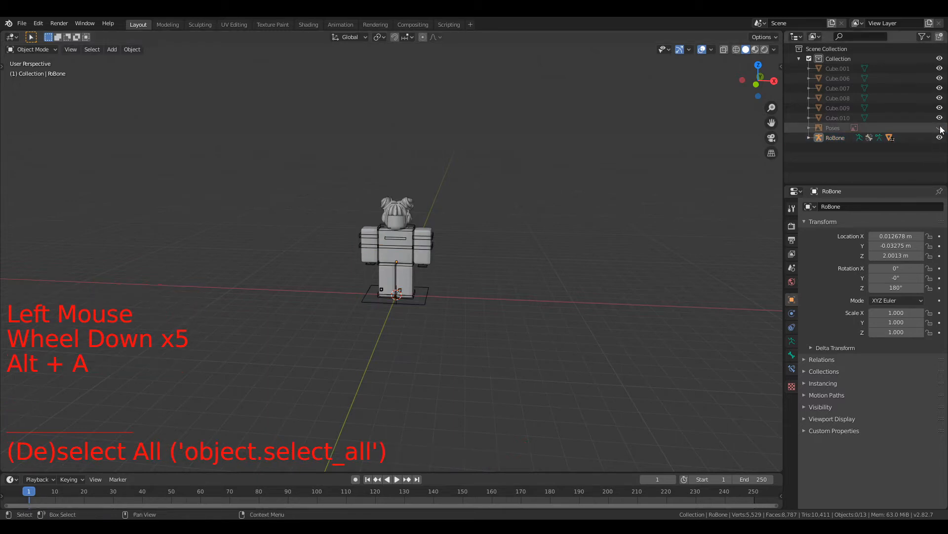
# Unhide the Poses reference image and scale it up by about 2.983 in the top view.
pyautogui.press('KP_7')
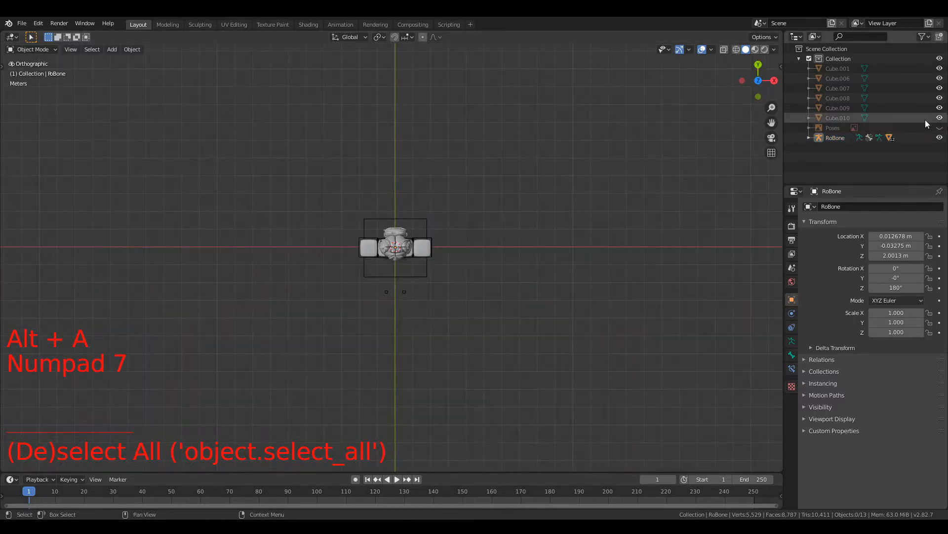
pyautogui.click(940, 128)
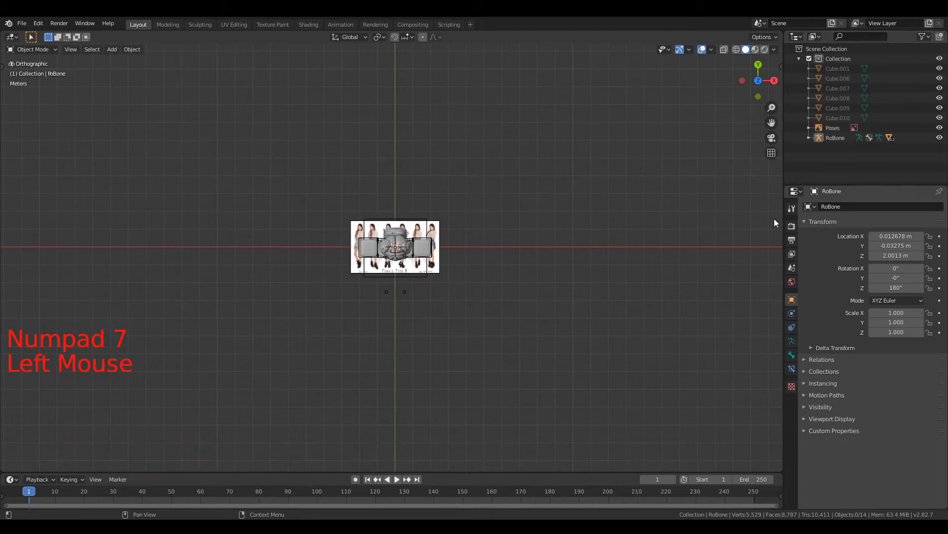
pyautogui.scroll(1, 448, 230)
pyautogui.rightClick(448, 231)
pyautogui.scroll(-2, 494, 302)
pyautogui.press('s')
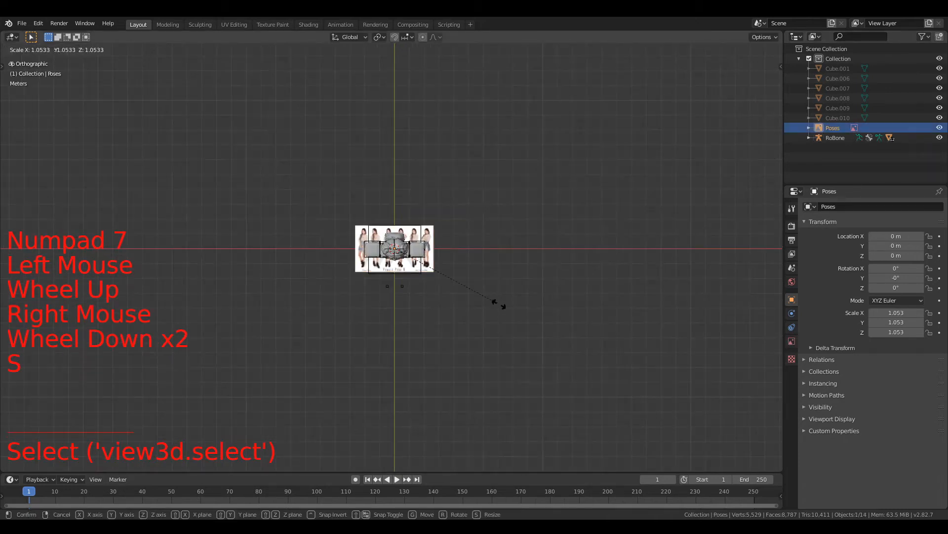
pyautogui.click(699, 387)
# Stand the Poses image upright by rotating it 90° about X, and move it about 4.73 m along Y and 9.46 m up.
pyautogui.press('KP_3')
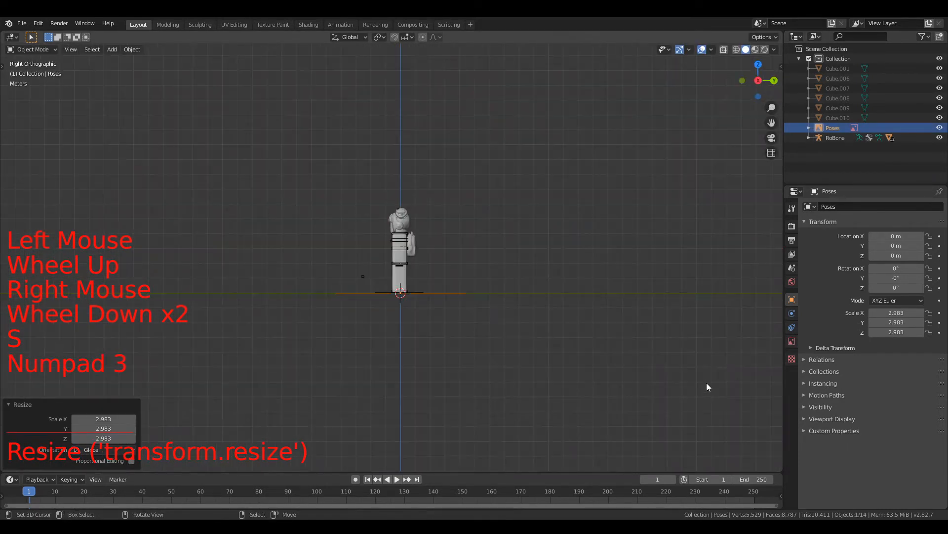
pyautogui.press('r')
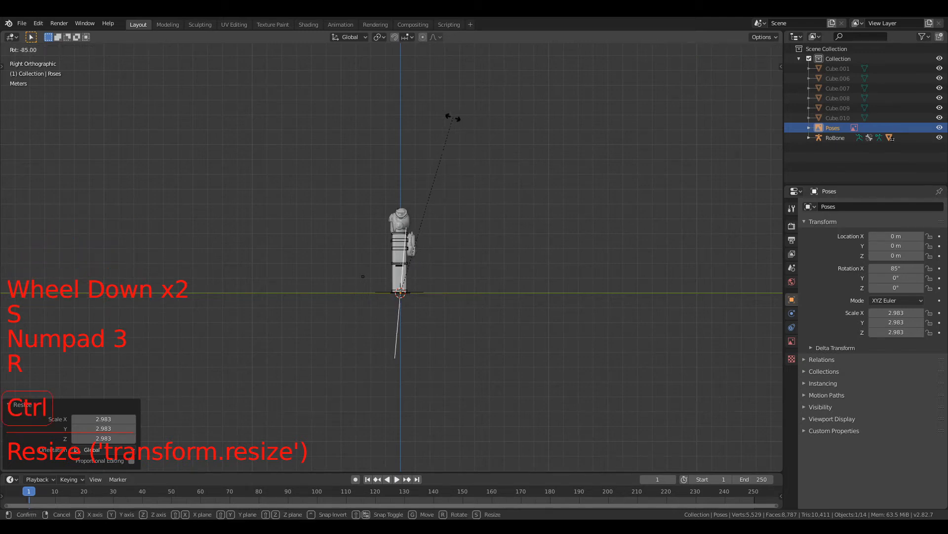
pyautogui.click(453, 123)
pyautogui.press('g')
pyautogui.click(529, 252)
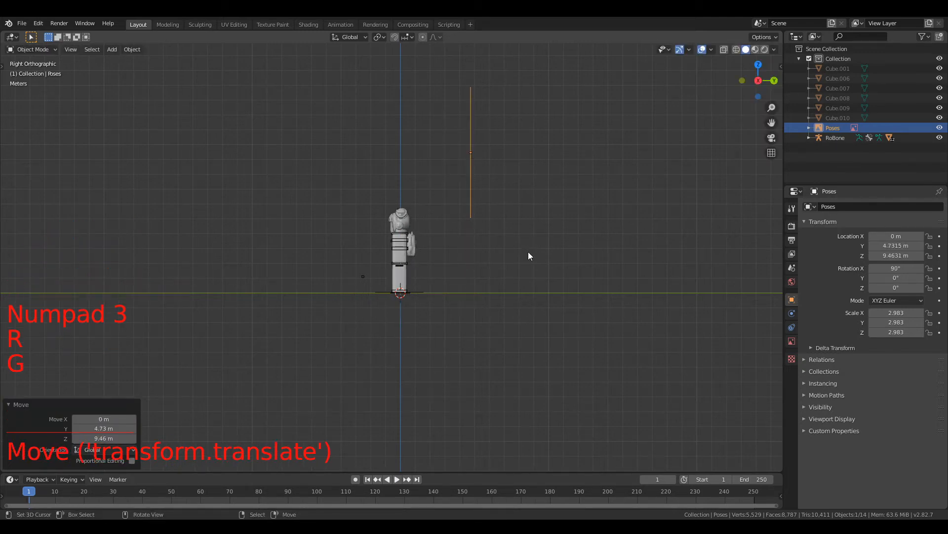
# Move the Poses image about 8.43 m along negative X and 1.07 m down in the front view, and zoom in on it.
pyautogui.press('KP_1')
pyautogui.press('g')
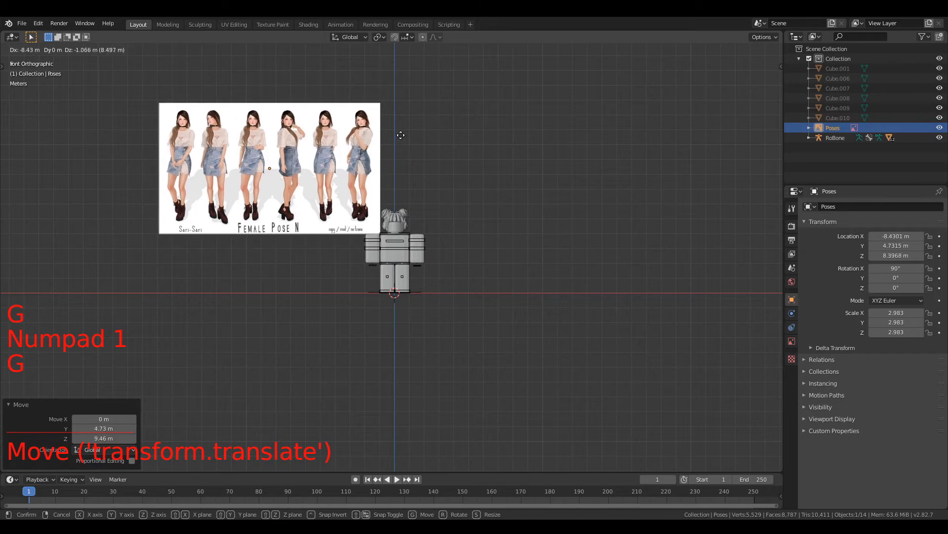
pyautogui.click(401, 140)
pyautogui.keyDown('shift'); pyautogui.moveTo(414, 141); pyautogui.dragTo(538, 262, button='middle'); pyautogui.keyUp('shift')
pyautogui.scroll(5, 544, 218)
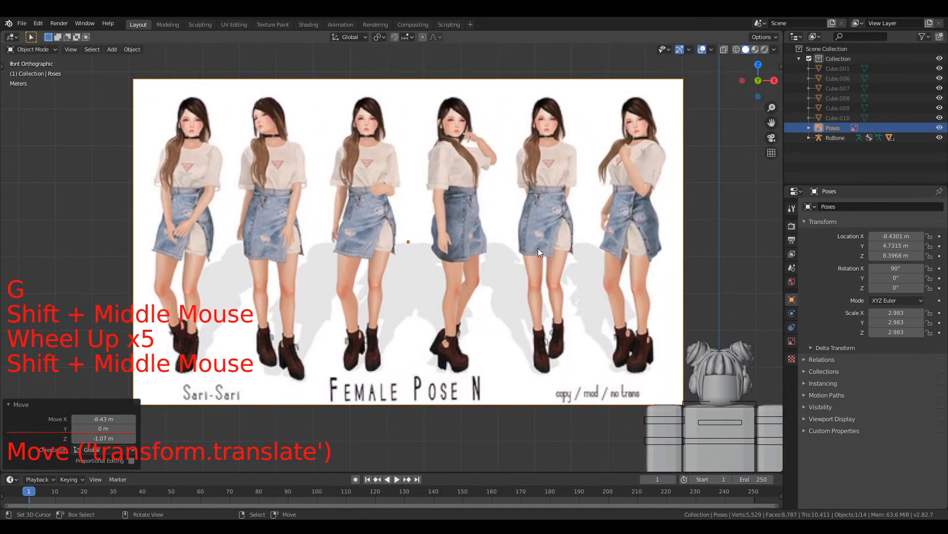
# Examine the six figures in the Poses reference image and mark the fourth pose with the 3D cursor.
pyautogui.scroll(-1, 538, 248)
pyautogui.click(228, 142)
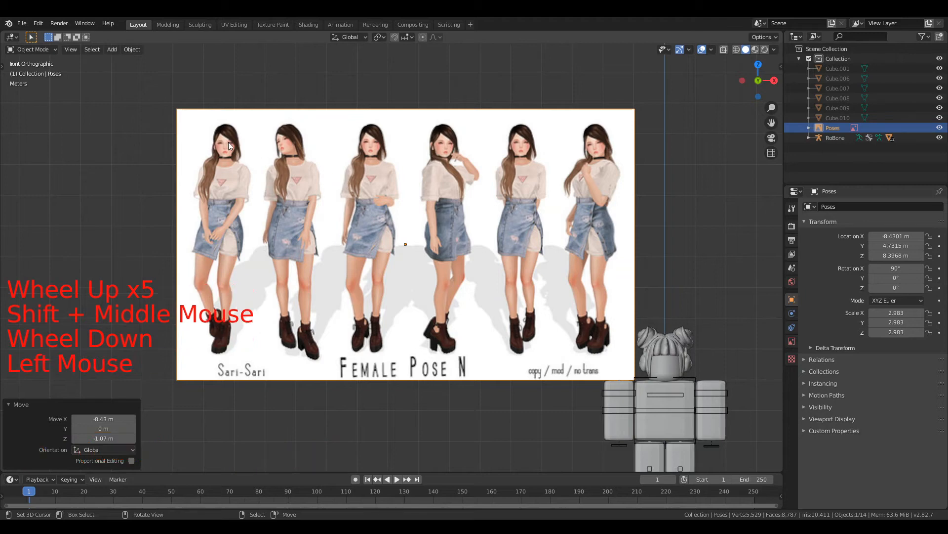
pyautogui.click(303, 173)
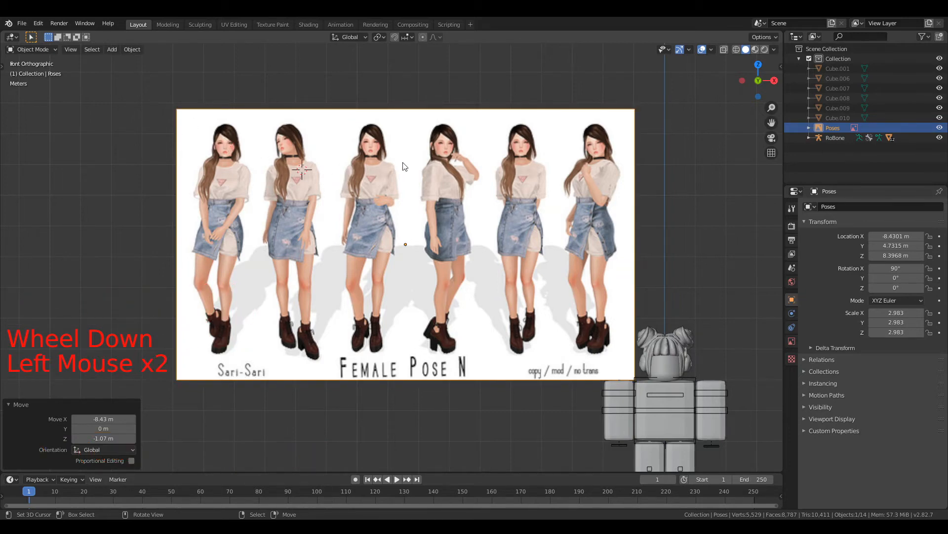
pyautogui.click(377, 151)
pyautogui.click(449, 152)
pyautogui.click(509, 151)
pyautogui.click(579, 161)
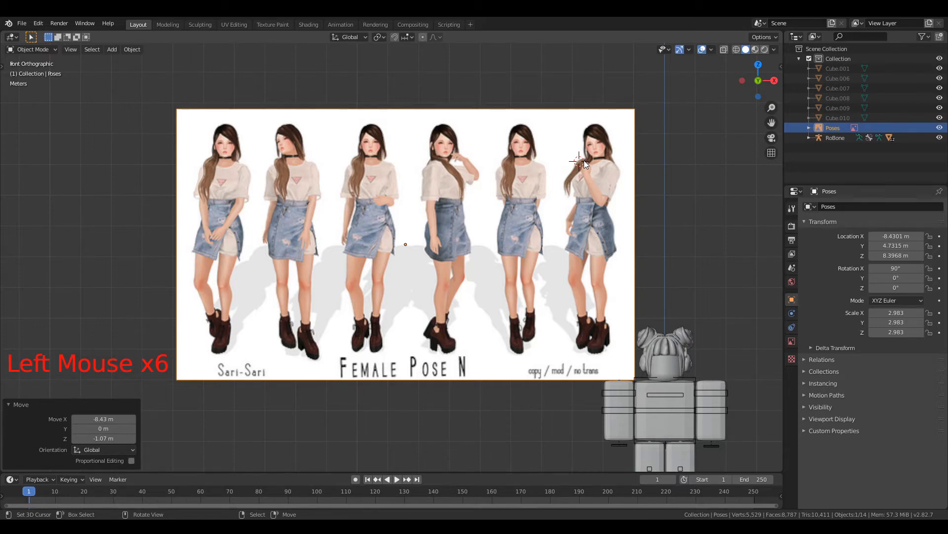
pyautogui.click(459, 188)
pyautogui.click(457, 149)
# Select the RoBone armature and switch it to Pose Mode.
pyautogui.scroll(-3, 458, 149)
pyautogui.keyDown('shift'); pyautogui.moveTo(563, 210); pyautogui.dragTo(474, 260, button='middle'); pyautogui.keyUp('shift')
pyautogui.scroll(2, 463, 136)
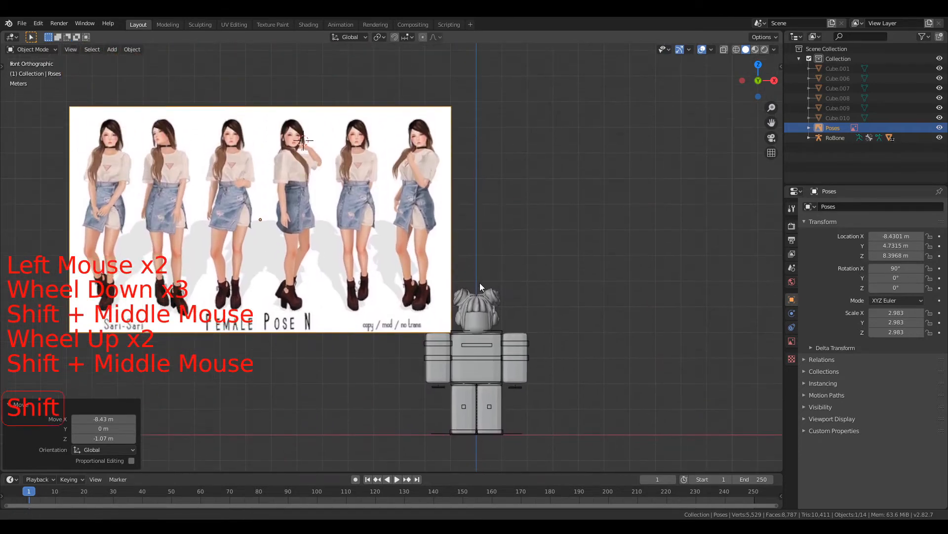
pyautogui.rightClick(527, 363)
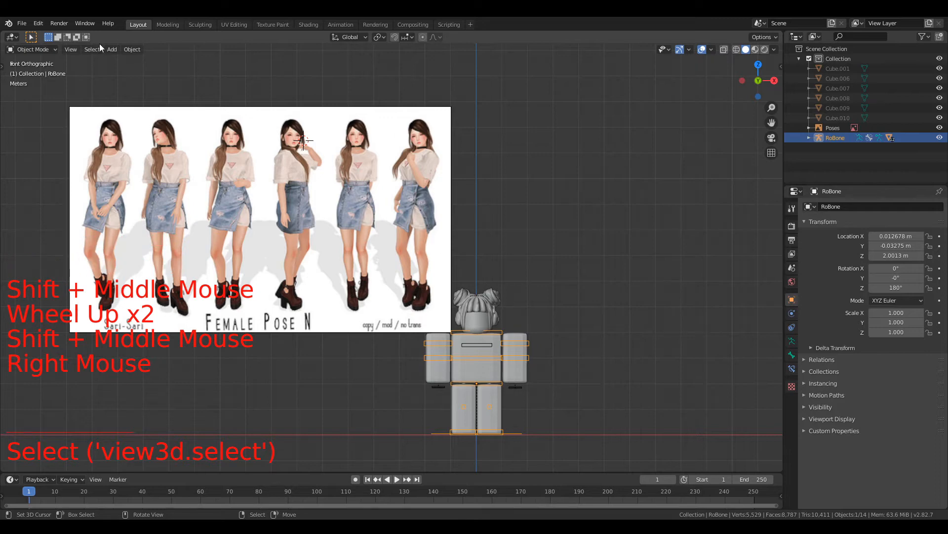
pyautogui.click(40, 48)
pyautogui.click(44, 85)
pyautogui.keyDown('shift'); pyautogui.moveTo(511, 214); pyautogui.dragTo(553, 222, button='middle'); pyautogui.keyUp('shift')
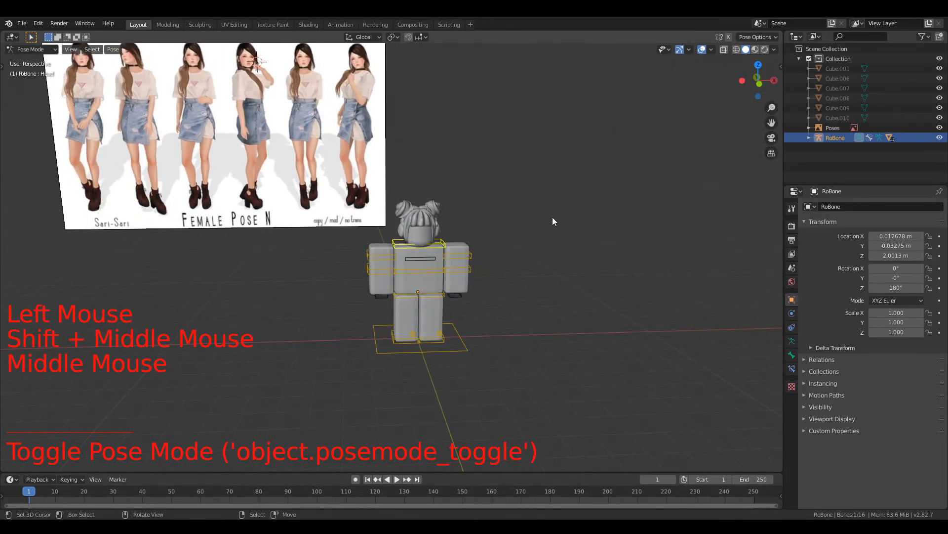
# Rotate the rig's Base bone by about -54.4° around the view Z axis in the top view.
pyautogui.press('KP_7')
pyautogui.press('r')
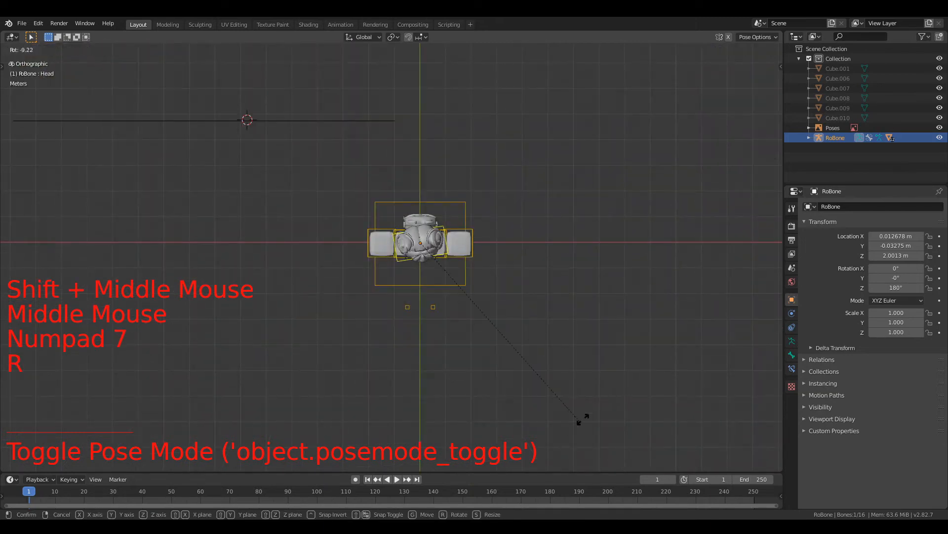
pyautogui.rightClick(451, 282)
pyautogui.press('r')
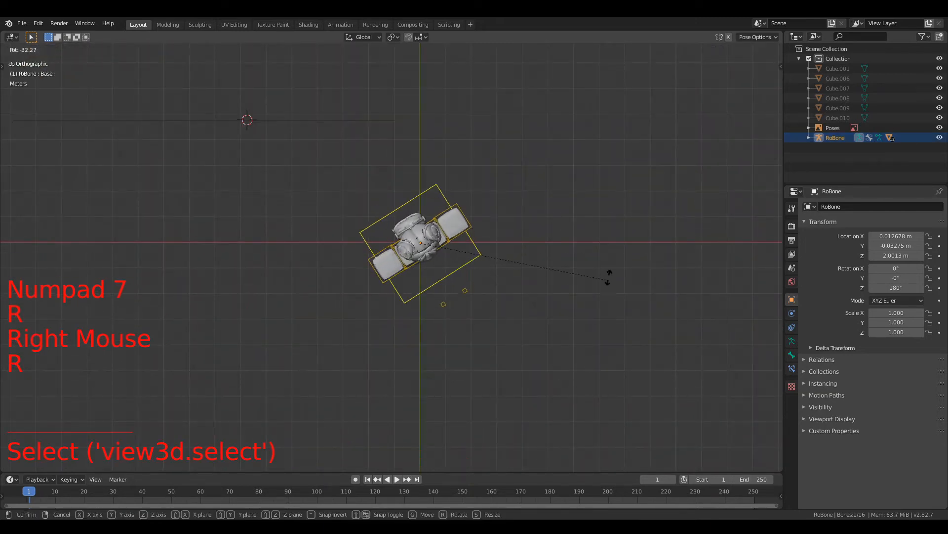
pyautogui.click(611, 205)
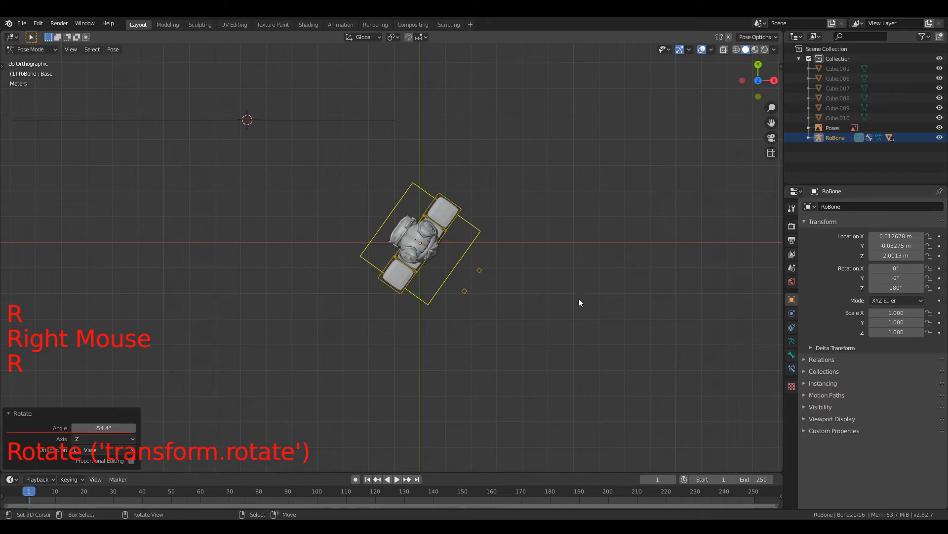
# Rotate the Base bone a further -7.72° in the top view and compare its facing with the reference figure.
pyautogui.scroll(-3, 579, 298)
pyautogui.moveTo(579, 298); pyautogui.dragTo(553, 209, button='middle')
pyautogui.press('KP_7')
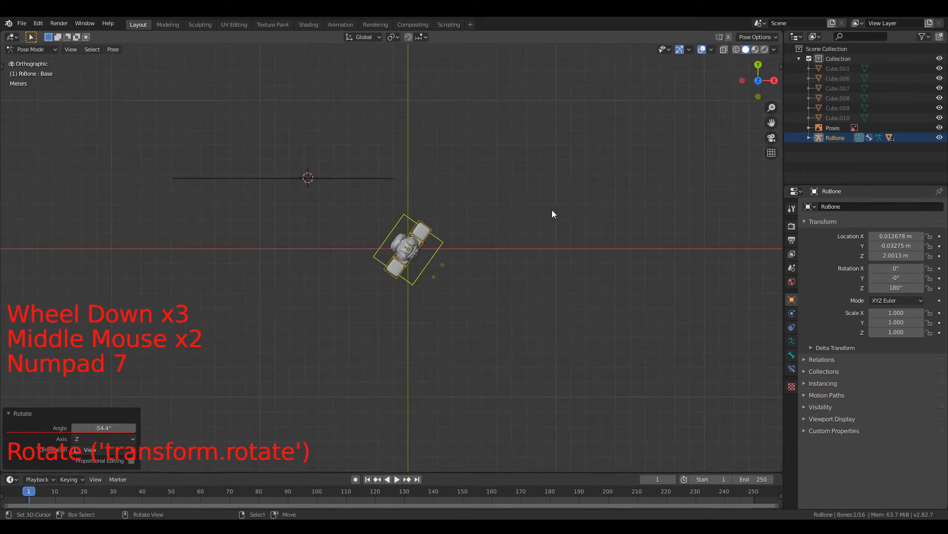
pyautogui.scroll(4, 552, 211)
pyautogui.press('r')
pyautogui.click(591, 244)
pyautogui.scroll(-4, 594, 239)
pyautogui.moveTo(595, 239); pyautogui.dragTo(594, 210, button='middle')
pyautogui.scroll(3, 593, 220)
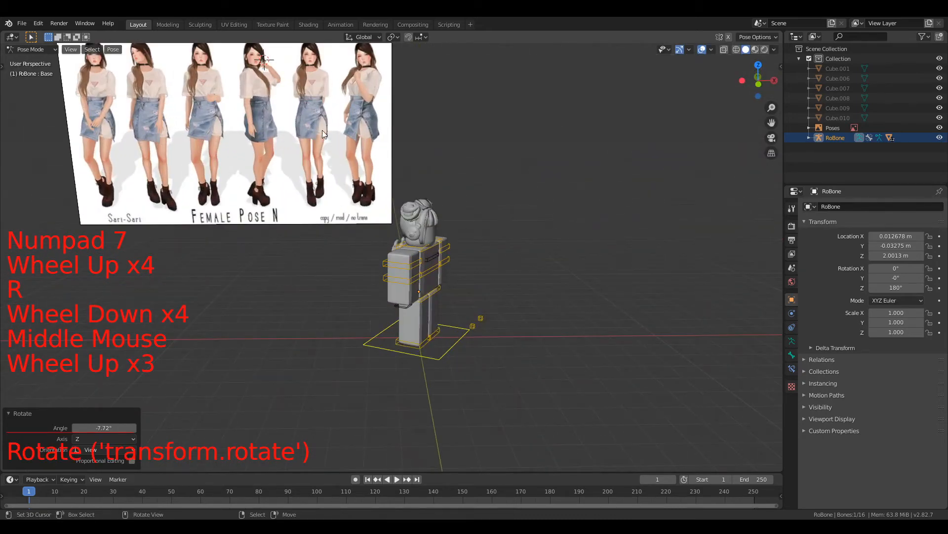
pyautogui.scroll(1, 328, 152)
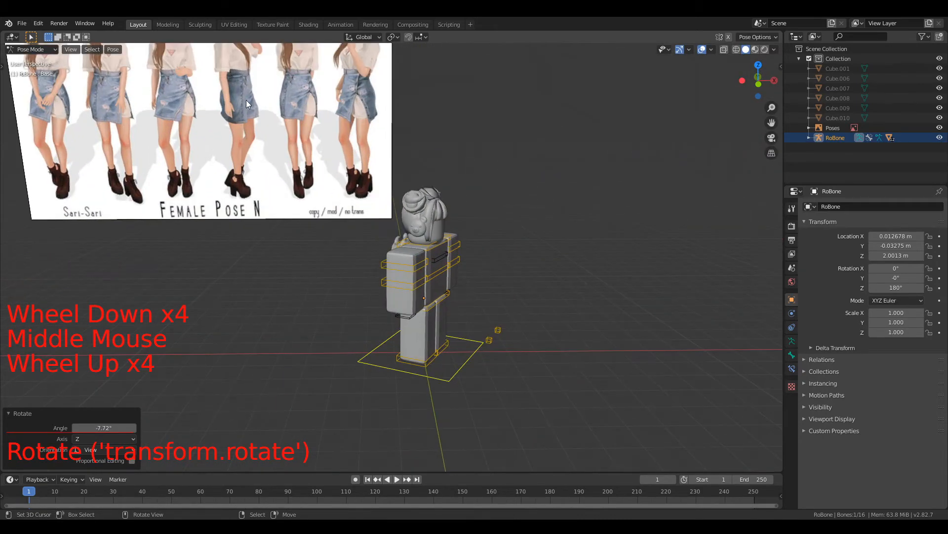
pyautogui.scroll(-1, 257, 90)
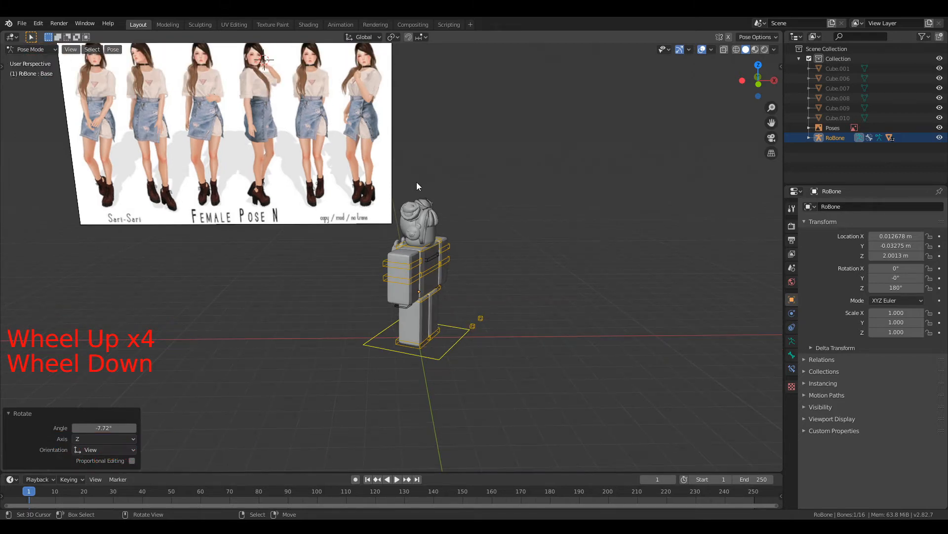
# Tilt the torso sideways by rotating the Lower bone about 10.5° as seen from the avatar's front.
pyautogui.moveTo(429, 195); pyautogui.dragTo(355, 172, button='middle')
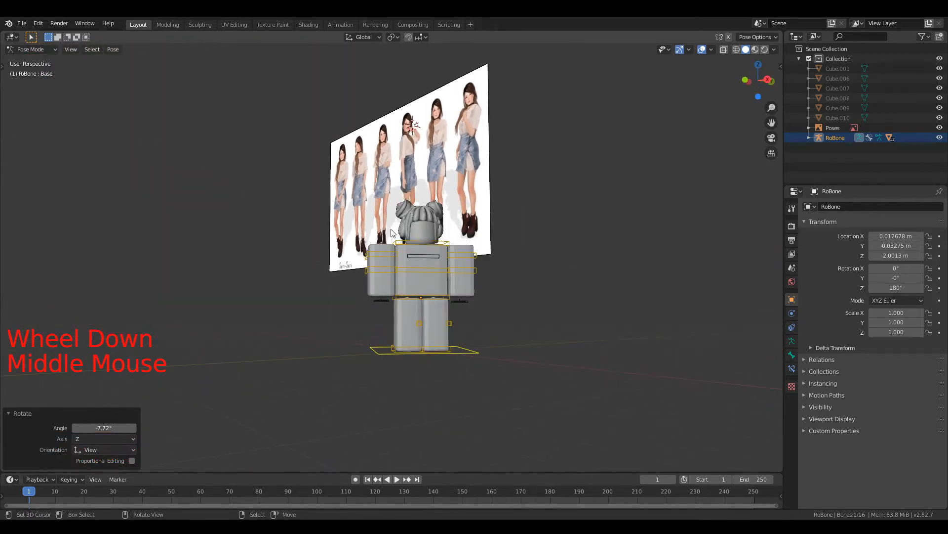
pyautogui.scroll(2, 447, 327)
pyautogui.rightClick(464, 316)
pyautogui.moveTo(464, 316); pyautogui.dragTo(489, 297, button='middle')
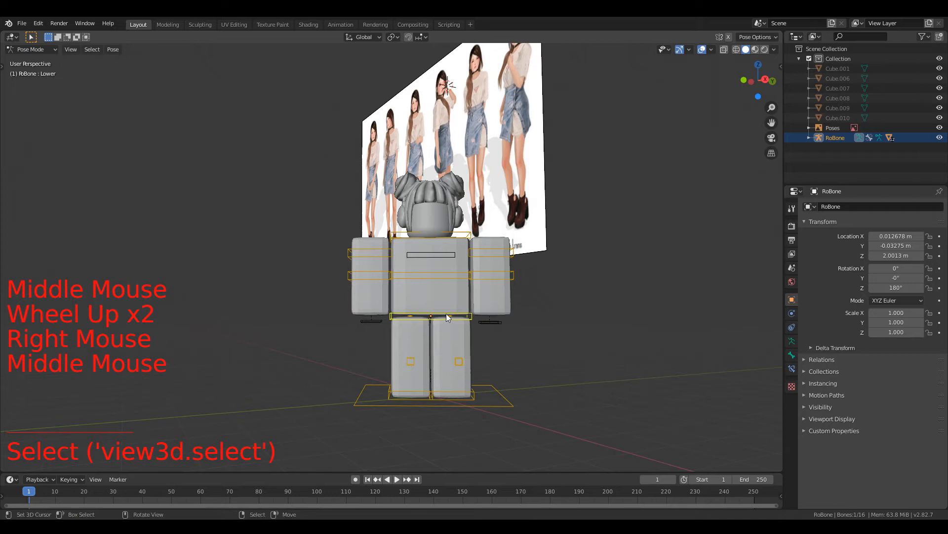
pyautogui.press('r')
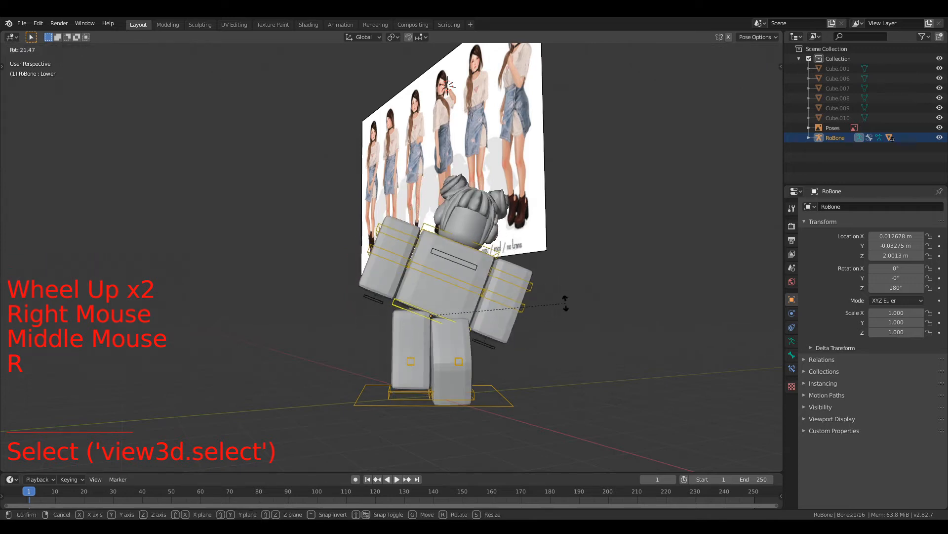
pyautogui.click(512, 331)
# Move the left foot bone L K.001 slightly upward in the front view to bend the knee.
pyautogui.keyDown('shift'); pyautogui.moveTo(512, 330); pyautogui.dragTo(463, 268, button='middle'); pyautogui.keyUp('shift')
pyautogui.scroll(4, 469, 340)
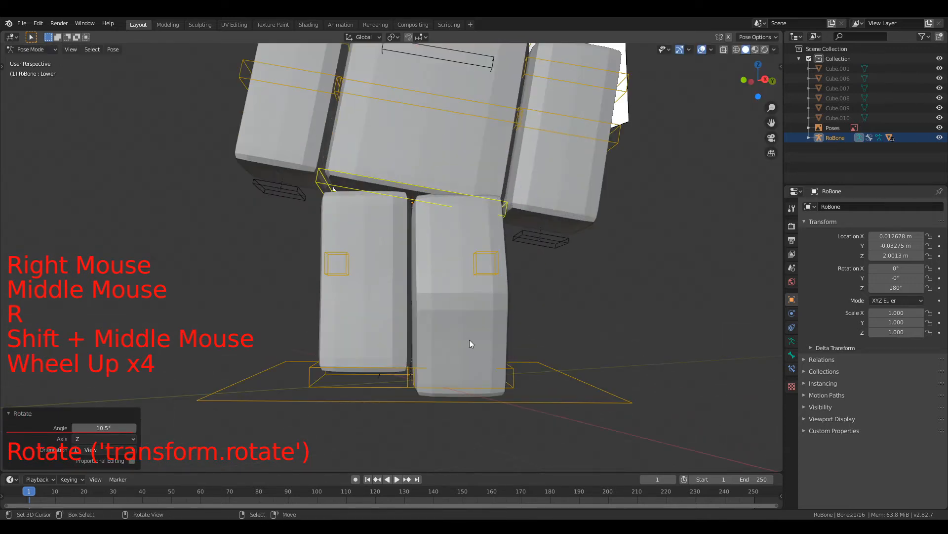
pyautogui.rightClick(514, 371)
pyautogui.press('KP_1')
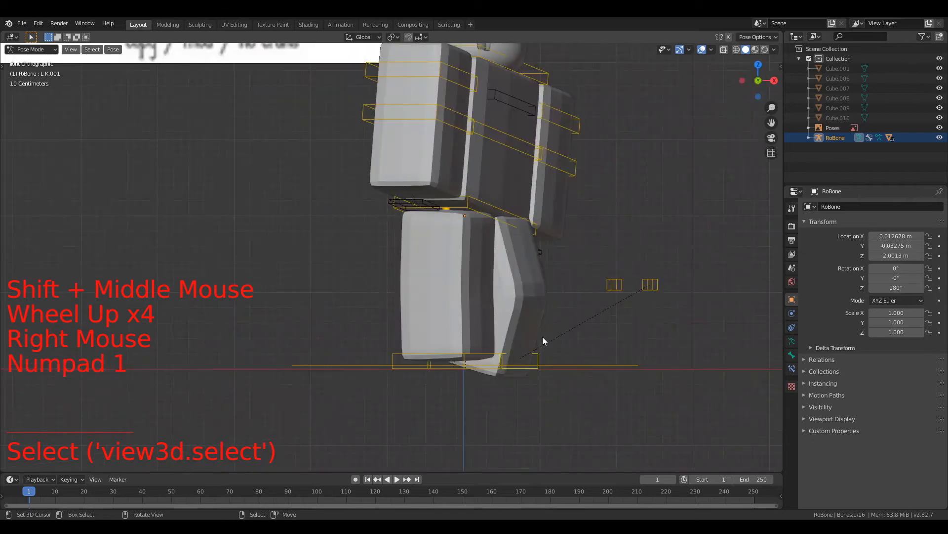
pyautogui.press('g')
pyautogui.click(551, 322)
# Move the Lower bone slightly down along the global Z axis in the front view.
pyautogui.rightClick(482, 212)
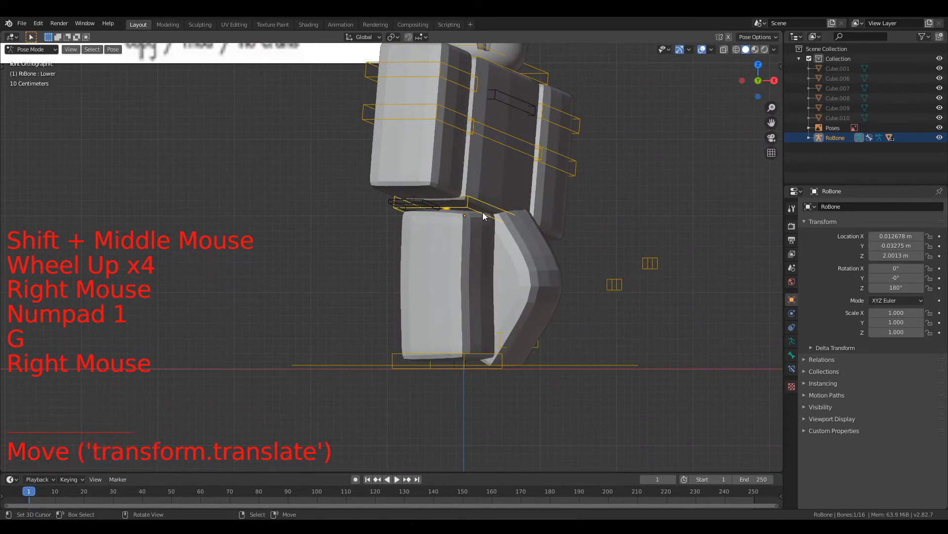
pyautogui.press('g')
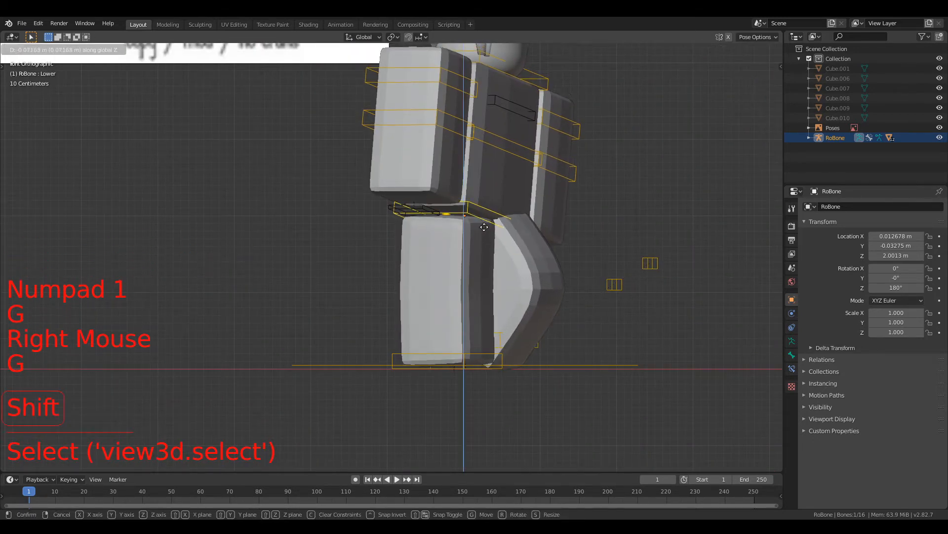
pyautogui.click(486, 237)
# Straighten the upper torso by rotating the Upper bone about -9.5° as seen from the avatar's front.
pyautogui.scroll(-3, 488, 241)
pyautogui.scroll(-1, 487, 239)
pyautogui.keyDown('shift'); pyautogui.moveTo(519, 194); pyautogui.dragTo(469, 350, button='middle'); pyautogui.keyUp('shift')
pyautogui.rightClick(482, 307)
pyautogui.rightClick(435, 354)
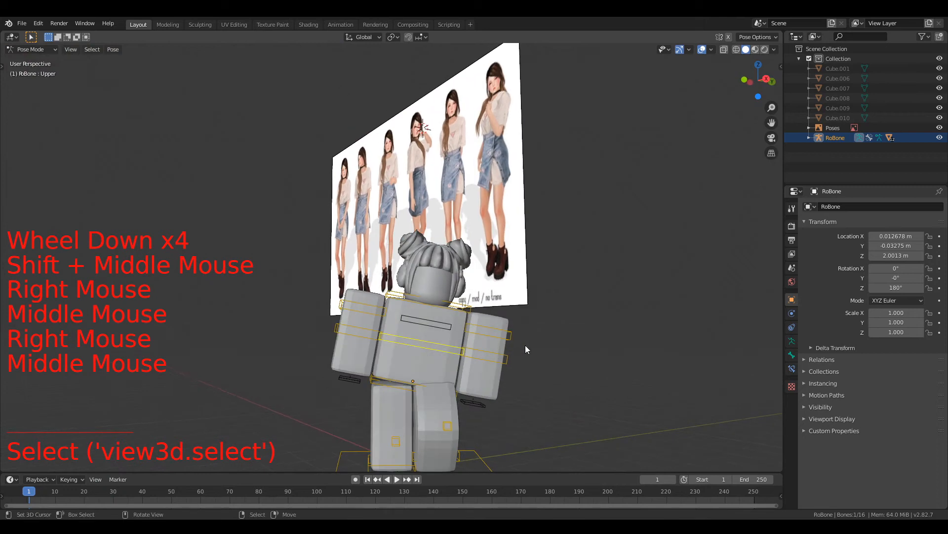
pyautogui.press('r')
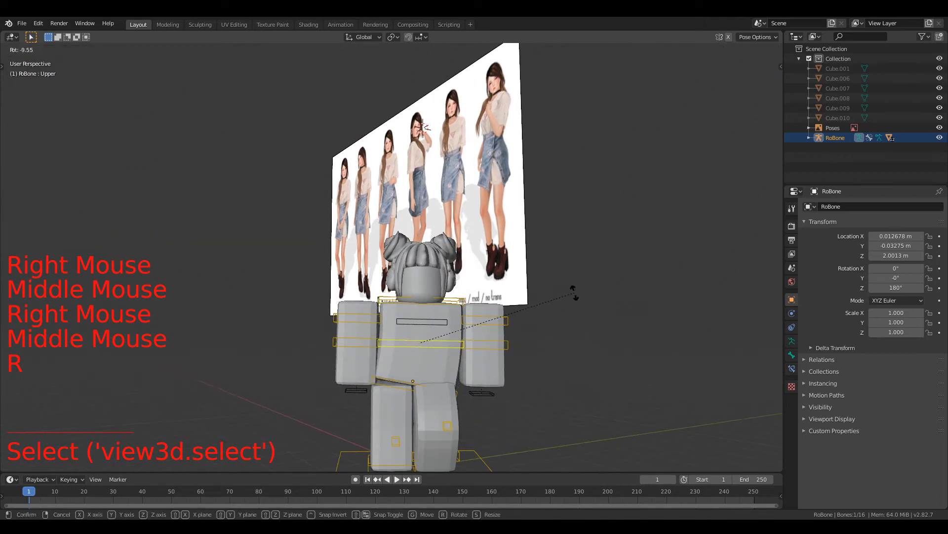
pyautogui.click(575, 294)
# Rotate the Lower bone back slightly in the opposite direction to shift the hip tilt.
pyautogui.rightClick(441, 393)
pyautogui.press('r')
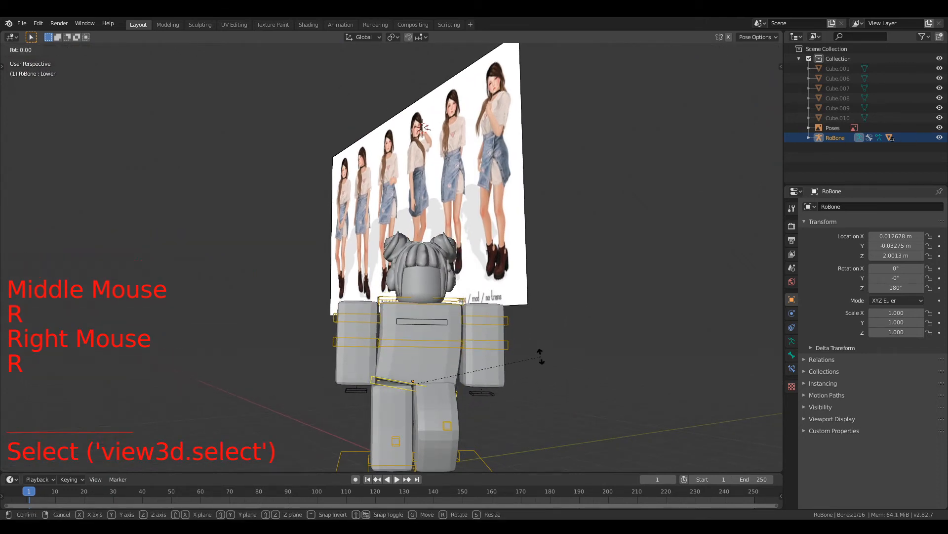
pyautogui.click(540, 343)
# Rotate the Upper bone about 4.41° to level the shoulders, and compare the torso with the reference image.
pyautogui.rightClick(467, 338)
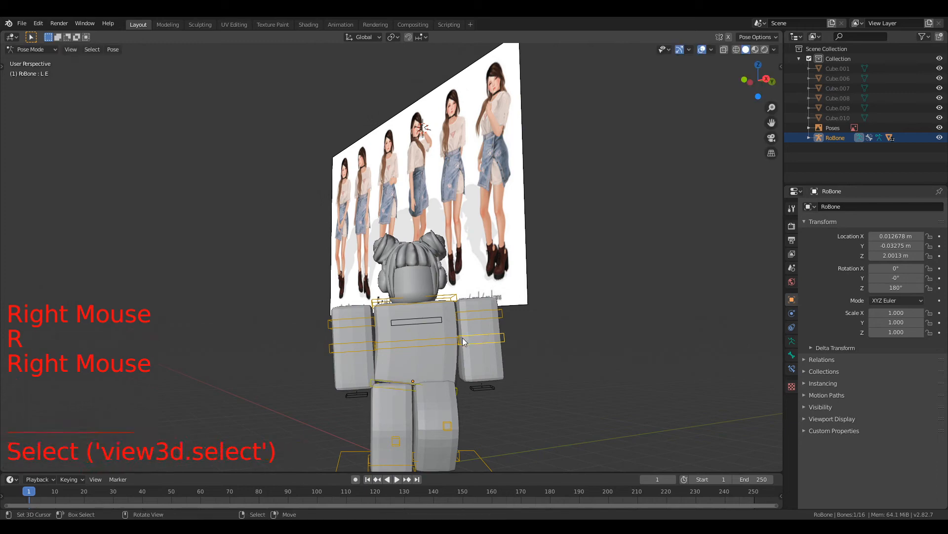
pyautogui.rightClick(461, 340)
pyautogui.press('r')
pyautogui.click(577, 340)
pyautogui.keyDown('shift'); pyautogui.moveTo(577, 340); pyautogui.dragTo(577, 312, button='middle'); pyautogui.keyUp('shift')
pyautogui.scroll(-3, 624, 310)
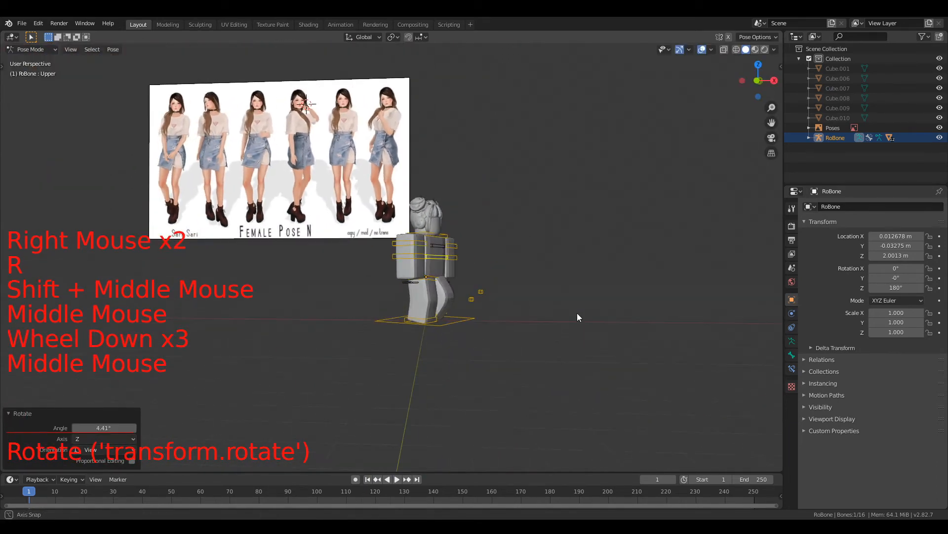
pyautogui.scroll(2, 577, 312)
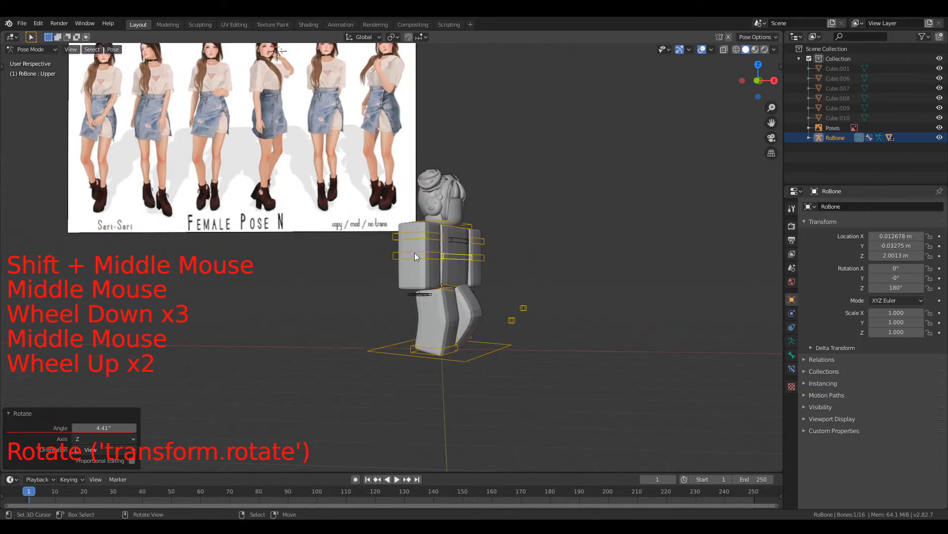
# Rotate the right arm bone R A by about -11.7° as seen from above the avatar.
pyautogui.rightClick(414, 253)
pyautogui.keyDown('shift'); pyautogui.moveTo(413, 253); pyautogui.dragTo(563, 270, button='middle'); pyautogui.keyUp('shift')
pyautogui.scroll(4, 454, 264)
pyautogui.press('r')
pyautogui.rightClick(630, 235)
pyautogui.press('r')
pyautogui.click(549, 209)
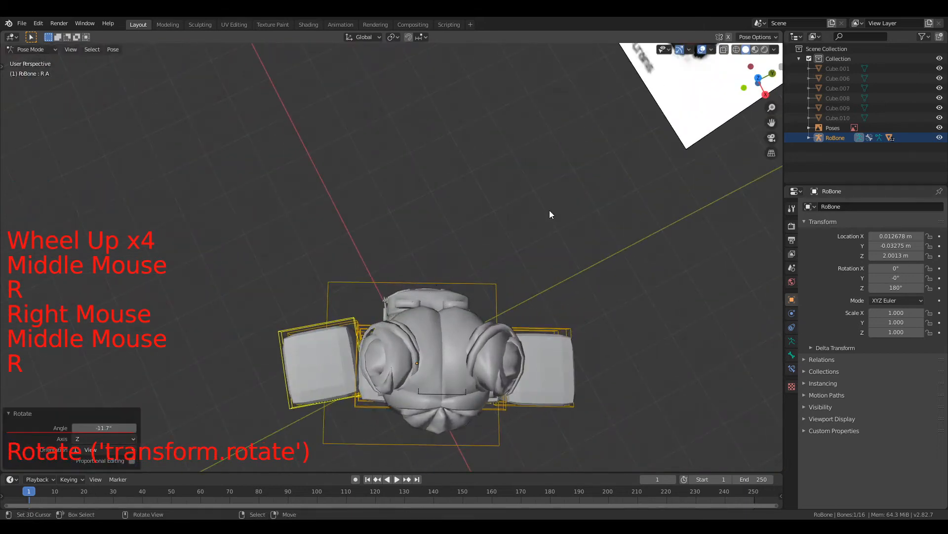
# Move the right arm bone R A about 0.06 m along X and 0.011 m along Y.
pyautogui.moveTo(550, 210); pyautogui.dragTo(567, 221, button='middle')
pyautogui.press('g')
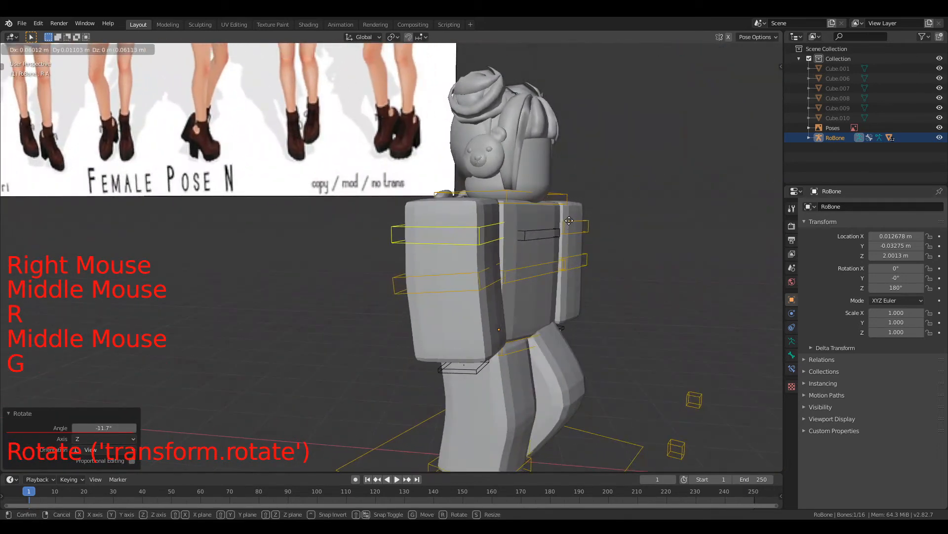
pyautogui.click(569, 221)
pyautogui.scroll(-4, 565, 242)
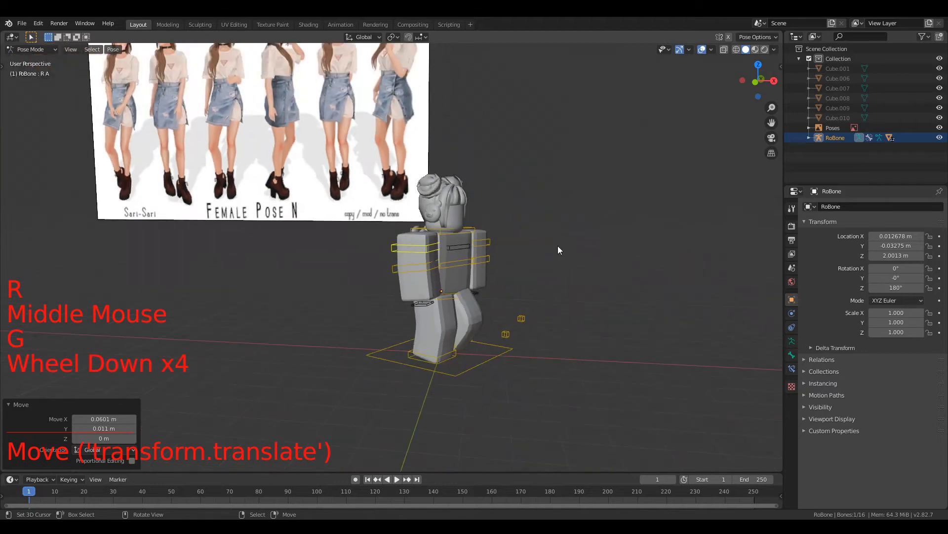
# Rotate the Head bone about 62° in the top view to turn the face toward the front.
pyautogui.rightClick(476, 226)
pyautogui.moveTo(479, 231); pyautogui.dragTo(489, 288, button='middle')
pyautogui.press('KP_7')
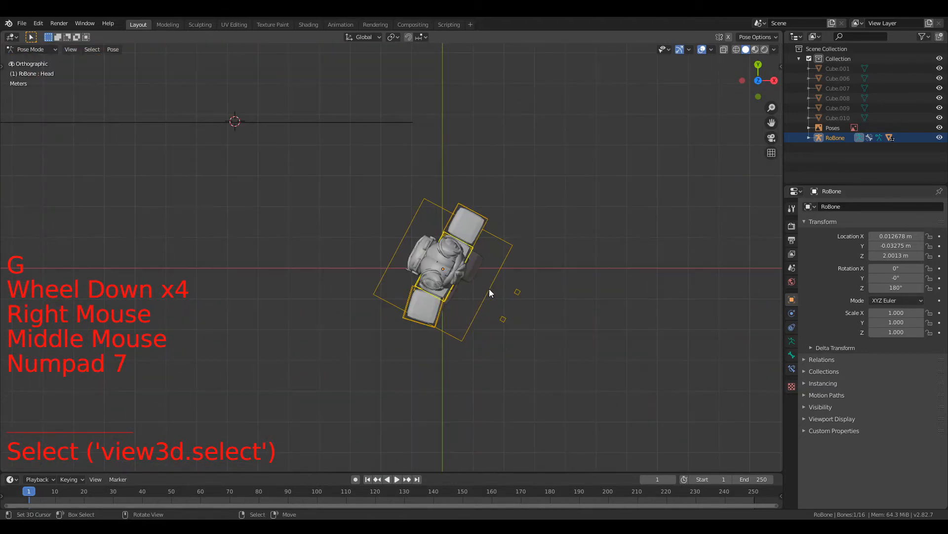
pyautogui.press('r')
pyautogui.click(545, 367)
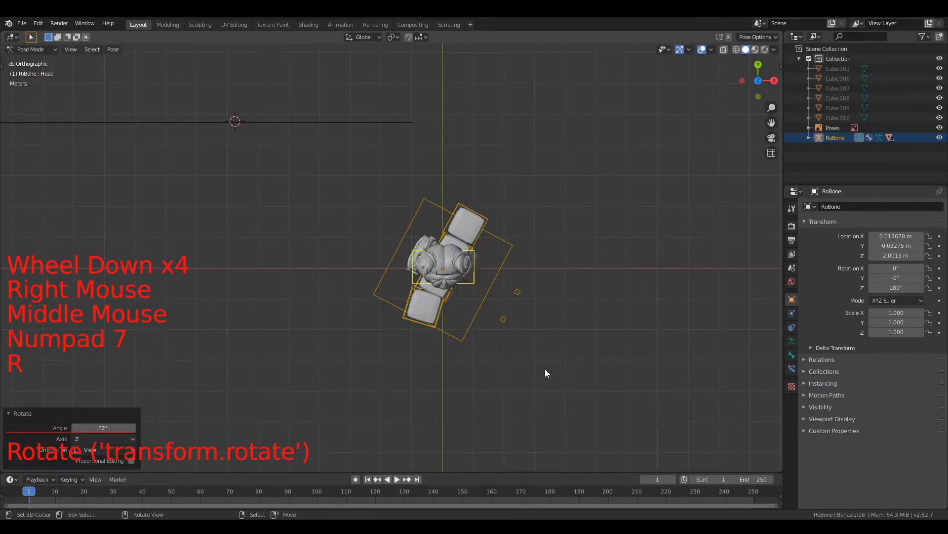
# Rotate the Head bone by a further -12.2° and compare the head with the reference image.
pyautogui.moveTo(545, 369); pyautogui.dragTo(506, 378, button='middle')
pyautogui.press('r')
pyautogui.click(568, 358)
pyautogui.moveTo(571, 346); pyautogui.dragTo(557, 222, button='middle')
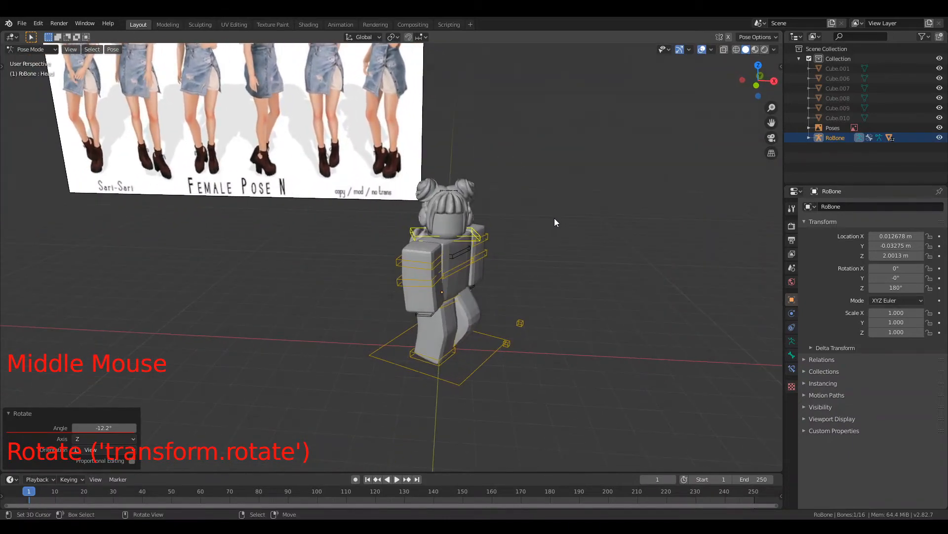
pyautogui.scroll(1, 555, 223)
pyautogui.scroll(-2, 554, 222)
pyautogui.scroll(-1, 554, 222)
# Swing the left arm forward by rotating the L A bone about 65° from the avatar's side.
pyautogui.moveTo(561, 286); pyautogui.dragTo(560, 233, button='middle')
pyautogui.rightClick(378, 267)
pyautogui.rightClick(405, 252)
pyautogui.press('r')
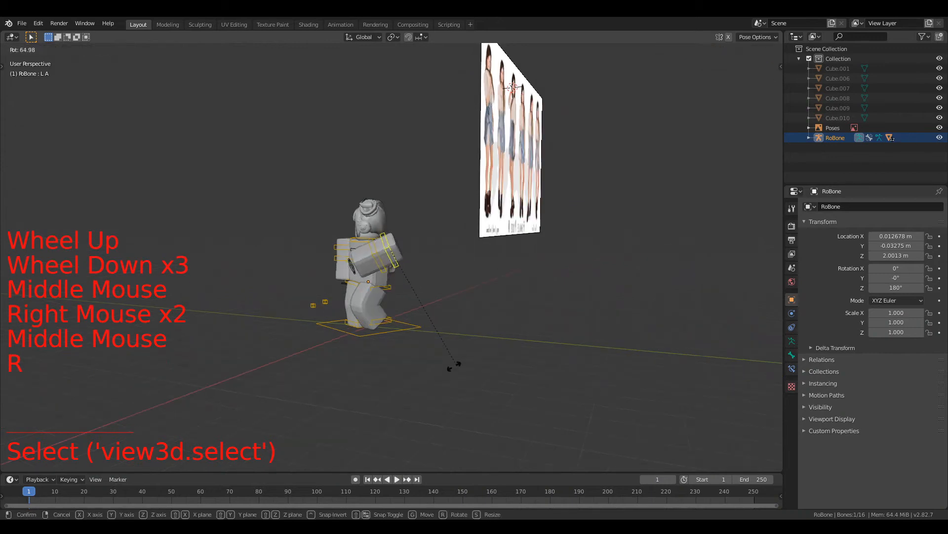
pyautogui.click(439, 339)
# Rotate the left elbow bone L E to adjust the bend of the forearm.
pyautogui.rightClick(389, 268)
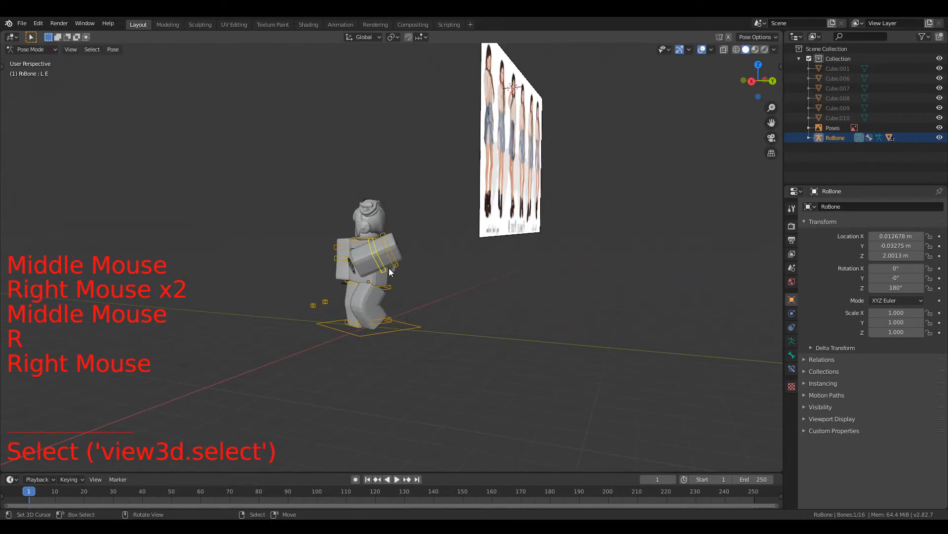
pyautogui.moveTo(389, 267); pyautogui.dragTo(434, 183, button='middle')
pyautogui.press('r')
pyautogui.click(488, 265)
# Raise the left arm by rotating the L A bone about -76° and refining its rotation from a second angle.
pyautogui.moveTo(488, 265); pyautogui.dragTo(608, 285, button='middle')
pyautogui.rightClick(436, 257)
pyautogui.press('r')
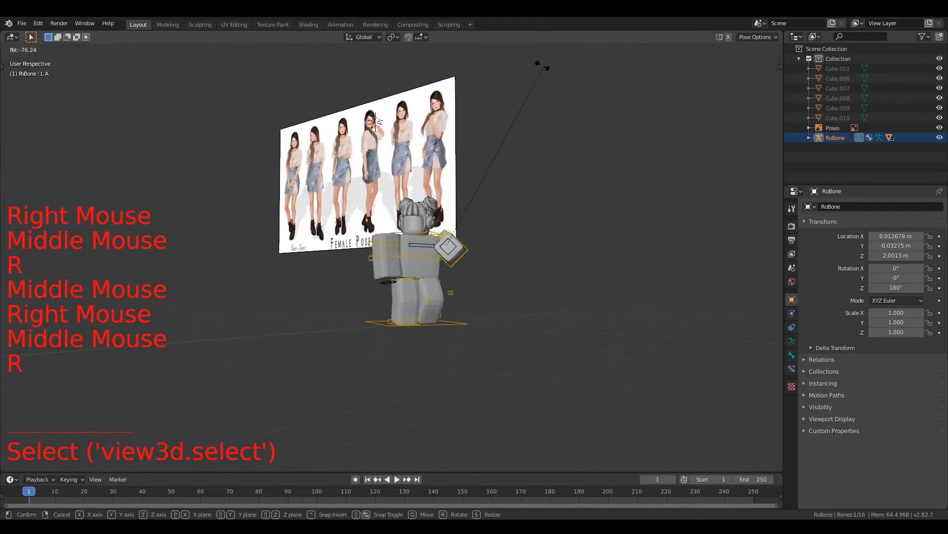
pyautogui.click(523, 108)
pyautogui.moveTo(523, 108); pyautogui.dragTo(394, 375, button='middle')
pyautogui.press('r')
pyautogui.click(484, 270)
# Bend the left forearm by rotating the elbow bone L E about -26° from above, followed by a further -3.97°.
pyautogui.scroll(4, 571, 265)
pyautogui.rightClick(380, 312)
pyautogui.press('g')
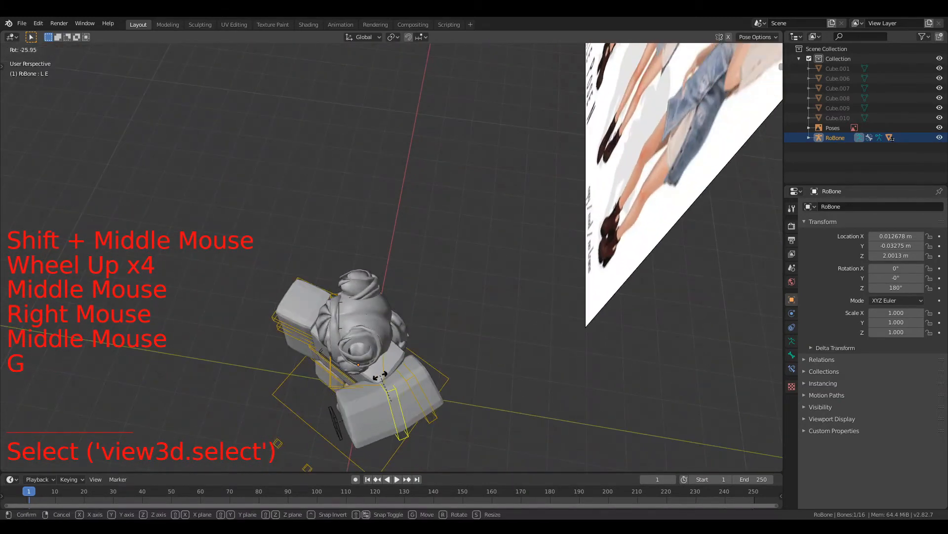
pyautogui.click(396, 388)
pyautogui.press('r')
pyautogui.click(509, 304)
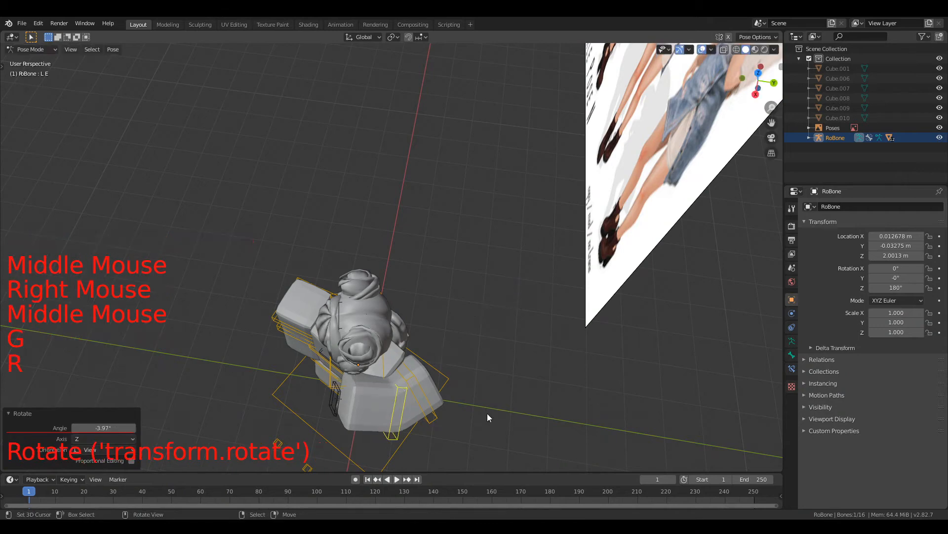
# Compare the raised left arm and elbow with the fourth figure in the reference image.
pyautogui.rightClick(452, 405)
pyautogui.moveTo(524, 372); pyautogui.dragTo(754, 231, button='middle')
pyautogui.scroll(-4, 754, 231)
pyautogui.moveTo(645, 265); pyautogui.dragTo(593, 262, button='middle')
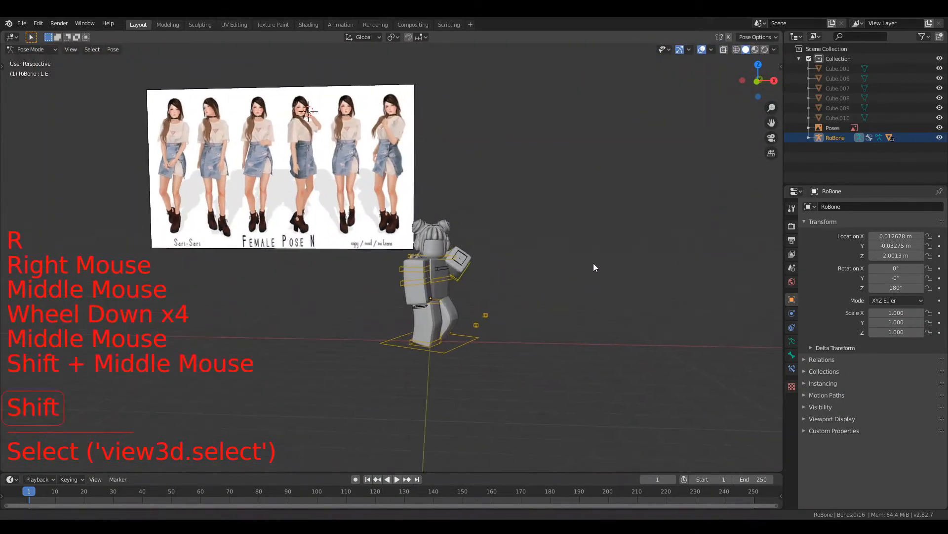
pyautogui.scroll(3, 563, 255)
pyautogui.scroll(1, 563, 256)
pyautogui.rightClick(472, 283)
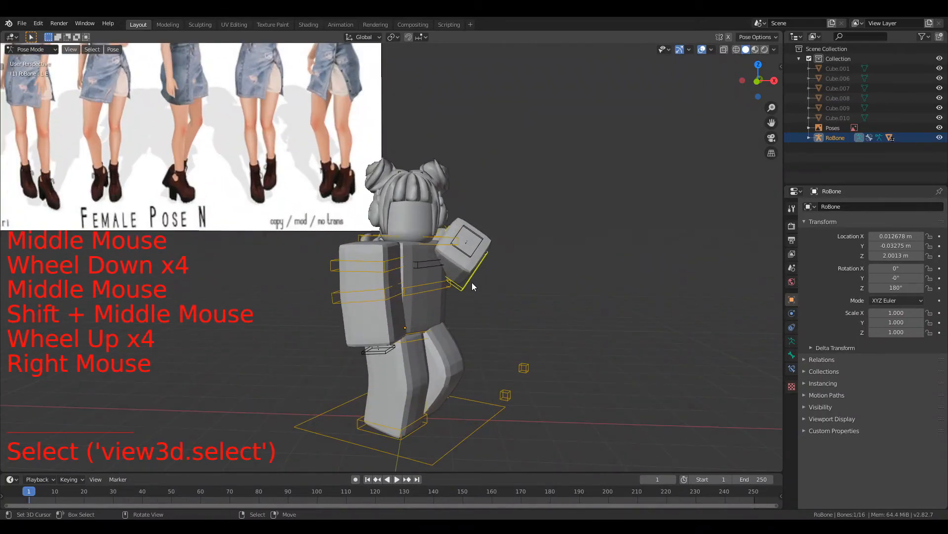
pyautogui.scroll(-1, 480, 272)
pyautogui.scroll(-1, 481, 276)
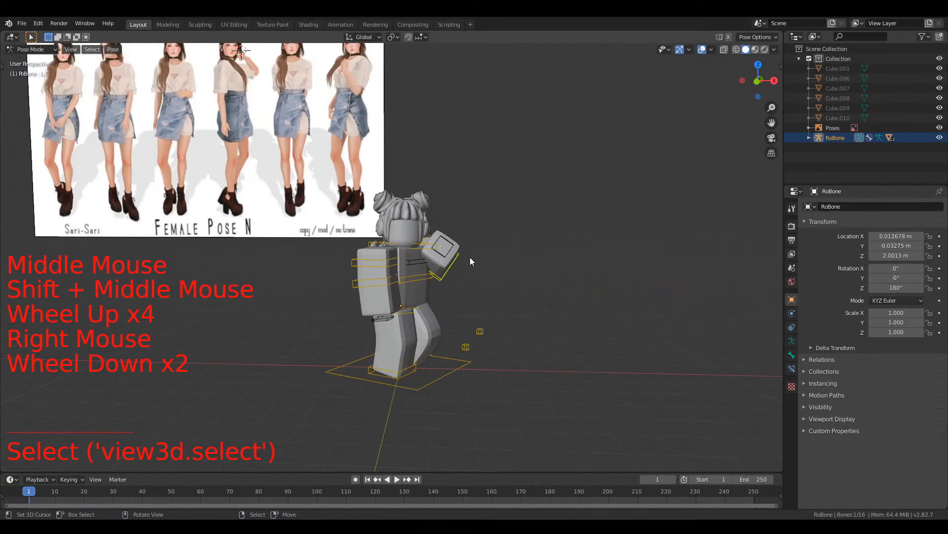
# Shift the left arm bone L A about 0.29 m in an overhead view to reposition it at the shoulder.
pyautogui.click(464, 254)
pyautogui.moveTo(464, 254); pyautogui.dragTo(415, 332, button='middle')
pyautogui.click(465, 292)
pyautogui.rightClick(416, 318)
pyautogui.rightClick(416, 318)
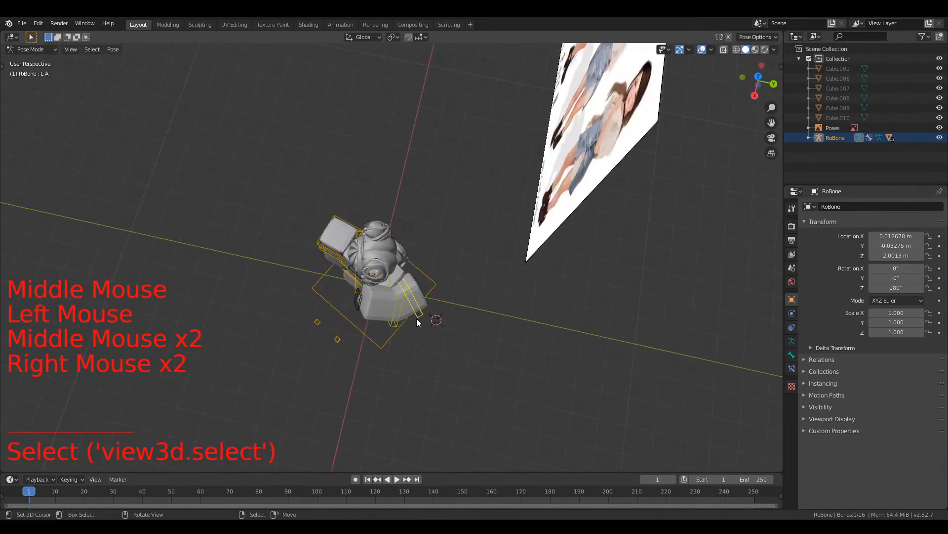
pyautogui.press('g')
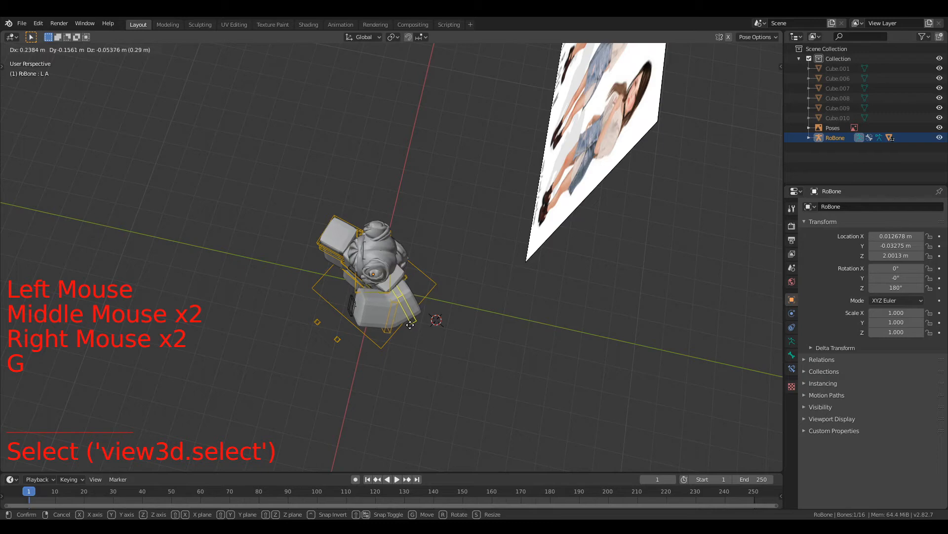
pyautogui.click(410, 324)
# Fine-tune the left arm bone L A's position, finishing with a move of about -0.07 m in X and -0.176 m in Z.
pyautogui.moveTo(410, 325); pyautogui.dragTo(566, 230, button='middle')
pyautogui.press('g')
pyautogui.click(405, 303)
pyautogui.scroll(2, 565, 230)
pyautogui.press('g')
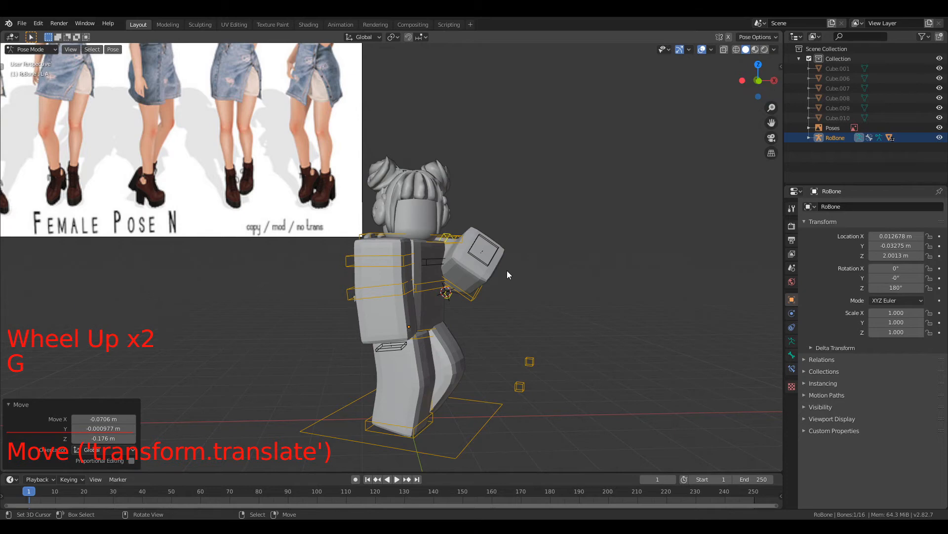
# Rotate the left elbow bone L E by about 6.3° to adjust the forearm's bend.
pyautogui.moveTo(506, 270); pyautogui.dragTo(495, 267, button='middle')
pyautogui.rightClick(459, 296)
pyautogui.moveTo(460, 297); pyautogui.dragTo(467, 265, button='middle')
pyautogui.press('r')
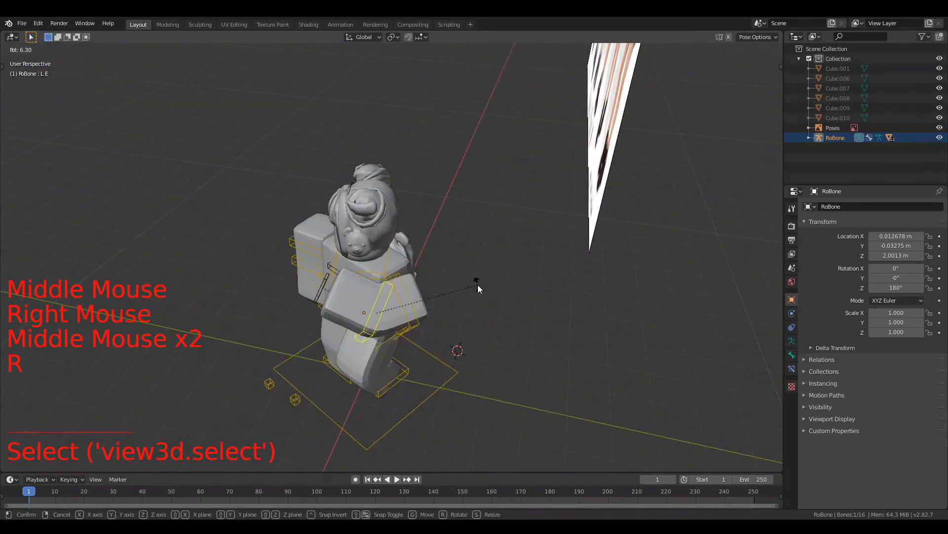
# Rotate the left arm bone L A by about 6.8° from behind, followed by a further 8.27°.
pyautogui.rightClick(414, 320)
pyautogui.scroll(2, 414, 319)
pyautogui.moveTo(413, 319); pyautogui.dragTo(493, 283, button='middle')
pyautogui.press('r')
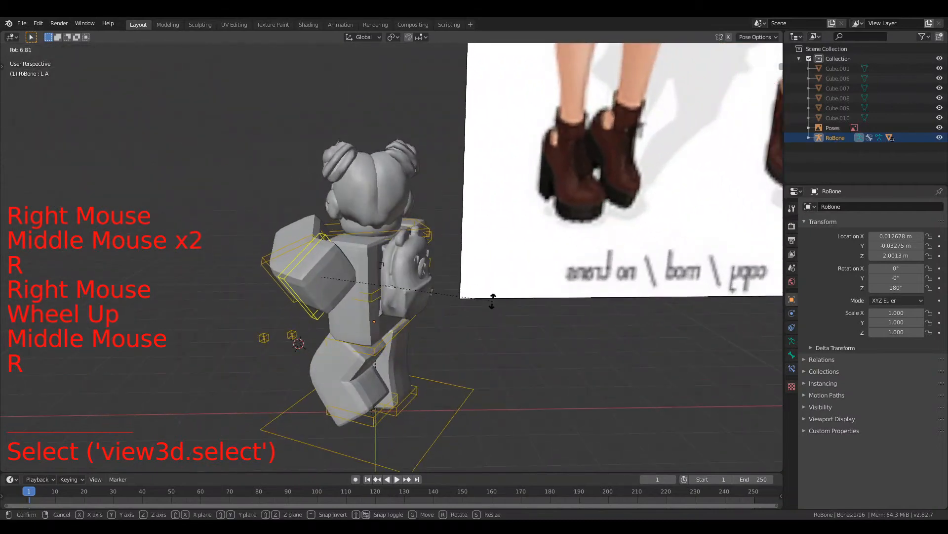
pyautogui.click(493, 306)
pyautogui.press('r')
pyautogui.click(470, 340)
# Check the arm against the reference image, switch the rig to Object Mode and deselect everything.
pyautogui.moveTo(469, 340); pyautogui.dragTo(467, 272, button='middle')
pyautogui.scroll(-6, 441, 339)
pyautogui.scroll(3, 467, 312)
pyautogui.scroll(2, 446, 272)
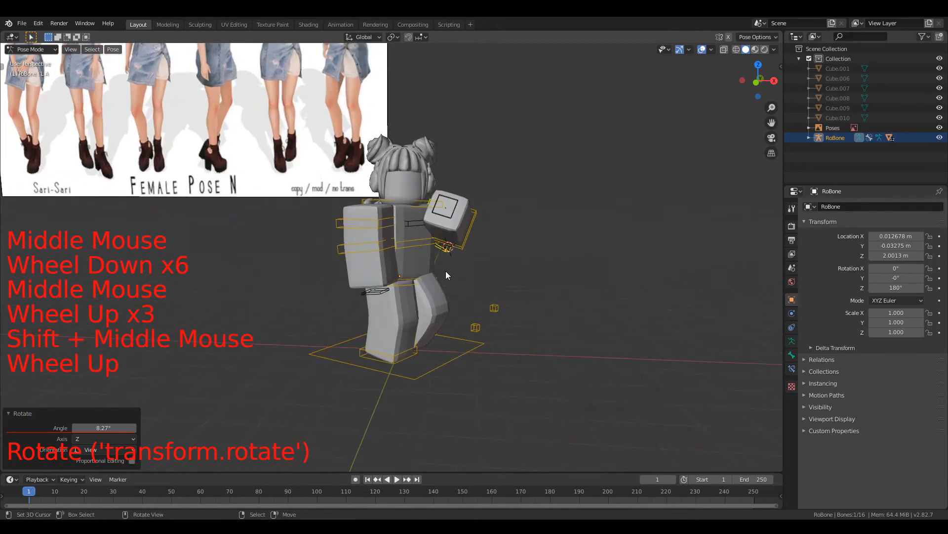
pyautogui.scroll(-5, 449, 277)
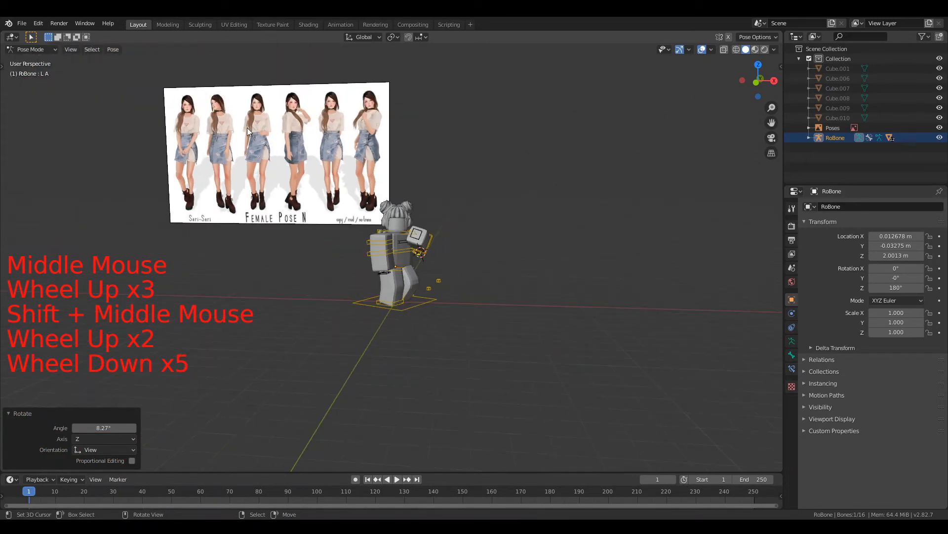
pyautogui.click(44, 51)
pyautogui.click(36, 62)
pyautogui.scroll(3, 415, 180)
pyautogui.hotkey('alt', 'a')
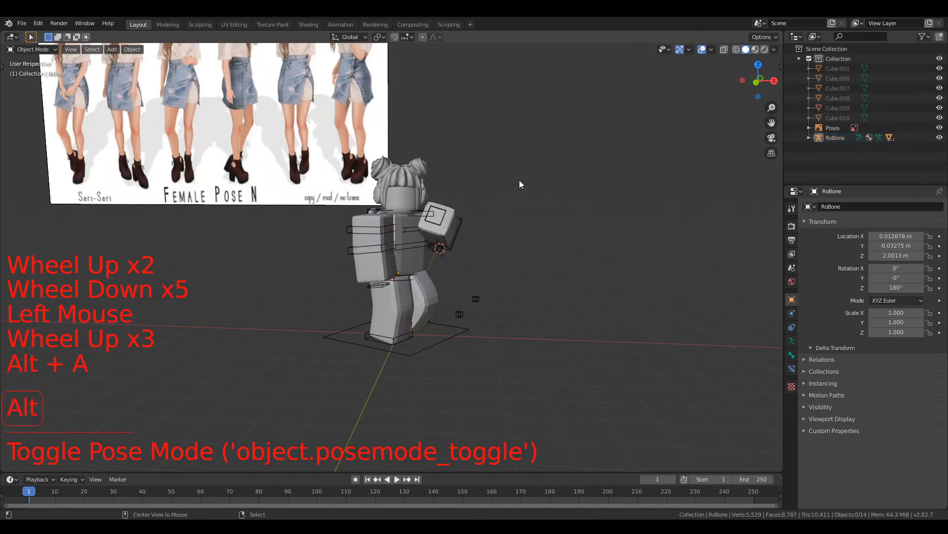
# Preview the posed avatar in Rendered shading beside the reference image and return to Solid shading.
pyautogui.click(764, 50)
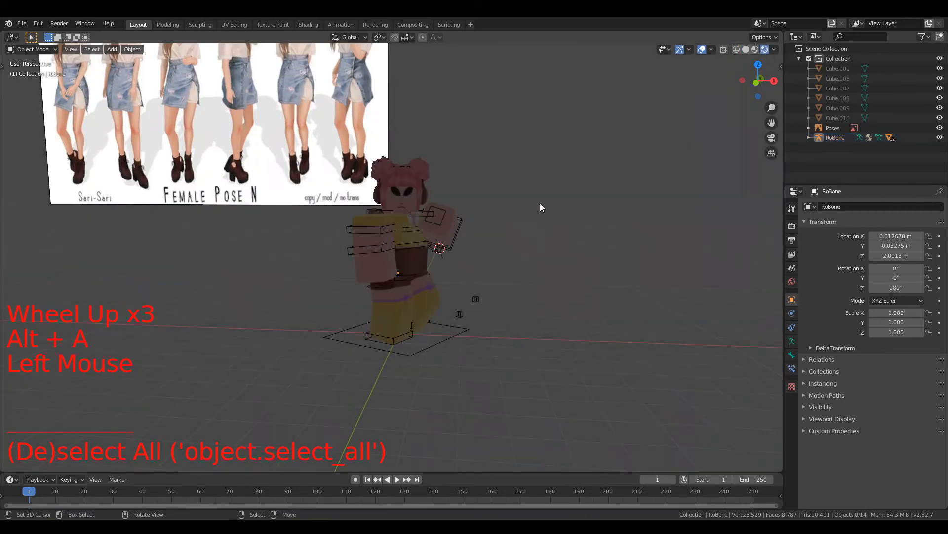
pyautogui.scroll(-1, 541, 205)
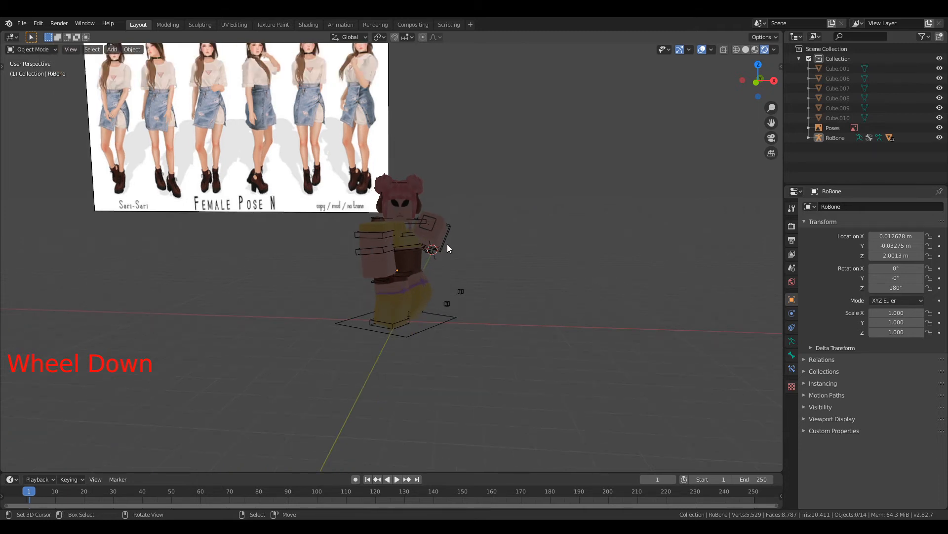
pyautogui.scroll(2, 447, 244)
pyautogui.scroll(-2, 446, 244)
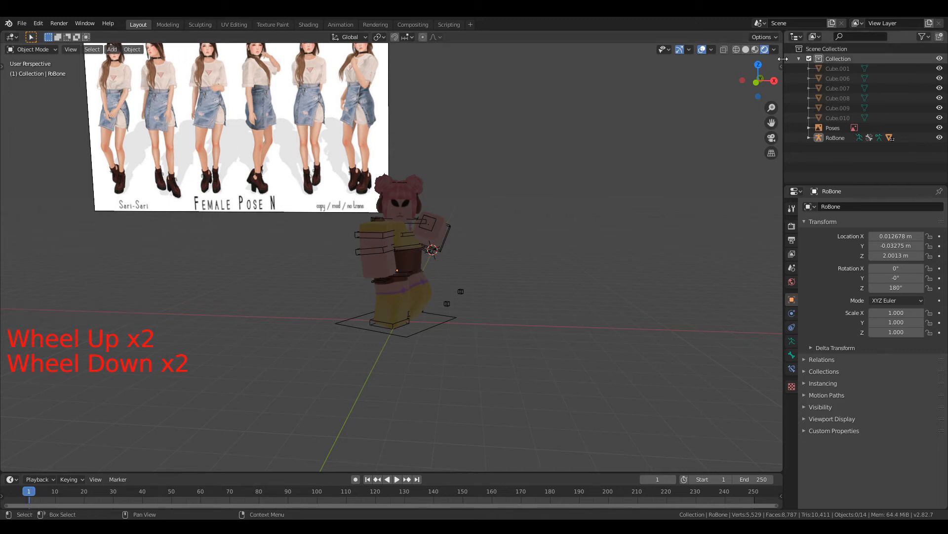
pyautogui.click(746, 50)
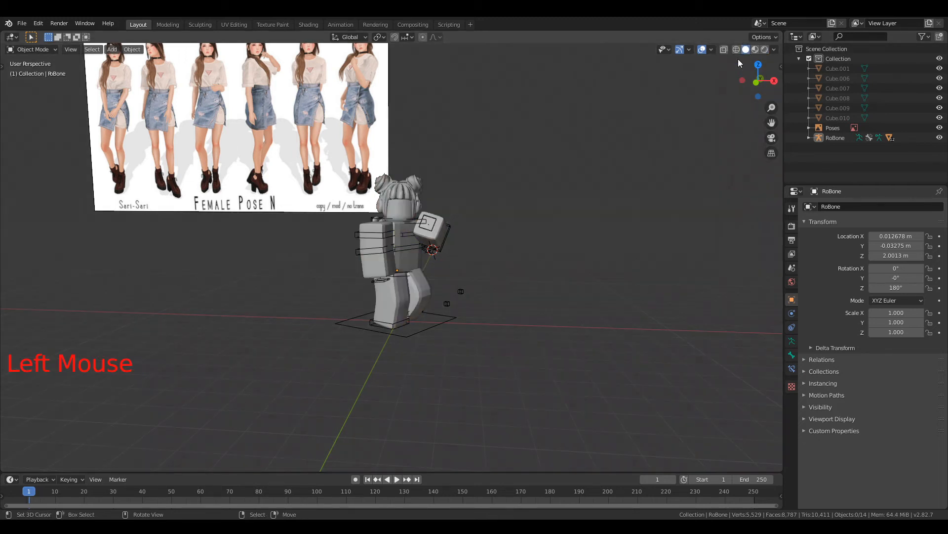
pyautogui.scroll(-2, 405, 140)
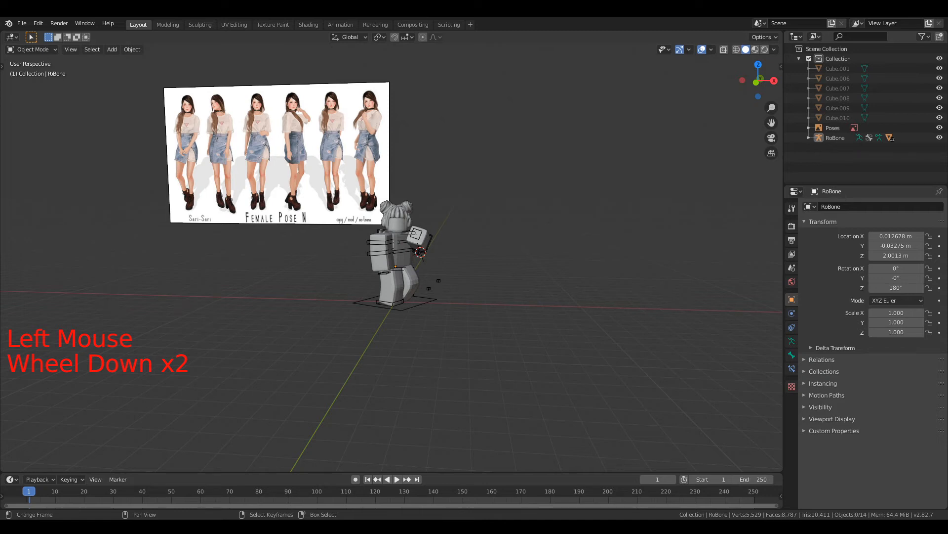
# Toggle the visibility of the Poses reference image and the RoBone rig off and back on.
pyautogui.rightClick(322, 151)
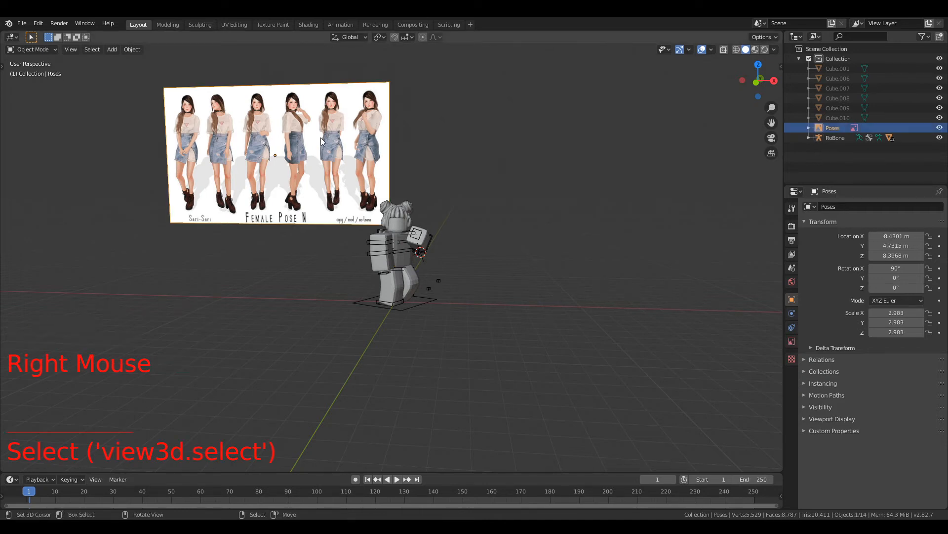
pyautogui.scroll(-2, 321, 143)
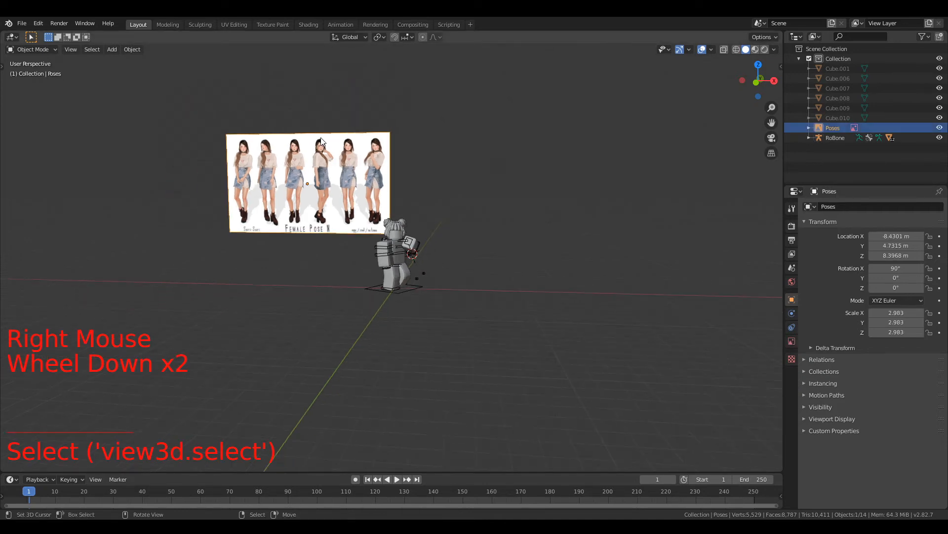
pyautogui.click(939, 128)
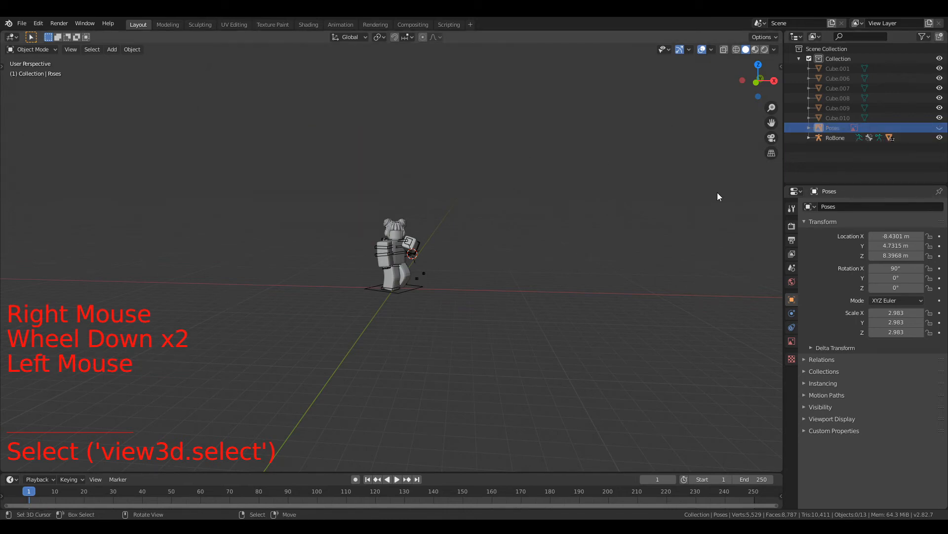
pyautogui.click(940, 137)
pyautogui.click(939, 128)
pyautogui.click(940, 138)
pyautogui.click(940, 137)
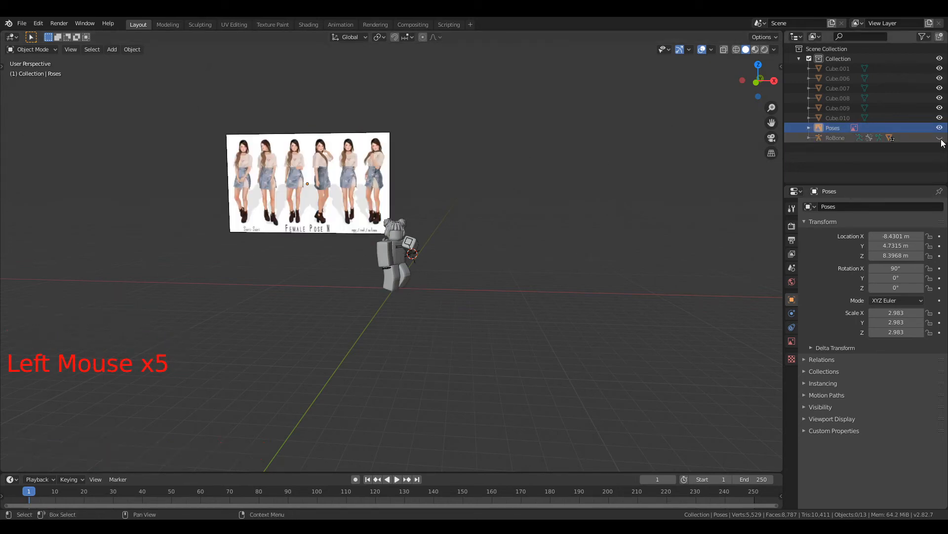
pyautogui.click(940, 137)
pyautogui.click(940, 128)
pyautogui.click(941, 128)
pyautogui.click(941, 128)
pyautogui.click(940, 128)
pyautogui.click(941, 128)
pyautogui.click(941, 128)
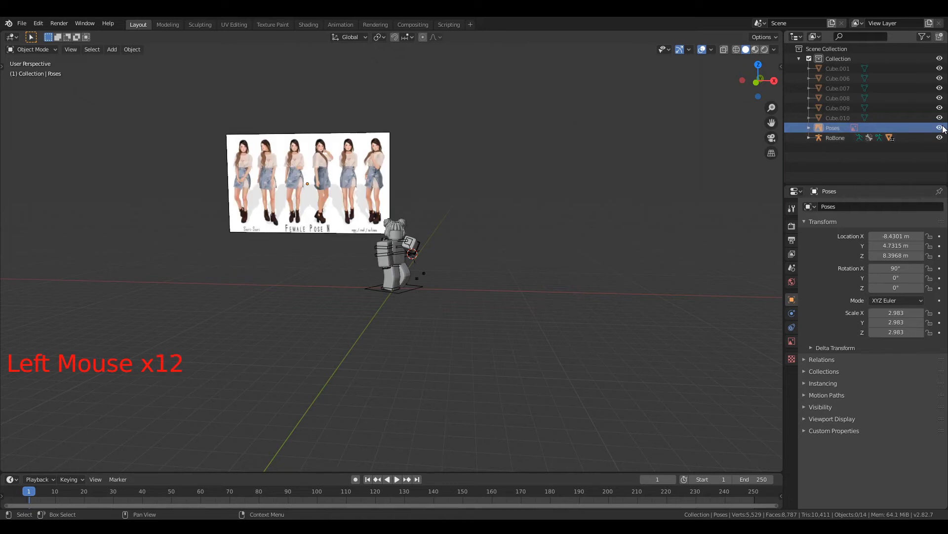
pyautogui.click(941, 137)
pyautogui.click(941, 137)
pyautogui.click(941, 137)
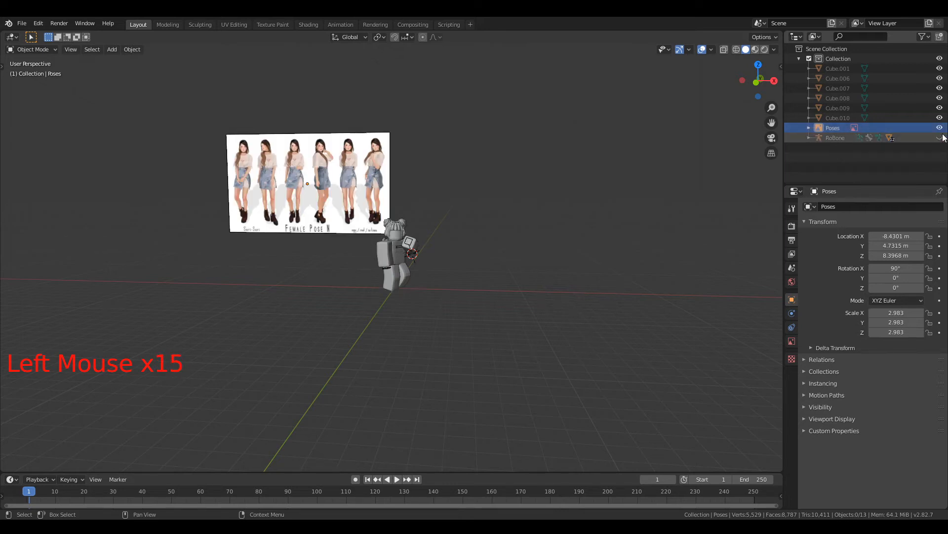
pyautogui.click(941, 137)
# Examine the avatar's leg, torso and backpack meshes up close and the whole pose from several sides.
pyautogui.scroll(7, 471, 260)
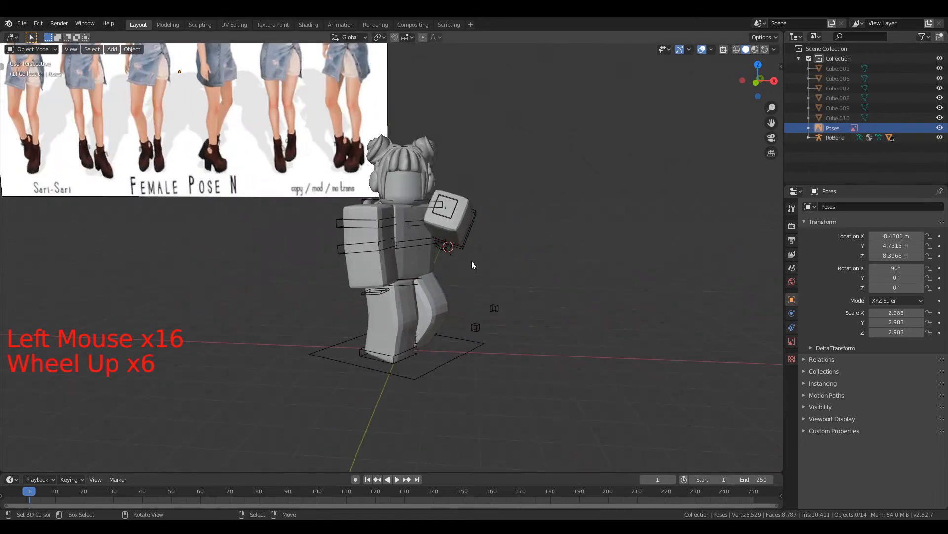
pyautogui.moveTo(471, 260); pyautogui.dragTo(467, 241, button='middle')
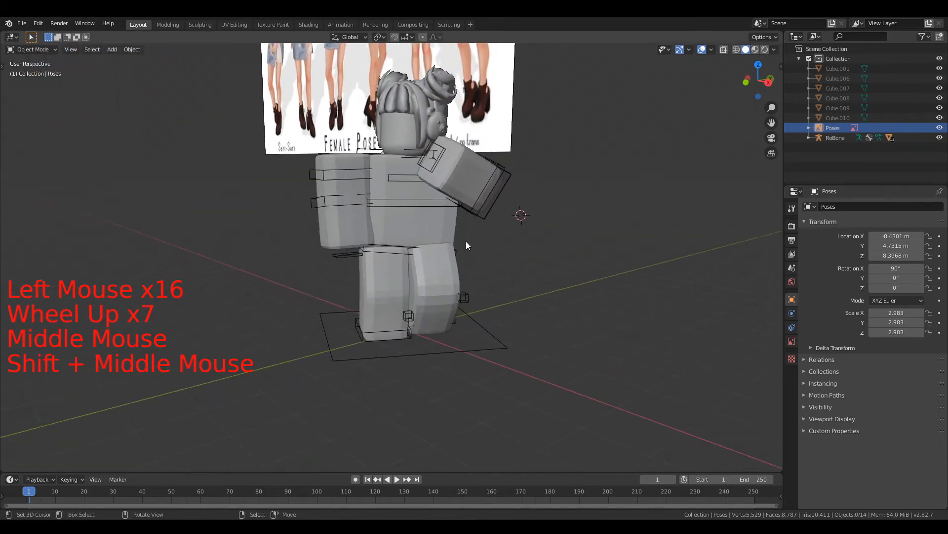
pyautogui.scroll(3, 467, 287)
pyautogui.moveTo(467, 286); pyautogui.dragTo(491, 302, button='middle')
pyautogui.scroll(5, 456, 268)
pyautogui.scroll(-3, 503, 316)
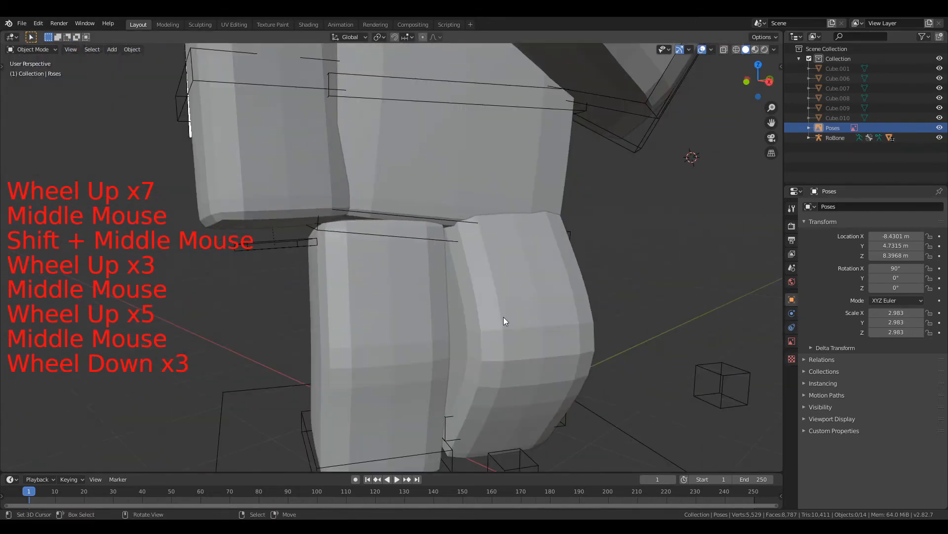
pyautogui.rightClick(532, 315)
pyautogui.scroll(-3, 532, 315)
pyautogui.rightClick(387, 305)
pyautogui.rightClick(422, 206)
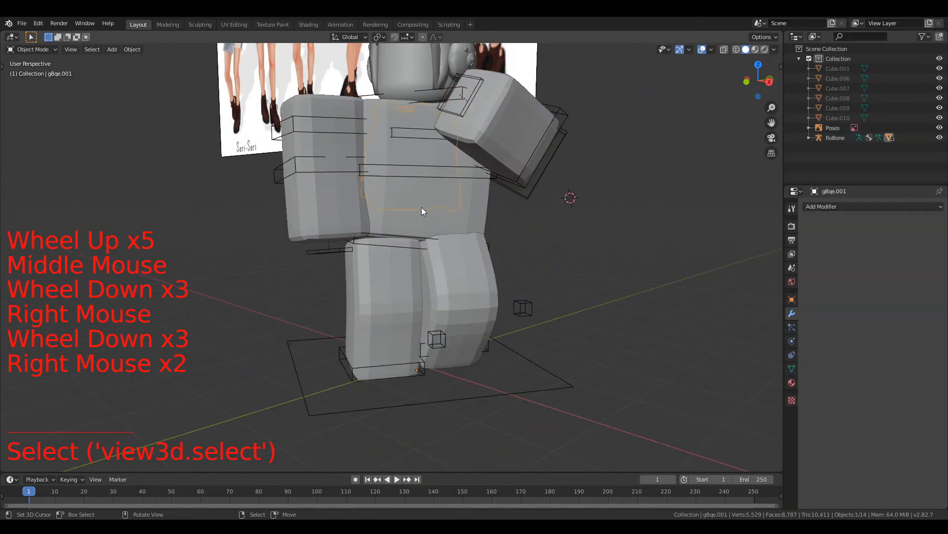
pyautogui.scroll(-4, 490, 351)
pyautogui.scroll(-1, 486, 352)
pyautogui.moveTo(486, 353); pyautogui.dragTo(565, 278, button='middle')
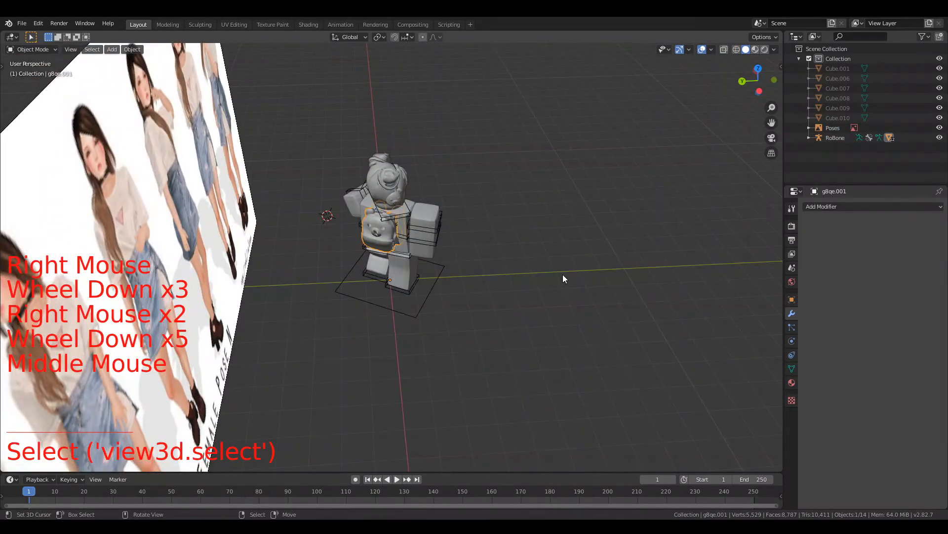
pyautogui.scroll(-4, 368, 300)
pyautogui.moveTo(369, 301); pyautogui.dragTo(470, 276, button='middle')
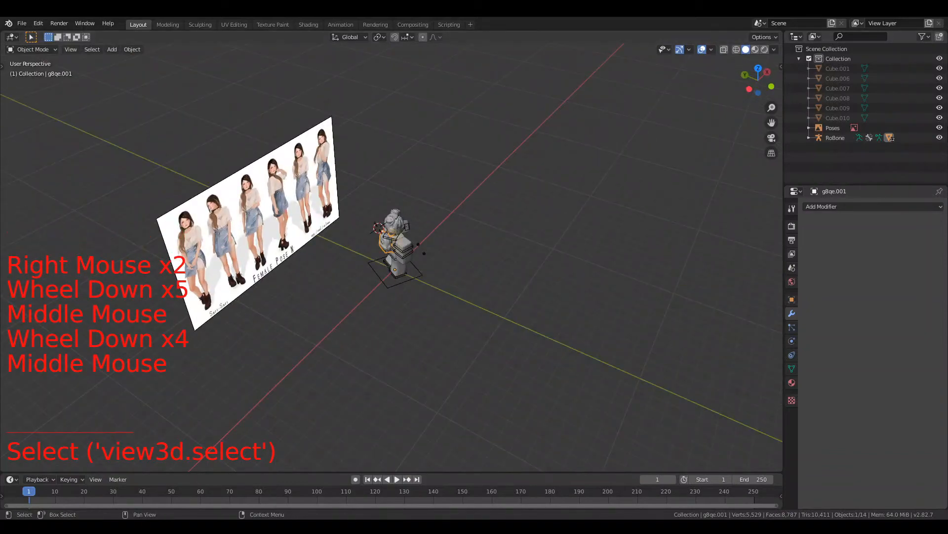
# Hide the Poses reference image and the RoBone rig in the viewport.
pyautogui.click(940, 128)
pyautogui.scroll(6, 571, 263)
pyautogui.rightClick(456, 315)
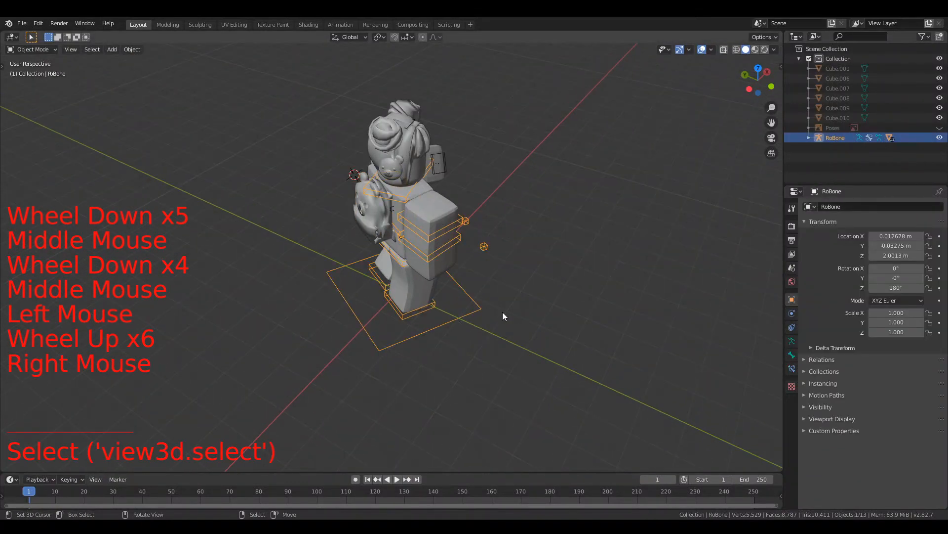
pyautogui.click(940, 138)
# Try a Subdivision Surface modifier on the hair mesh, check it from the front and back, and remove it.
pyautogui.moveTo(490, 233); pyautogui.dragTo(440, 303, button='middle')
pyautogui.scroll(8, 439, 303)
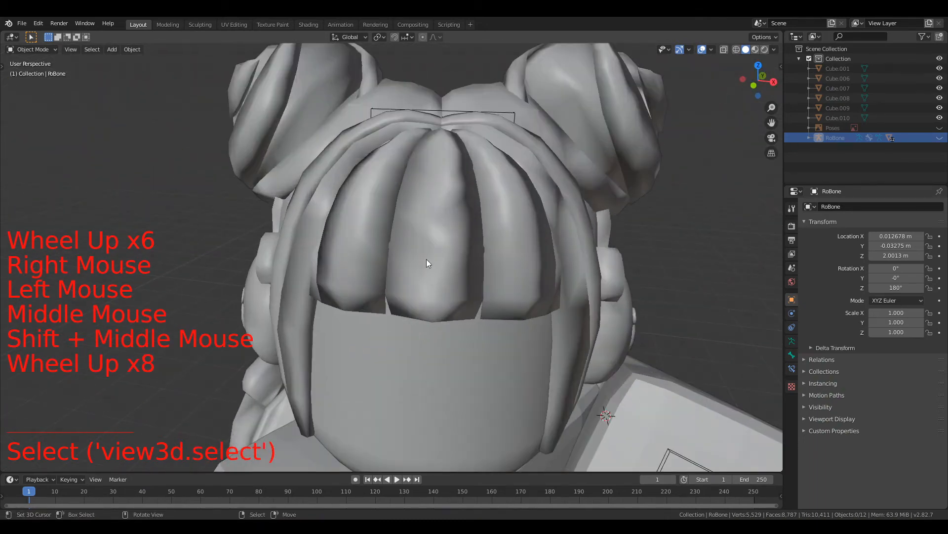
pyautogui.rightClick(430, 261)
pyautogui.scroll(1, 435, 260)
pyautogui.moveTo(435, 260); pyautogui.dragTo(627, 296, button='middle')
pyautogui.scroll(-3, 476, 257)
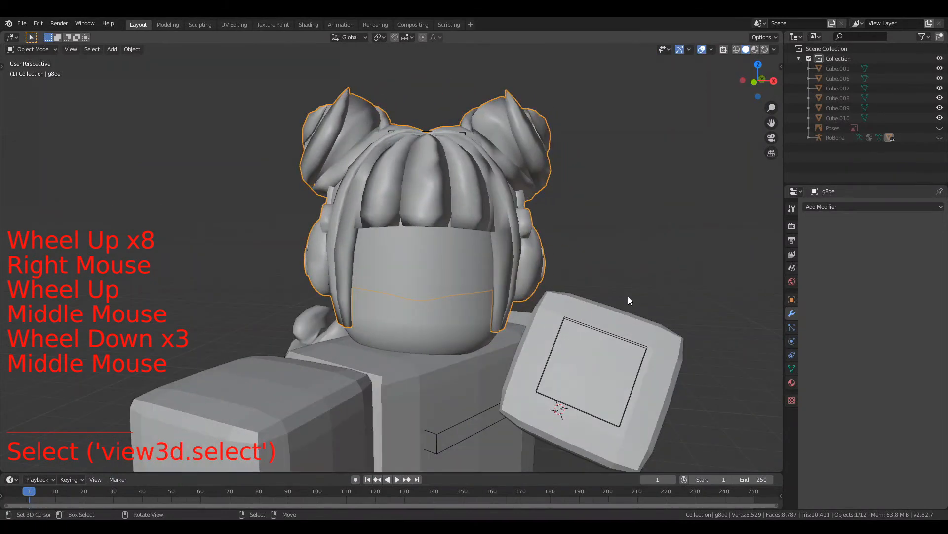
pyautogui.click(838, 207)
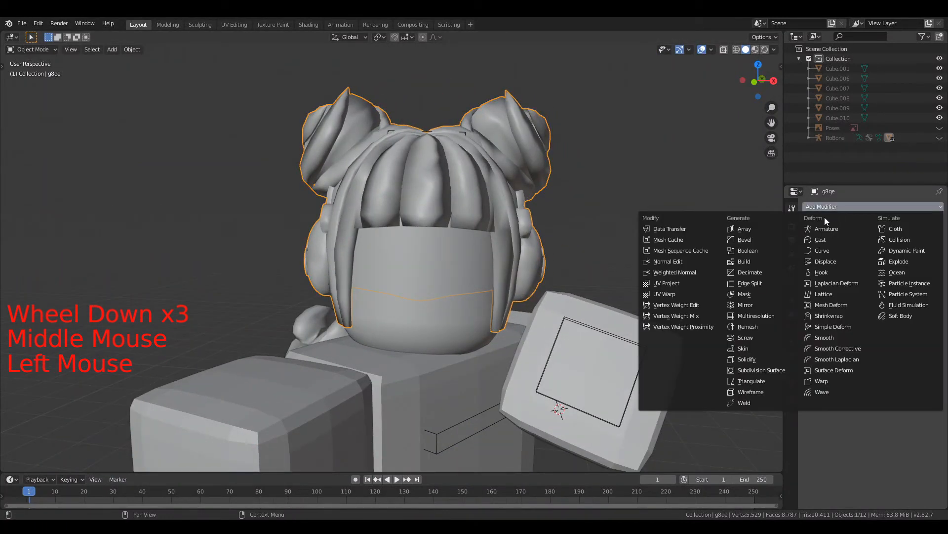
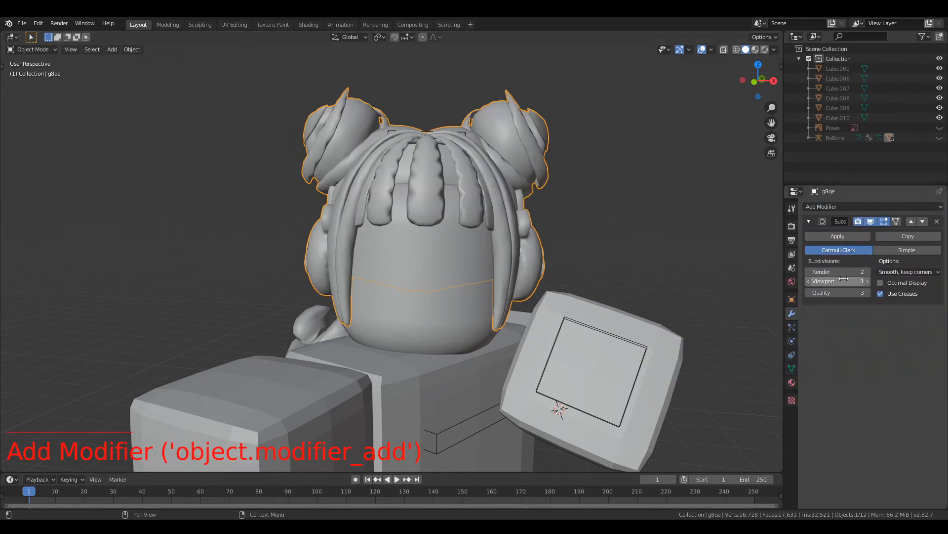
pyautogui.moveTo(364, 229); pyautogui.dragTo(474, 233, button='middle')
pyautogui.click(937, 221)
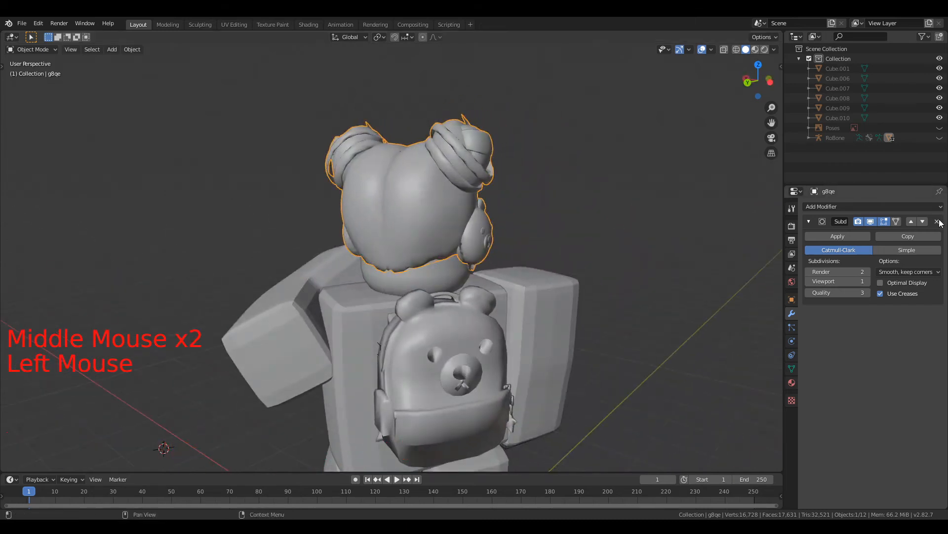
# Examine the hair mesh's geometry in Edit Mode and return to Object Mode.
pyautogui.scroll(-2, 386, 192)
pyautogui.moveTo(386, 195); pyautogui.dragTo(481, 165, button='middle')
pyautogui.scroll(1, 474, 264)
pyautogui.press('Tab')
pyautogui.scroll(2, 474, 264)
pyautogui.press('Tab')
pyautogui.scroll(-5, 473, 305)
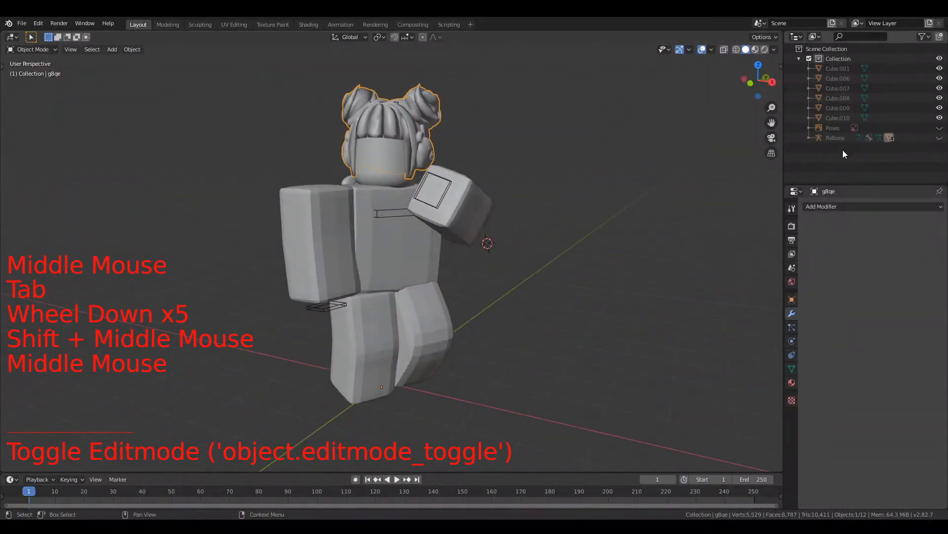
# Expand the RoBone rig's hierarchy and enlarge the object list to show all of its child meshes.
pyautogui.click(840, 138)
pyautogui.click(809, 137)
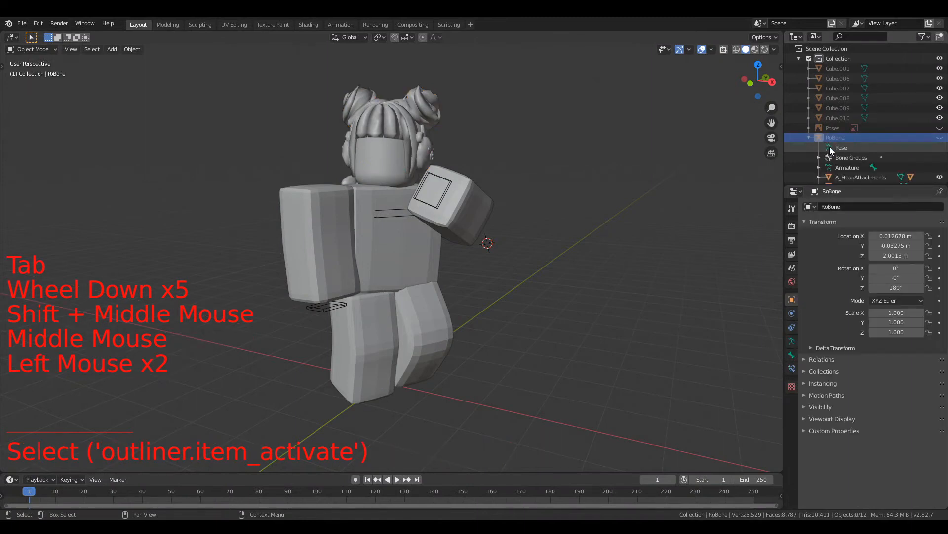
pyautogui.scroll(-1, 829, 143)
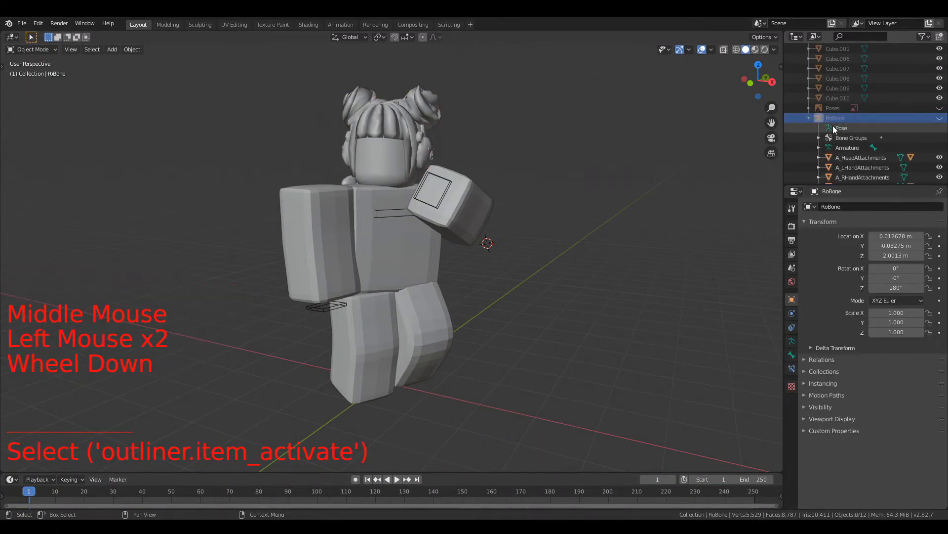
pyautogui.moveTo(788, 167); pyautogui.dragTo(546, 164)
pyautogui.moveTo(719, 186); pyautogui.dragTo(725, 360)
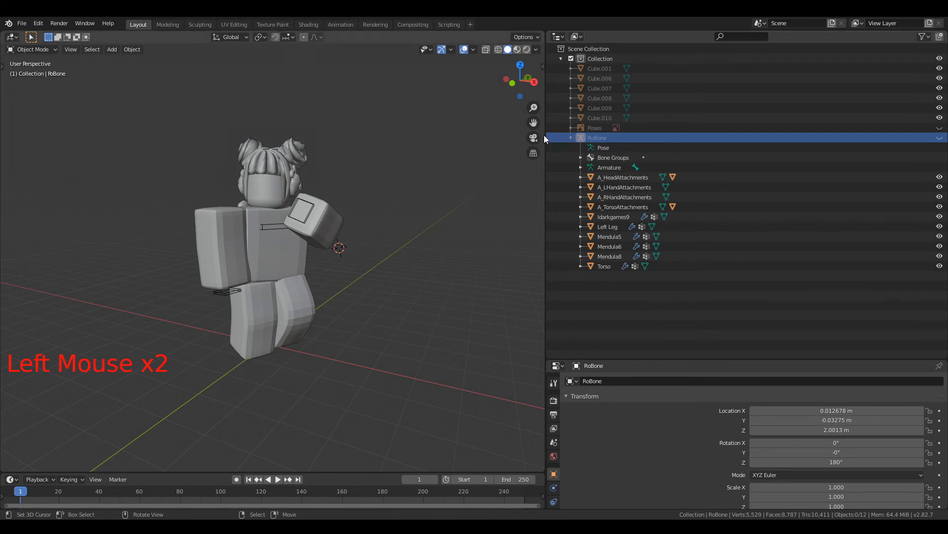
pyautogui.moveTo(544, 134); pyautogui.dragTo(600, 134)
# Try to select the torso and arm meshes in the viewport, and clear the selection.
pyautogui.rightClick(292, 235)
pyautogui.rightClick(227, 234)
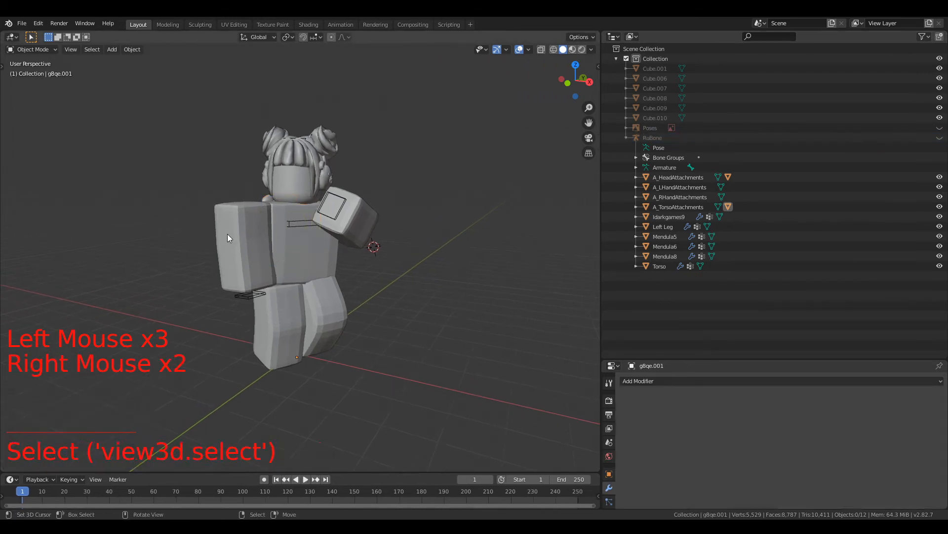
pyautogui.hotkey('alt', 'a')
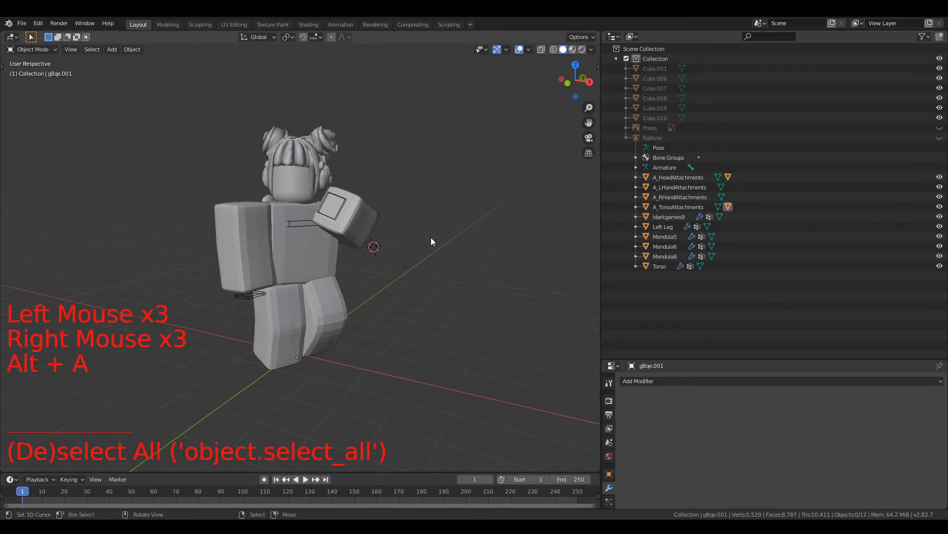
# Select the head mesh among RoBone's children and toggle its Armature modifier's viewport display off and on for comparison.
pyautogui.click(685, 177)
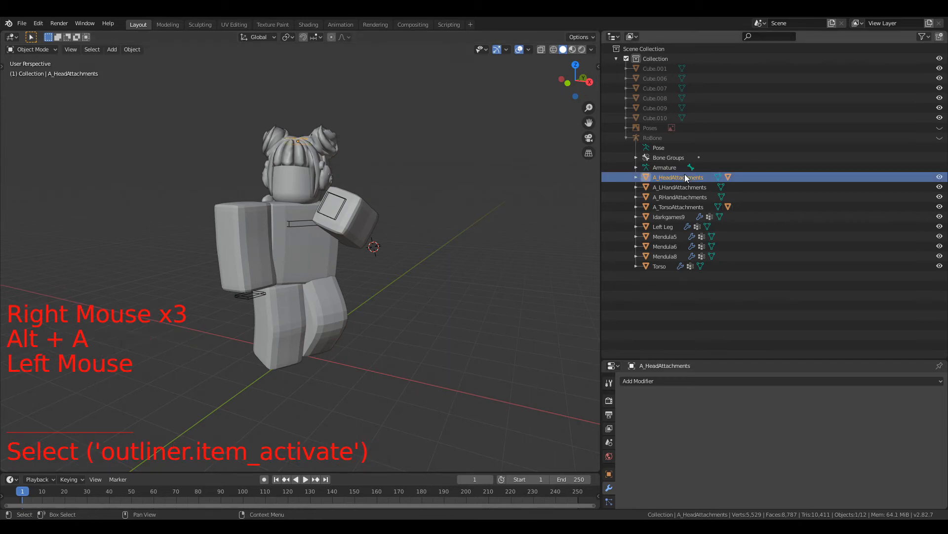
pyautogui.click(685, 217)
pyautogui.scroll(-1, 756, 459)
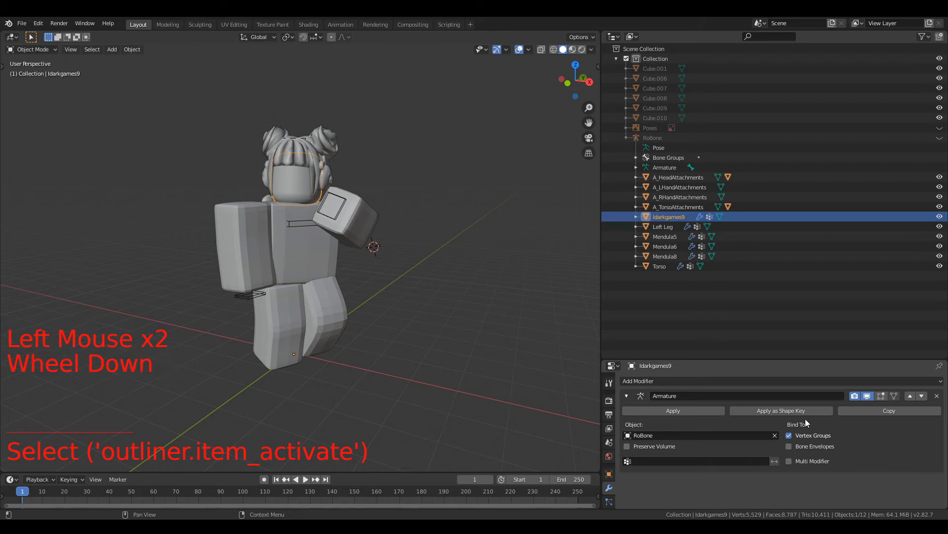
pyautogui.click(869, 396)
pyautogui.click(870, 397)
pyautogui.click(869, 396)
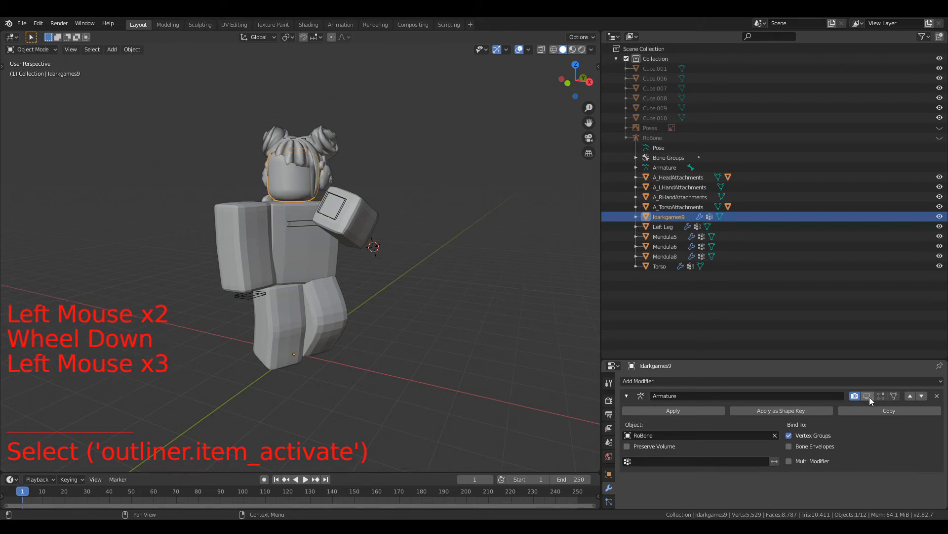
pyautogui.click(870, 396)
pyautogui.click(870, 396)
pyautogui.click(869, 396)
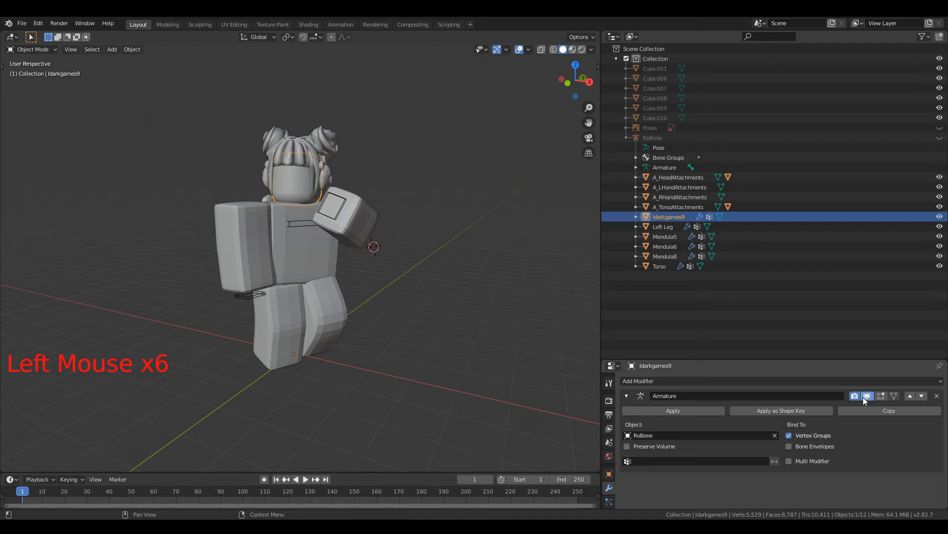
pyautogui.click(867, 396)
pyautogui.click(867, 396)
pyautogui.click(867, 396)
pyautogui.click(867, 396)
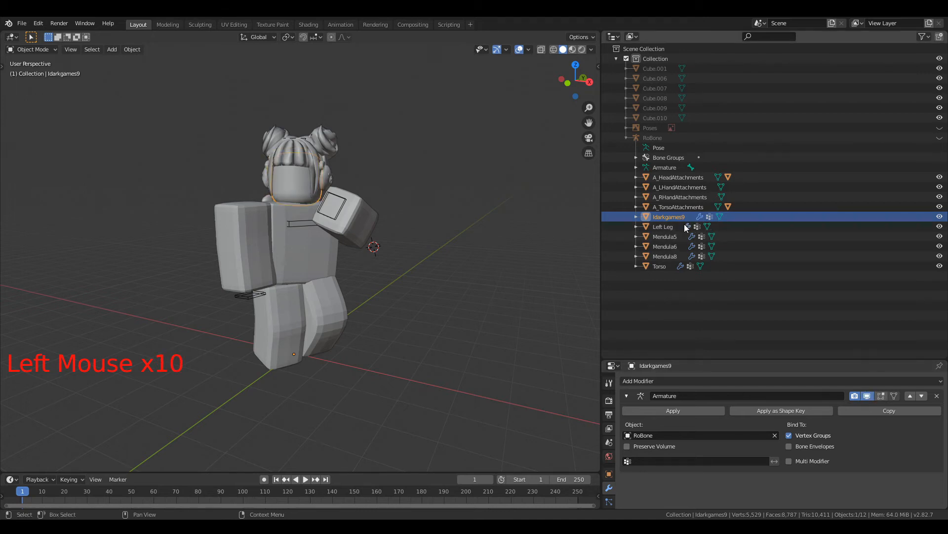
# Select the Left Leg mesh among RoBone's children and toggle its visibility to identify it, leaving it hidden.
pyautogui.click(668, 227)
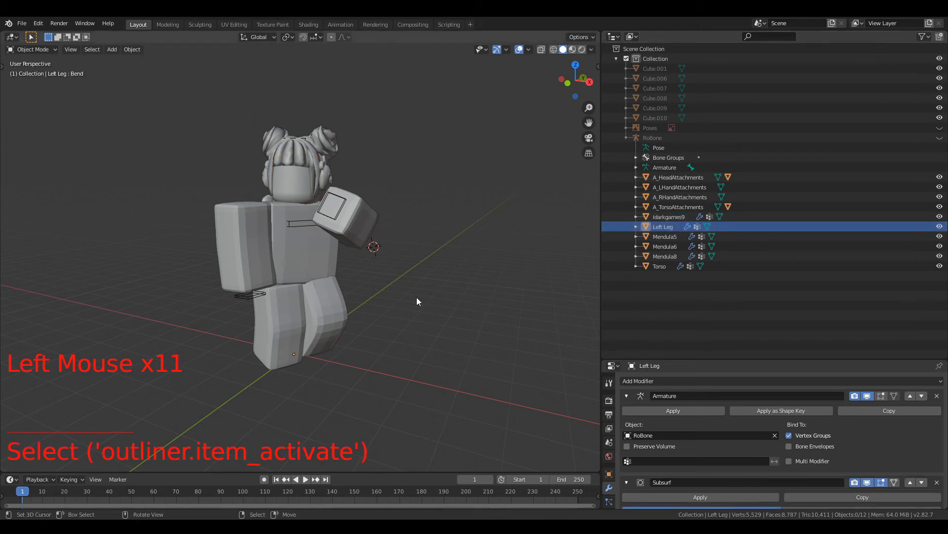
pyautogui.scroll(-2, 407, 297)
pyautogui.moveTo(407, 296); pyautogui.dragTo(374, 297, button='middle')
pyautogui.press('g')
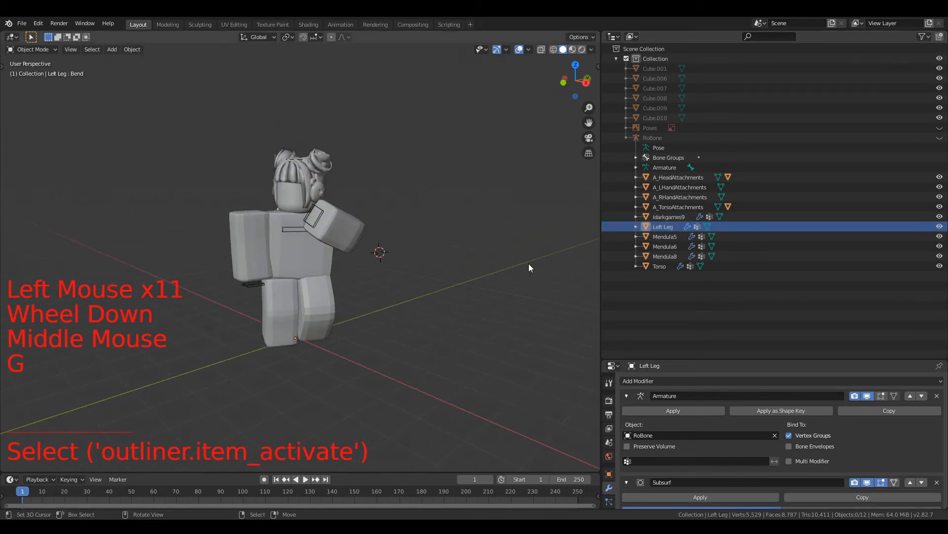
pyautogui.click(940, 228)
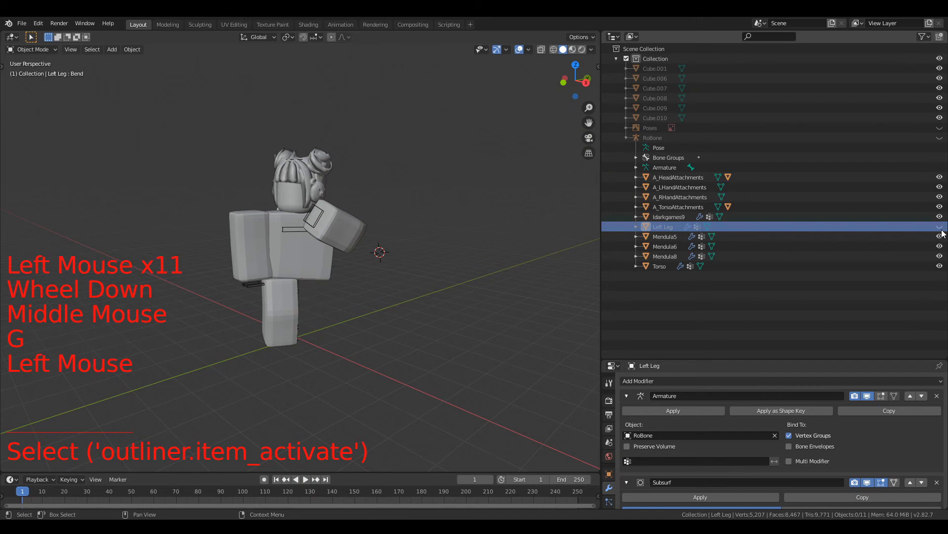
pyautogui.click(940, 227)
pyautogui.click(940, 228)
pyautogui.click(940, 227)
pyautogui.click(940, 227)
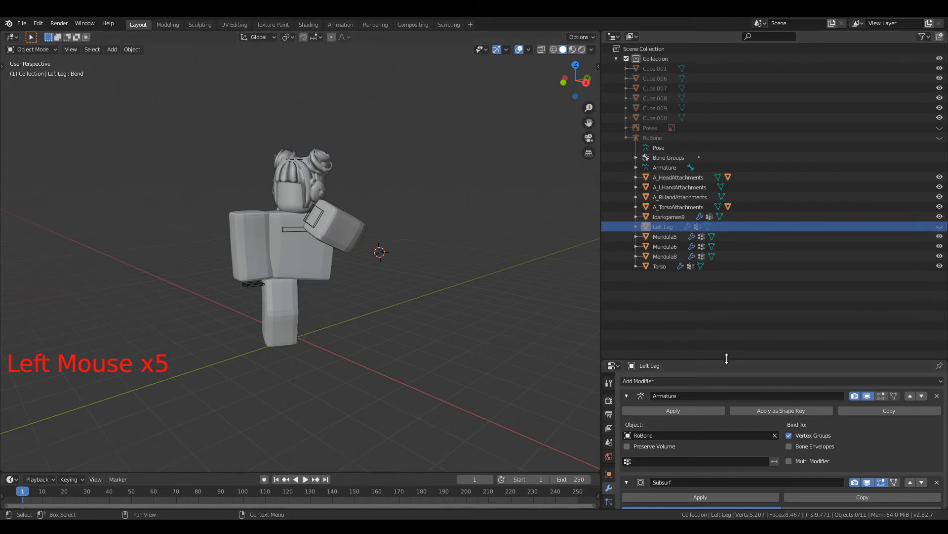
# Set the Left Leg's Subsurf viewport subdivisions to 4 and unhide the leg.
pyautogui.moveTo(728, 360); pyautogui.dragTo(715, 244)
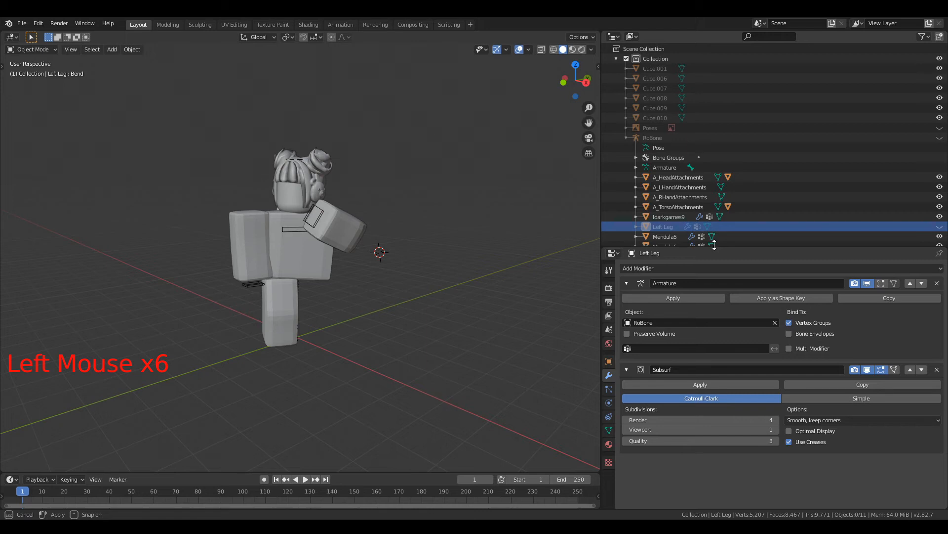
pyautogui.click(777, 429)
pyautogui.click(777, 429)
pyautogui.click(777, 430)
pyautogui.click(777, 430)
pyautogui.click(777, 429)
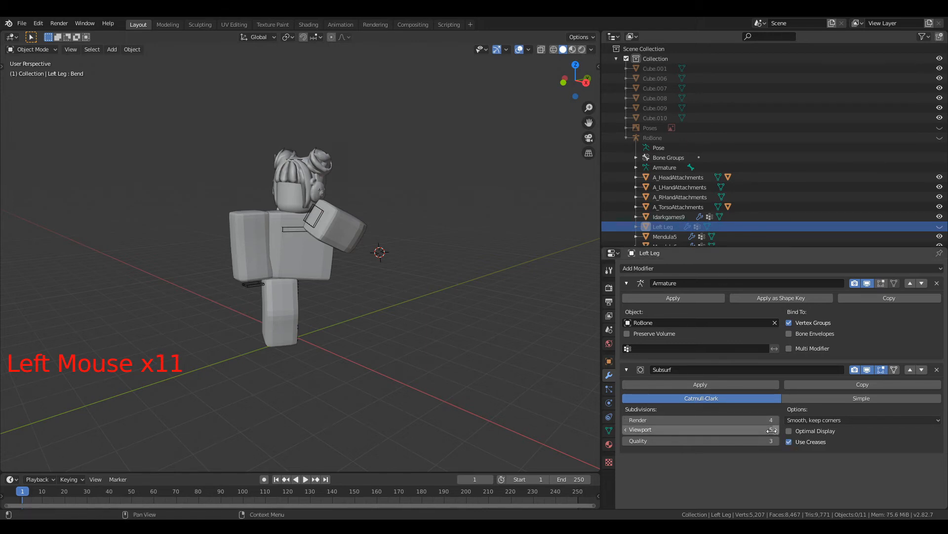
pyautogui.click(625, 429)
pyautogui.click(626, 420)
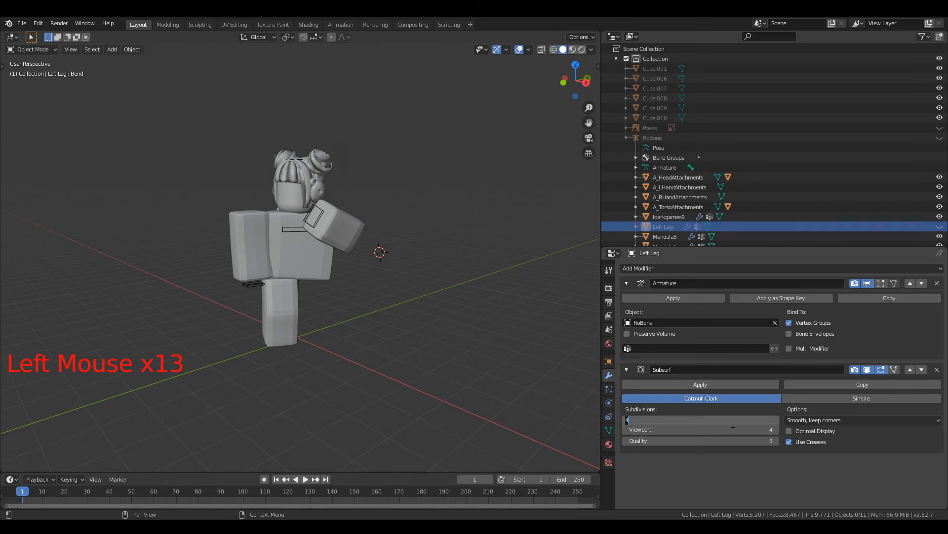
pyautogui.click(940, 226)
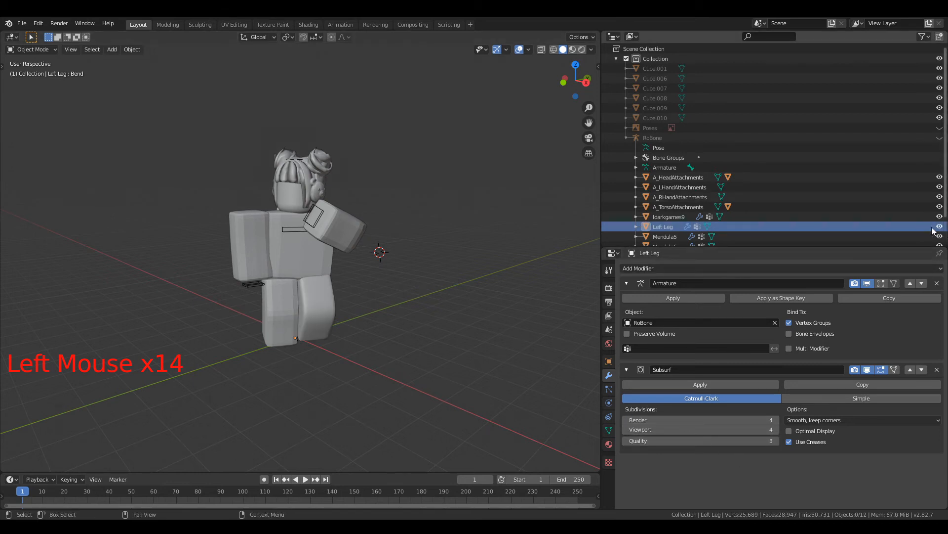
# Examine the left leg's surface up close and try to apply Shade Smooth to it.
pyautogui.scroll(6, 394, 256)
pyautogui.keyDown('shift'); pyautogui.moveTo(394, 256); pyautogui.dragTo(400, 156, button='middle'); pyautogui.keyUp('shift')
pyautogui.scroll(8, 399, 170)
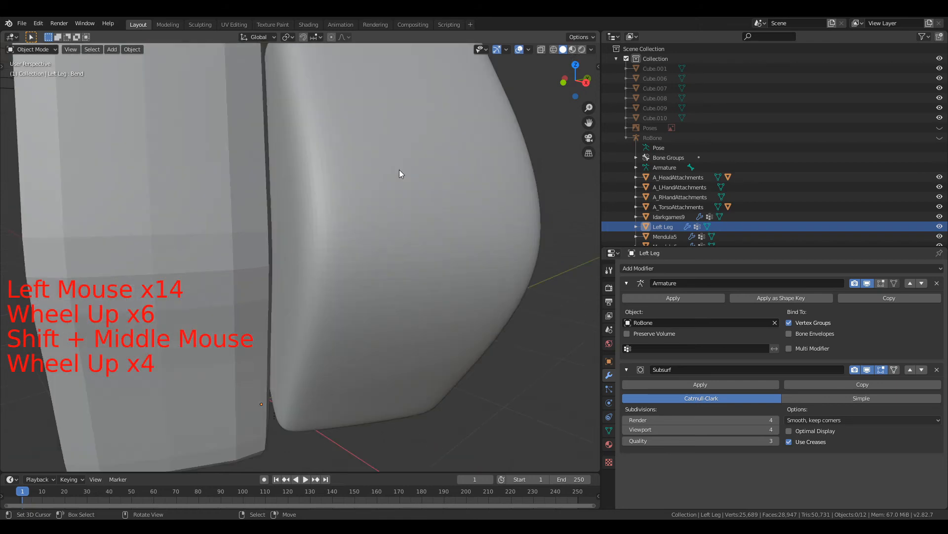
pyautogui.scroll(-9, 452, 277)
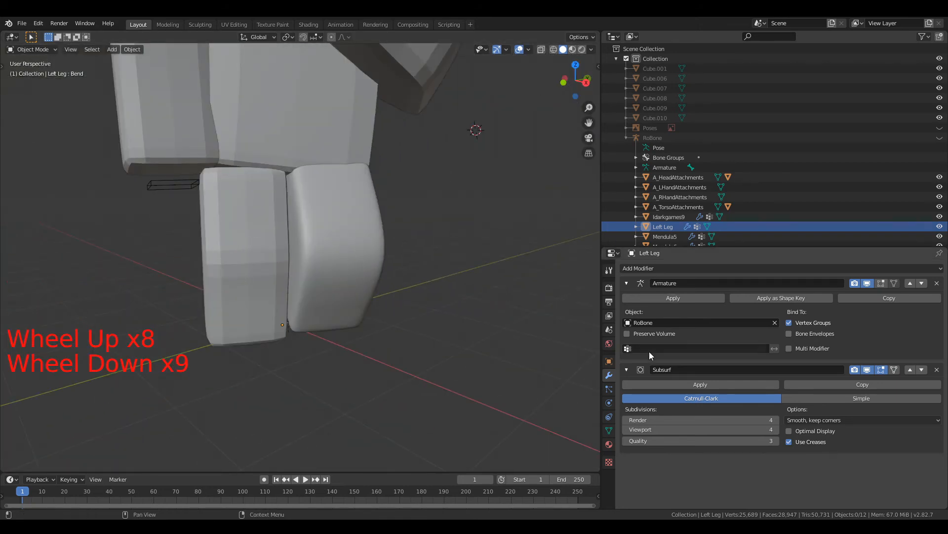
pyautogui.scroll(8, 314, 251)
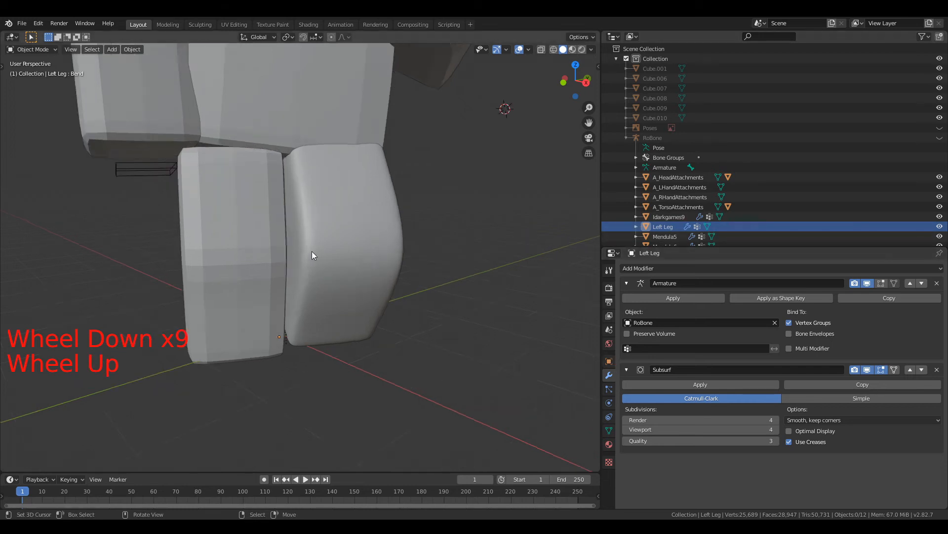
pyautogui.click(132, 49)
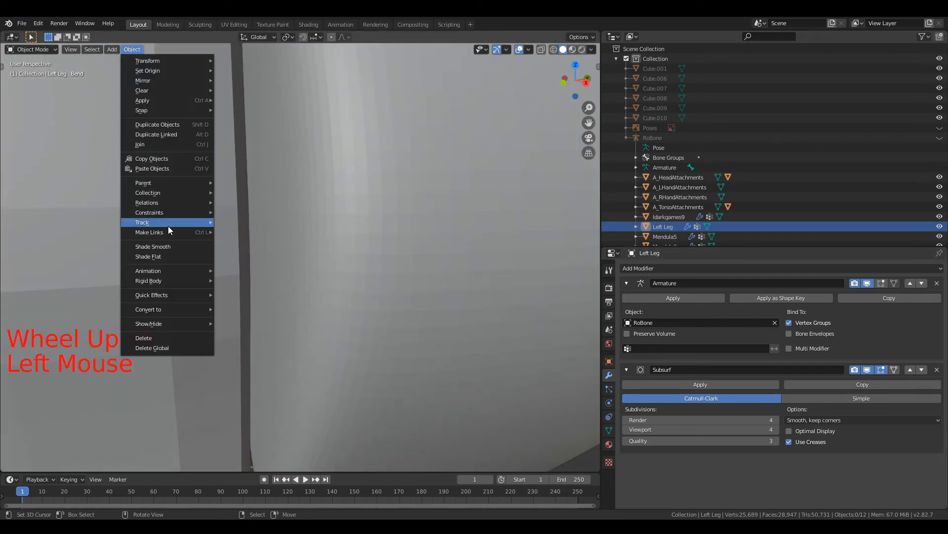
pyautogui.click(172, 244)
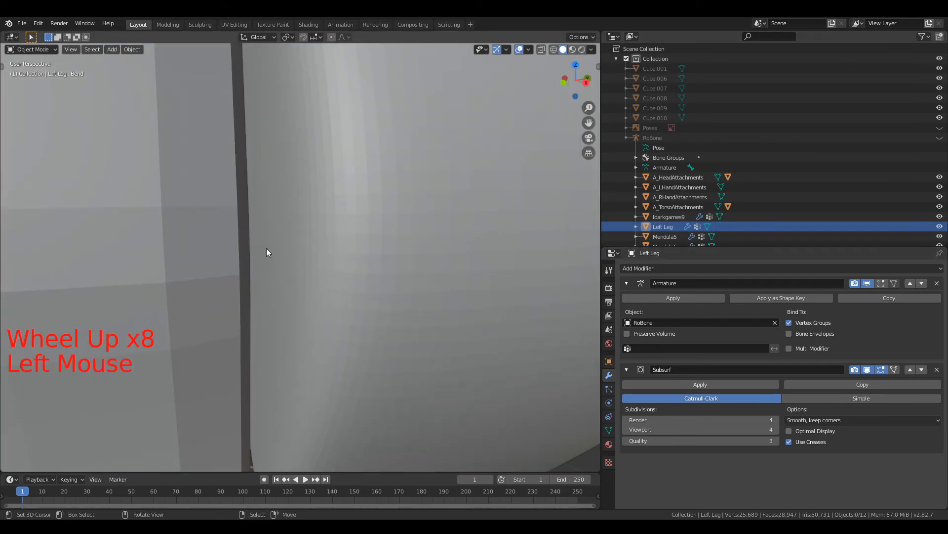
pyautogui.scroll(-6, 422, 301)
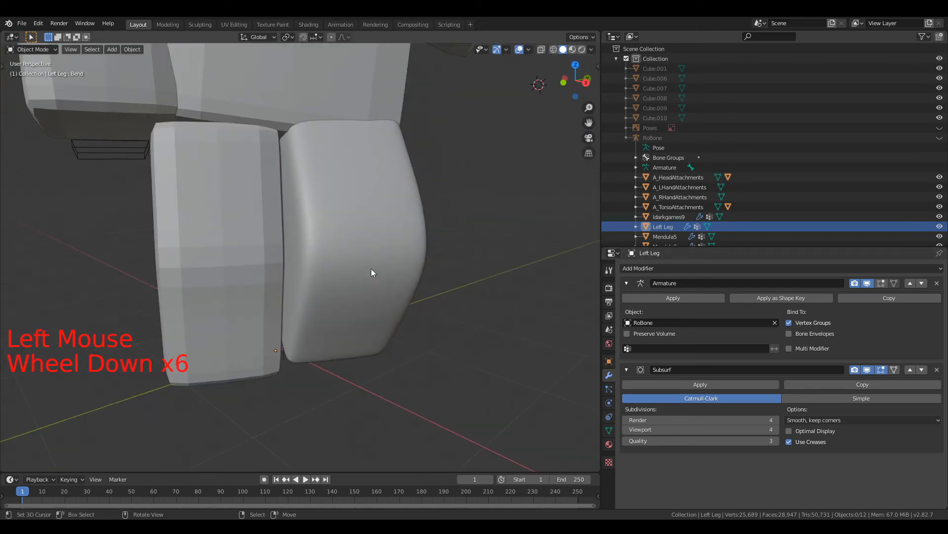
# Look through the Left Leg's object properties for the setting that controls whether the mesh can be selected.
pyautogui.rightClick(372, 239)
pyautogui.scroll(1, 480, 291)
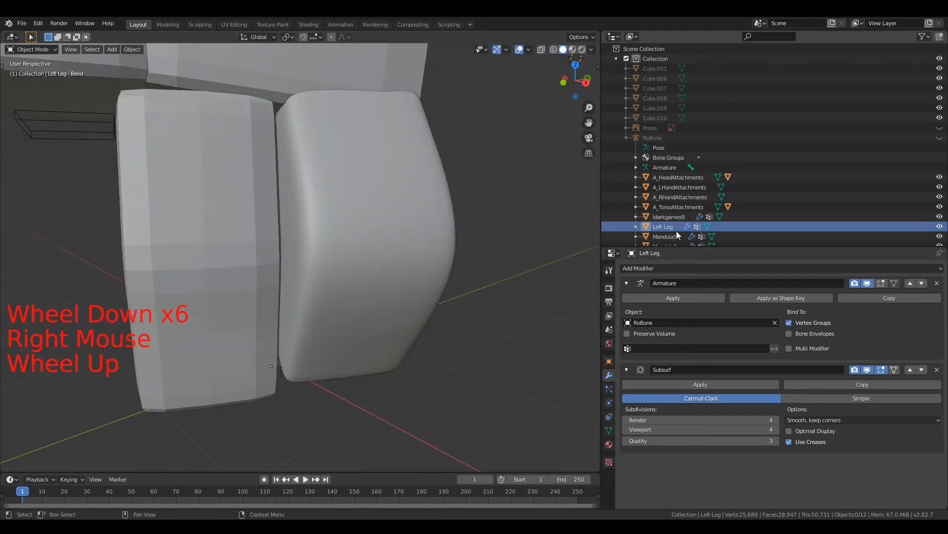
pyautogui.click(659, 230)
pyautogui.click(610, 360)
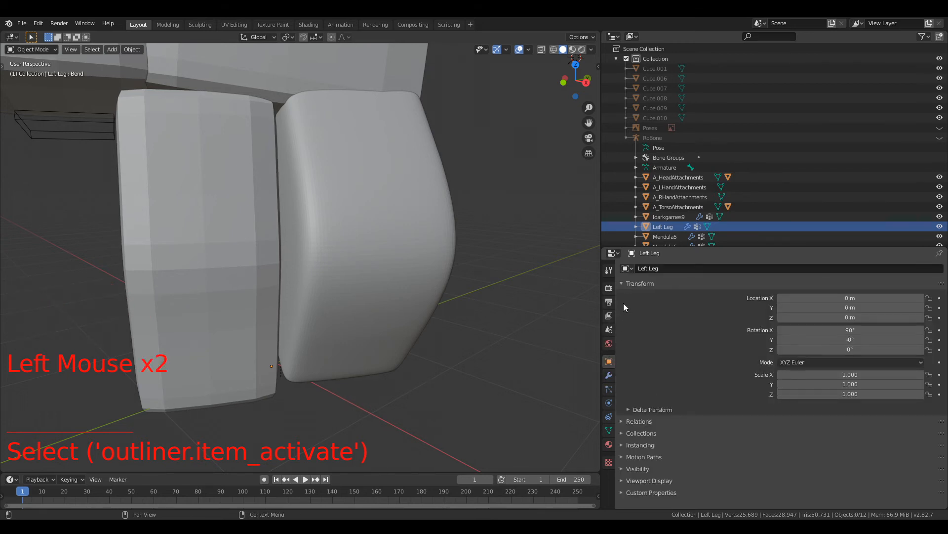
pyautogui.click(628, 284)
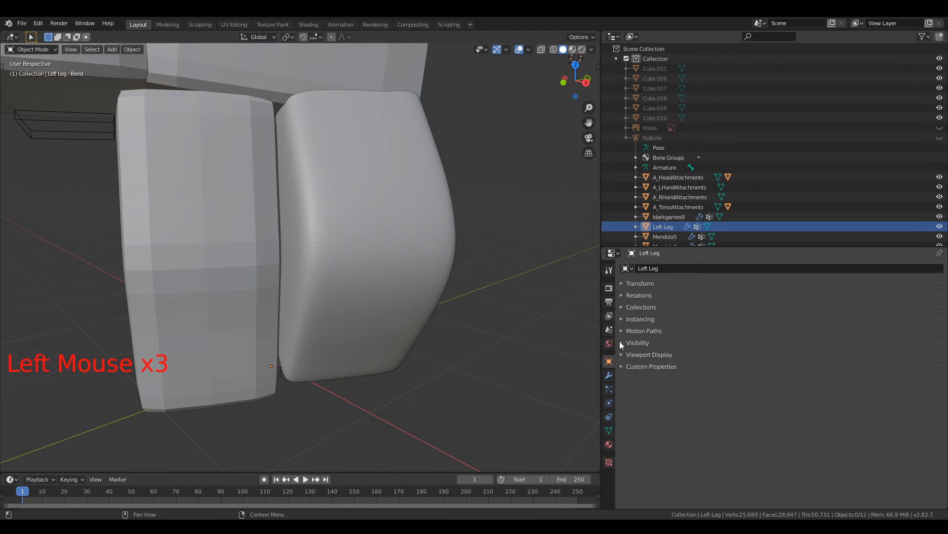
pyautogui.click(621, 353)
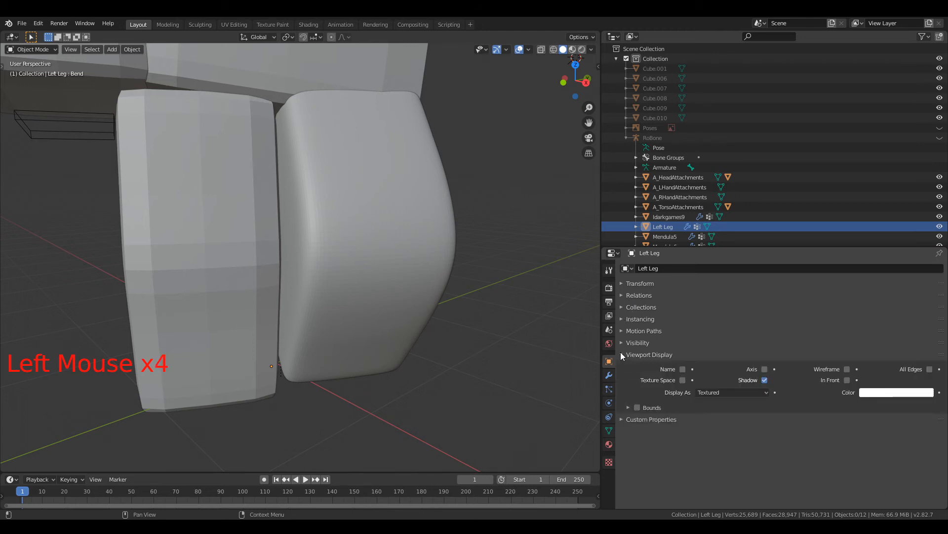
pyautogui.click(621, 353)
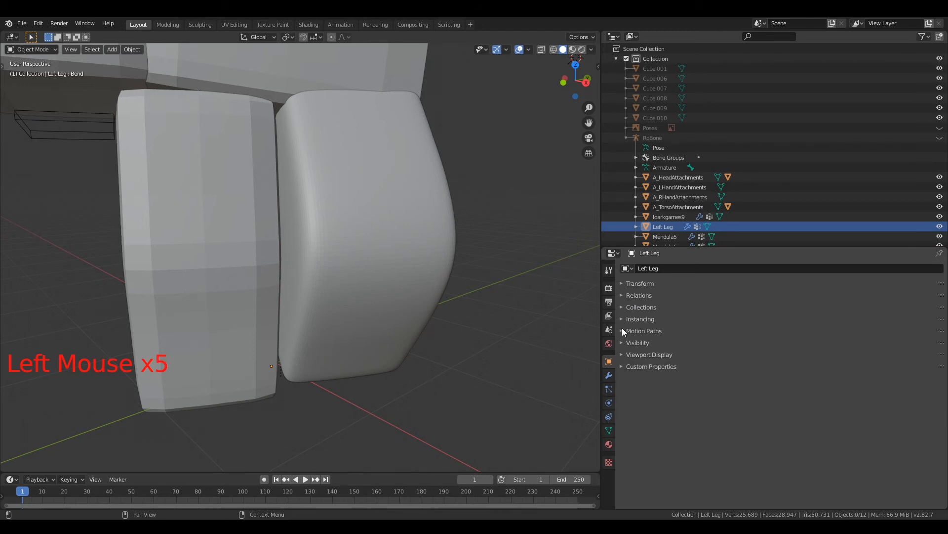
pyautogui.click(621, 320)
pyautogui.click(621, 319)
pyautogui.click(621, 331)
pyautogui.click(622, 331)
# Make the Left Leg selectable in its visibility settings and select the leg in the viewport.
pyautogui.click(621, 341)
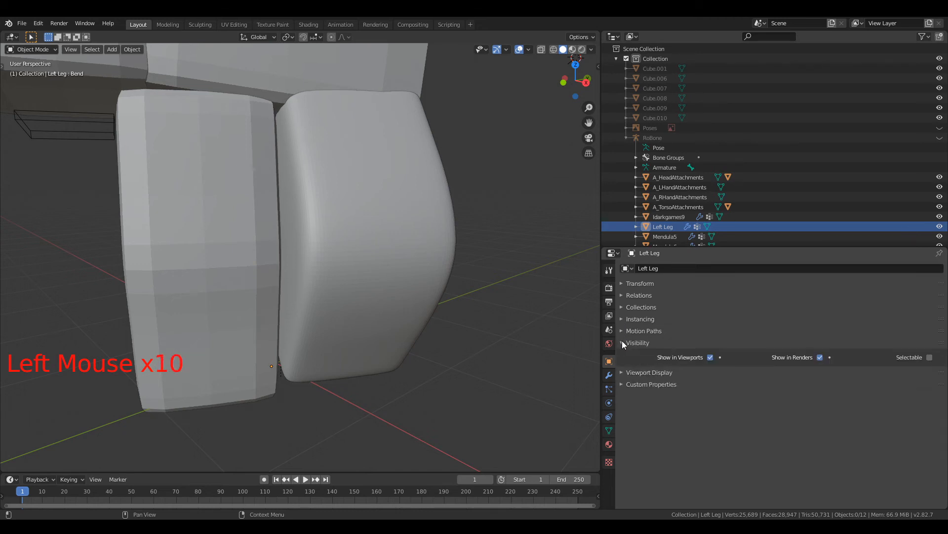
pyautogui.click(621, 341)
pyautogui.click(621, 342)
pyautogui.click(929, 357)
pyautogui.rightClick(448, 238)
pyautogui.scroll(-3, 447, 238)
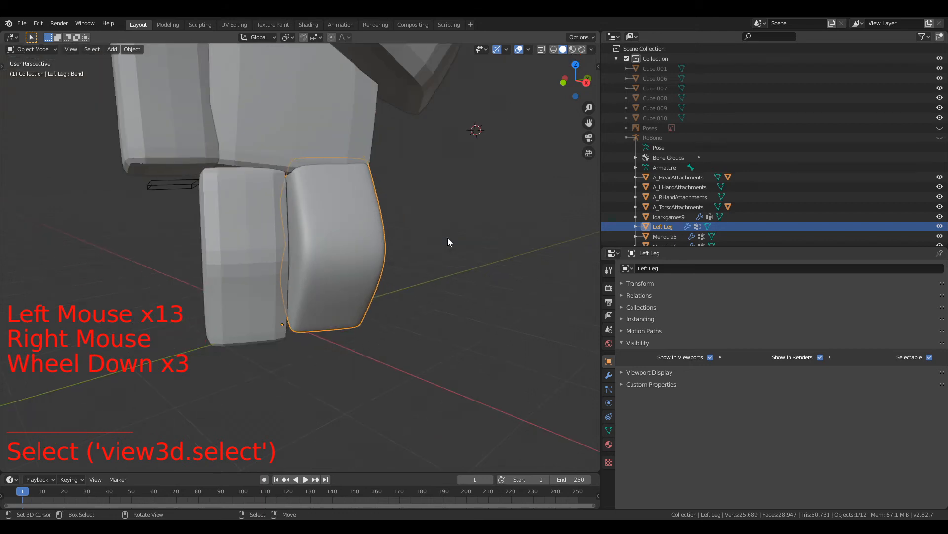
# Toggle the visibility of the Mendula5 and Left Leg meshes to identify each leg, leaving both shown.
pyautogui.scroll(-4, 675, 218)
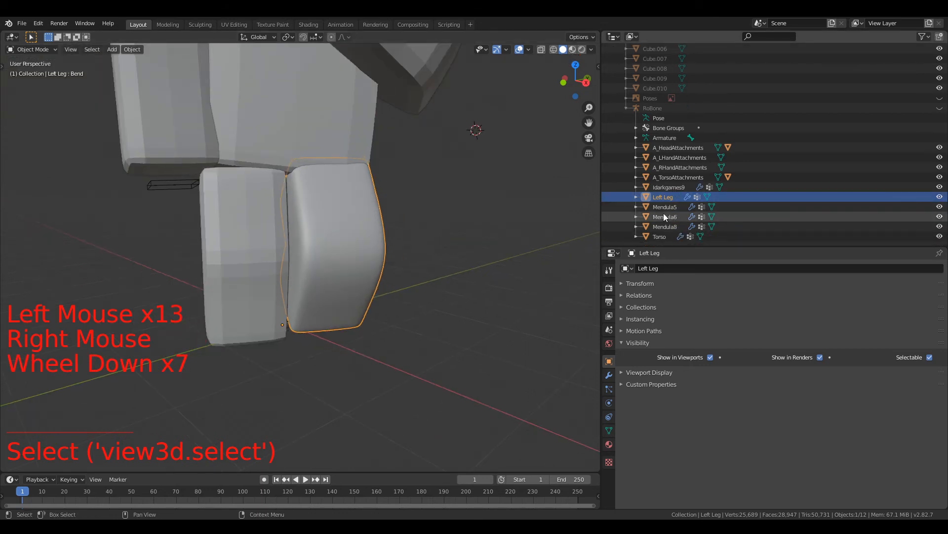
pyautogui.click(664, 210)
pyautogui.scroll(-2, 526, 204)
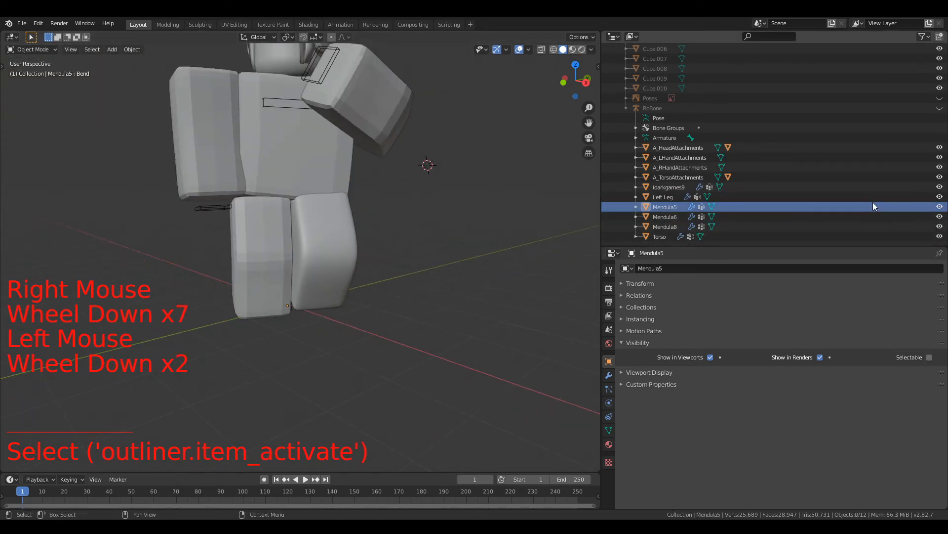
pyautogui.click(940, 207)
pyautogui.click(940, 207)
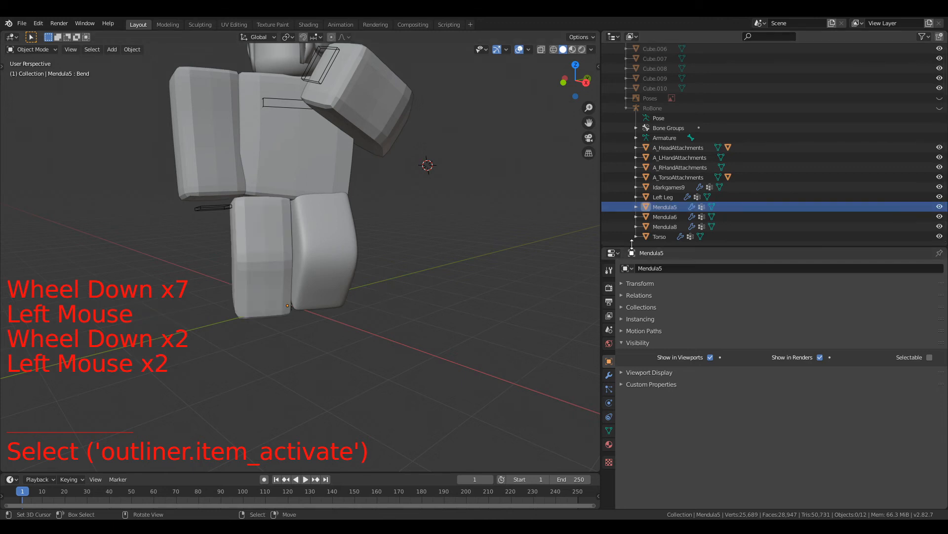
pyautogui.click(665, 197)
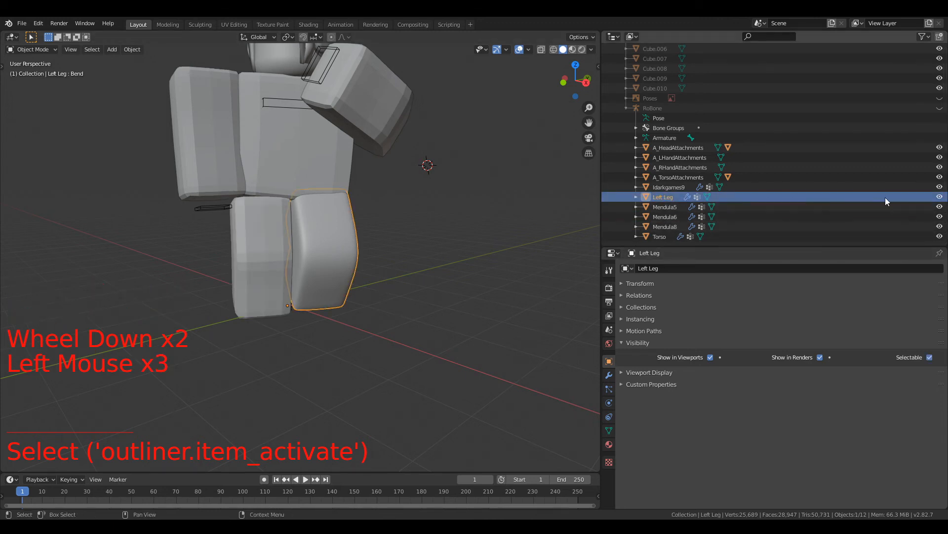
pyautogui.click(940, 197)
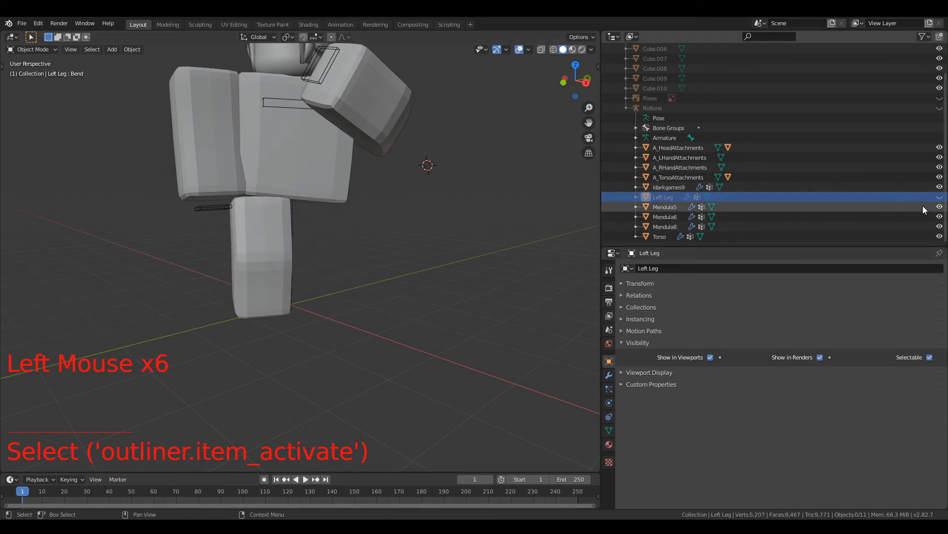
pyautogui.click(940, 196)
pyautogui.click(673, 206)
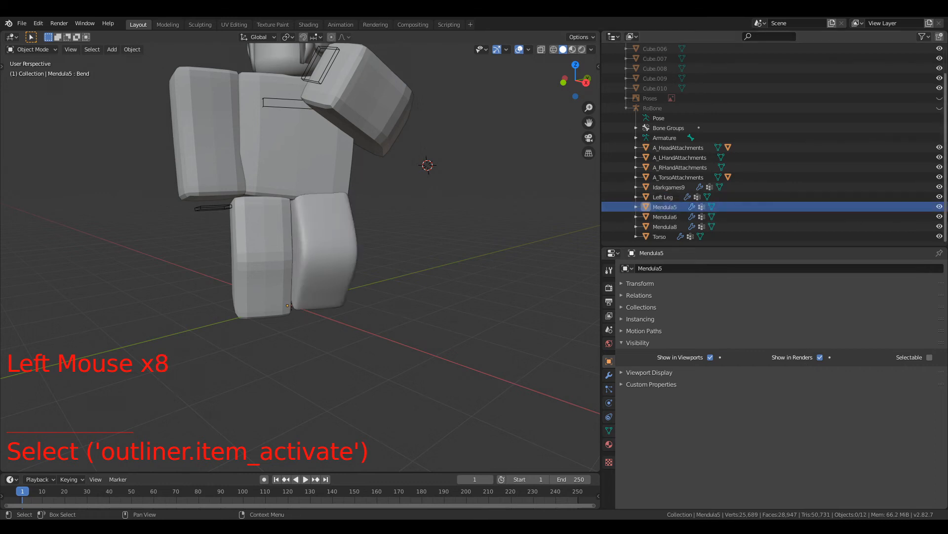
pyautogui.click(942, 207)
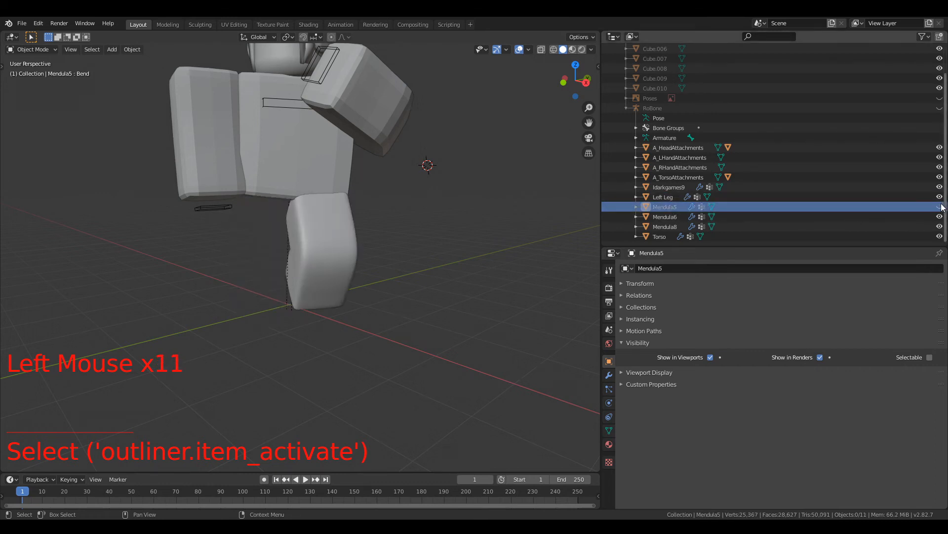
pyautogui.click(942, 206)
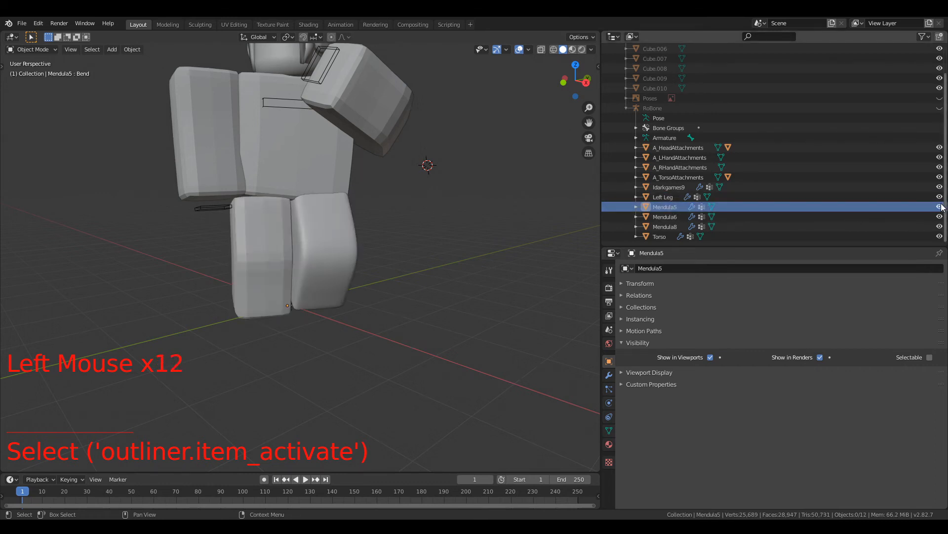
# Make the Mendula5 right leg mesh selectable and set its Subsurf viewport subdivisions to 5.
pyautogui.click(670, 206)
pyautogui.click(920, 357)
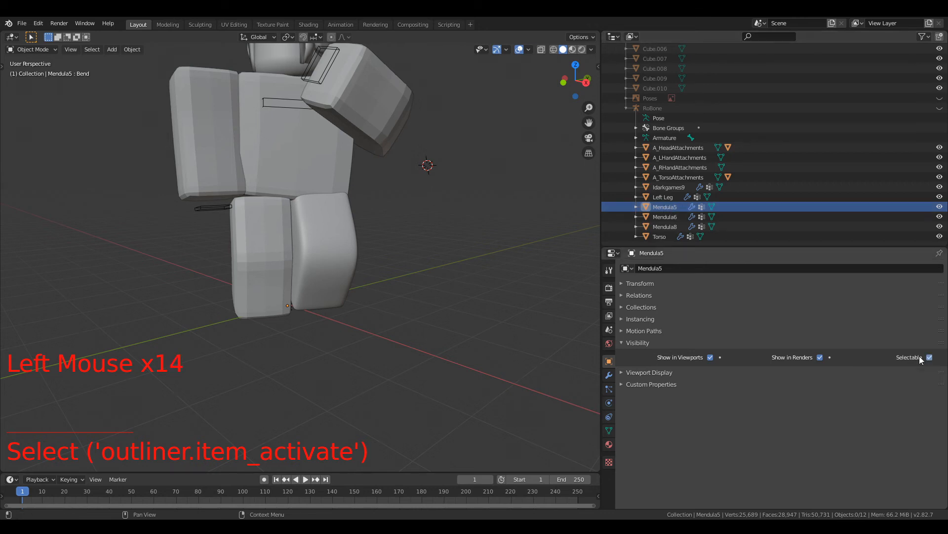
pyautogui.click(610, 376)
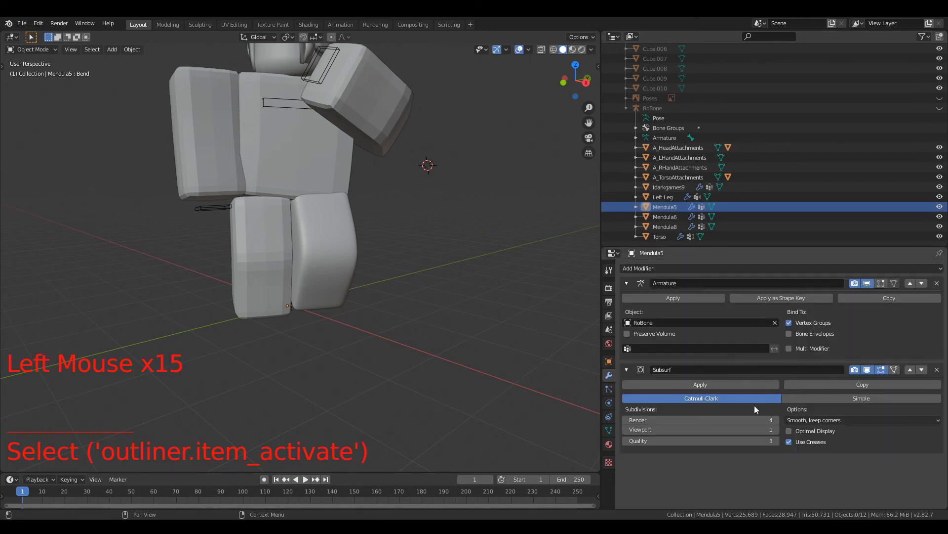
pyautogui.click(776, 428)
pyautogui.click(776, 429)
pyautogui.click(776, 429)
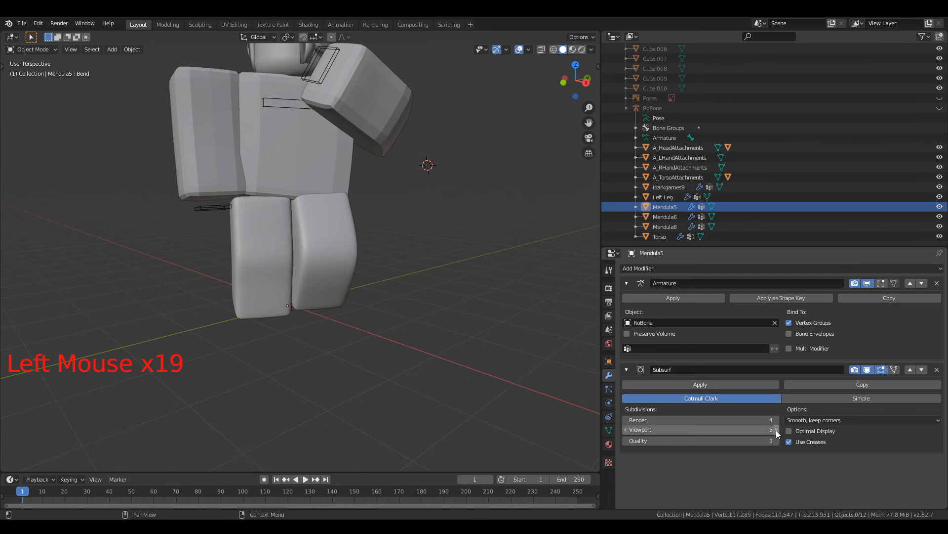
# Select the Left Leg mesh in the viewport and apply Shade Smooth to it.
pyautogui.scroll(5, 249, 284)
pyautogui.scroll(4, 248, 287)
pyautogui.scroll(-1, 291, 254)
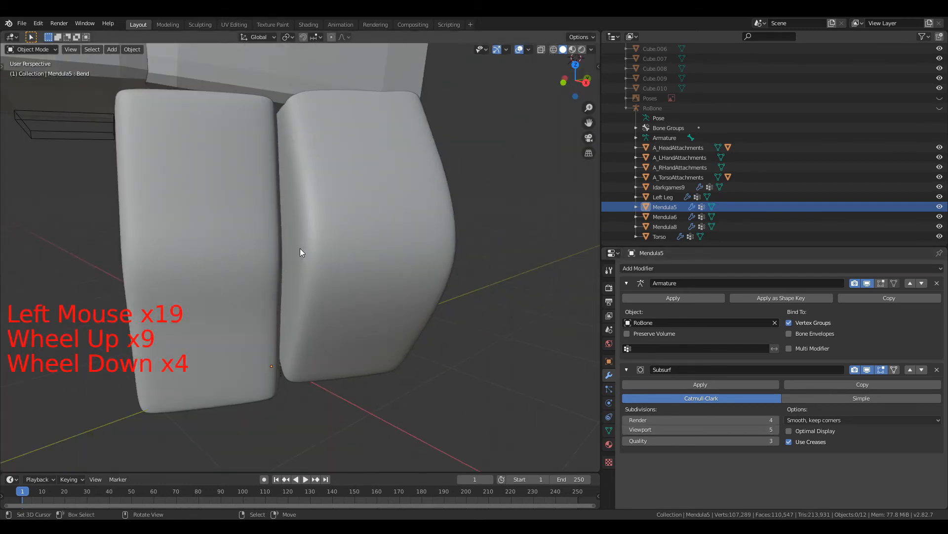
pyautogui.rightClick(301, 248)
pyautogui.scroll(4, 333, 247)
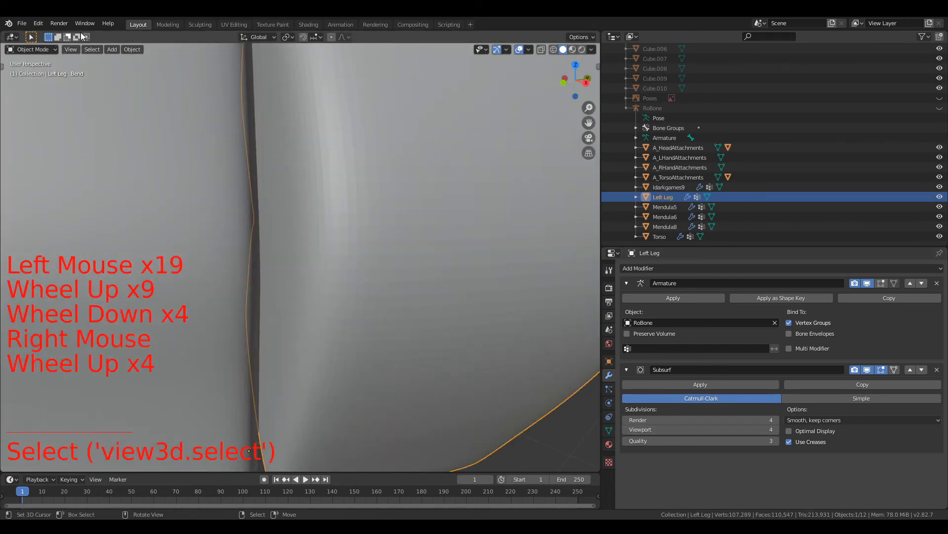
pyautogui.click(127, 50)
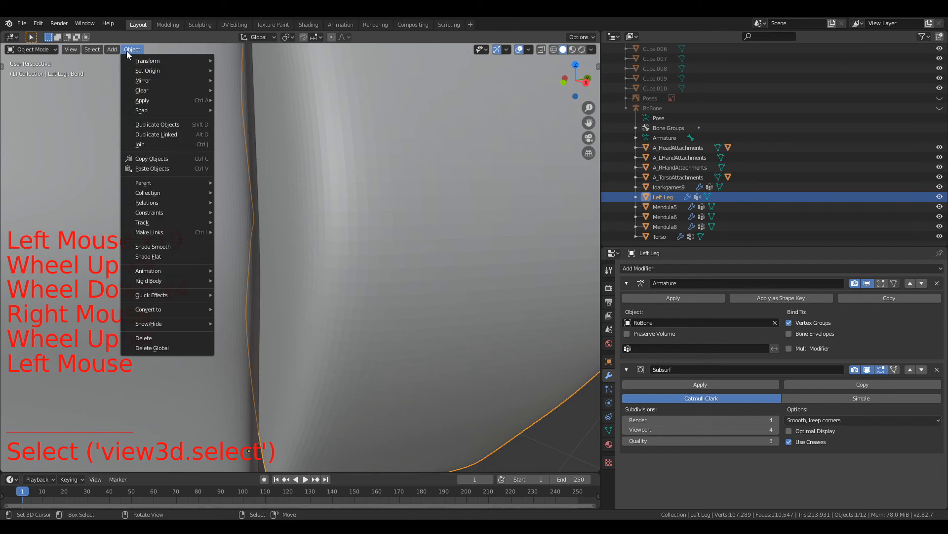
pyautogui.click(161, 243)
# Select the Mendula5 right leg mesh in the viewport and apply Shade Smooth to it.
pyautogui.rightClick(150, 232)
pyautogui.scroll(-5, 161, 219)
pyautogui.keyDown('shift'); pyautogui.moveTo(161, 223); pyautogui.dragTo(251, 212, button='middle'); pyautogui.keyUp('shift')
pyautogui.scroll(6, 326, 182)
pyautogui.scroll(1, 271, 223)
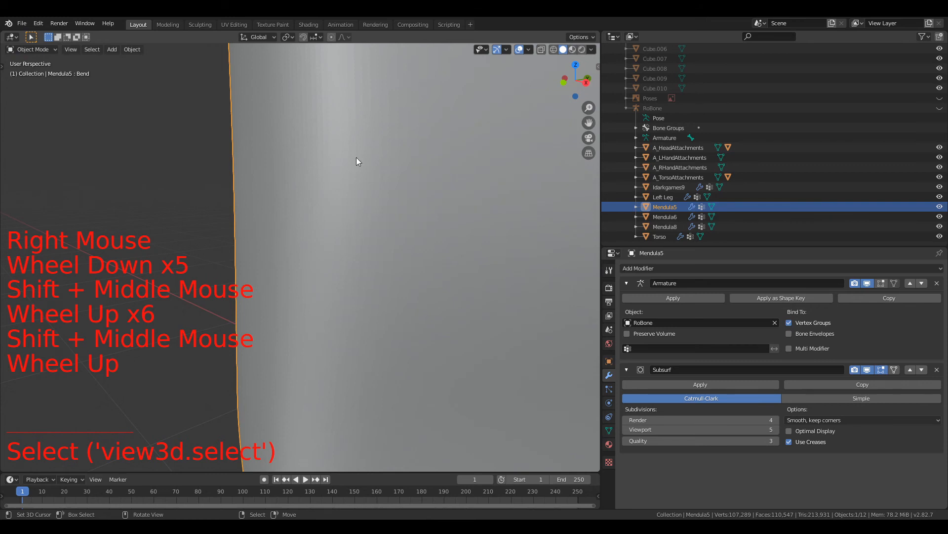
pyautogui.click(132, 50)
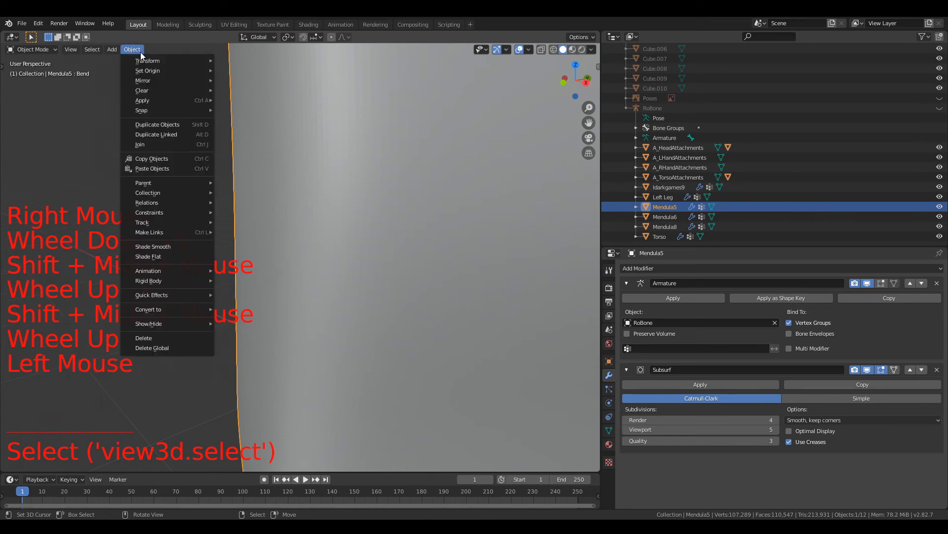
pyautogui.click(179, 246)
pyautogui.scroll(-10, 248, 186)
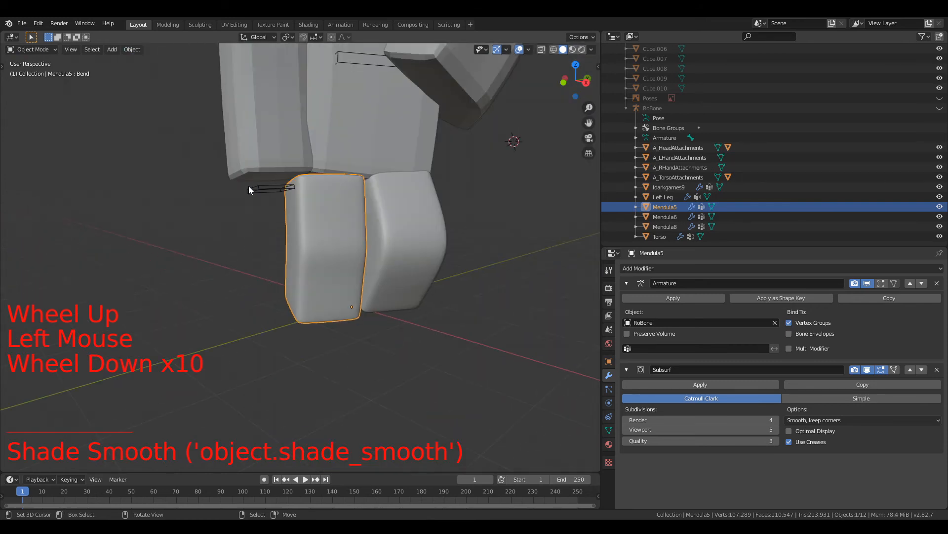
# Set the Subsurf viewport subdivisions of the Mendula6 right arm mesh to 4.
pyautogui.keyDown('shift'); pyautogui.moveTo(394, 132); pyautogui.dragTo(356, 276, button='middle'); pyautogui.keyUp('shift')
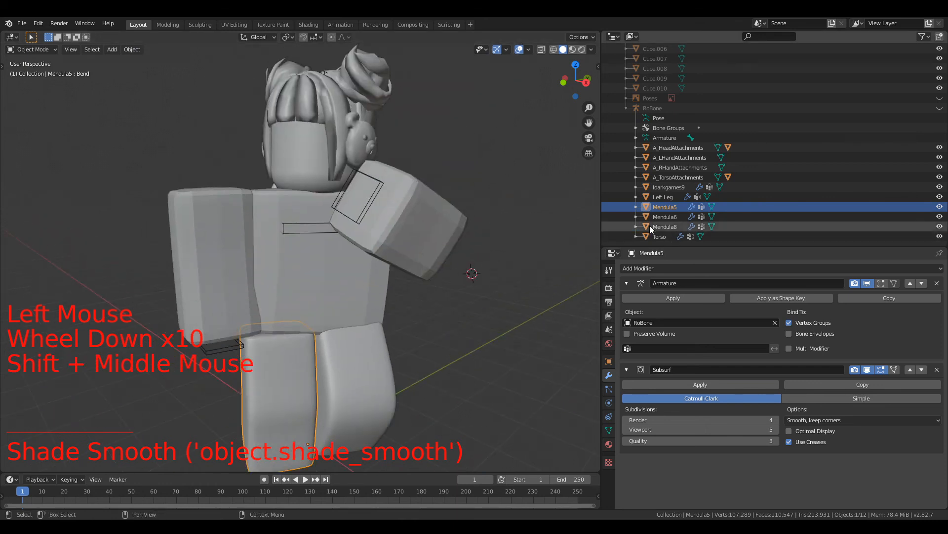
pyautogui.click(678, 217)
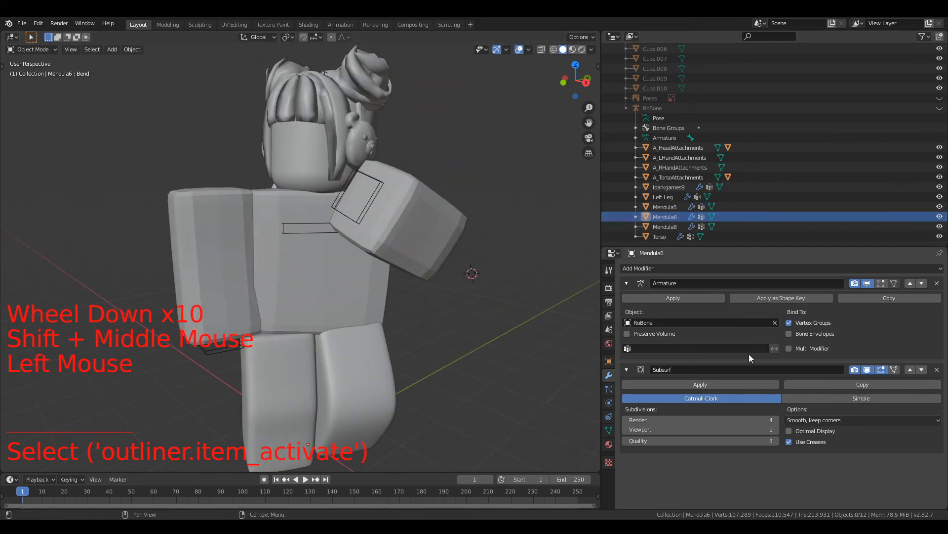
pyautogui.click(776, 431)
pyautogui.click(775, 431)
pyautogui.click(776, 430)
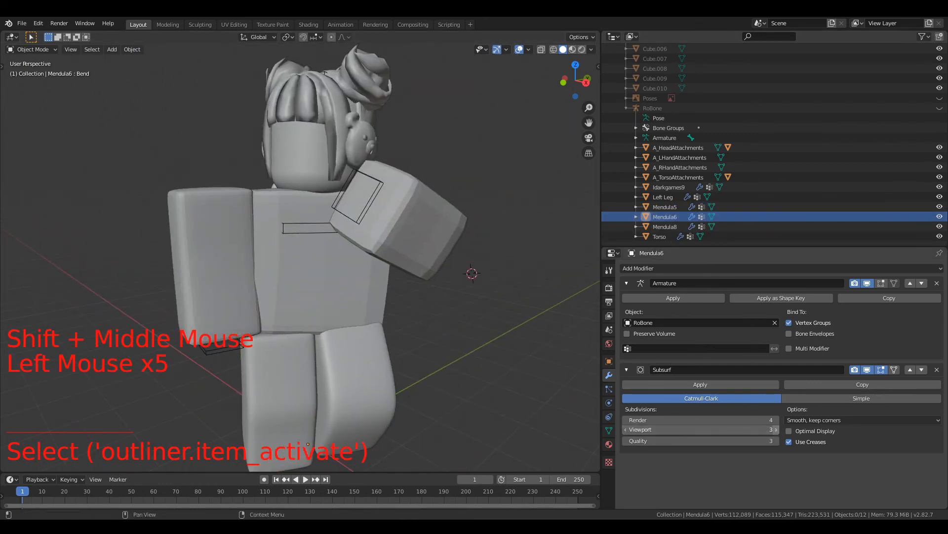
# Make the Mendula6 right arm selectable, select it, and apply Shade Smooth to it.
pyautogui.click(609, 361)
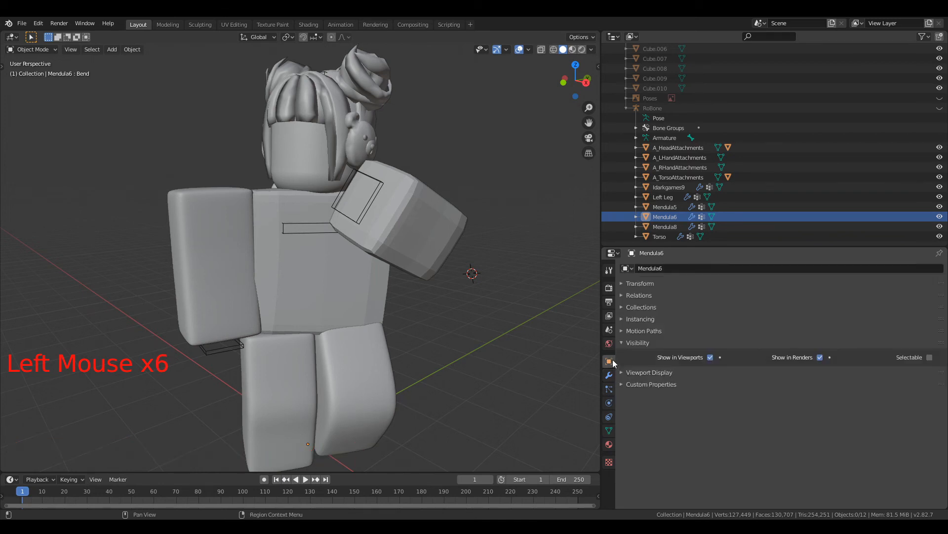
pyautogui.click(929, 357)
pyautogui.rightClick(176, 238)
pyautogui.click(127, 50)
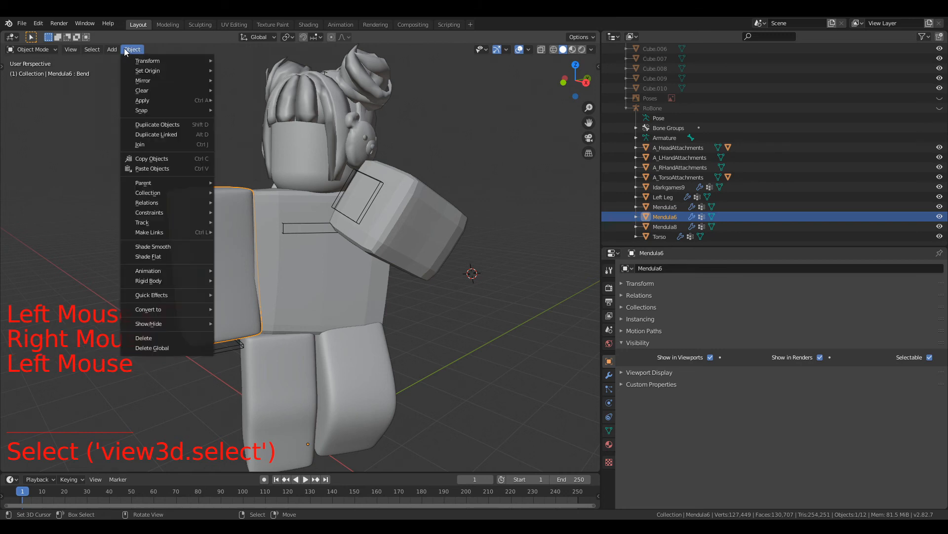
pyautogui.click(165, 247)
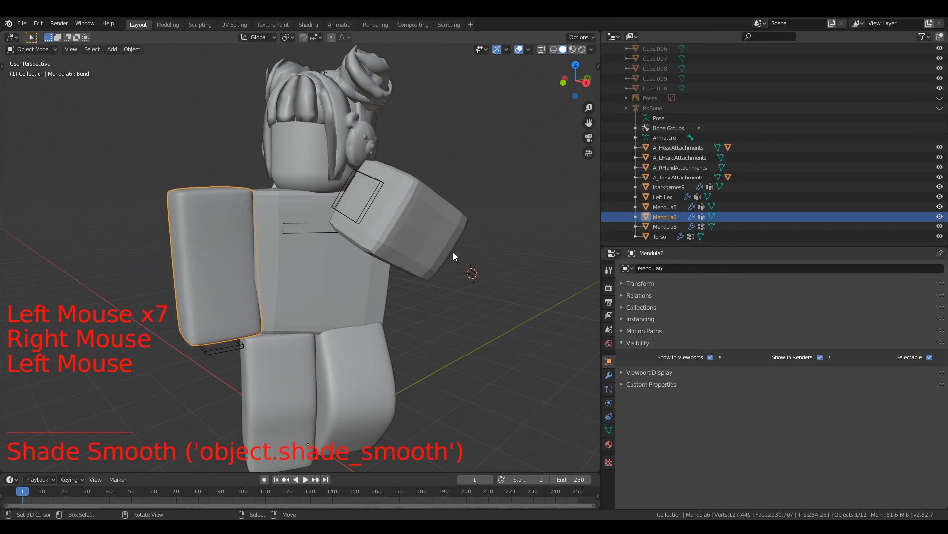
# Make the Mendula8 mesh, the raised left arm, selectable and select it in the viewport.
pyautogui.click(661, 227)
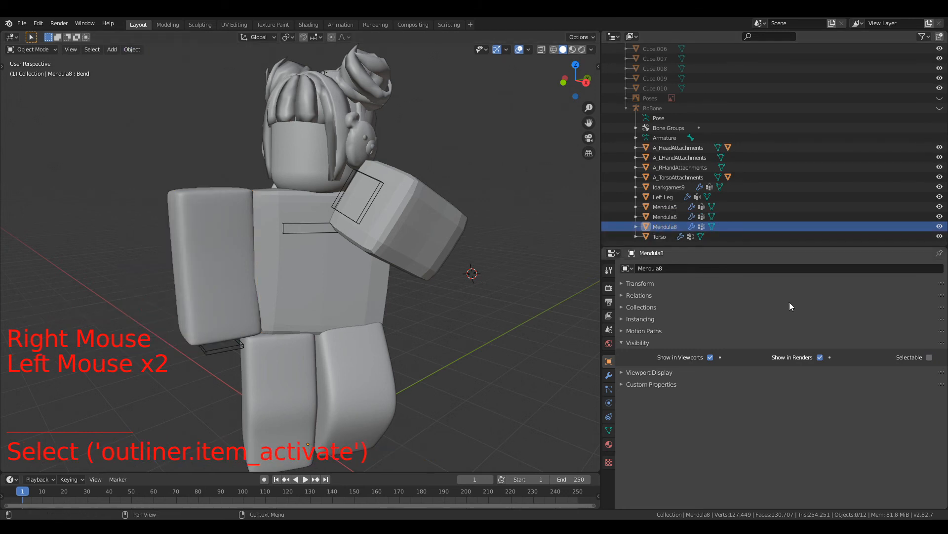
pyautogui.click(912, 358)
pyautogui.rightClick(425, 220)
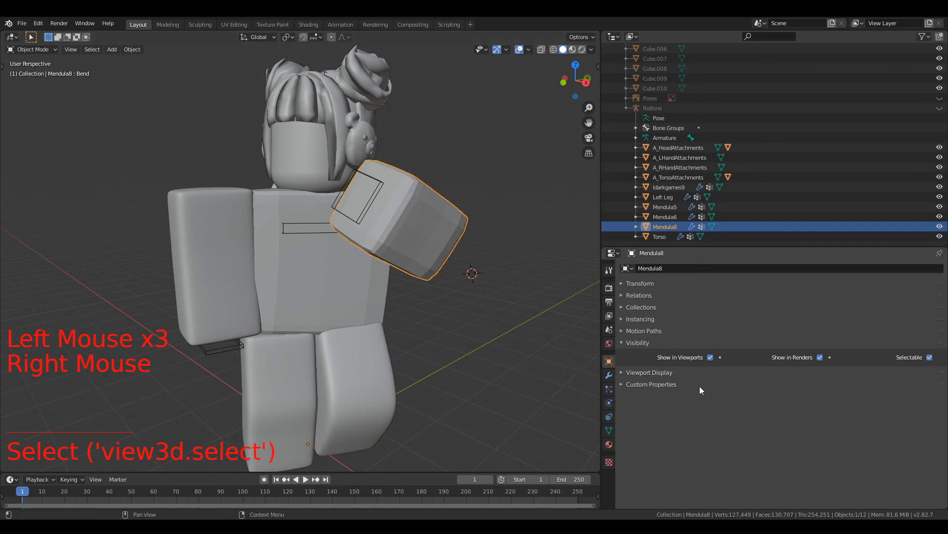
# Set the Subsurf viewport subdivisions of the raised left arm to 4.
pyautogui.click(609, 375)
pyautogui.click(777, 429)
pyautogui.click(776, 429)
pyautogui.click(776, 430)
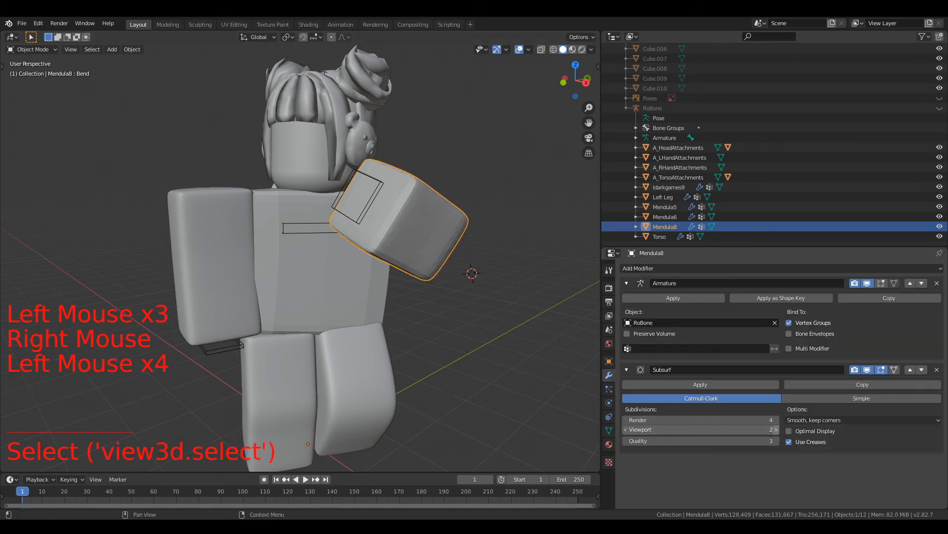
pyautogui.click(776, 429)
pyautogui.click(779, 431)
pyautogui.click(629, 430)
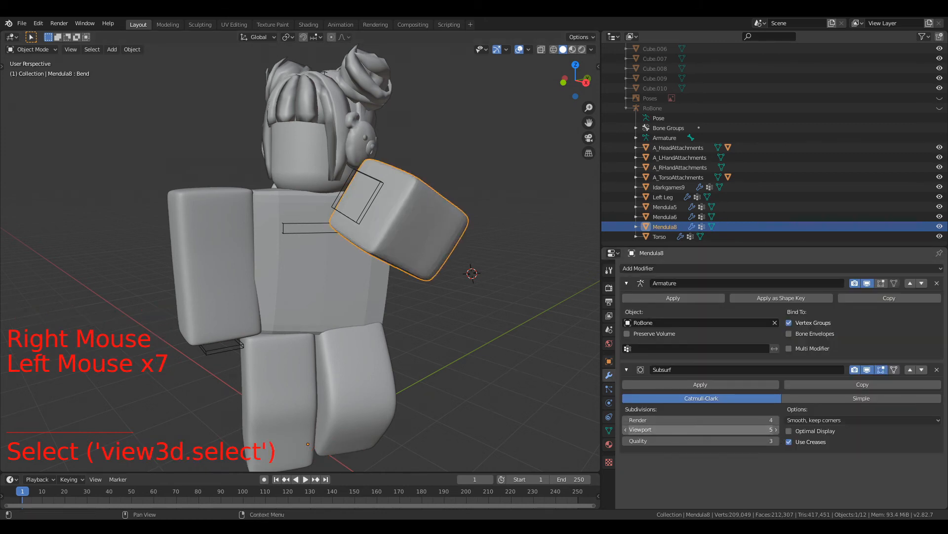
pyautogui.click(632, 440)
pyautogui.click(626, 429)
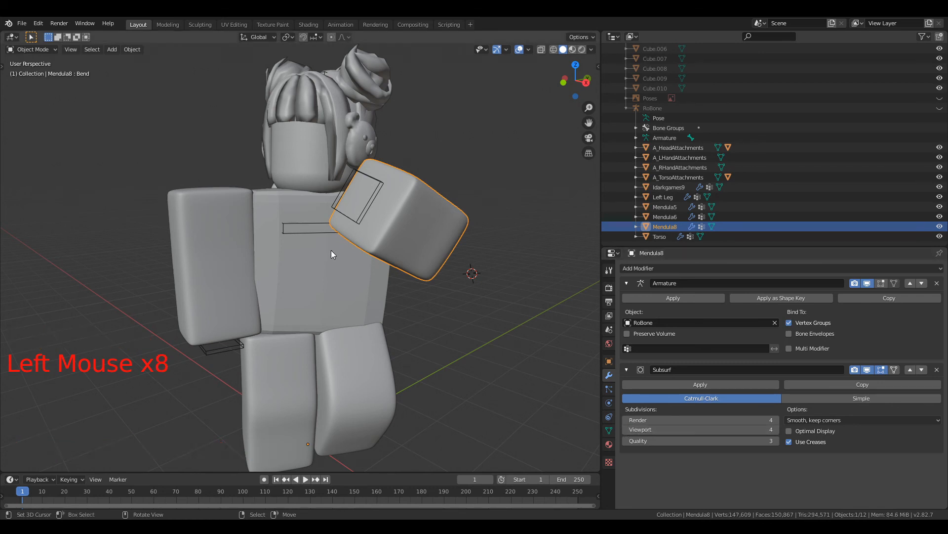
# Apply Shade Smooth to the raised left arm.
pyautogui.click(131, 50)
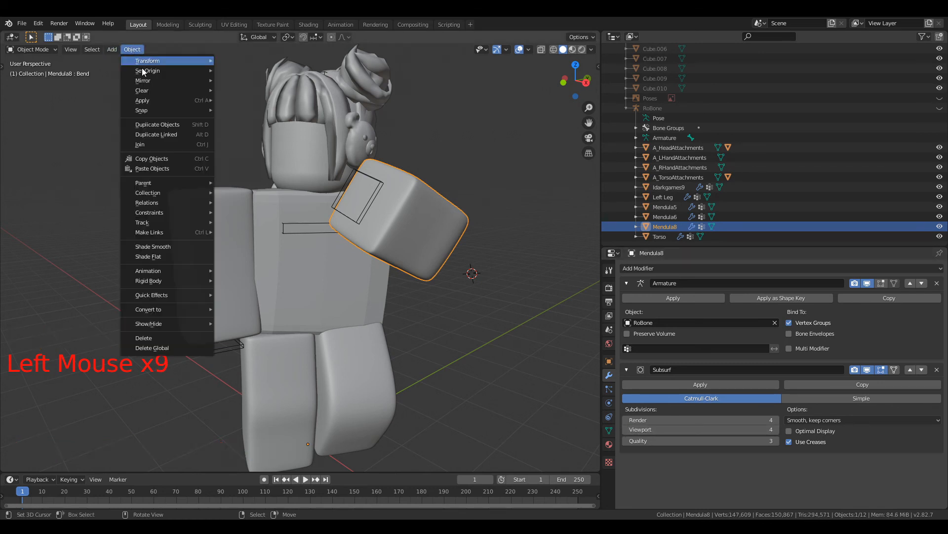
pyautogui.click(178, 250)
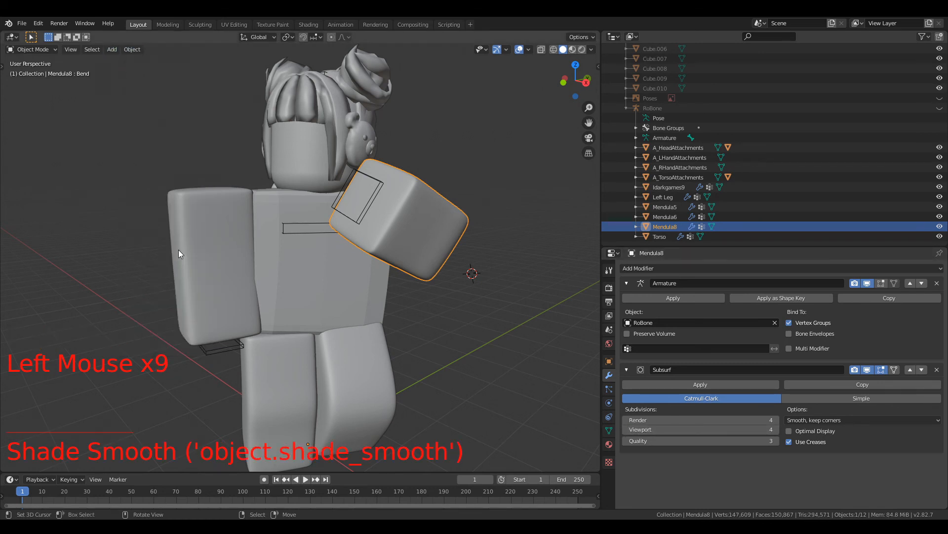
# Set the Subsurf viewport subdivisions of the Torso mesh to 5.
pyautogui.click(669, 237)
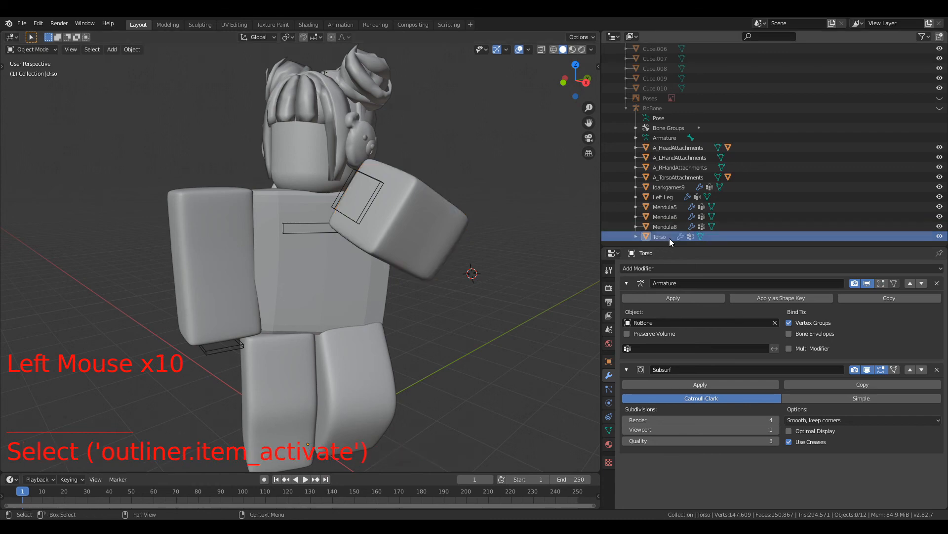
pyautogui.click(776, 428)
pyautogui.click(777, 429)
pyautogui.click(777, 429)
pyautogui.click(776, 429)
pyautogui.click(777, 428)
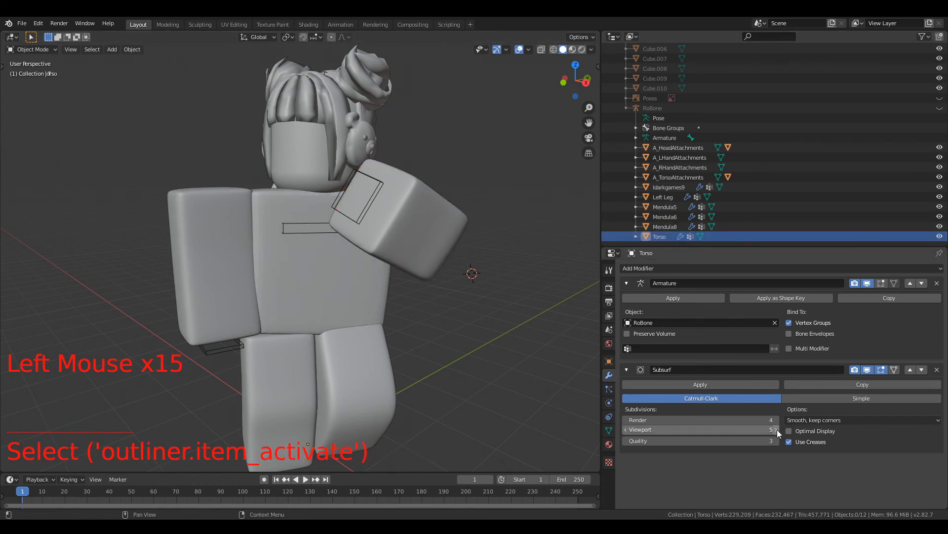
# Make the Torso mesh selectable, select it, and apply Shade Smooth to it.
pyautogui.scroll(5, 400, 299)
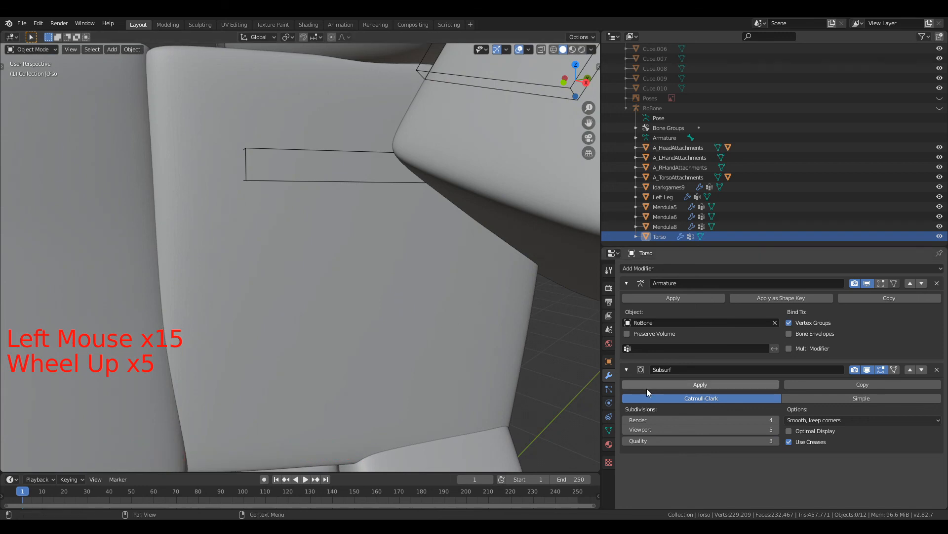
pyautogui.click(610, 361)
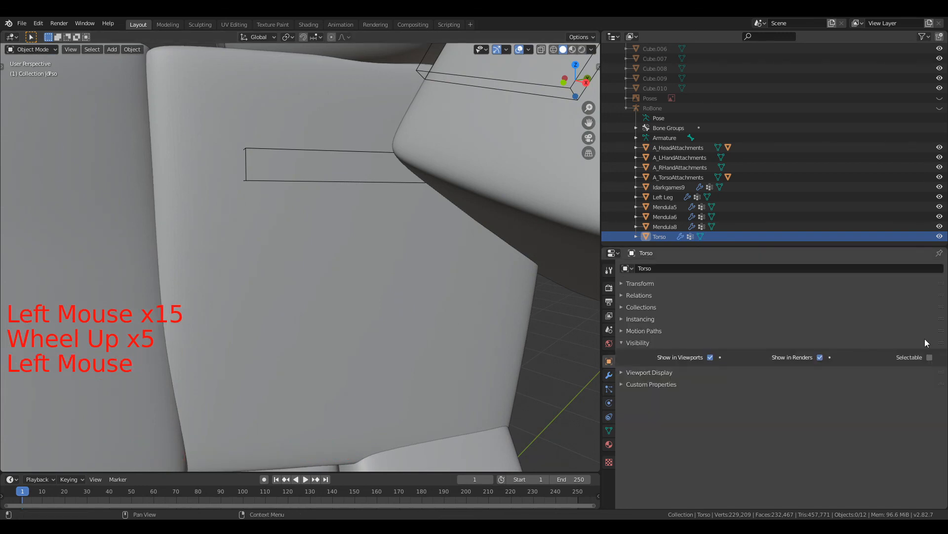
pyautogui.click(929, 357)
pyautogui.rightClick(289, 264)
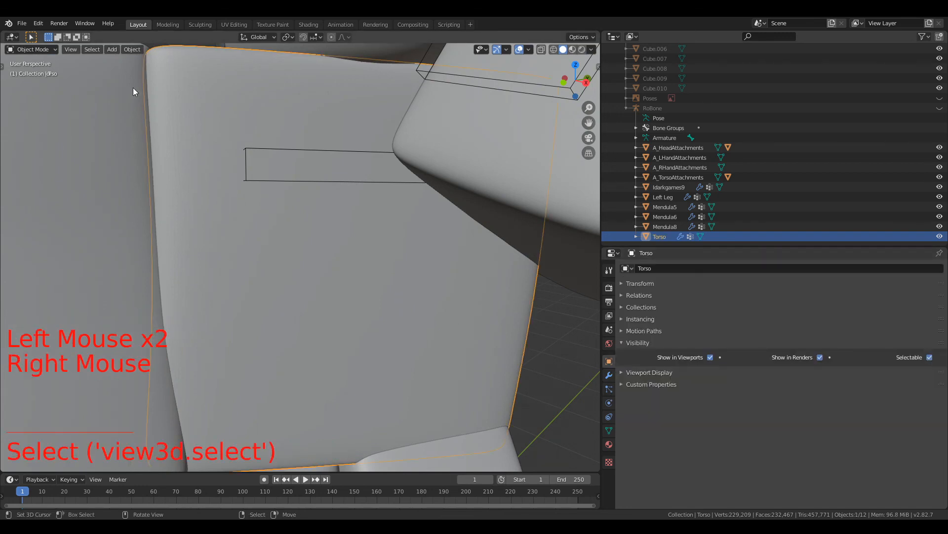
pyautogui.click(132, 49)
pyautogui.click(156, 247)
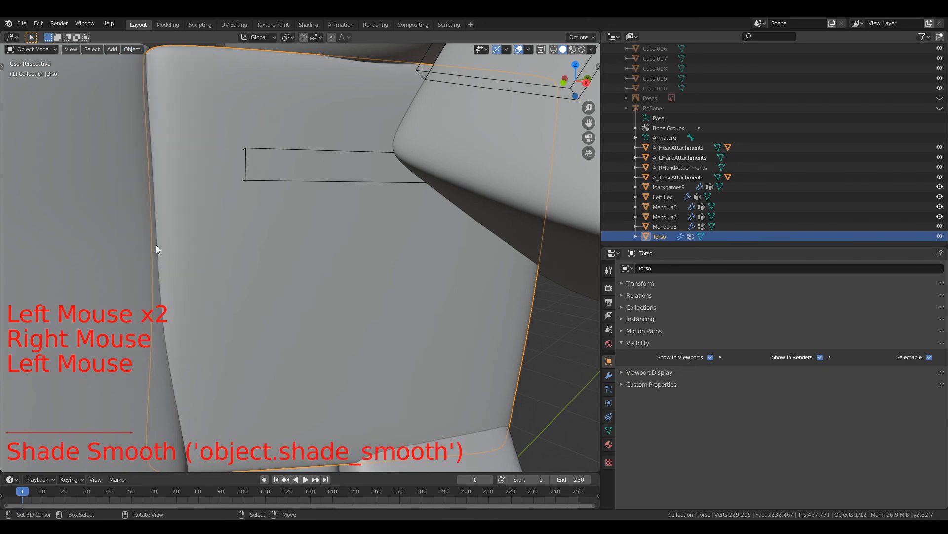
# Deselect everything, select the bear backpack on the avatar's back, and add a Subdivision Surface modifier to it.
pyautogui.scroll(-8, 287, 251)
pyautogui.hotkey('alt', 'a')
pyautogui.moveTo(339, 289); pyautogui.dragTo(524, 286, button='middle')
pyautogui.scroll(5, 405, 295)
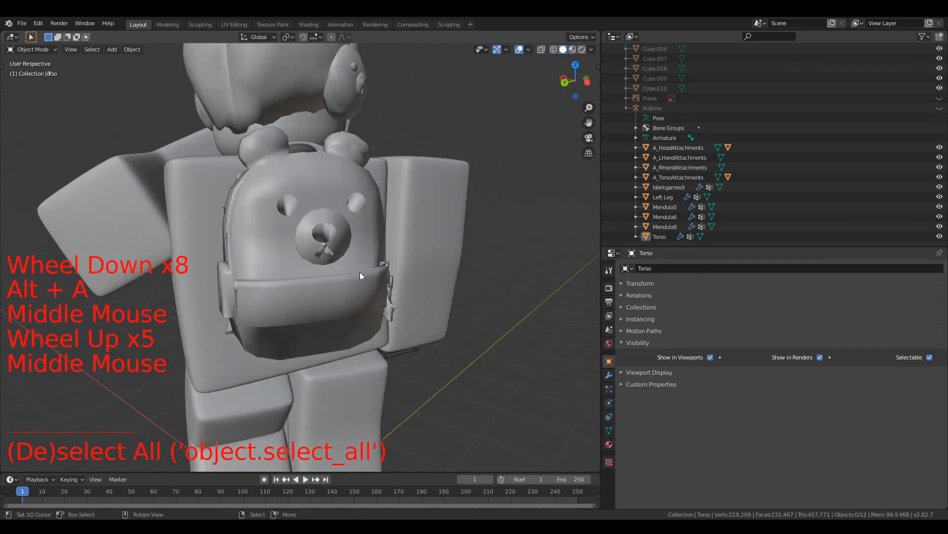
pyautogui.rightClick(360, 270)
pyautogui.moveTo(361, 269); pyautogui.dragTo(597, 371, button='middle')
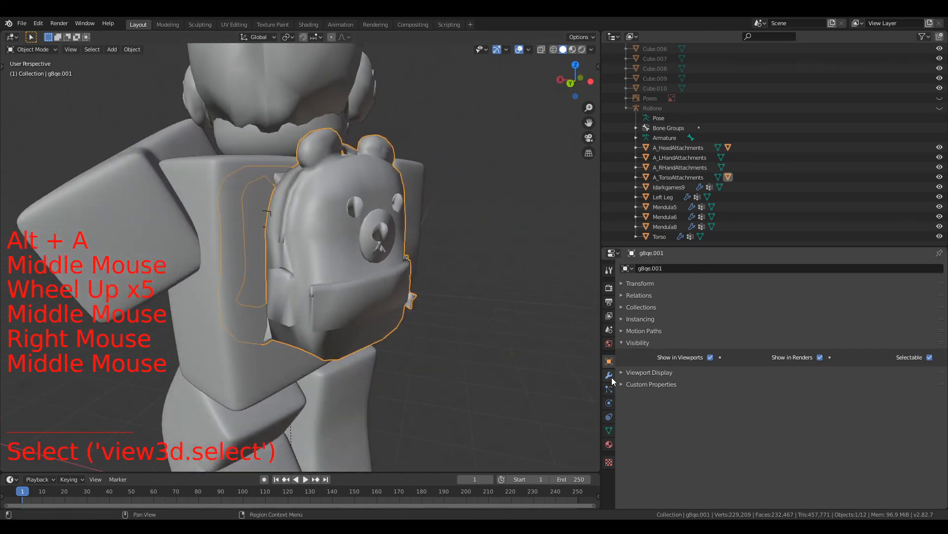
pyautogui.click(609, 377)
pyautogui.click(687, 269)
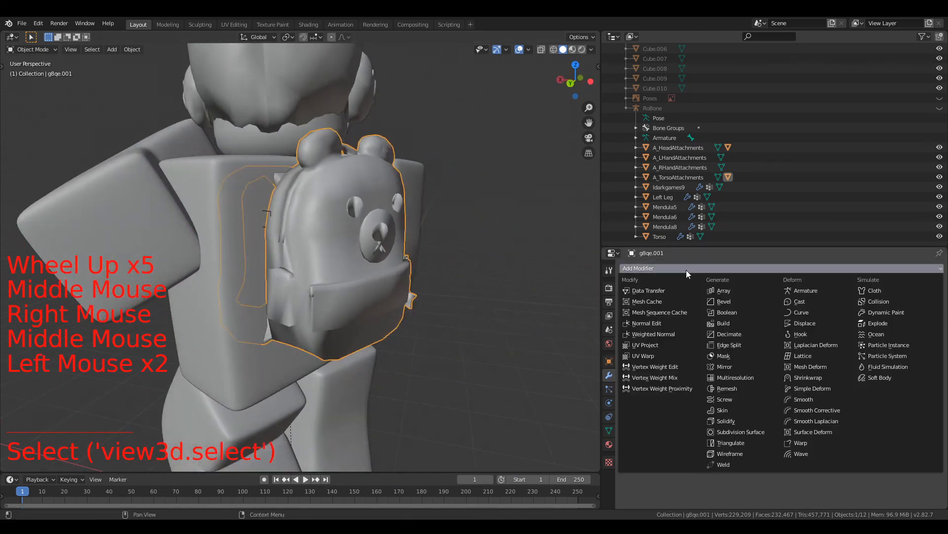
pyautogui.click(755, 433)
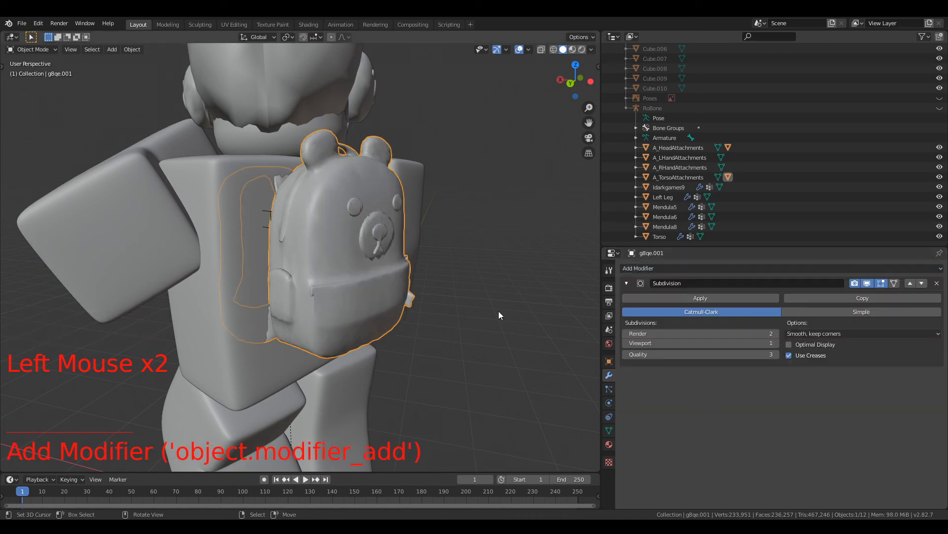
# Compare the backpack with its subdivision shown and hidden in the viewport, and inspect its mesh in Edit Mode.
pyautogui.moveTo(337, 293); pyautogui.dragTo(263, 287, button='middle')
pyautogui.scroll(1, 566, 340)
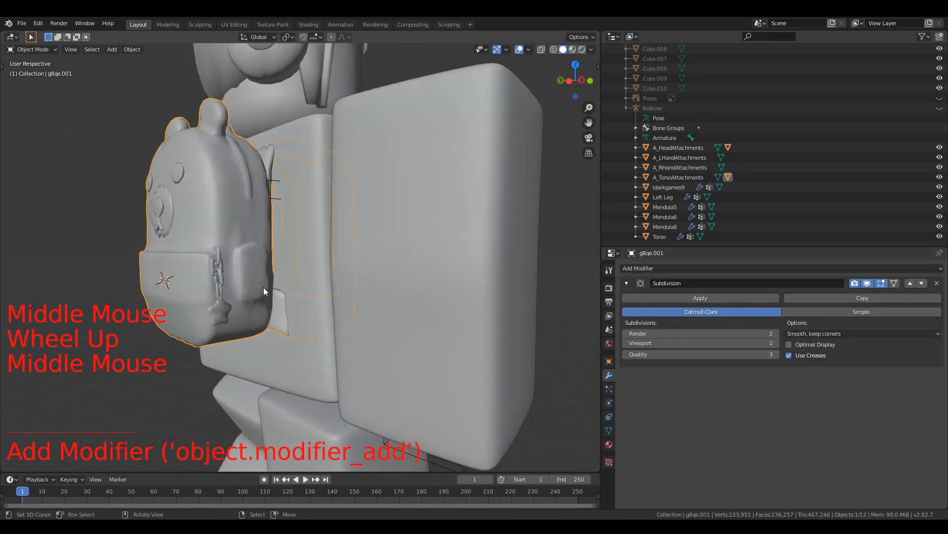
pyautogui.click(867, 283)
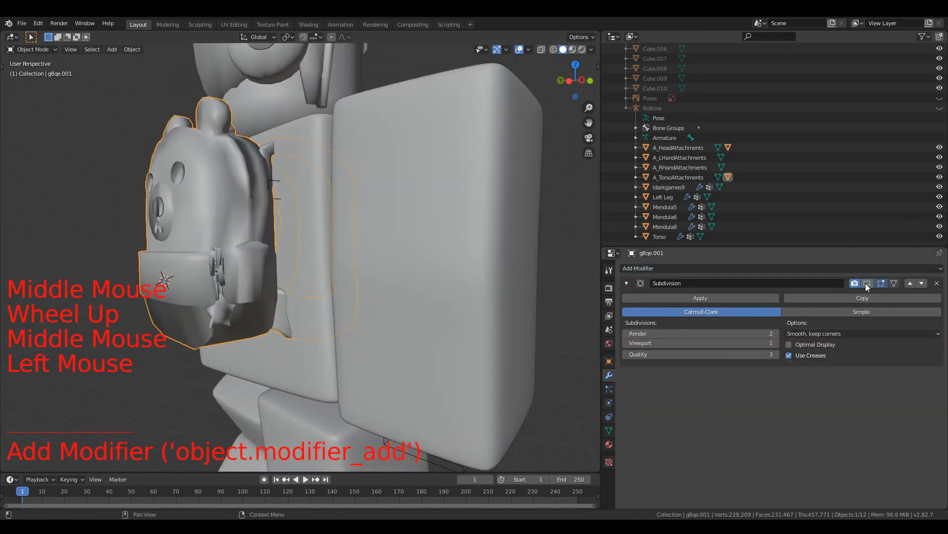
pyautogui.click(867, 283)
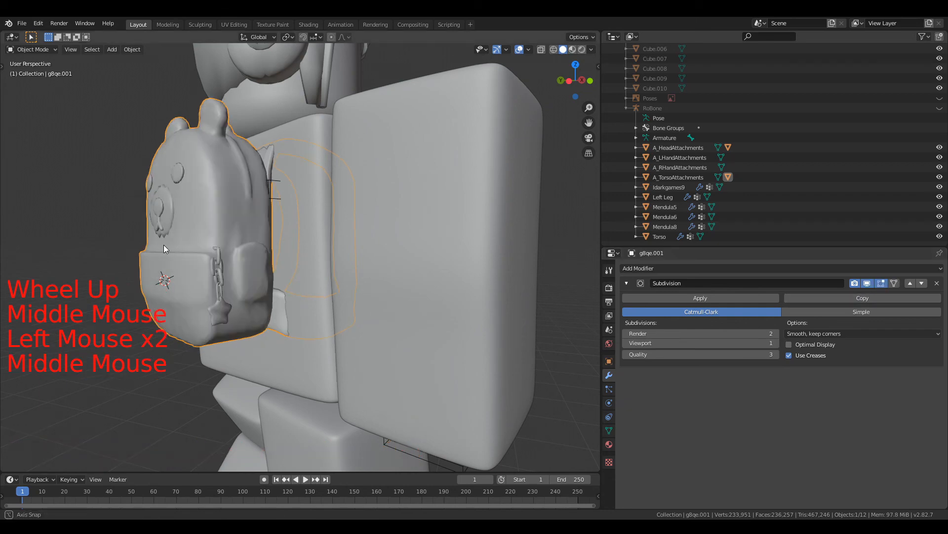
pyautogui.moveTo(164, 245); pyautogui.dragTo(339, 243, button='middle')
pyautogui.press('Tab')
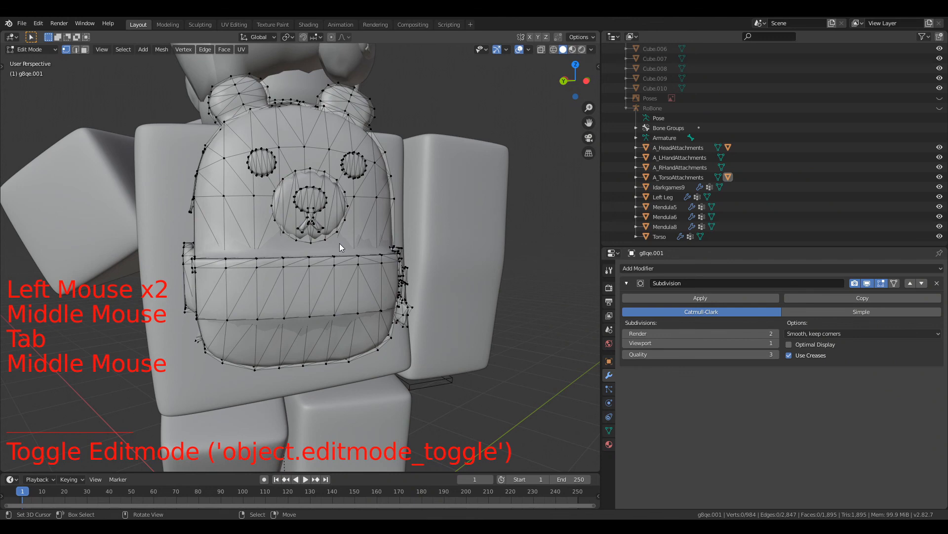
pyautogui.press('Tab')
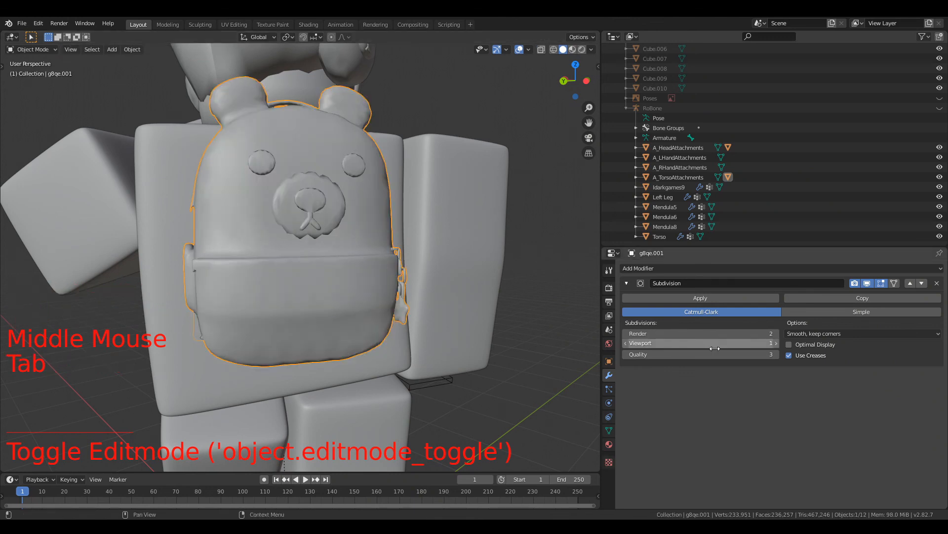
pyautogui.click(868, 286)
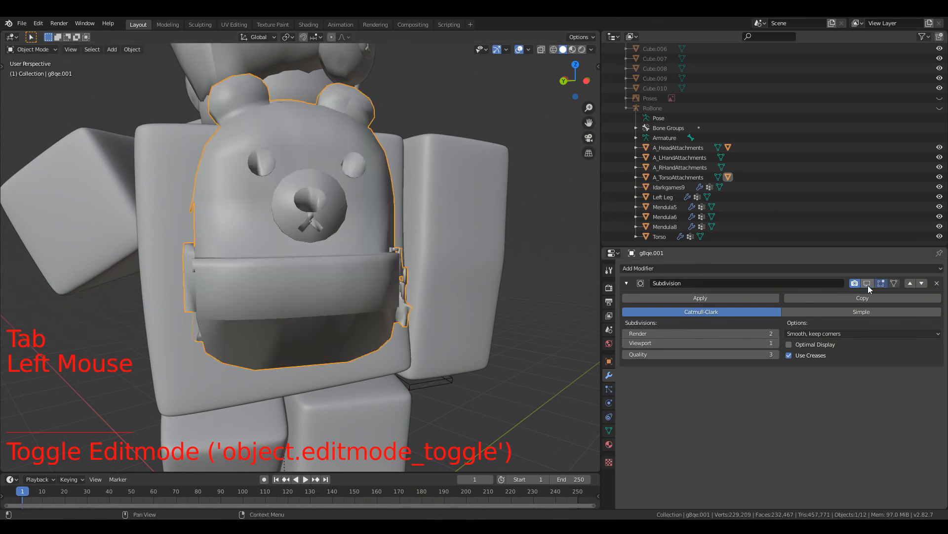
pyautogui.click(868, 285)
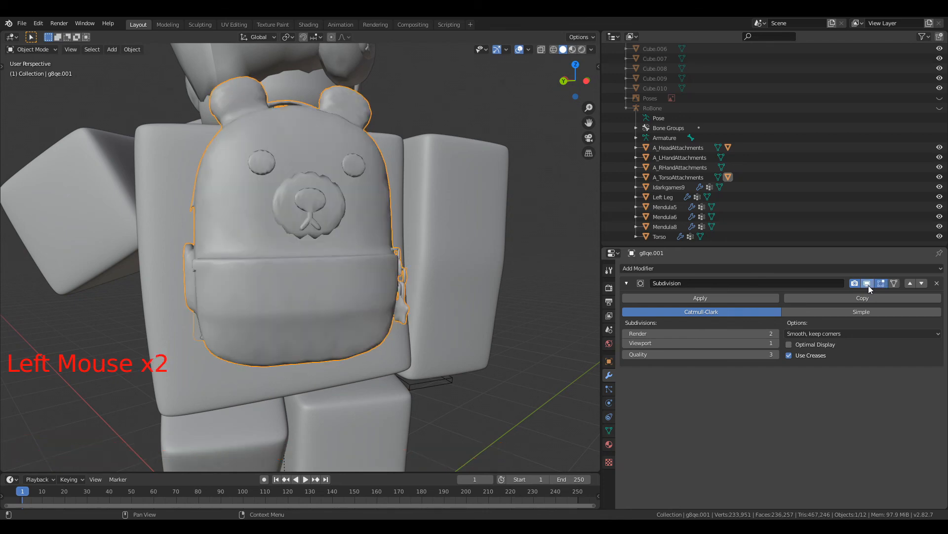
pyautogui.scroll(-1, 524, 239)
pyautogui.moveTo(494, 244); pyautogui.dragTo(402, 257, button='middle')
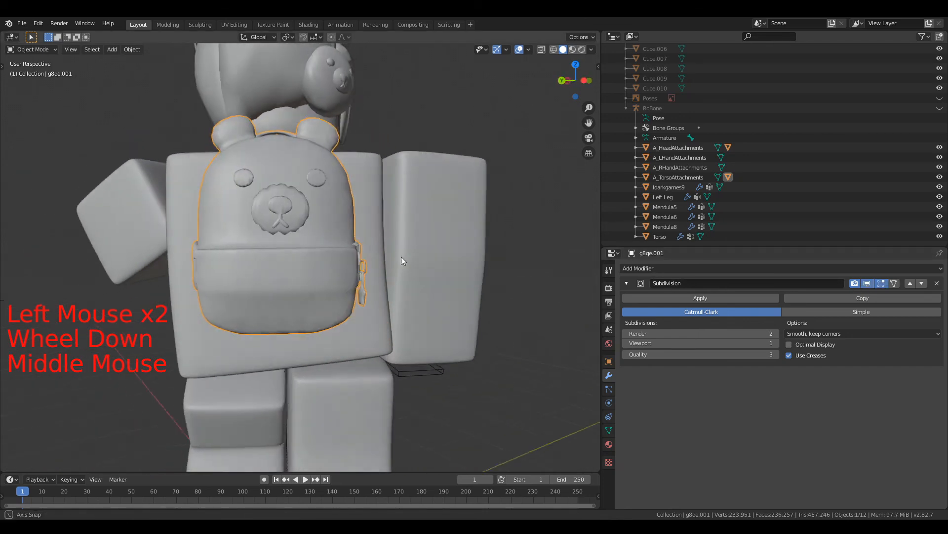
# Remove the Subdivision modifier from the bear backpack.
pyautogui.click(868, 282)
pyautogui.click(940, 282)
pyautogui.click(937, 283)
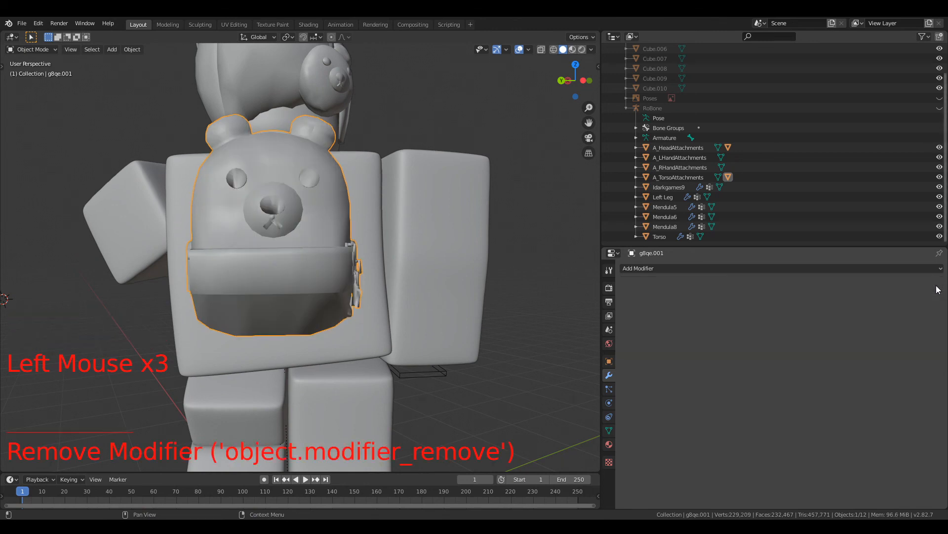
# Reset the 3D cursor to the world origin, frame the whole avatar, and deselect everything.
pyautogui.scroll(-5, 569, 281)
pyautogui.moveTo(569, 282); pyautogui.dragTo(333, 285, button='middle')
pyautogui.scroll(-1, 357, 302)
pyautogui.scroll(-2, 393, 268)
pyautogui.scroll(-2, 393, 268)
pyautogui.hotkey('shift', 'a')
pyautogui.moveTo(333, 285)
pyautogui.hotkey('shift', 'c')
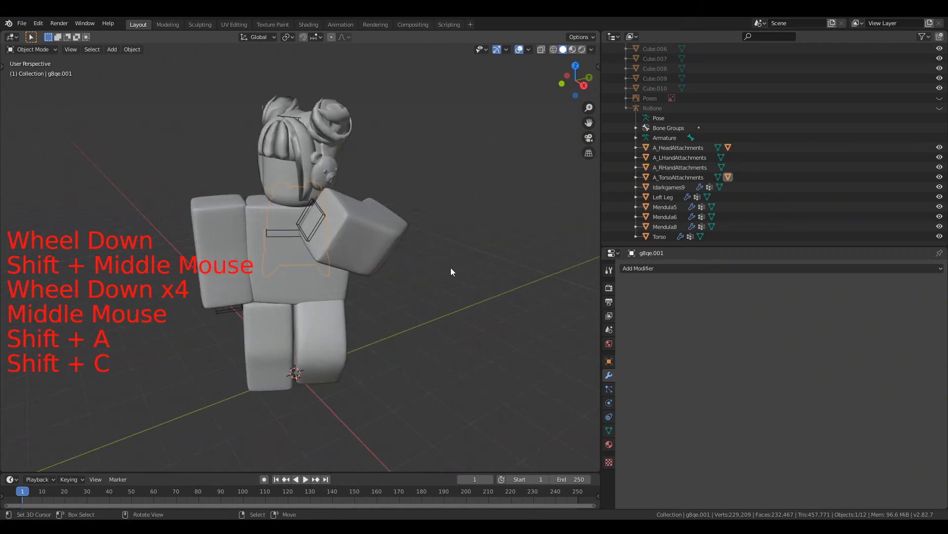
pyautogui.scroll(-4, 346, 320)
pyautogui.moveTo(346, 319); pyautogui.dragTo(418, 295, button='middle')
pyautogui.hotkey('alt', 'a')
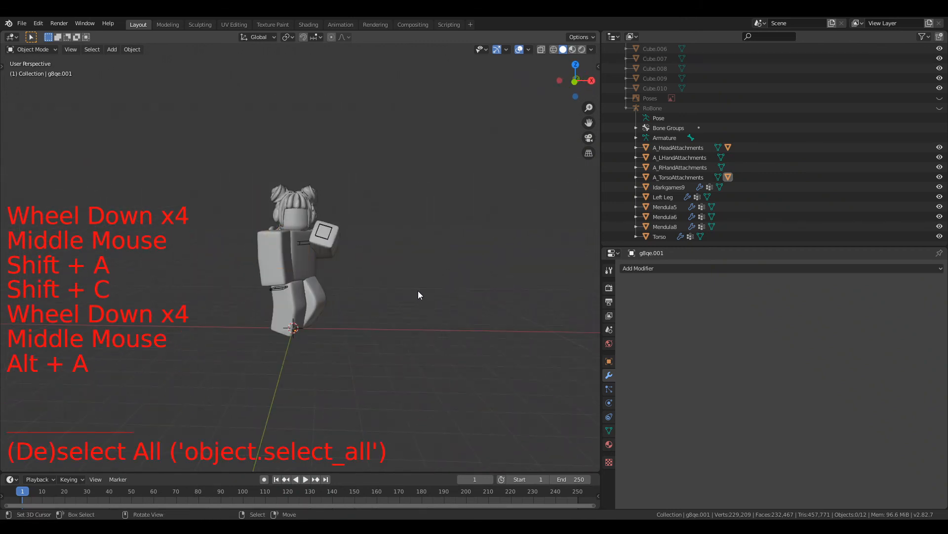
# Switch the viewport to Rendered shading and set the render engine to Cycles.
pyautogui.click(583, 50)
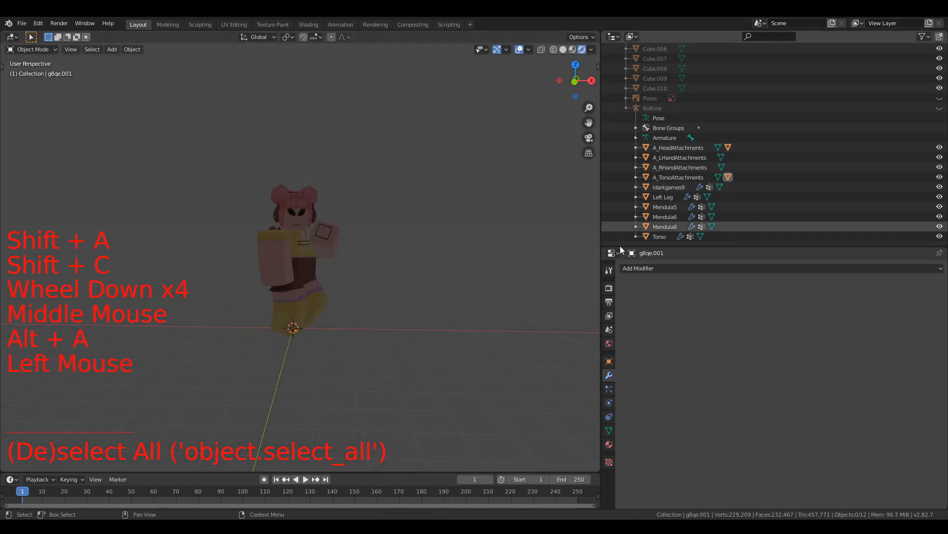
pyautogui.click(611, 288)
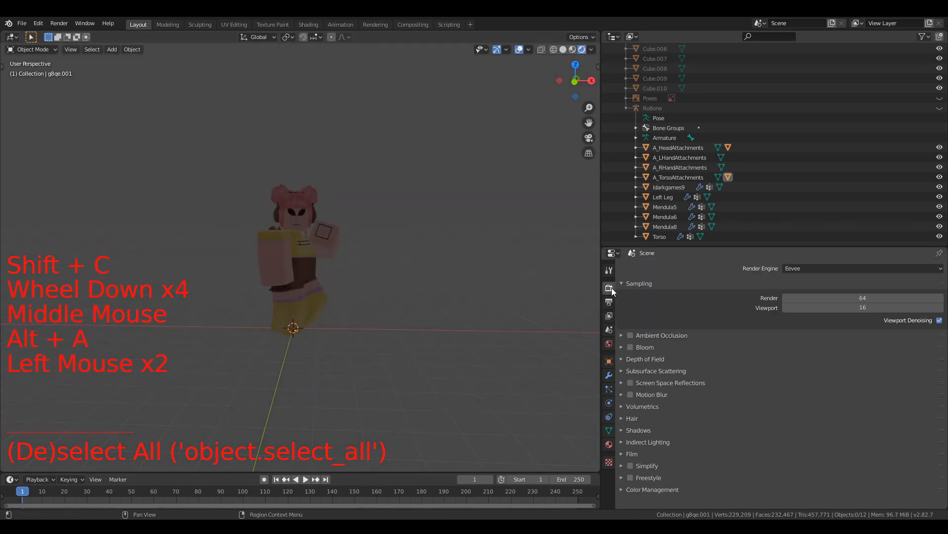
pyautogui.click(807, 271)
pyautogui.click(804, 300)
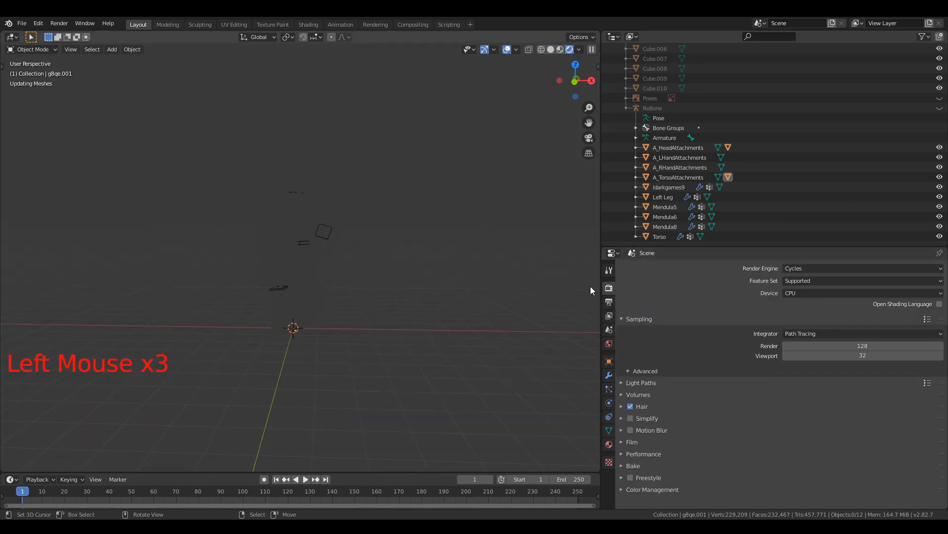
pyautogui.scroll(3, 459, 270)
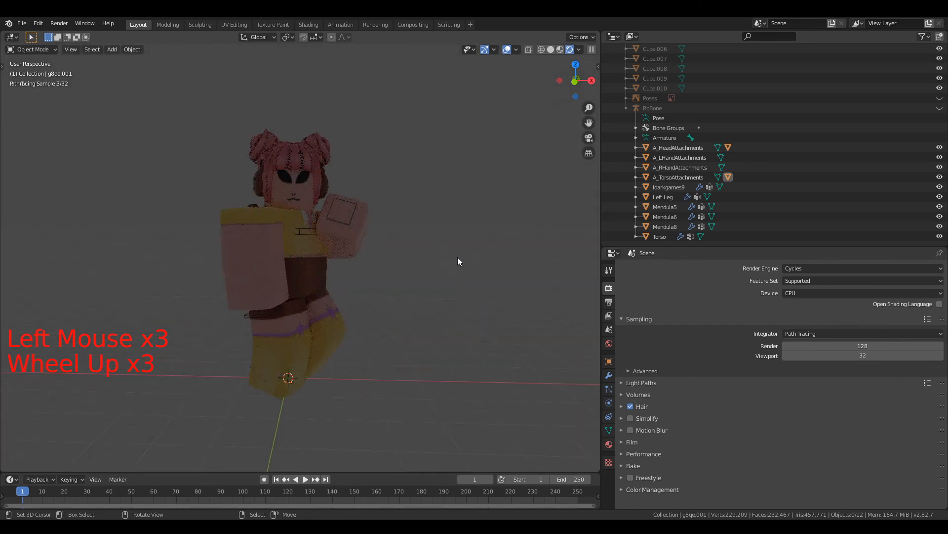
pyautogui.scroll(-1, 447, 236)
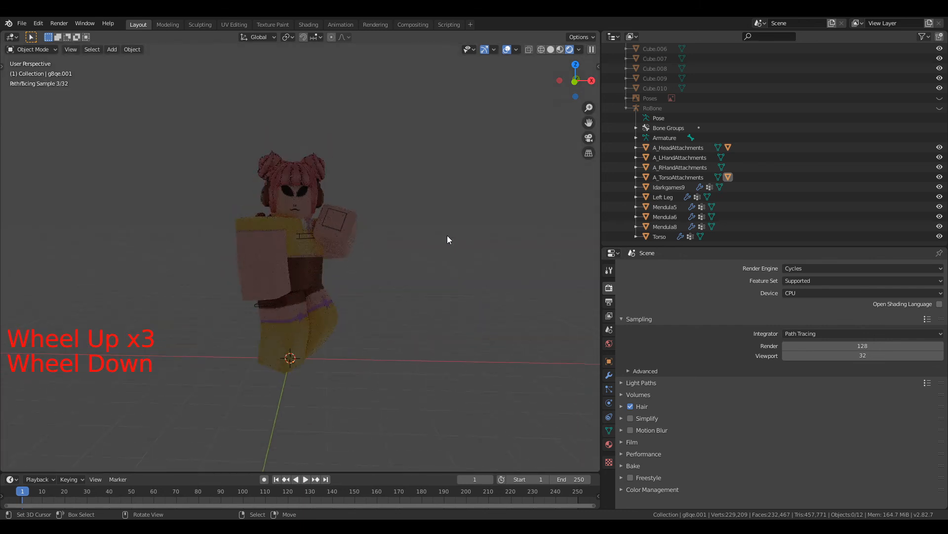
pyautogui.moveTo(447, 235); pyautogui.dragTo(532, 227, button='middle')
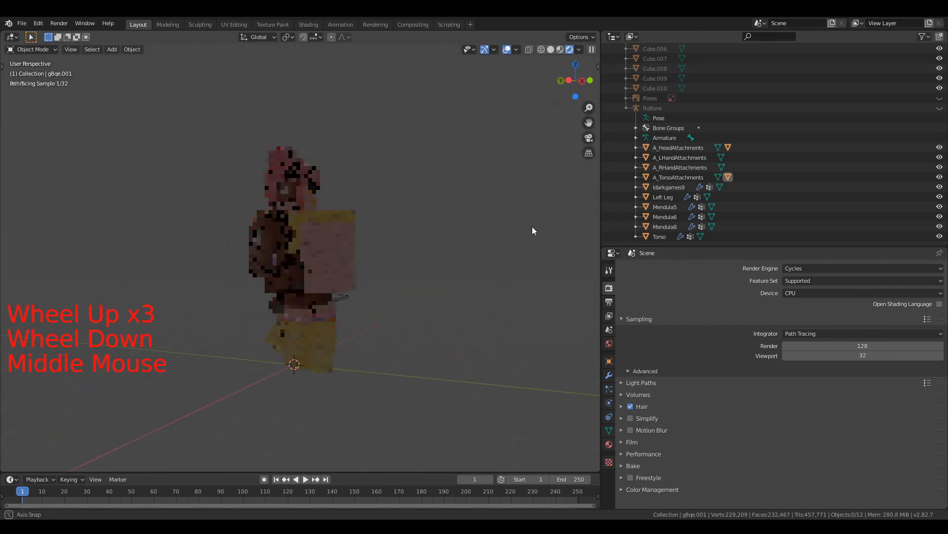
# Switch the render engine to Eevee to compare the avatar's look, and return it to Cycles.
pyautogui.click(824, 268)
pyautogui.click(814, 280)
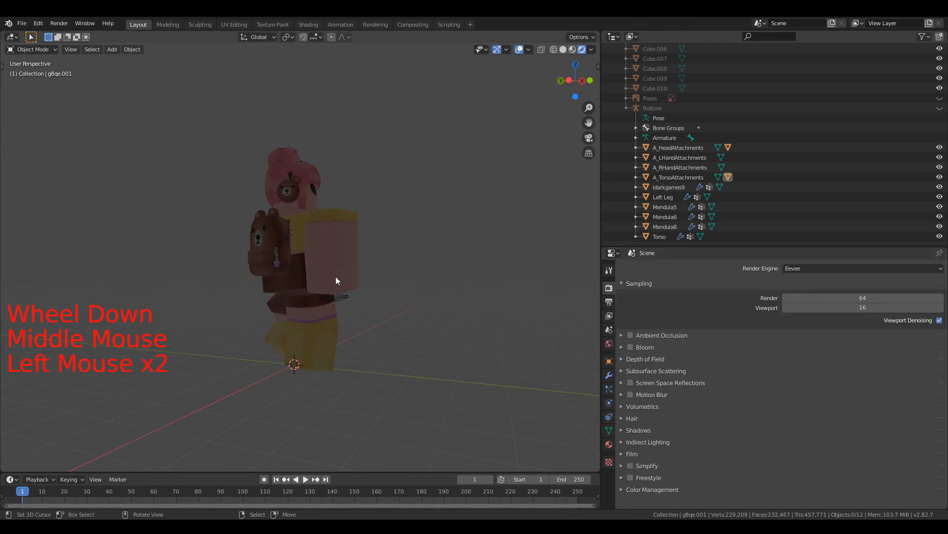
pyautogui.moveTo(335, 277); pyautogui.dragTo(421, 278, button='middle')
pyautogui.scroll(1, 271, 270)
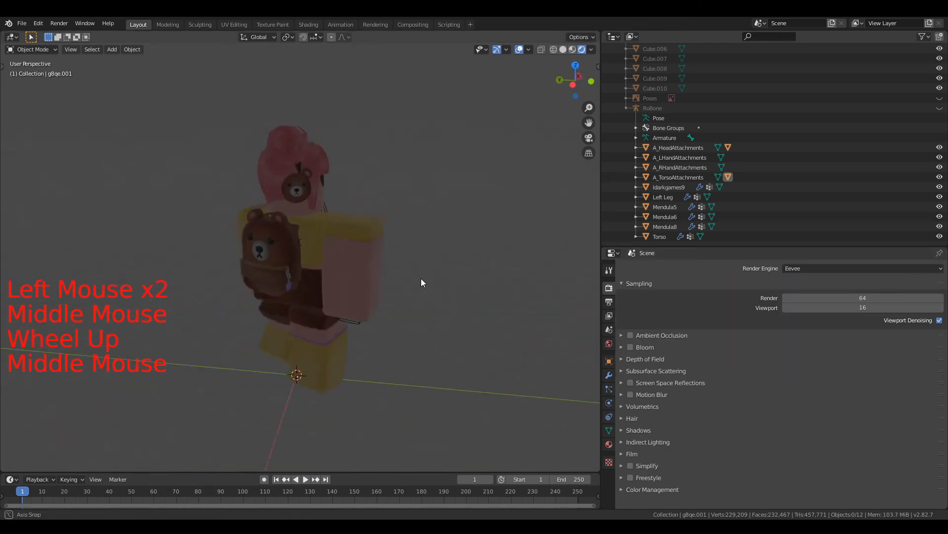
pyautogui.click(793, 268)
pyautogui.click(801, 303)
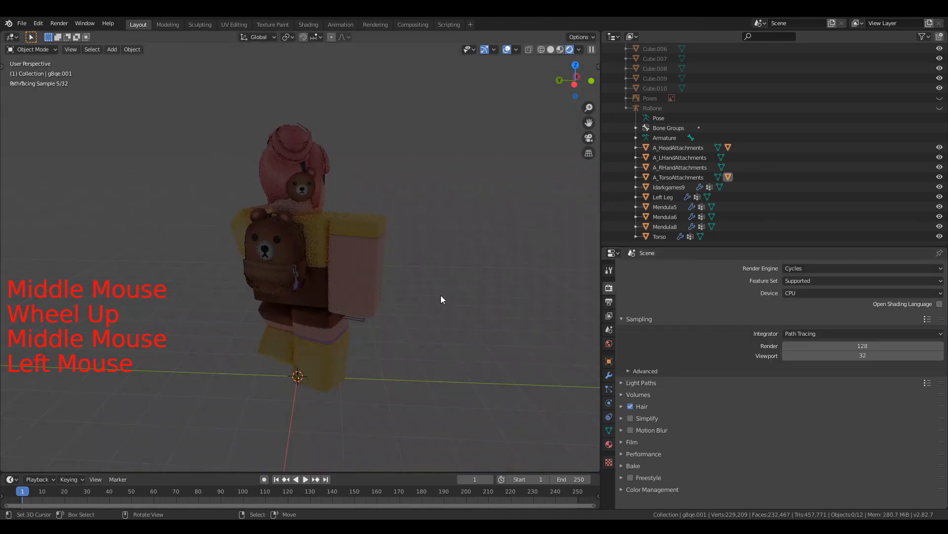
# Examine the Cycles viewport render of the posed avatar from several angles.
pyautogui.moveTo(439, 282); pyautogui.dragTo(291, 264, button='middle')
pyautogui.scroll(-2, 403, 240)
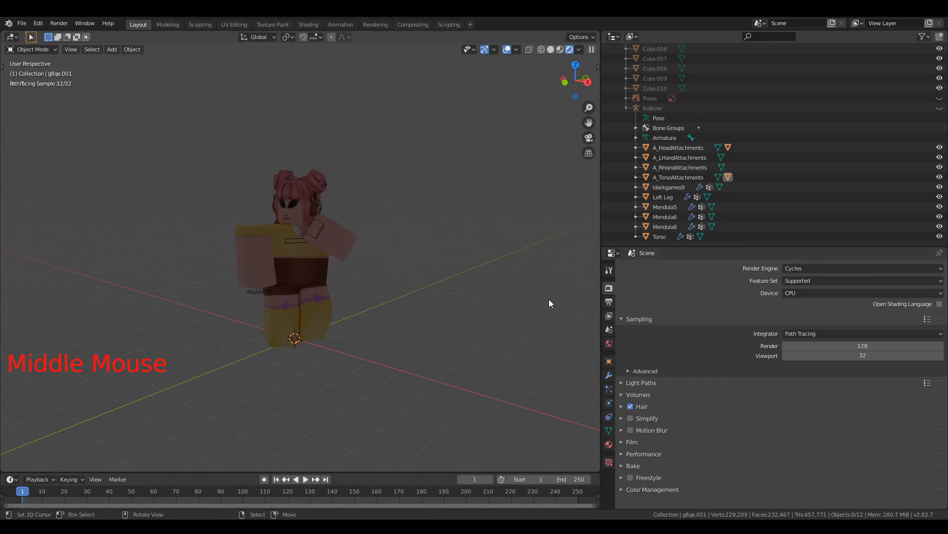
pyautogui.scroll(1, 376, 265)
pyautogui.moveTo(376, 265); pyautogui.dragTo(443, 304, button='middle')
pyautogui.scroll(-1, 433, 274)
pyautogui.scroll(1, 446, 306)
pyautogui.scroll(2, 445, 306)
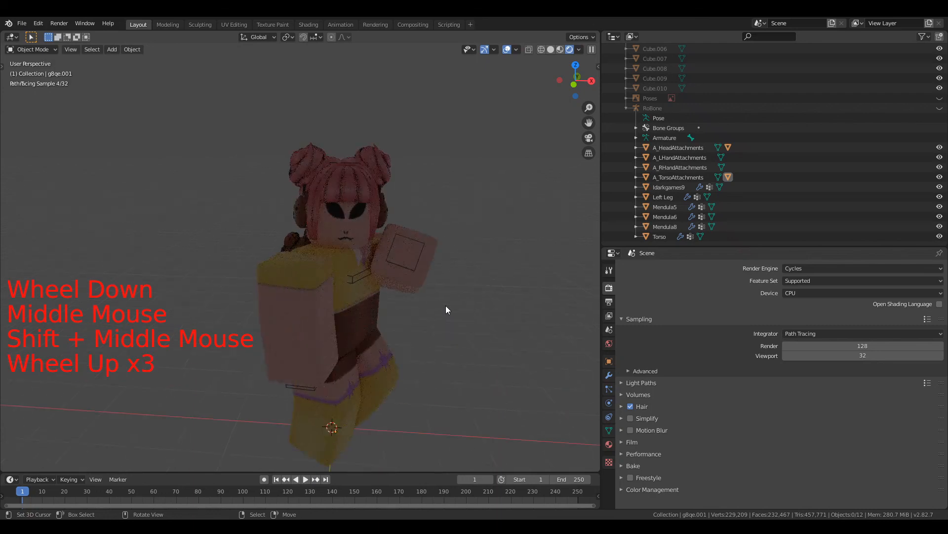